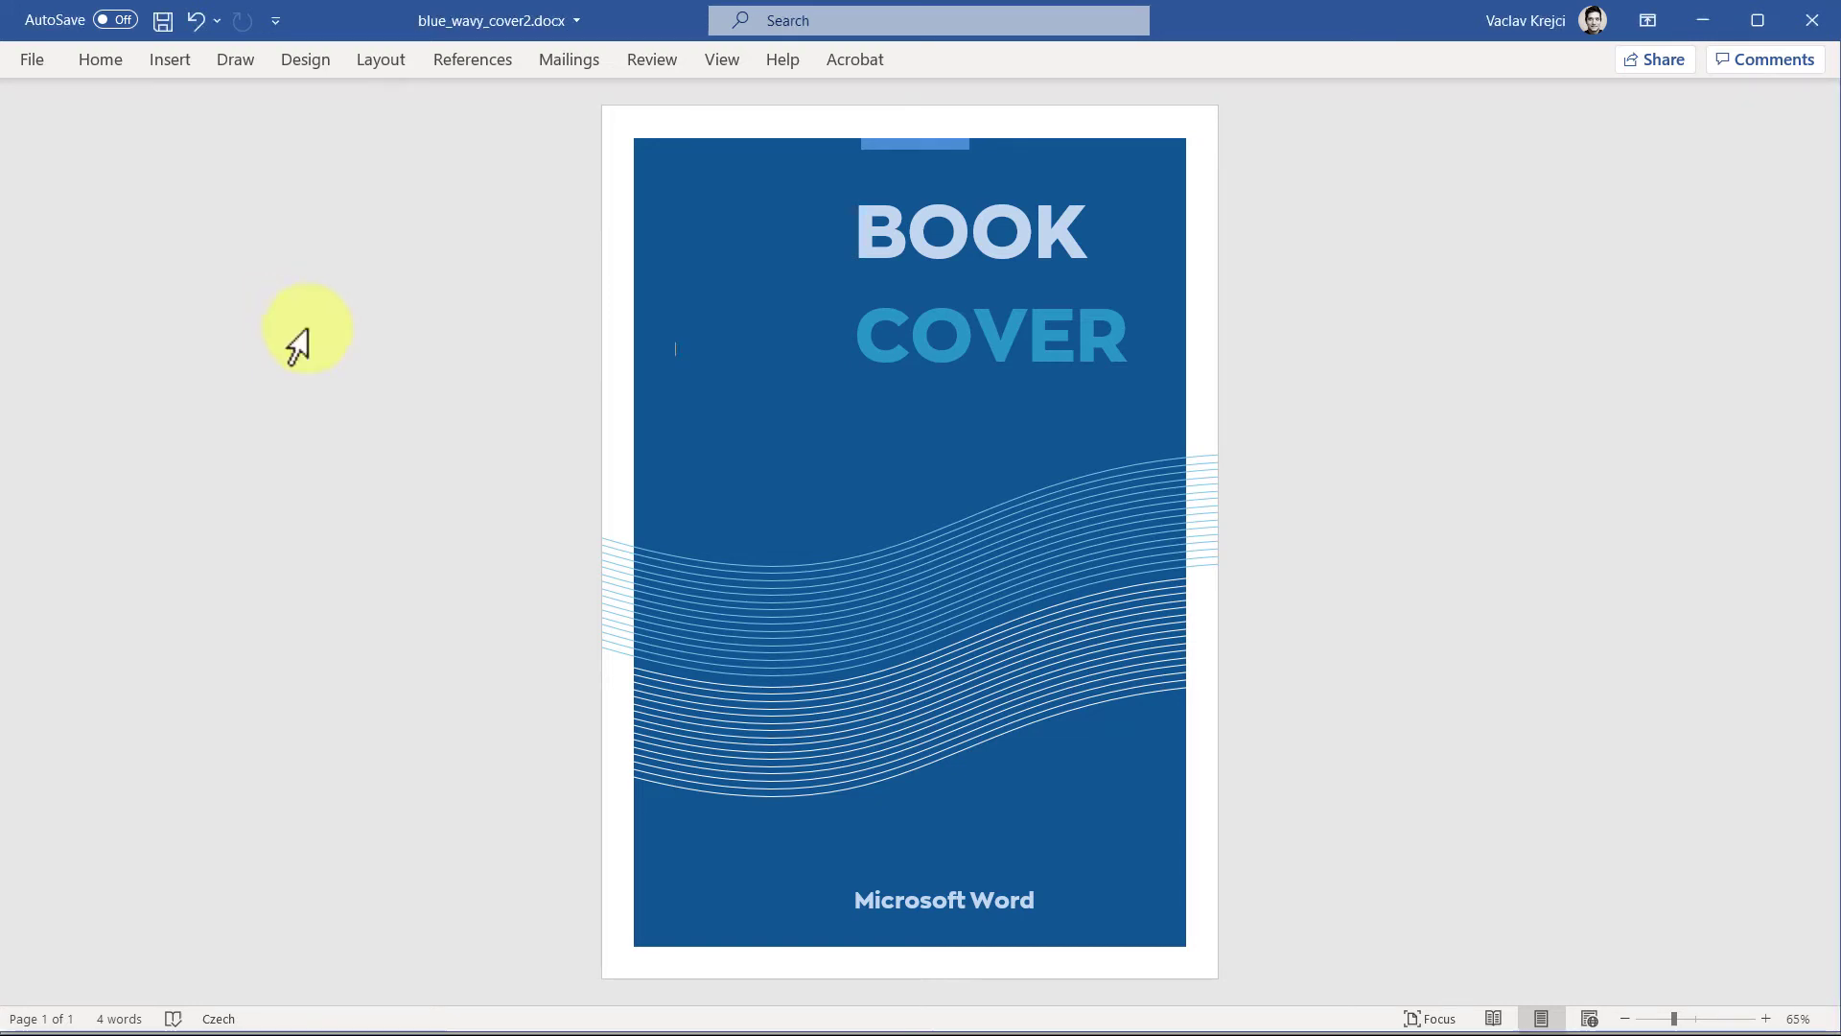
# Open a new blank document and zoom in and out to inspect the page
pyautogui.click(866, 497)
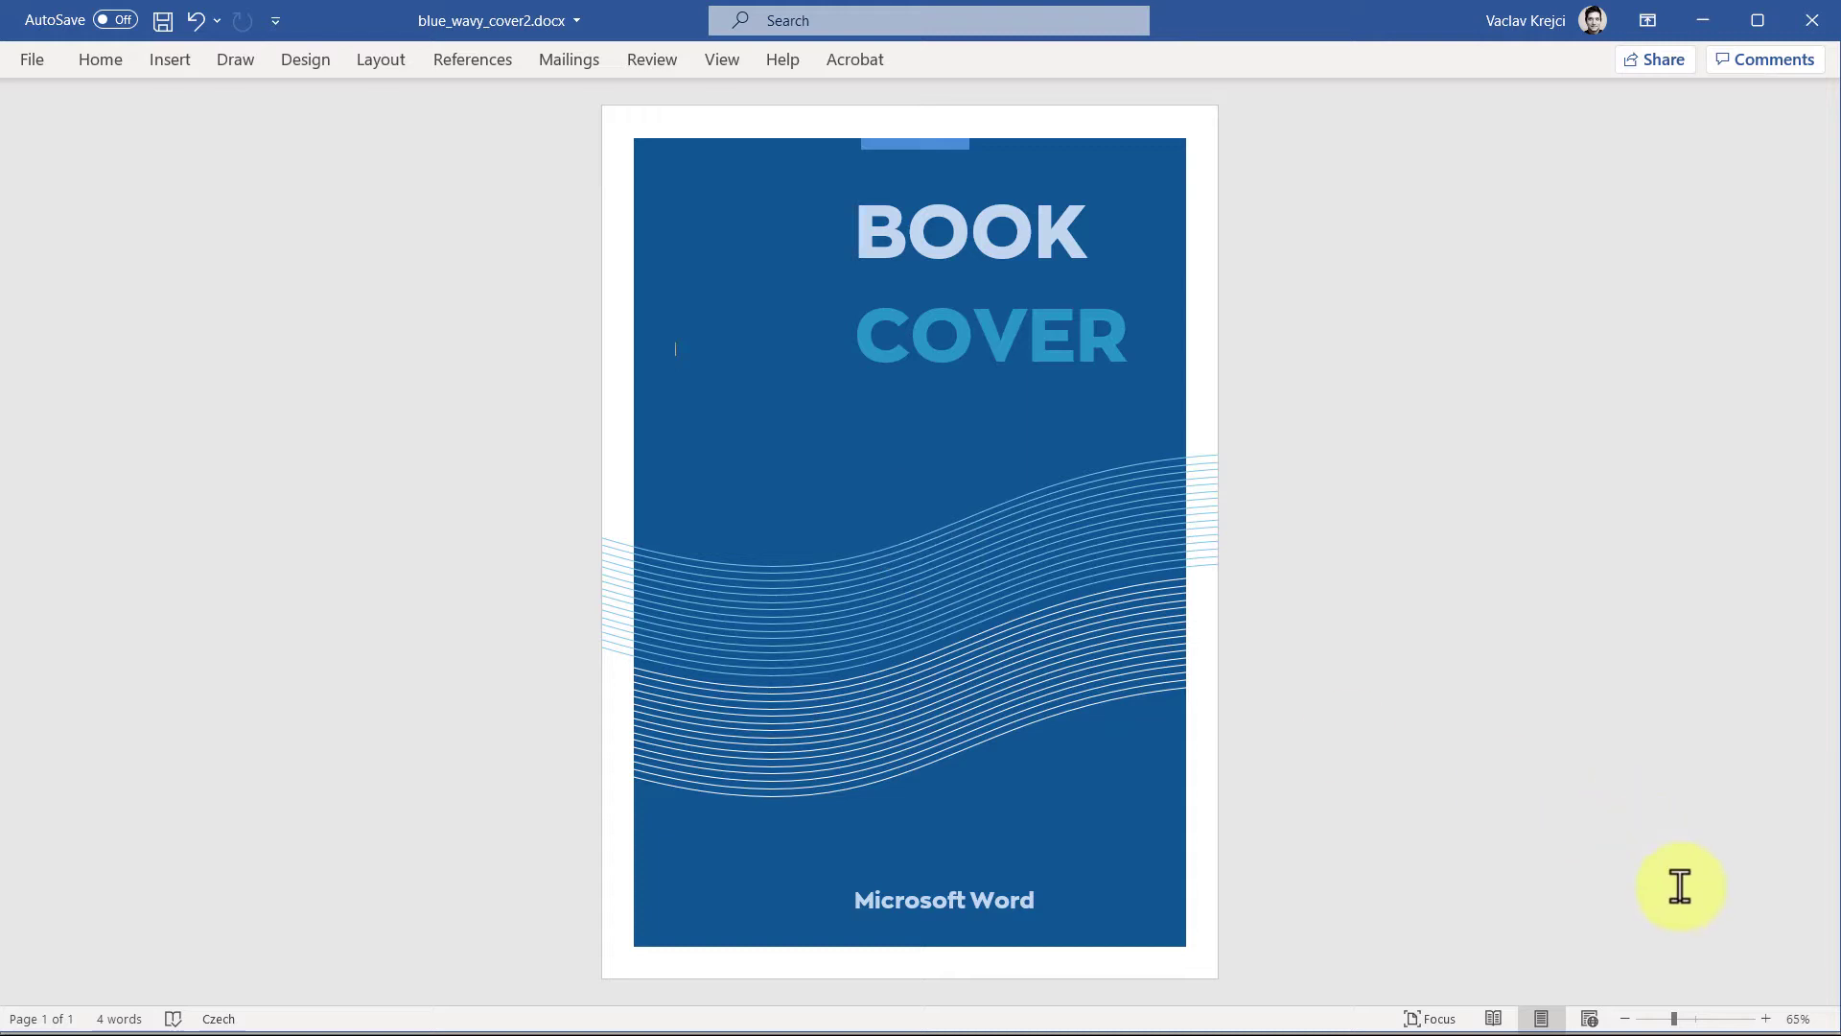
pyautogui.click(1700, 1018)
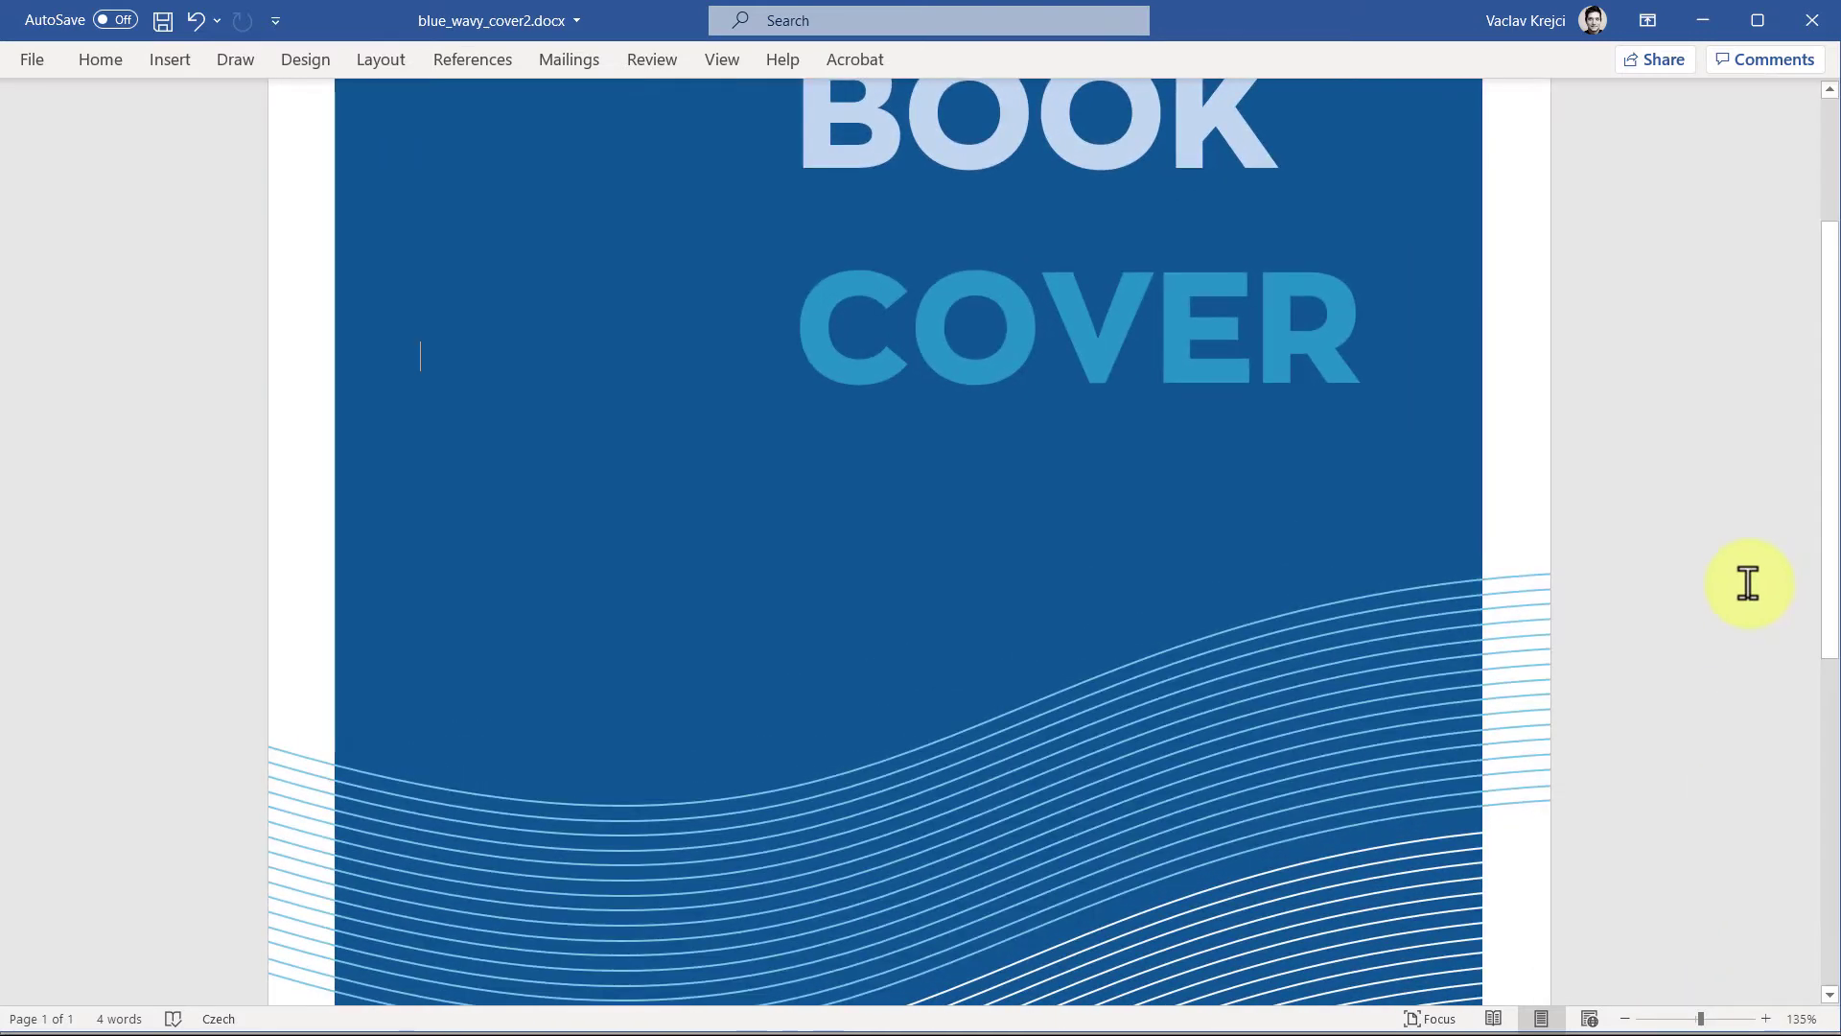
pyautogui.moveTo(1825, 514); pyautogui.dragTo(1816, 388)
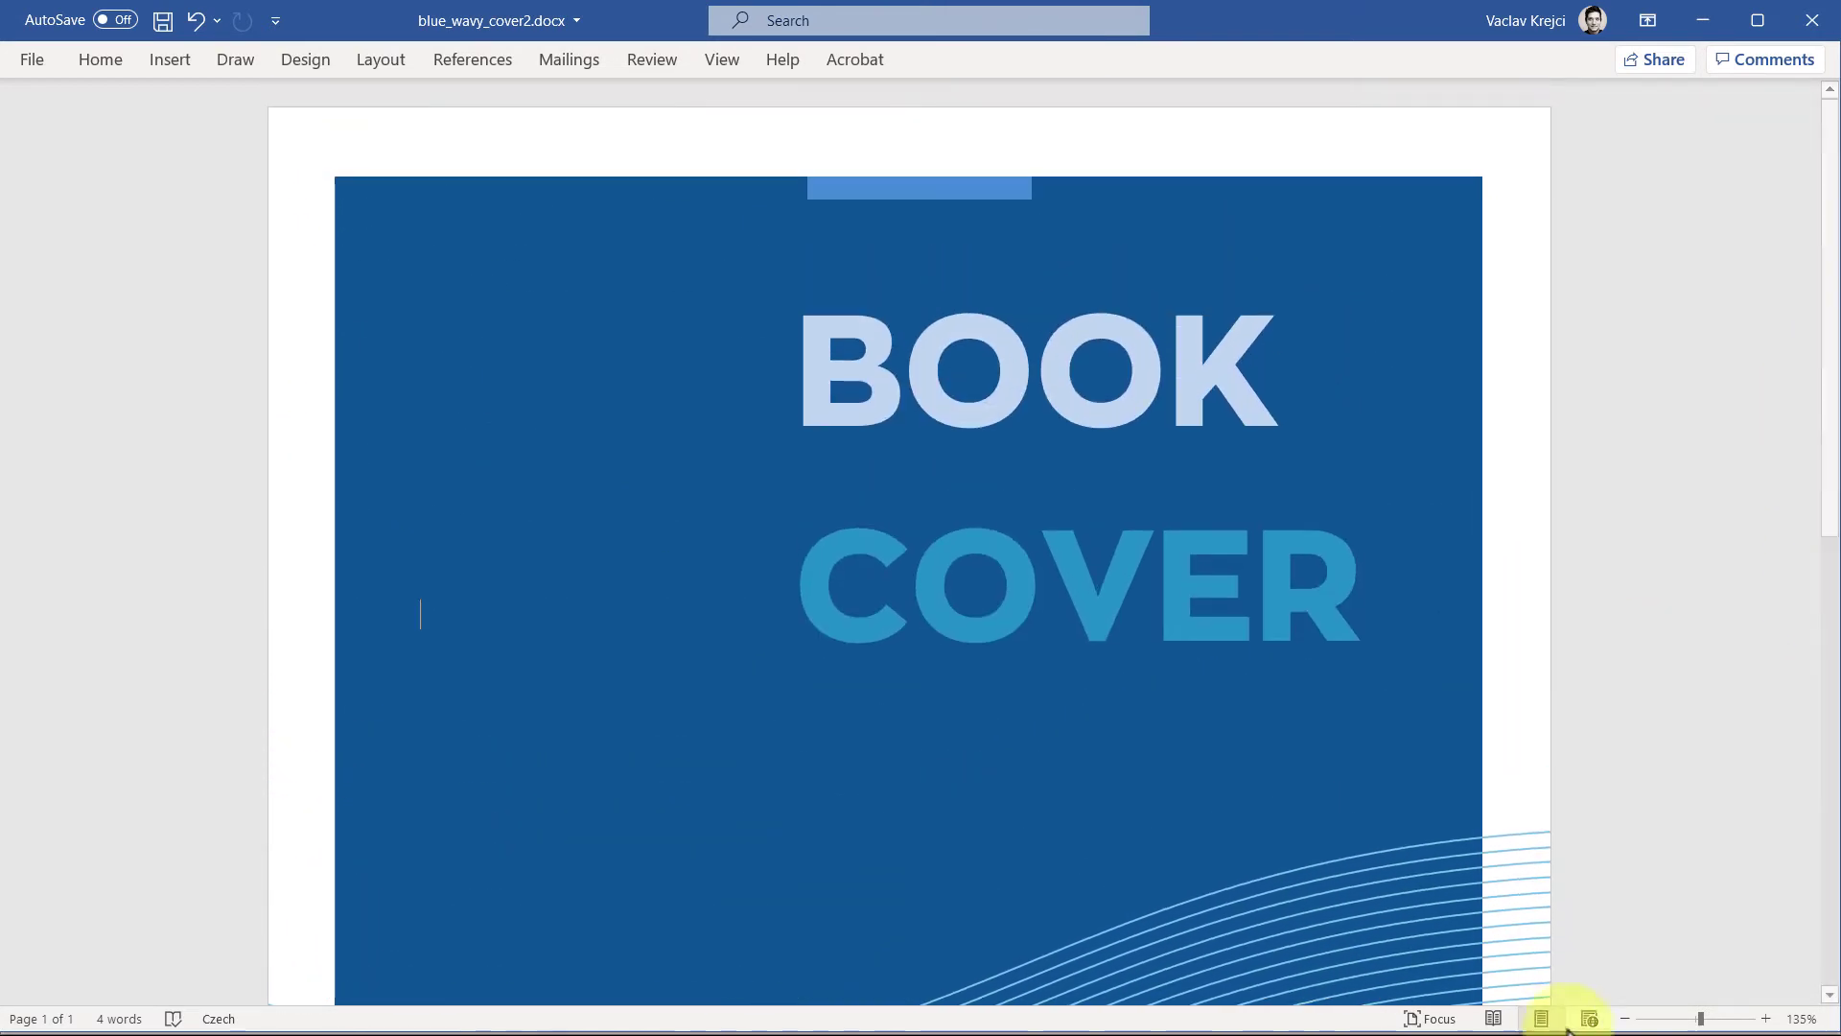
pyautogui.click(1679, 1020)
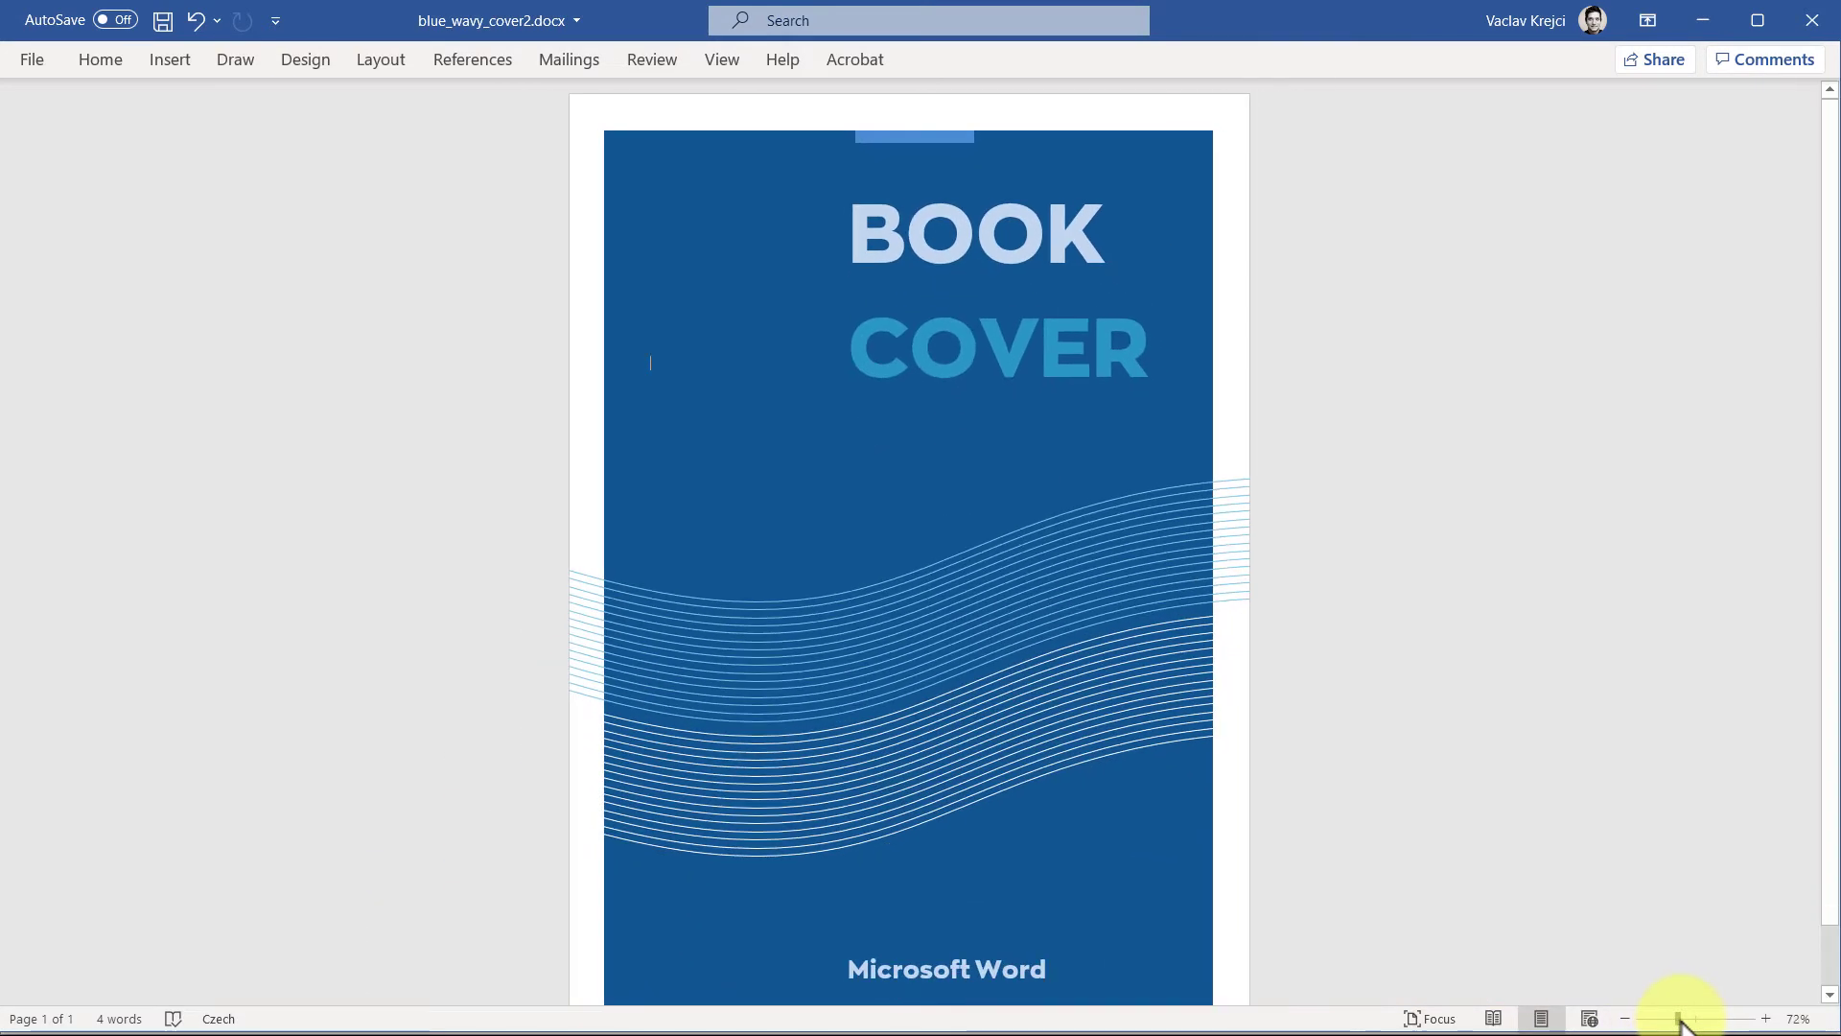
pyautogui.moveTo(1679, 1020); pyautogui.dragTo(1675, 1018)
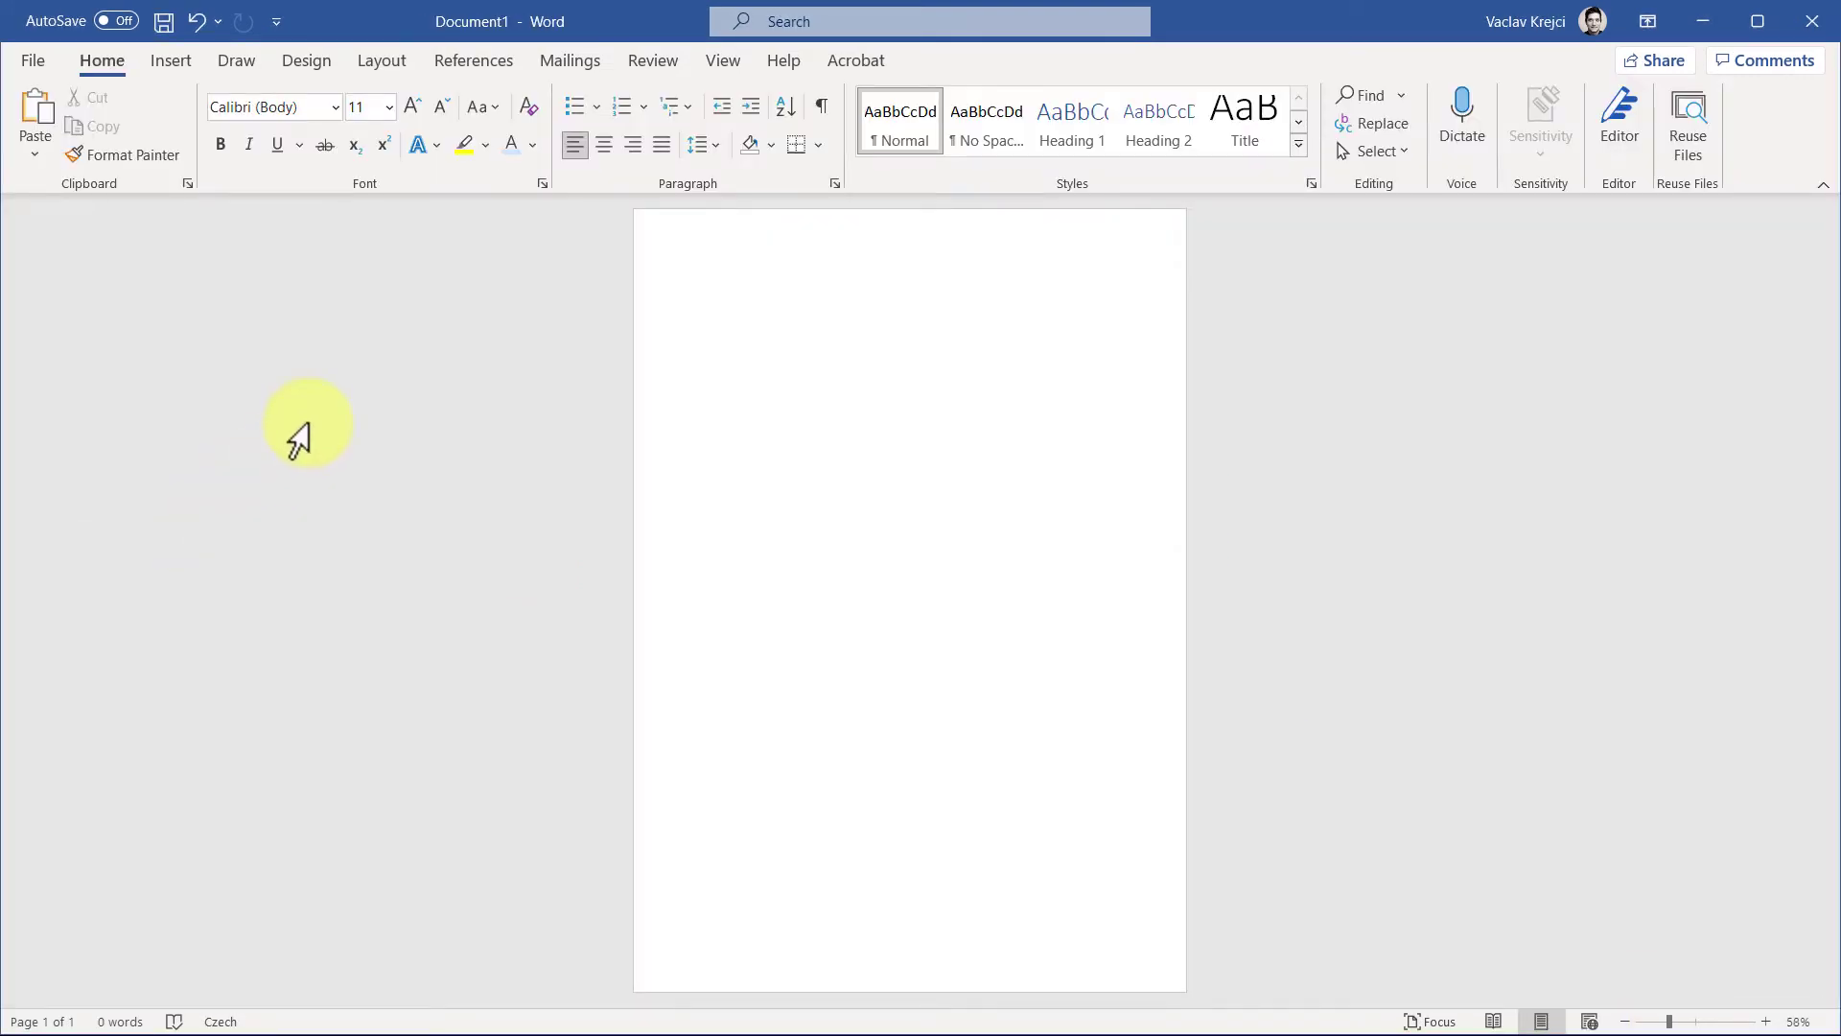
pyautogui.click(373, 62)
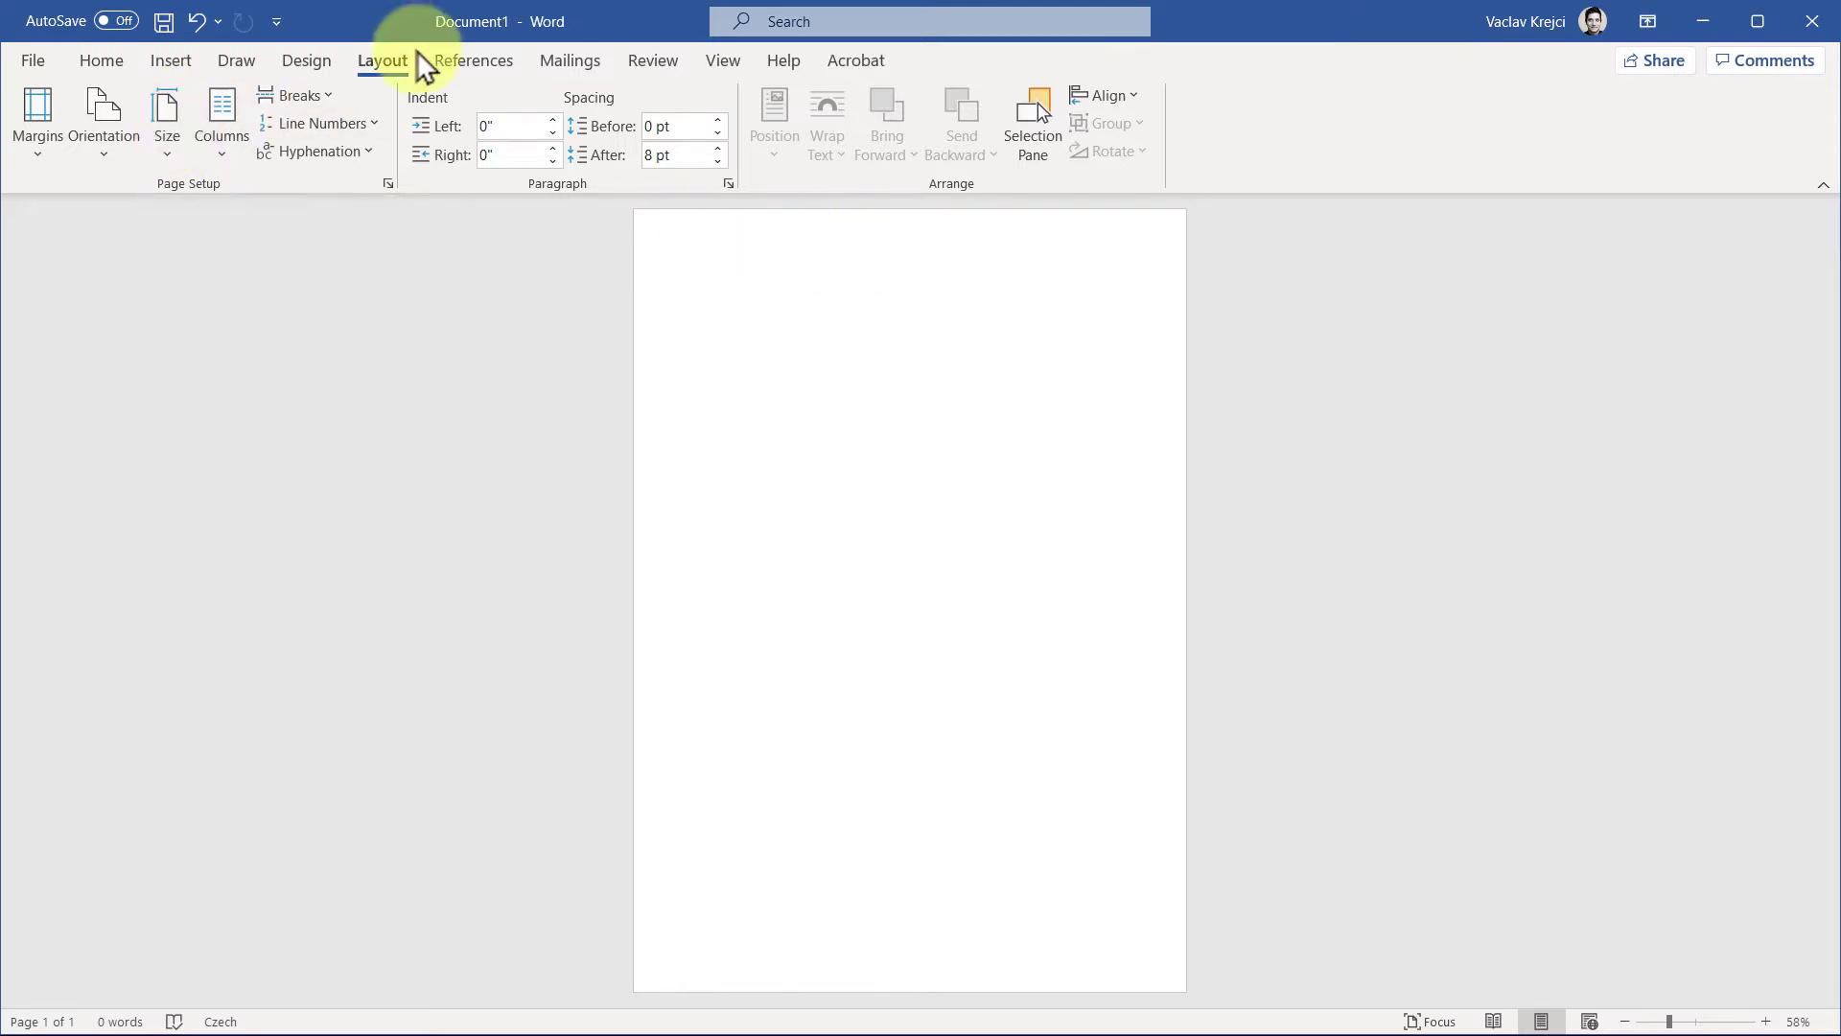
# Draw a trial curved connector across the top of the page, then delete it
pyautogui.click(111, 62)
pyautogui.click(161, 60)
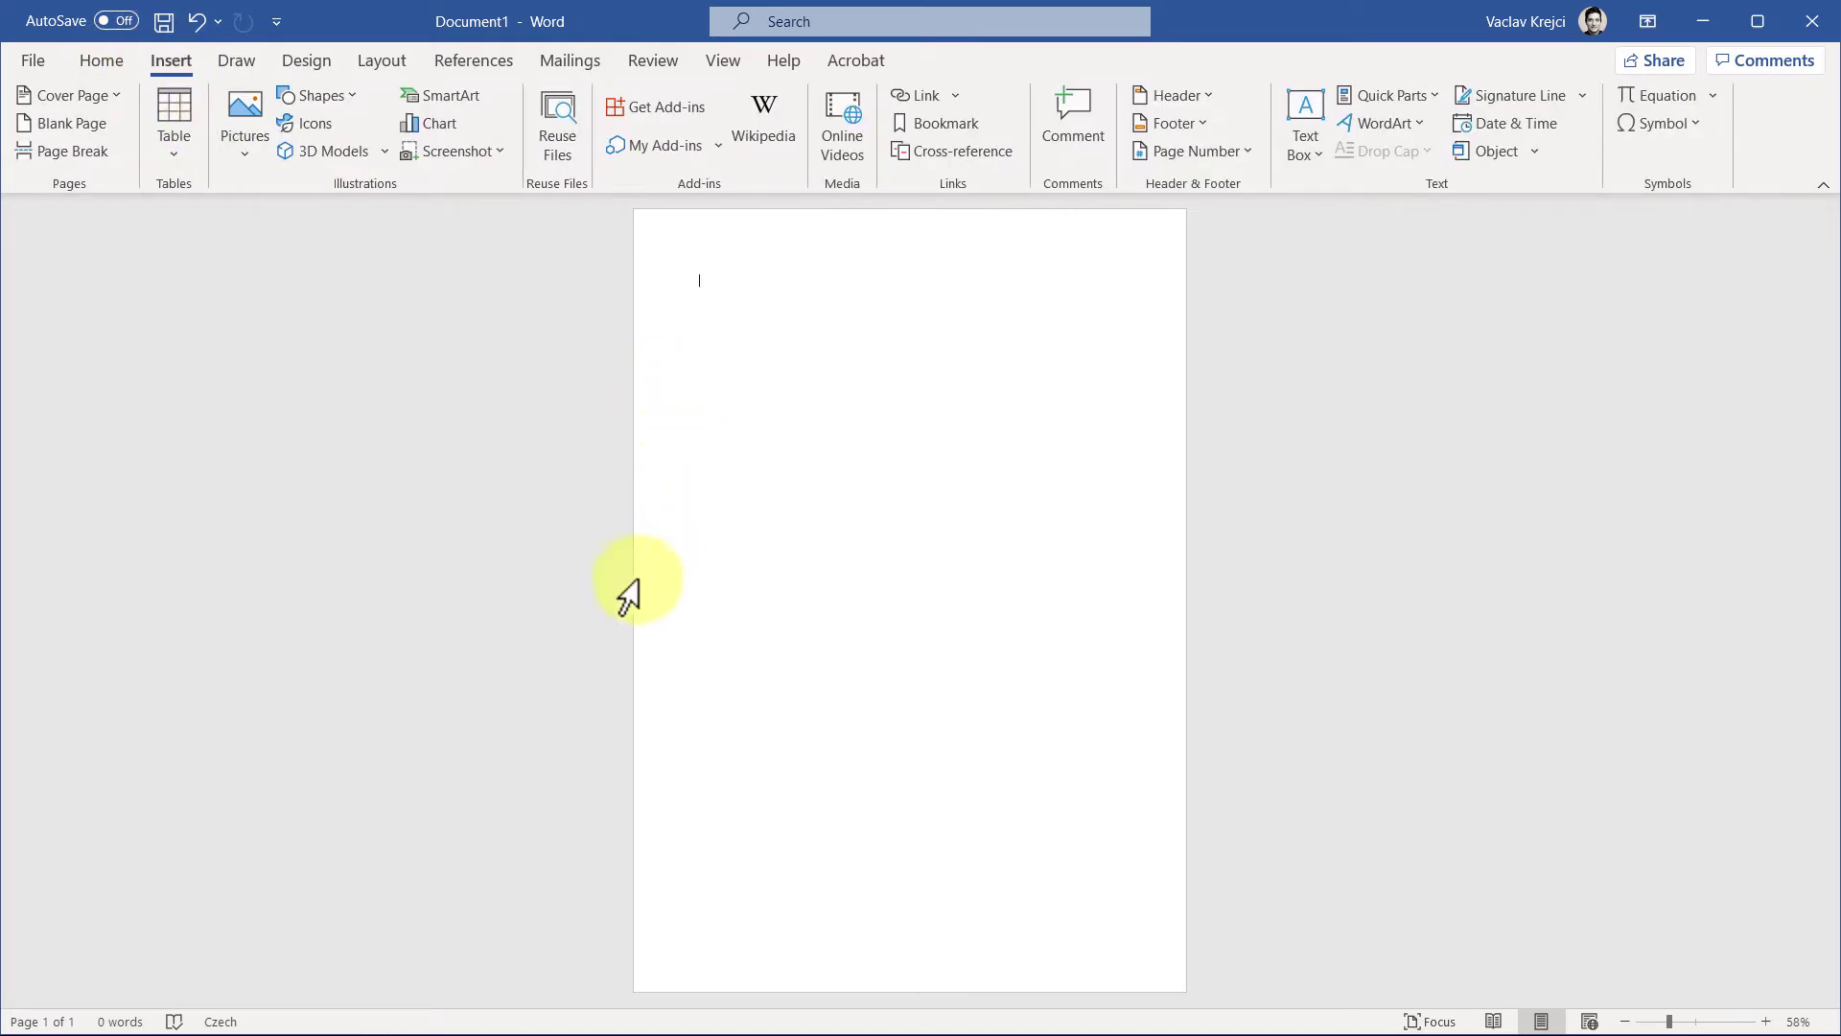
pyautogui.click(320, 98)
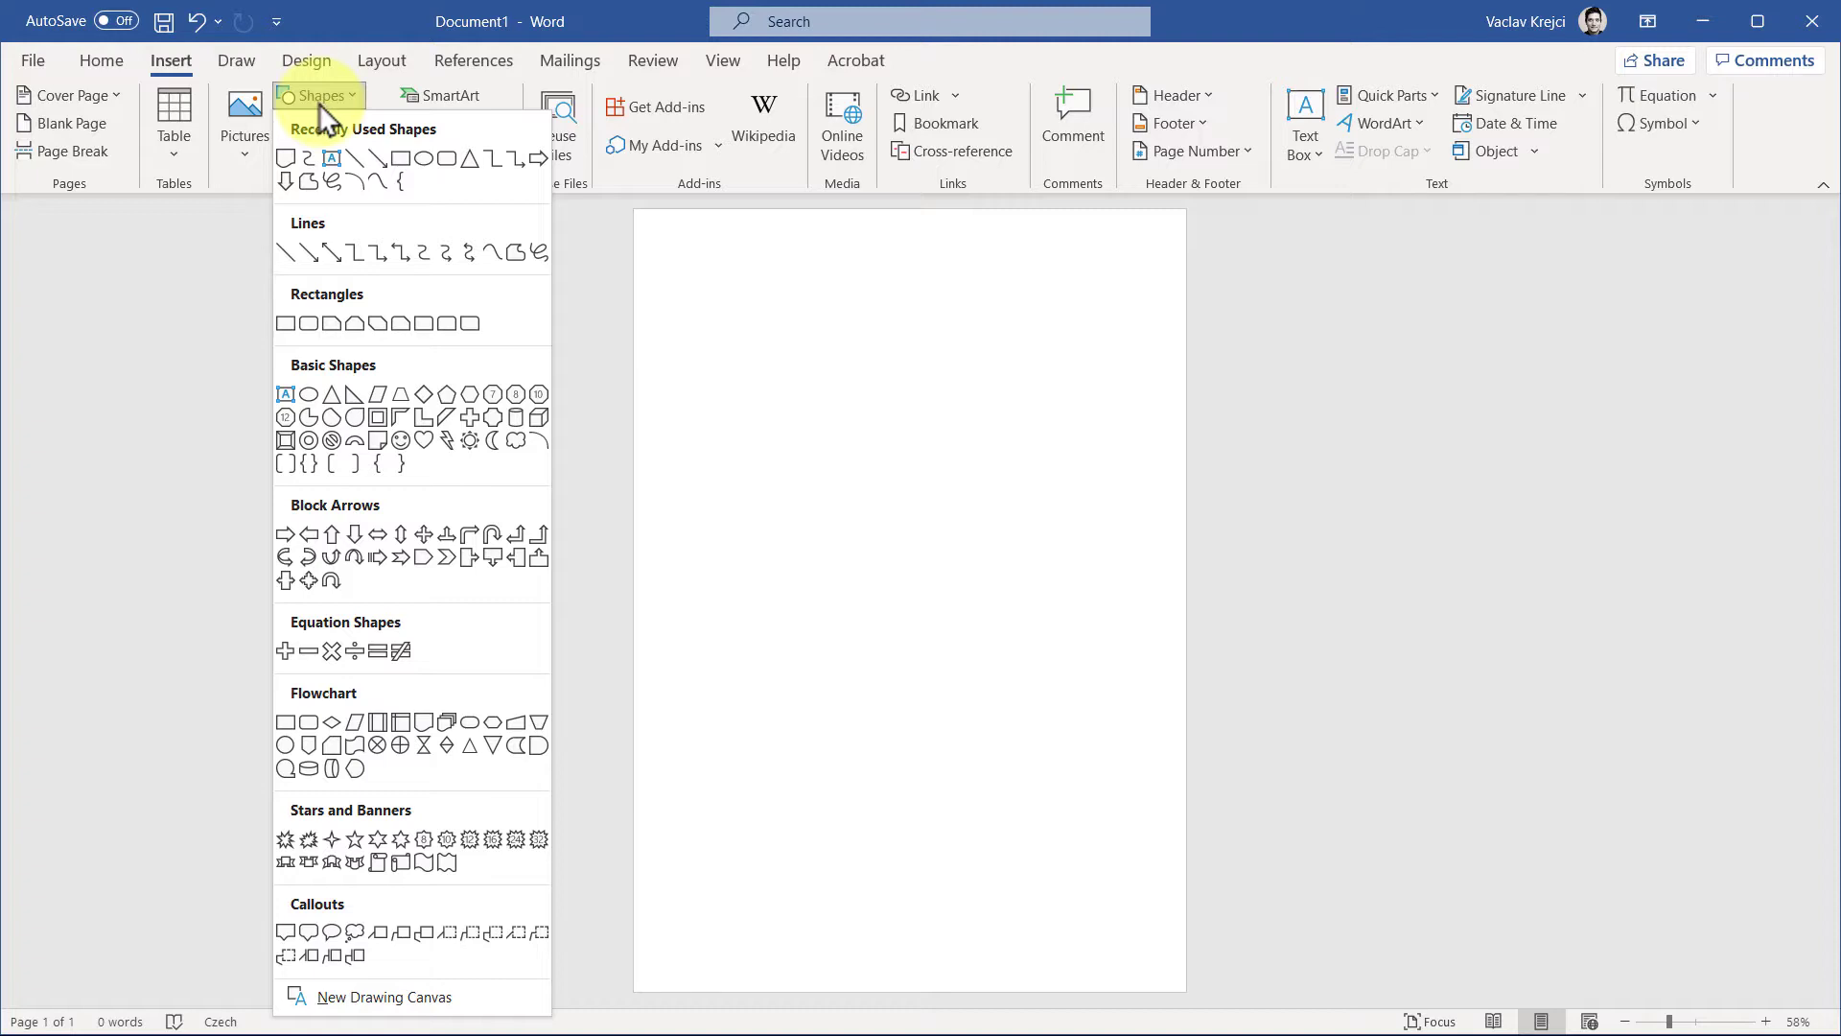
pyautogui.click(425, 259)
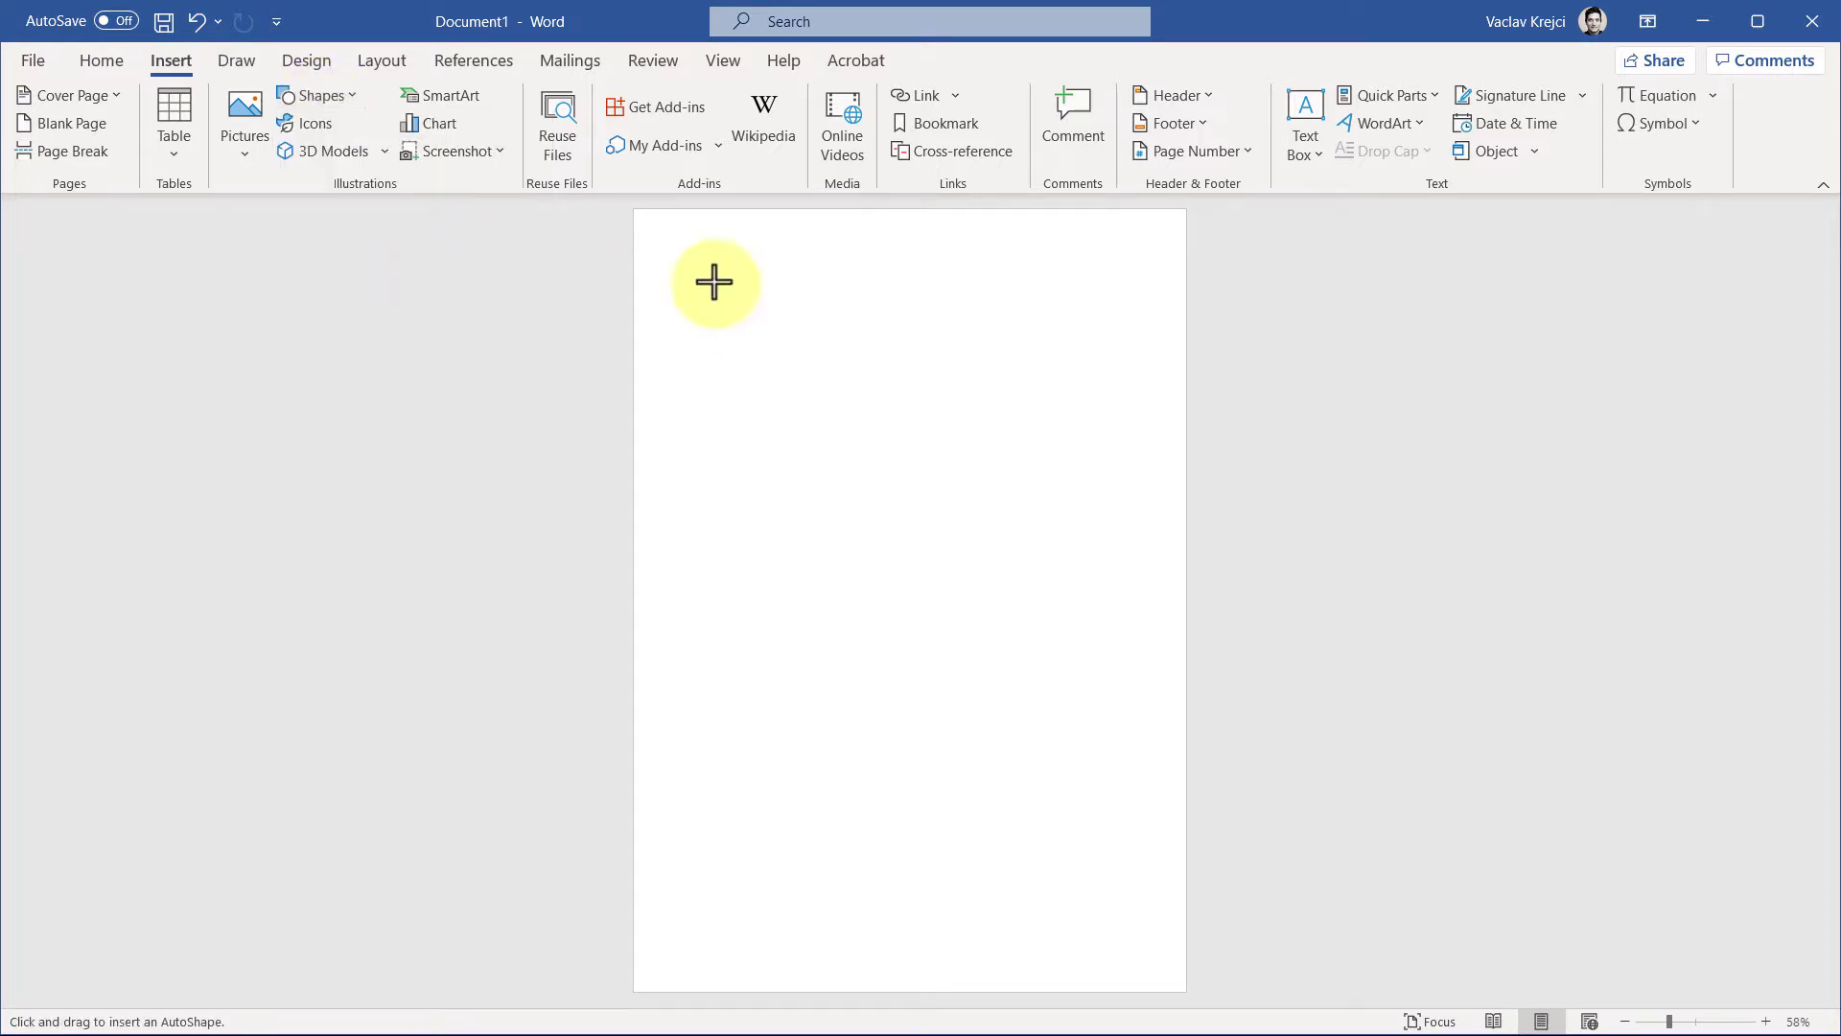
pyautogui.moveTo(716, 287)
pyautogui.mouseDown()
pyautogui.moveTo(1014, 502)
pyautogui.moveTo(1091, 437)
pyautogui.mouseUp()
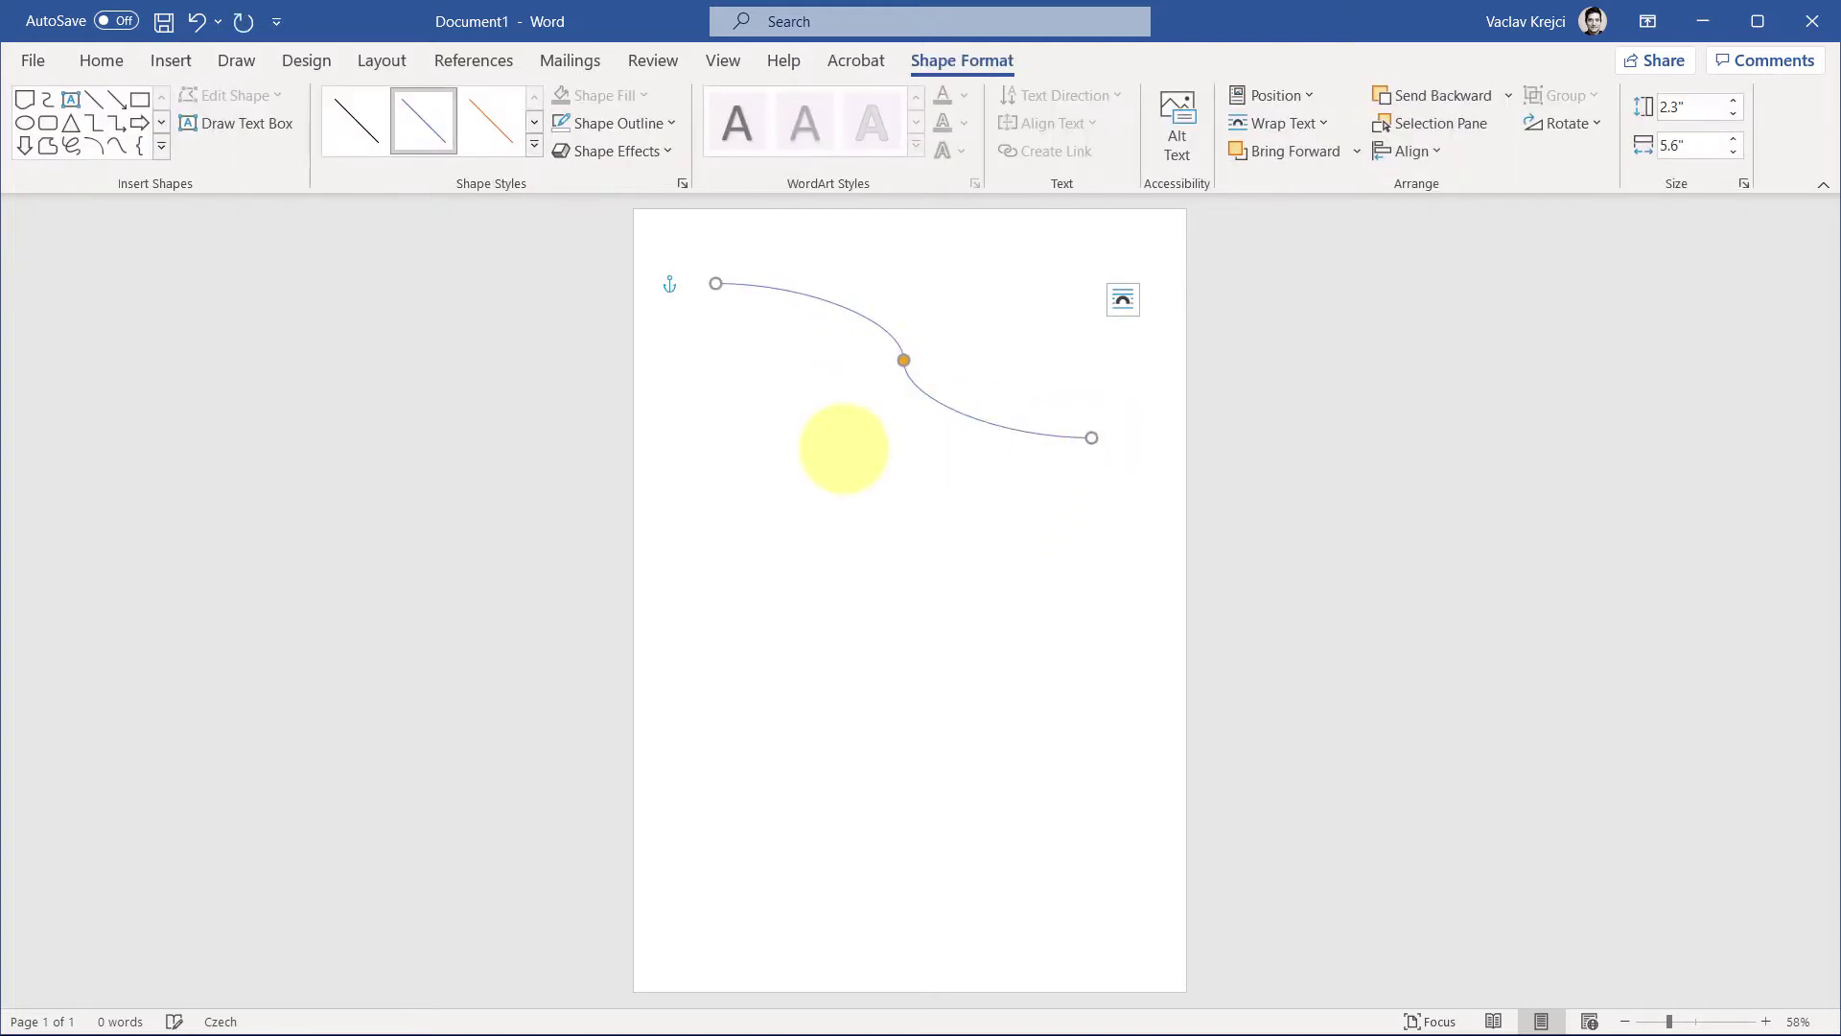
pyautogui.click(845, 452)
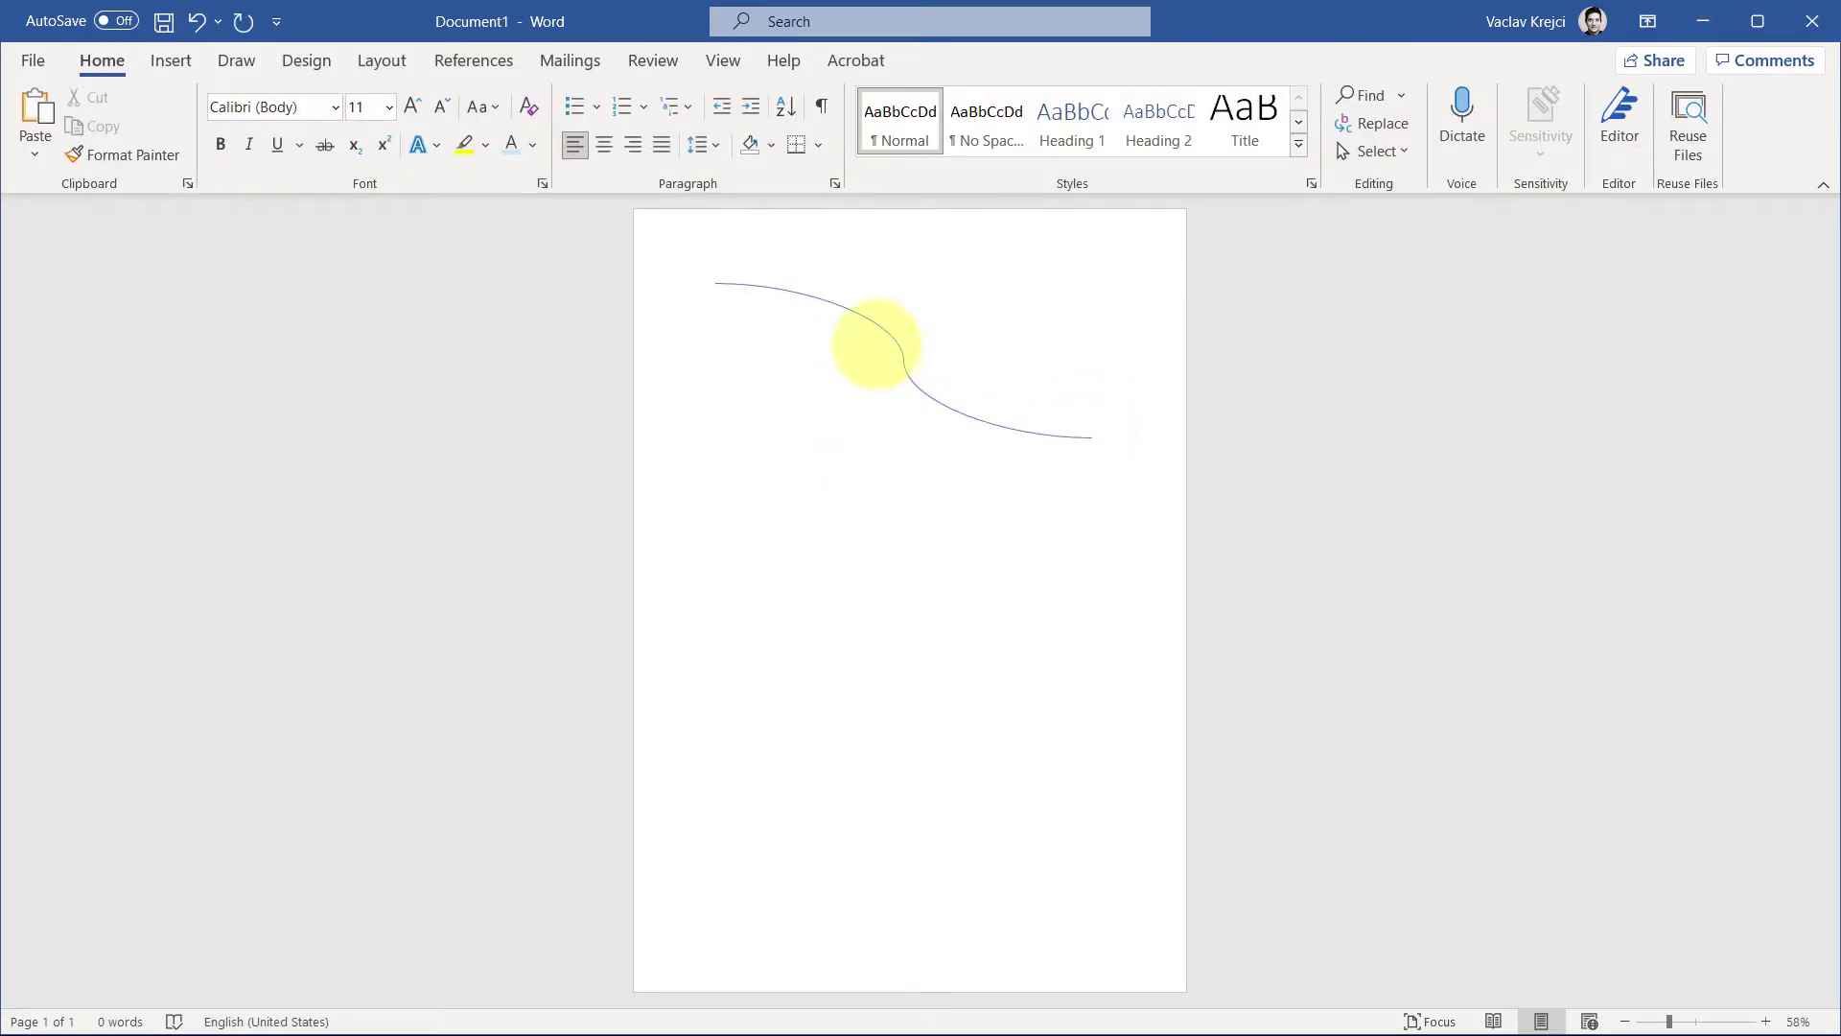
pyautogui.click(911, 388)
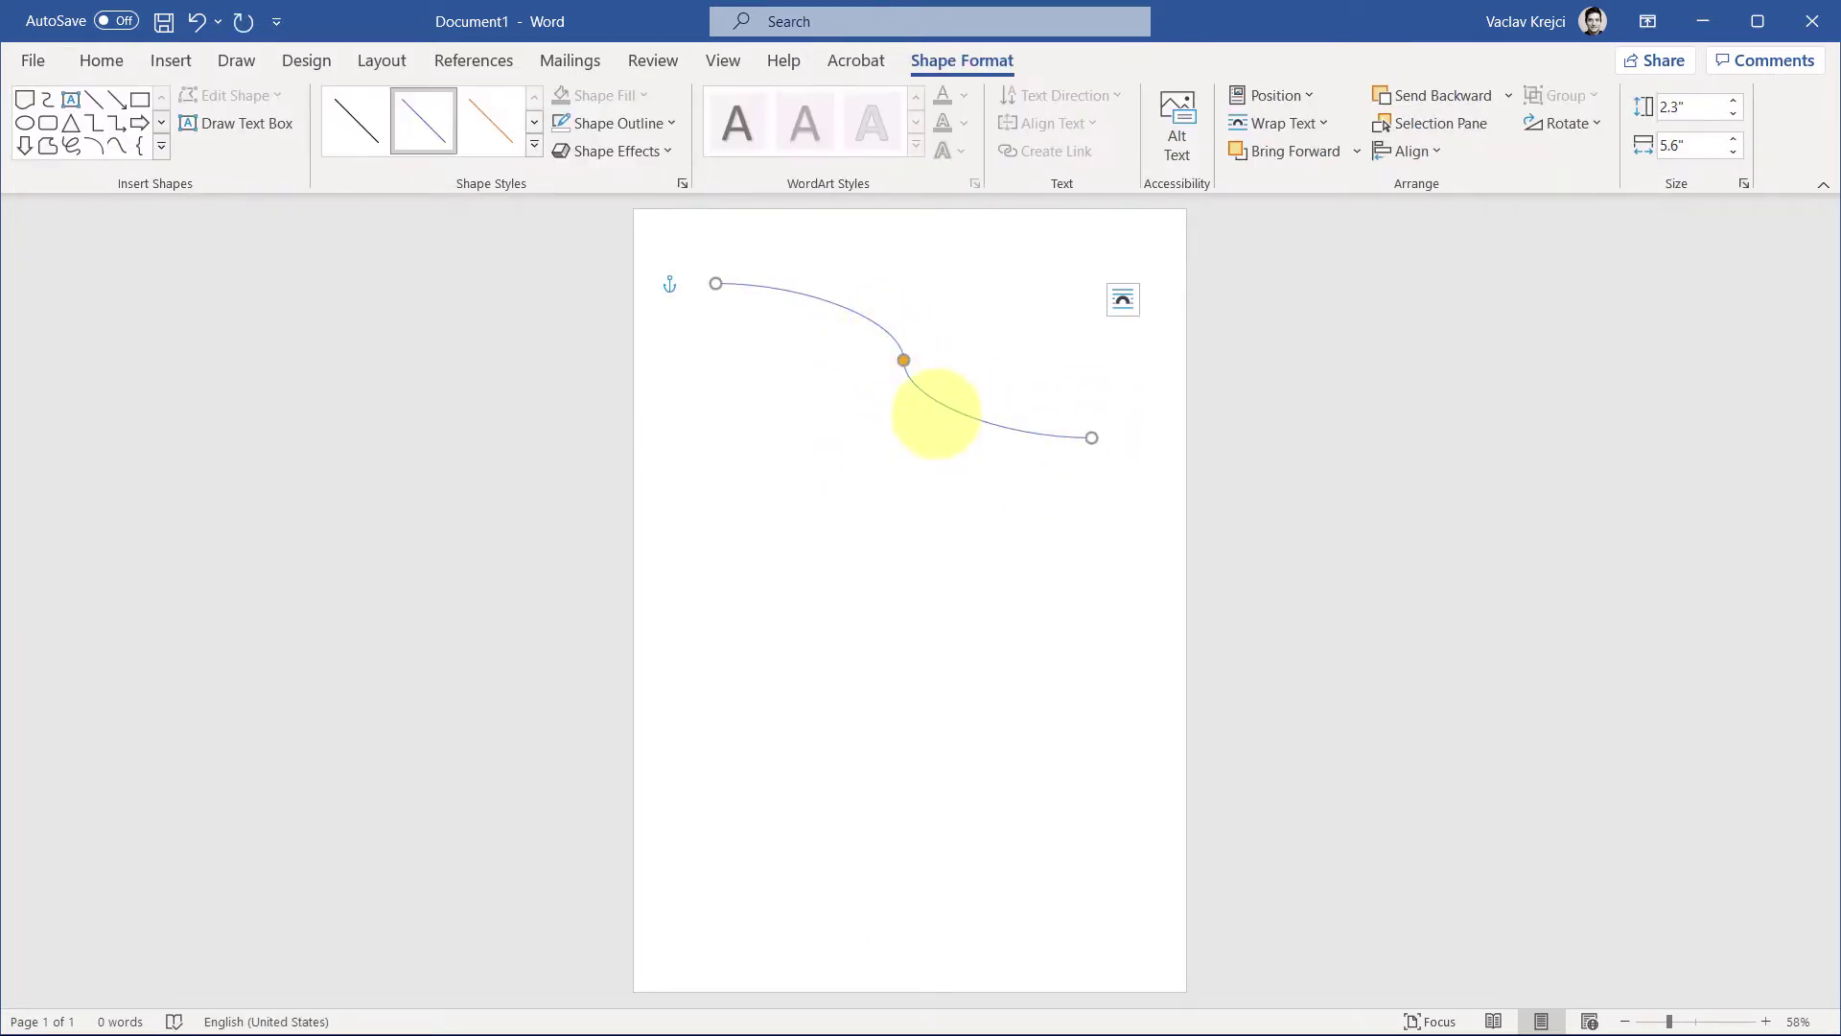
pyautogui.press('Delete')
# Draw a wavy freeform curve, 1.35" by 9.66", across the top of the page
pyautogui.click(171, 64)
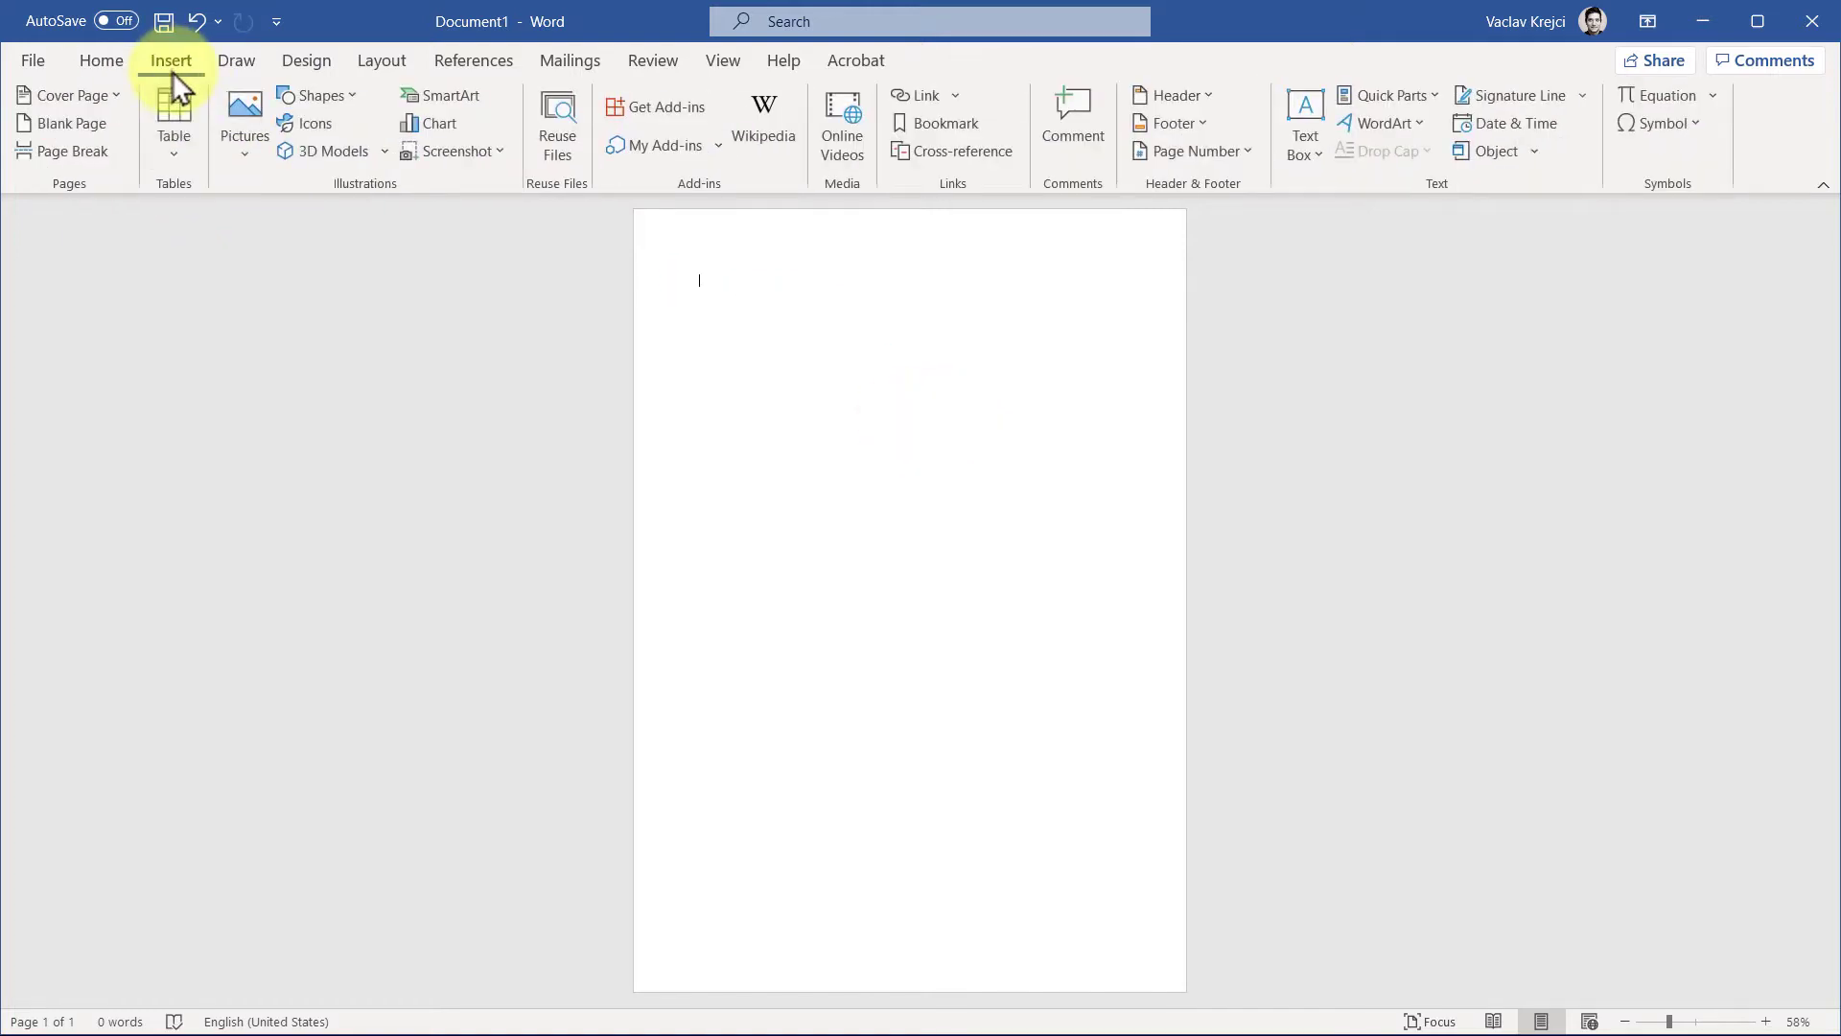
pyautogui.click(312, 99)
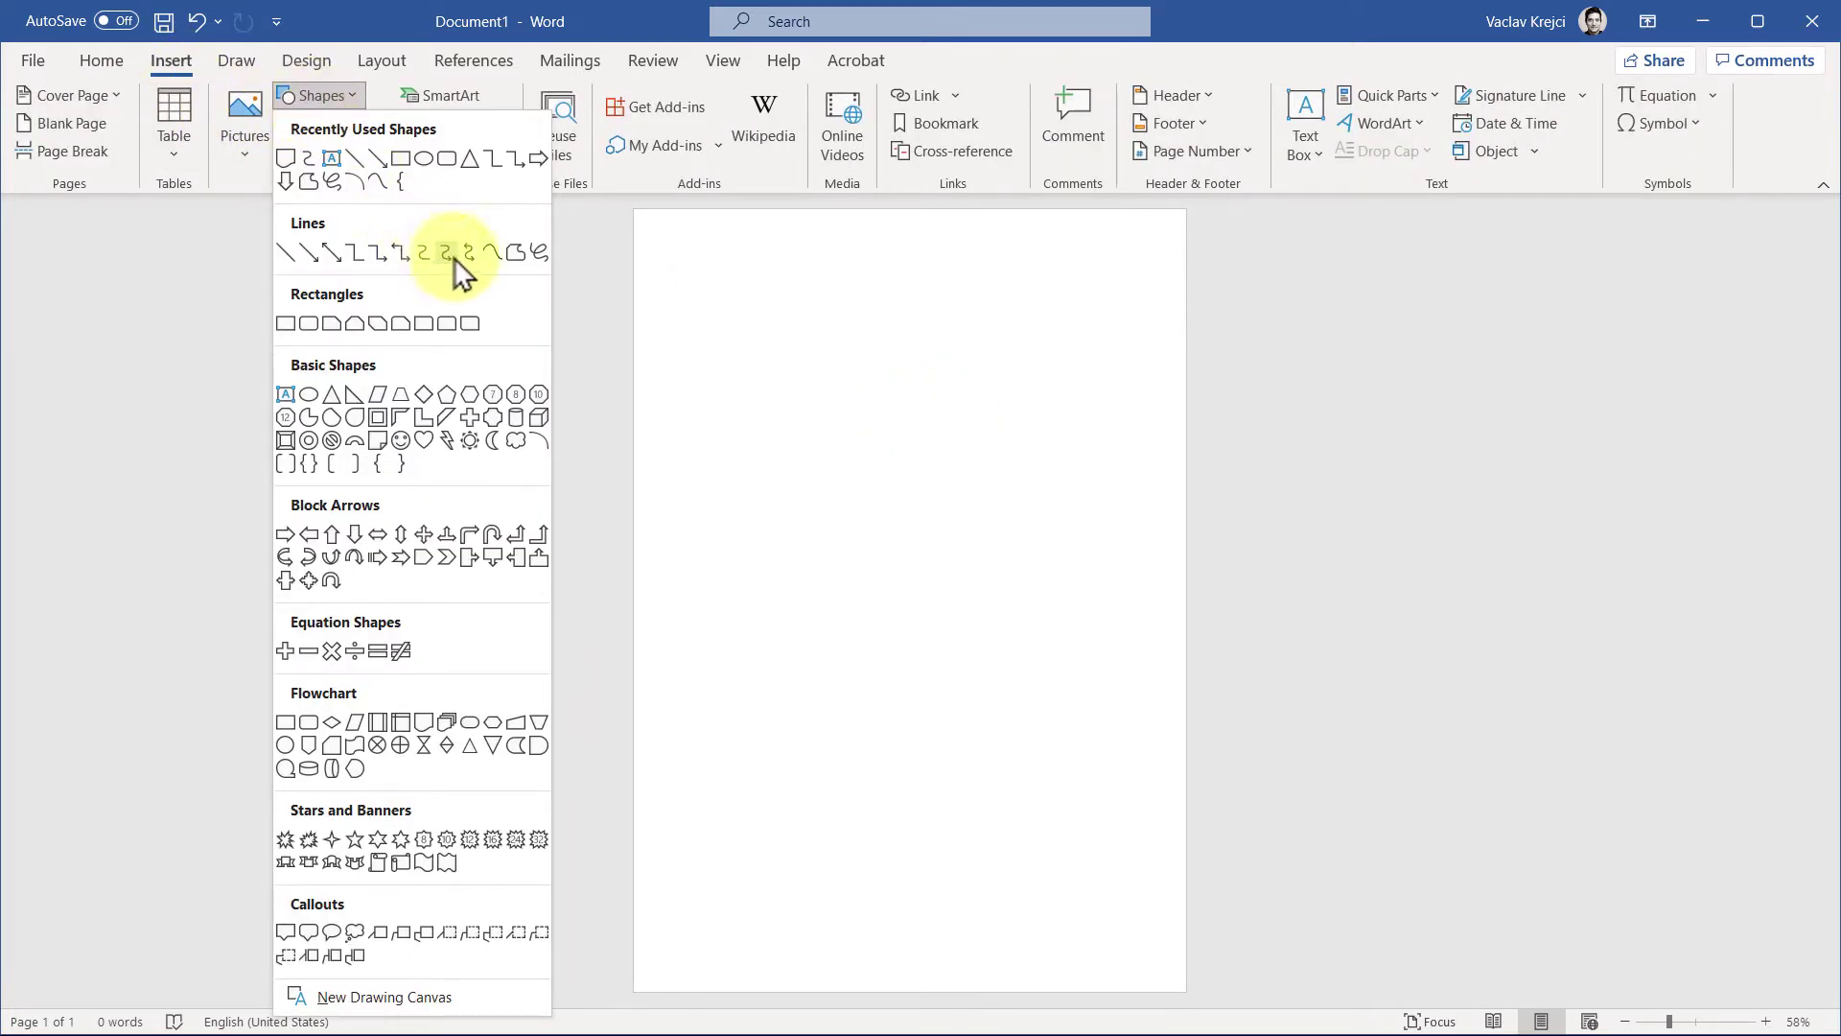
pyautogui.click(486, 256)
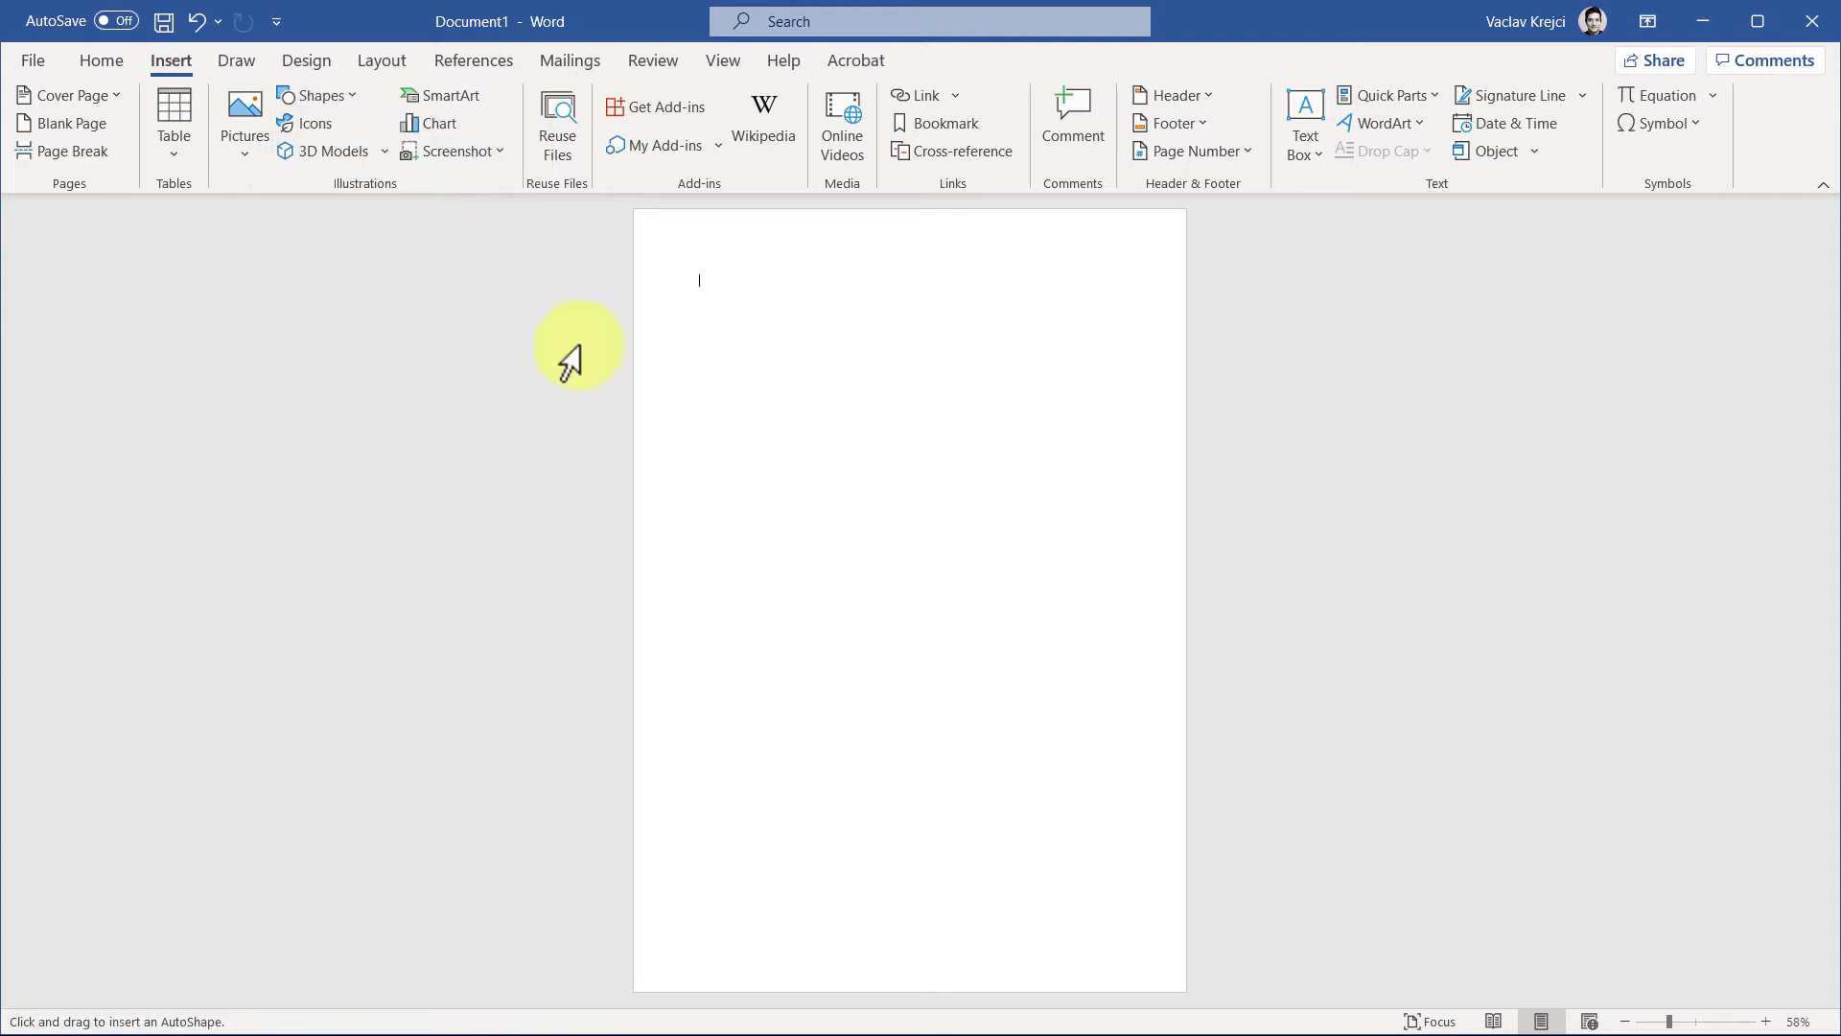
pyautogui.moveTo(646, 444)
pyautogui.mouseDown()
pyautogui.moveTo(732, 370)
pyautogui.moveTo(843, 461)
pyautogui.moveTo(1011, 432)
pyautogui.moveTo(1118, 385)
pyautogui.moveTo(1250, 457)
pyautogui.moveTo(1295, 401)
pyautogui.mouseUp()
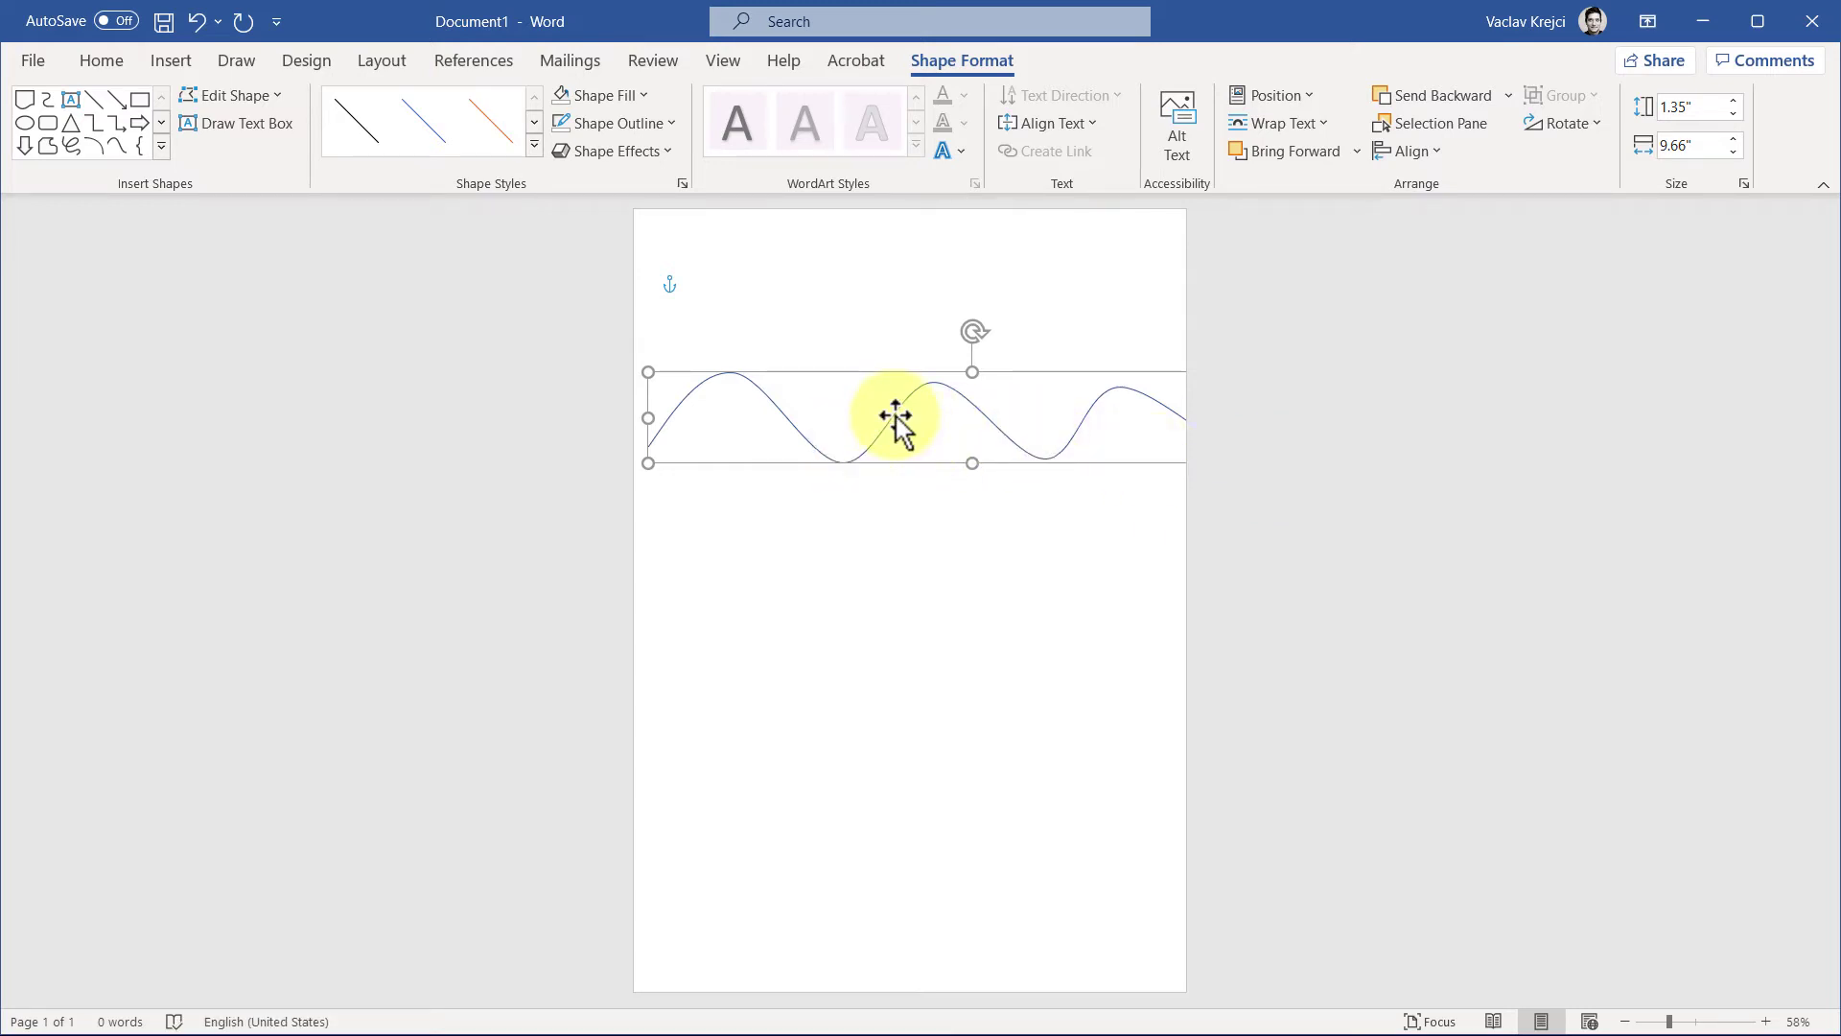
# Replace the freeform curve with a large Flowchart: Document shape near the page top, nudged right
pyautogui.press('Delete')
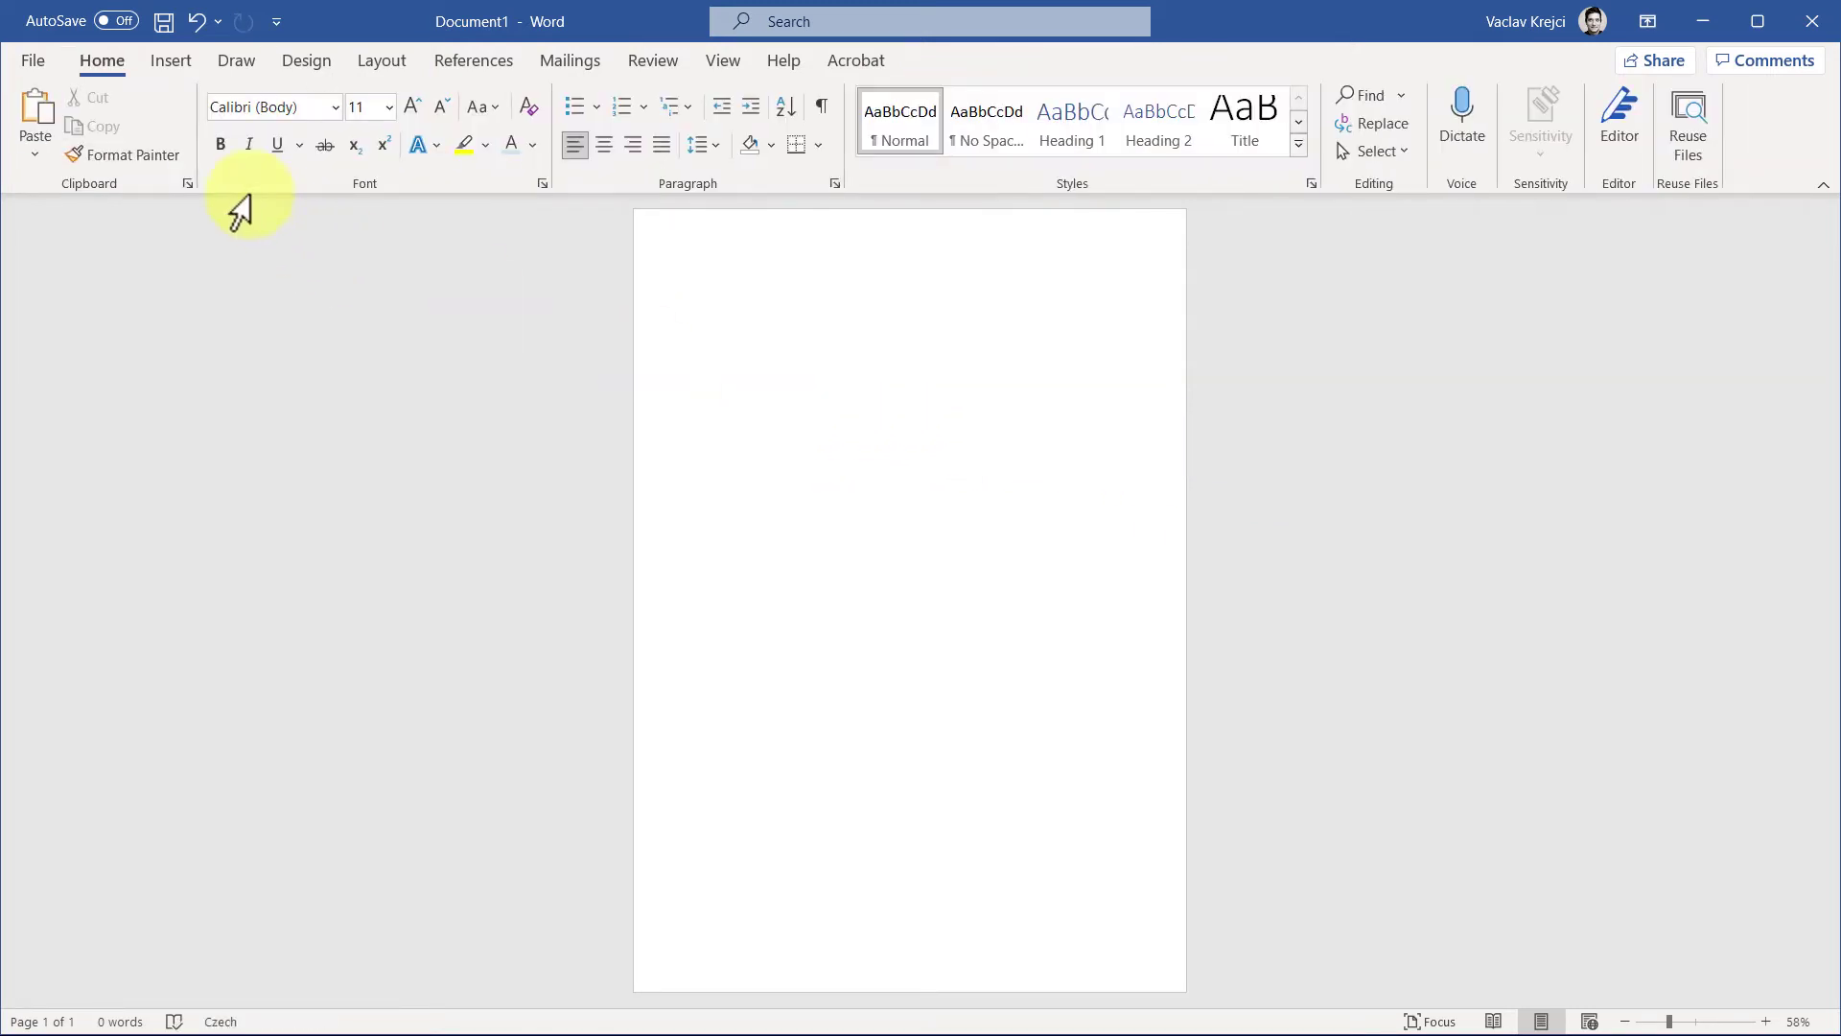
pyautogui.click(172, 62)
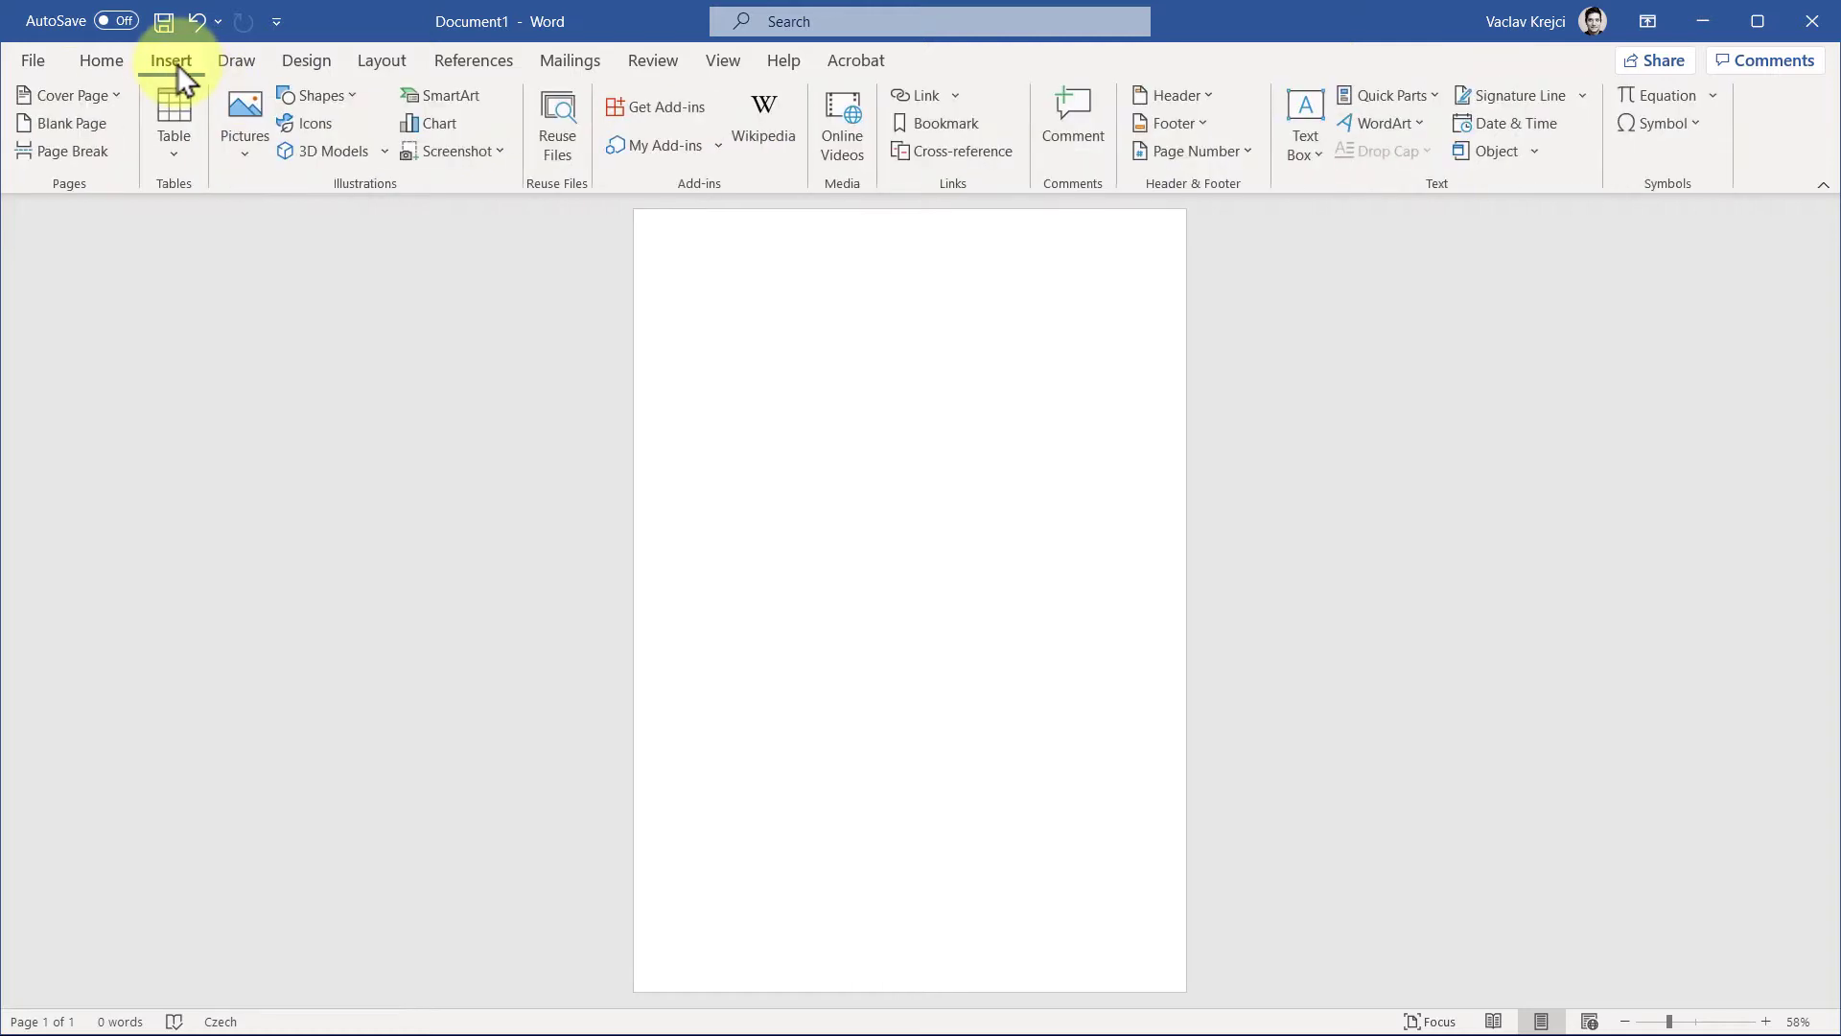
pyautogui.click(331, 96)
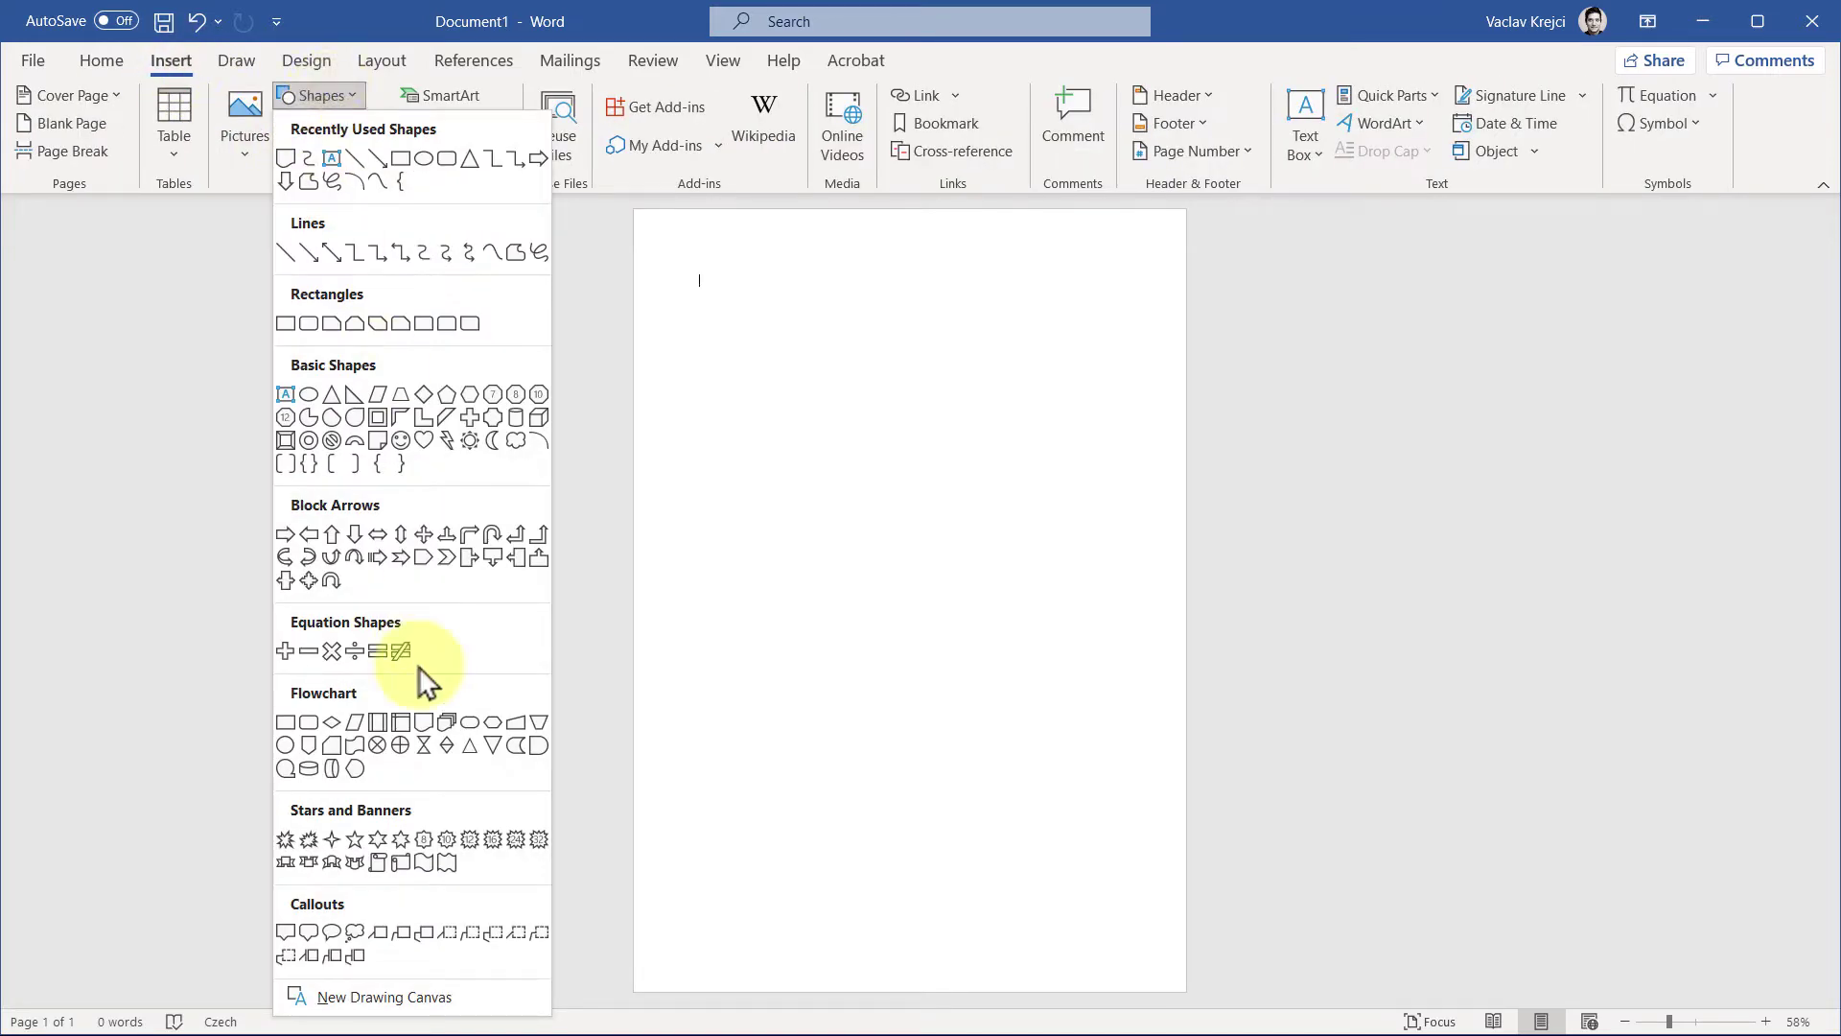
pyautogui.click(422, 724)
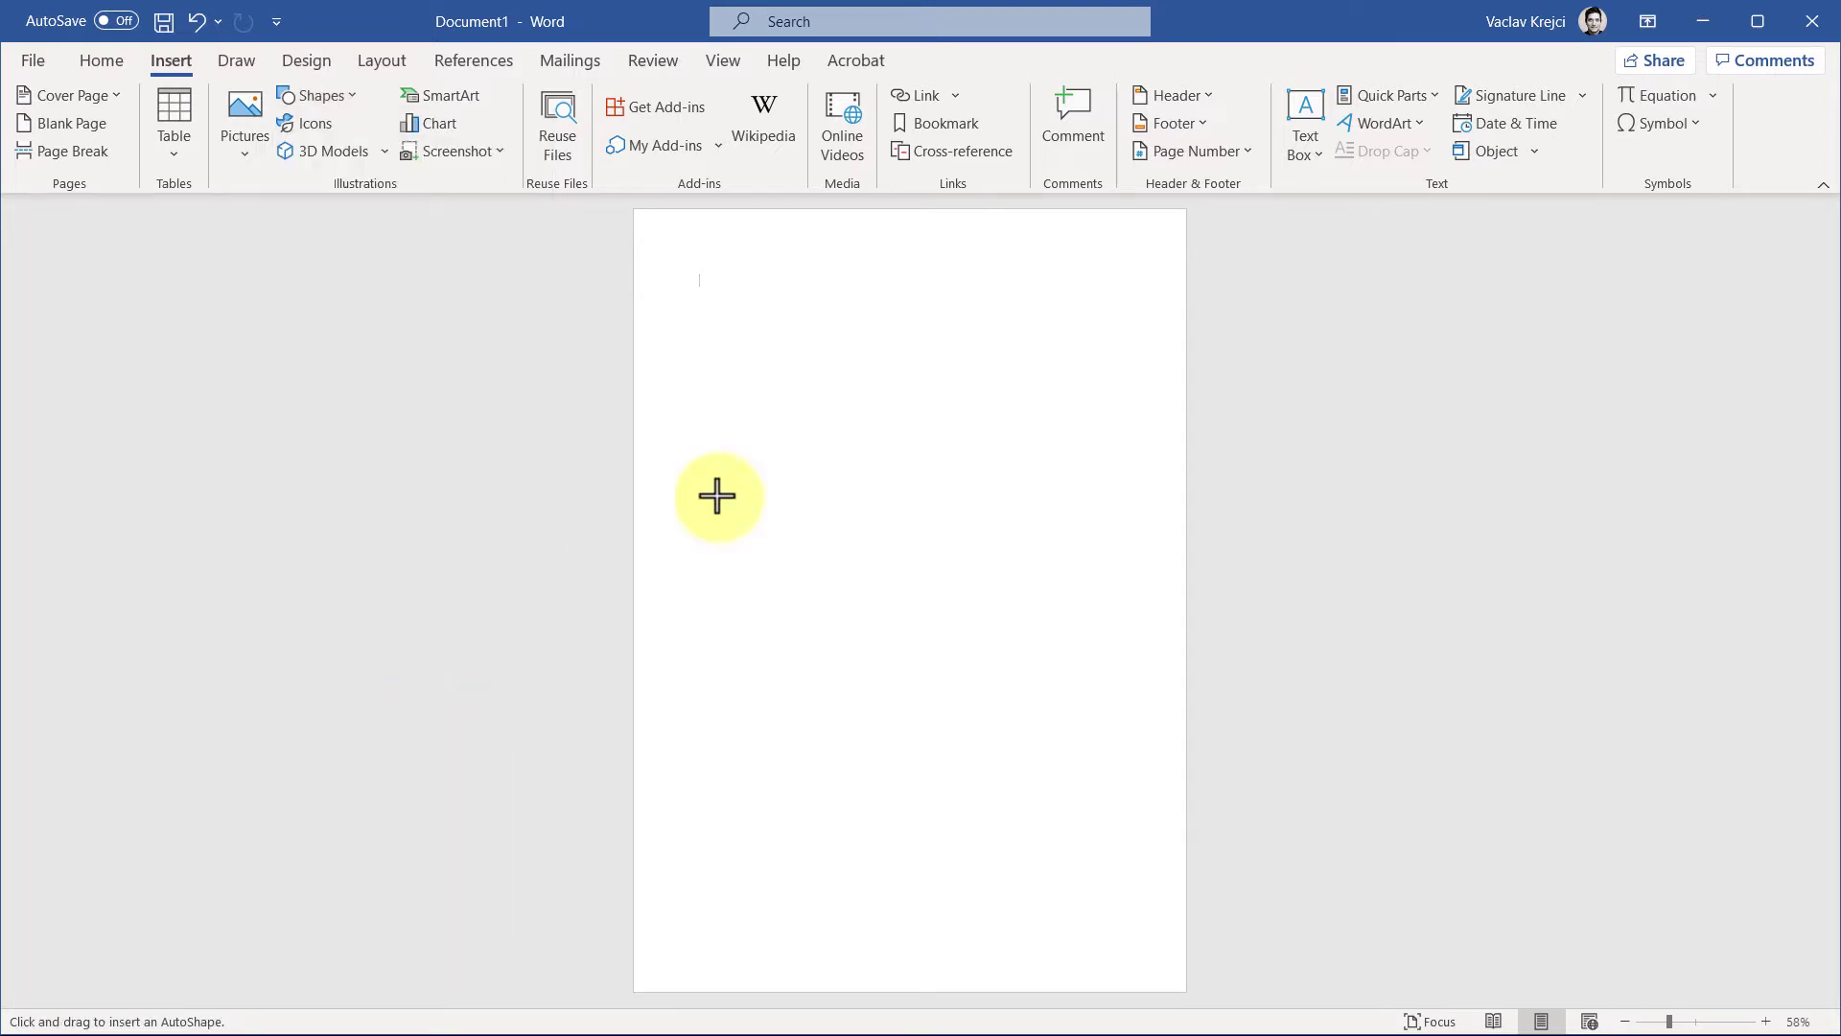
pyautogui.click(694, 288)
pyautogui.moveTo(881, 446); pyautogui.dragTo(1077, 683)
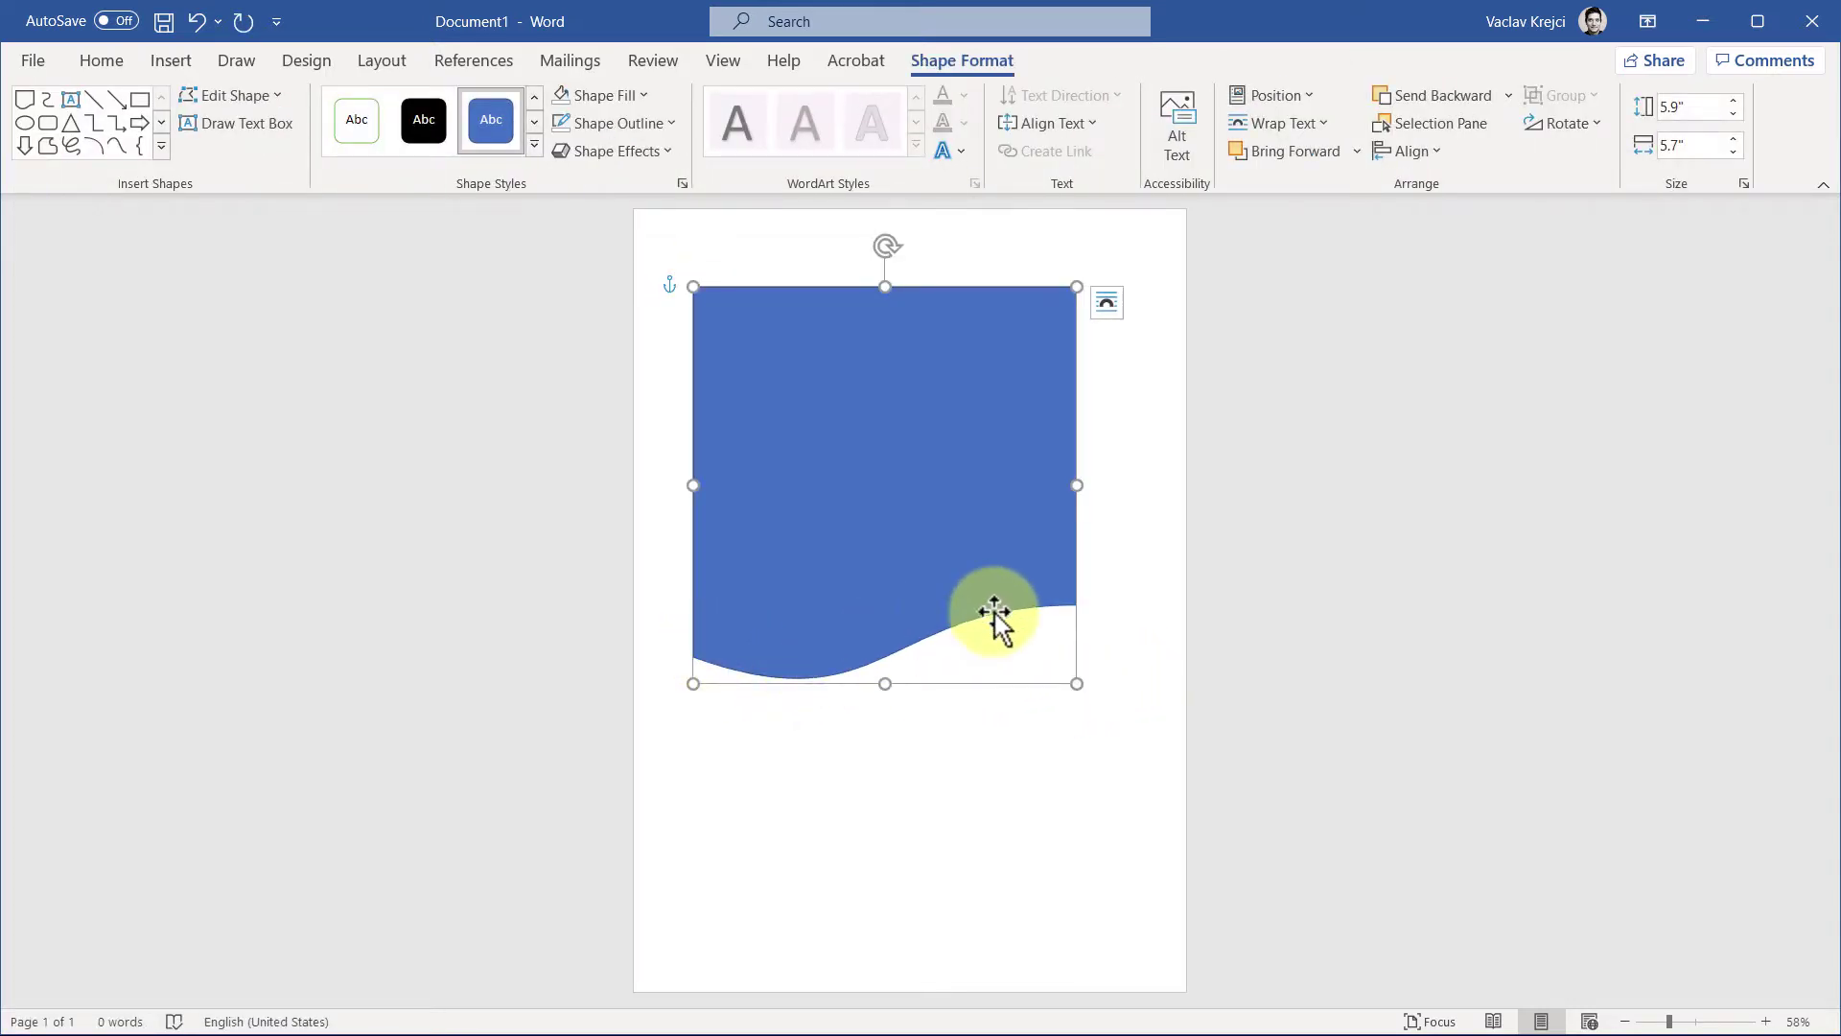
pyautogui.moveTo(904, 522); pyautogui.dragTo(930, 518)
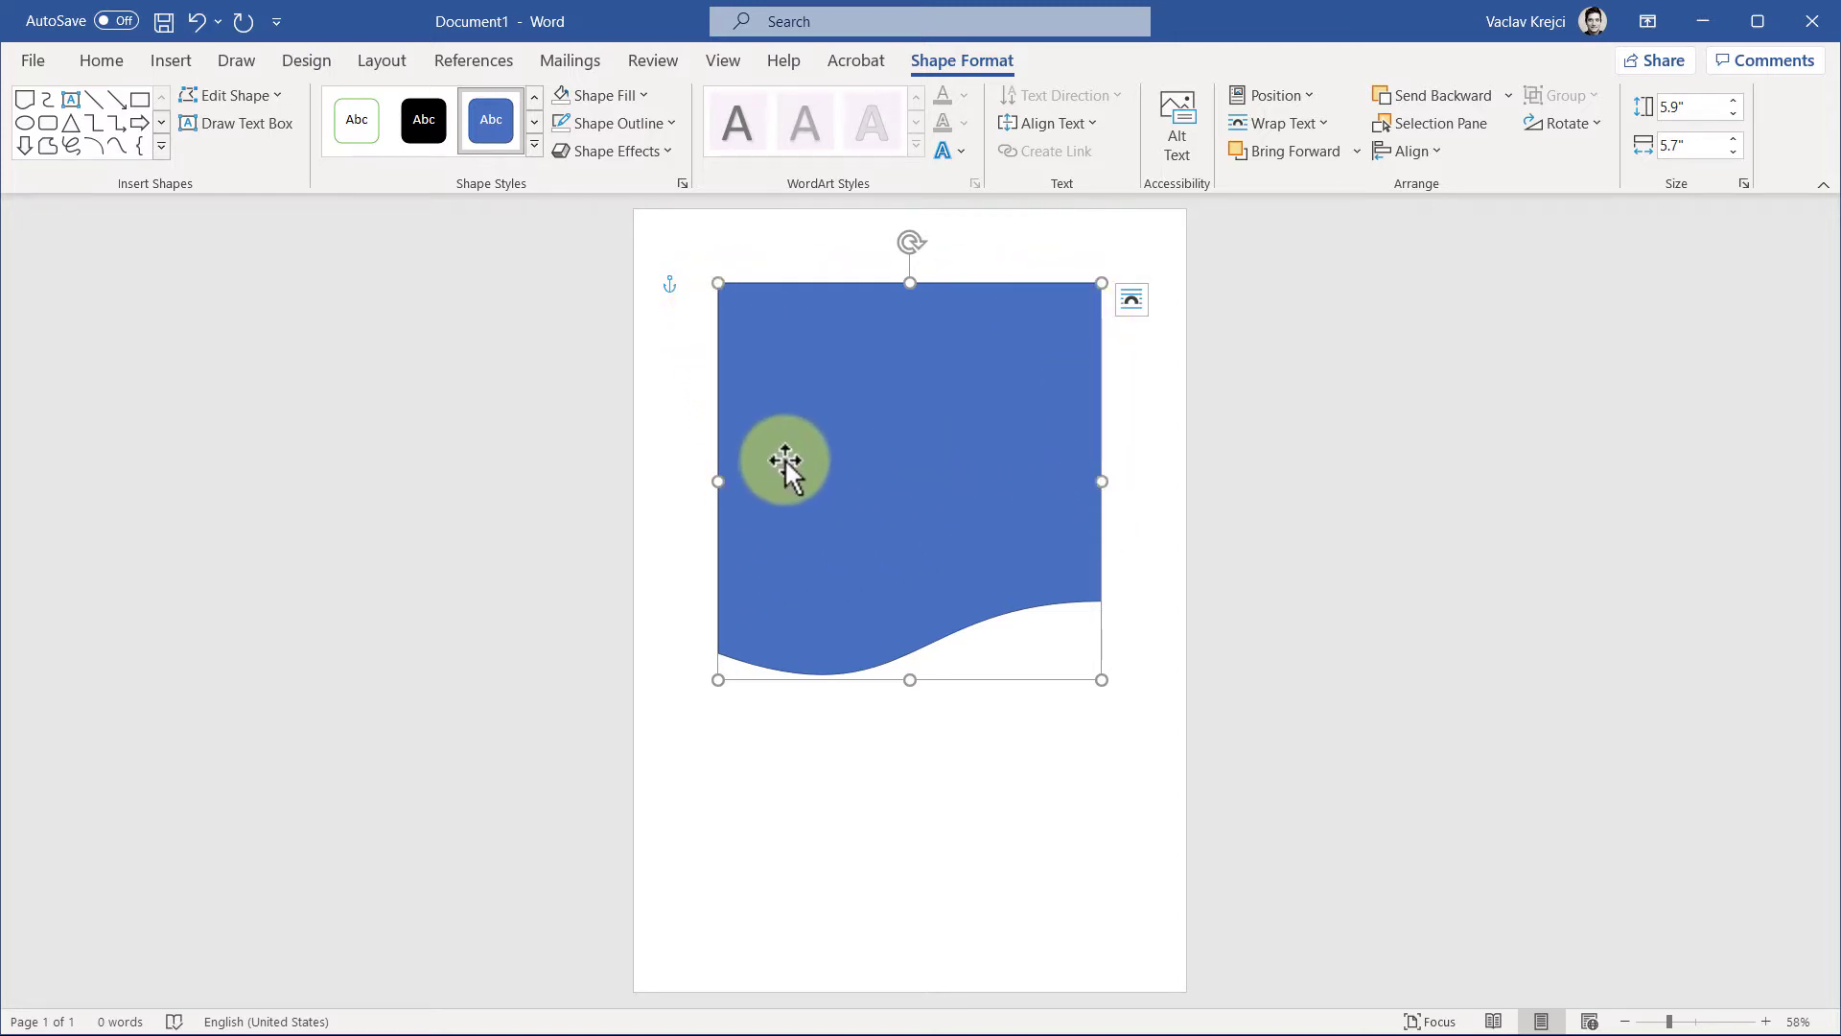
# Enter Edit Points on the wave shape and break its outline open at the top-left corner
pyautogui.rightClick(825, 401)
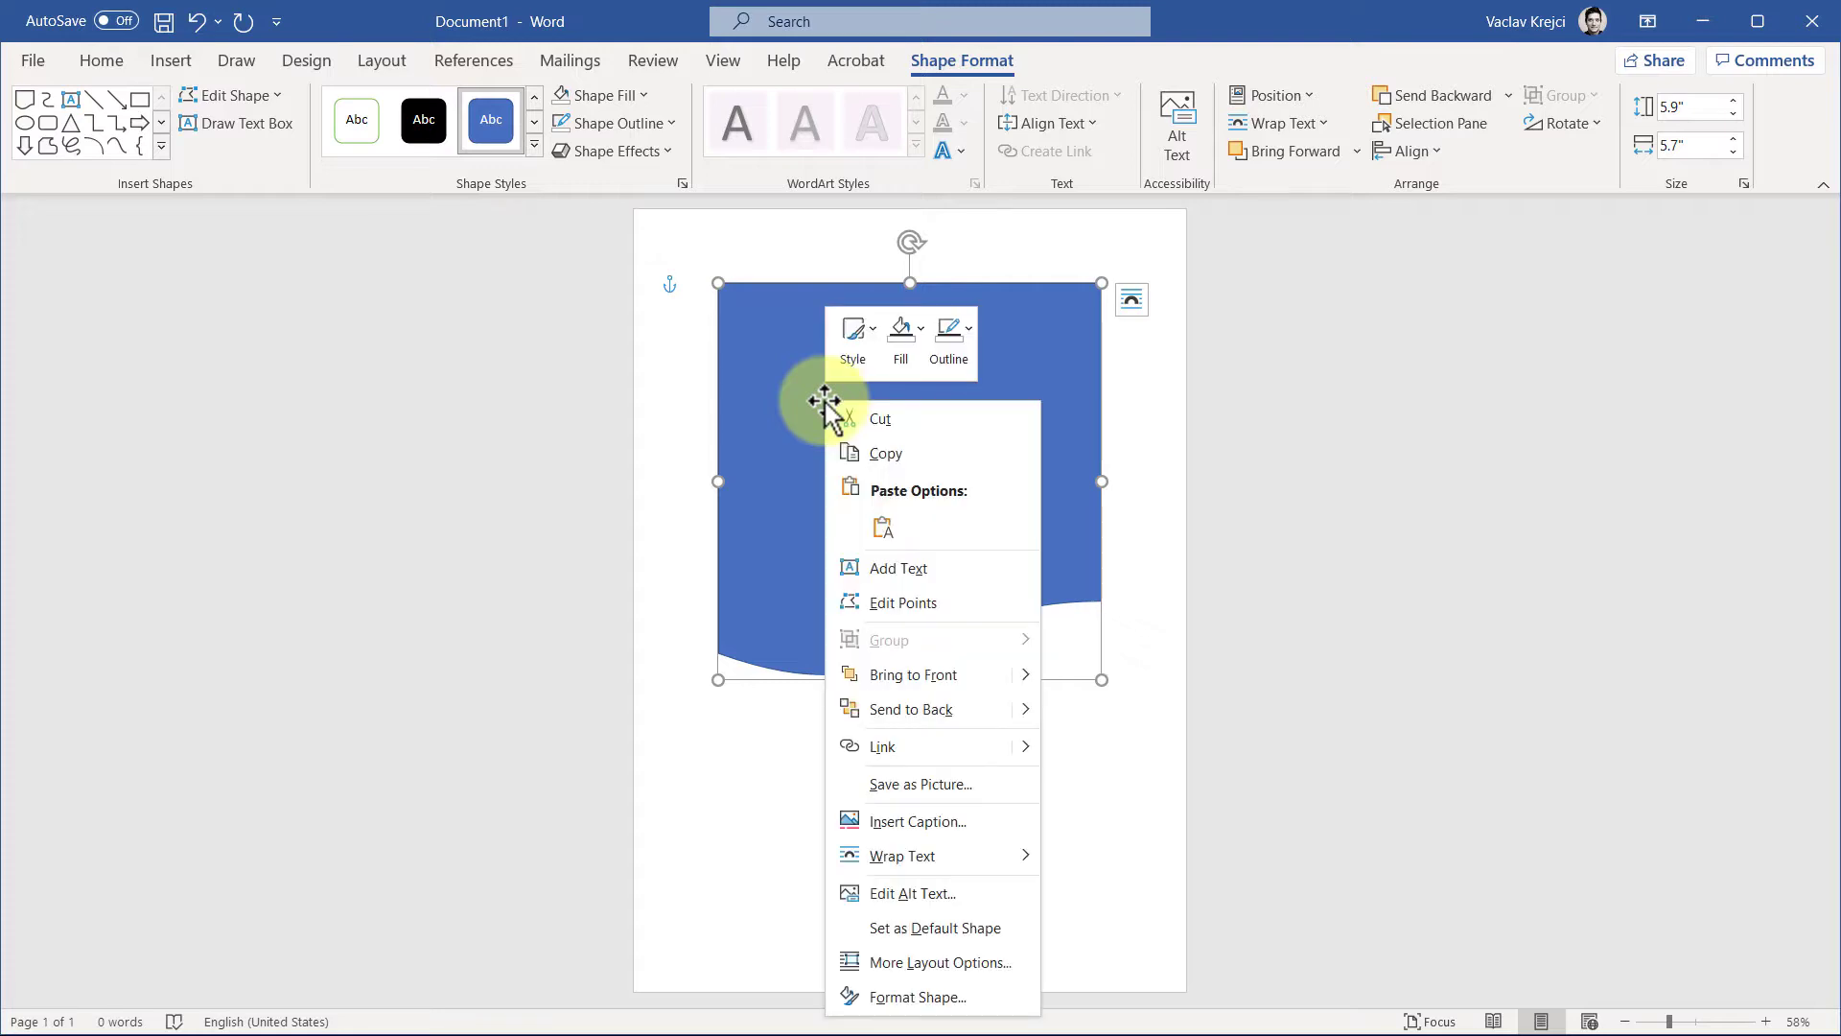
pyautogui.click(878, 600)
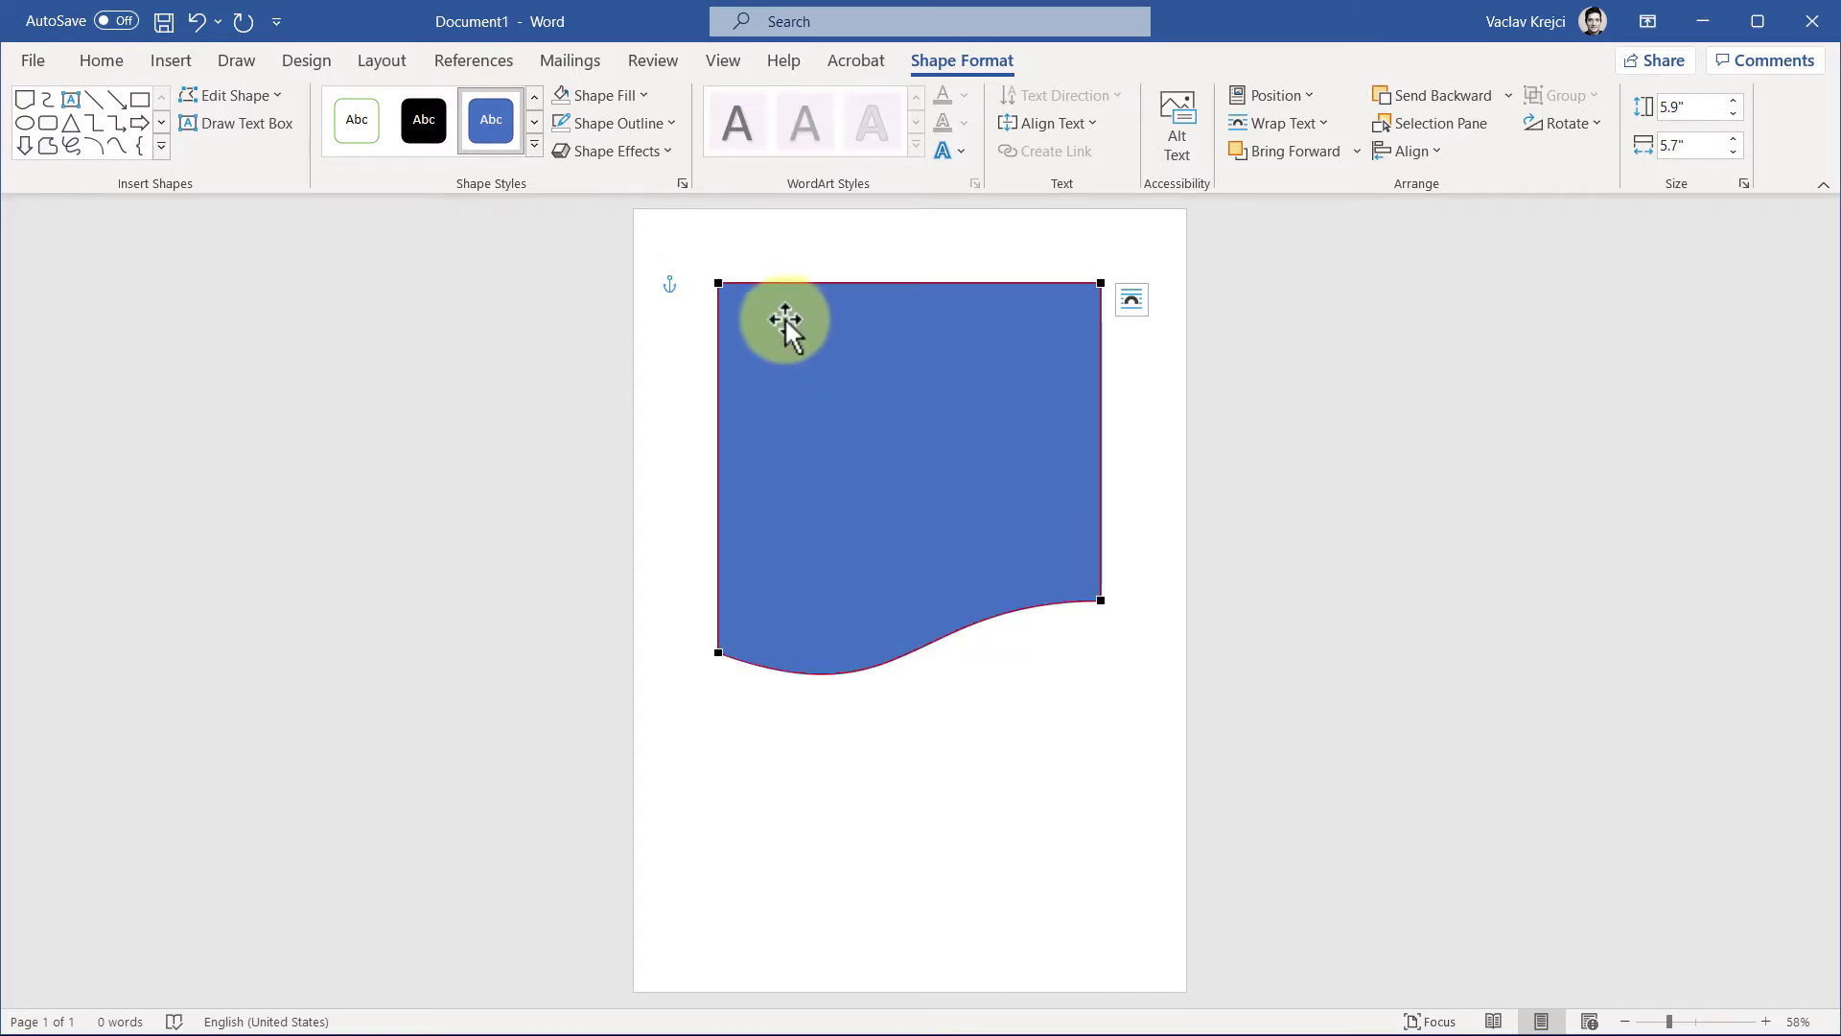
pyautogui.rightClick(719, 284)
pyautogui.click(780, 372)
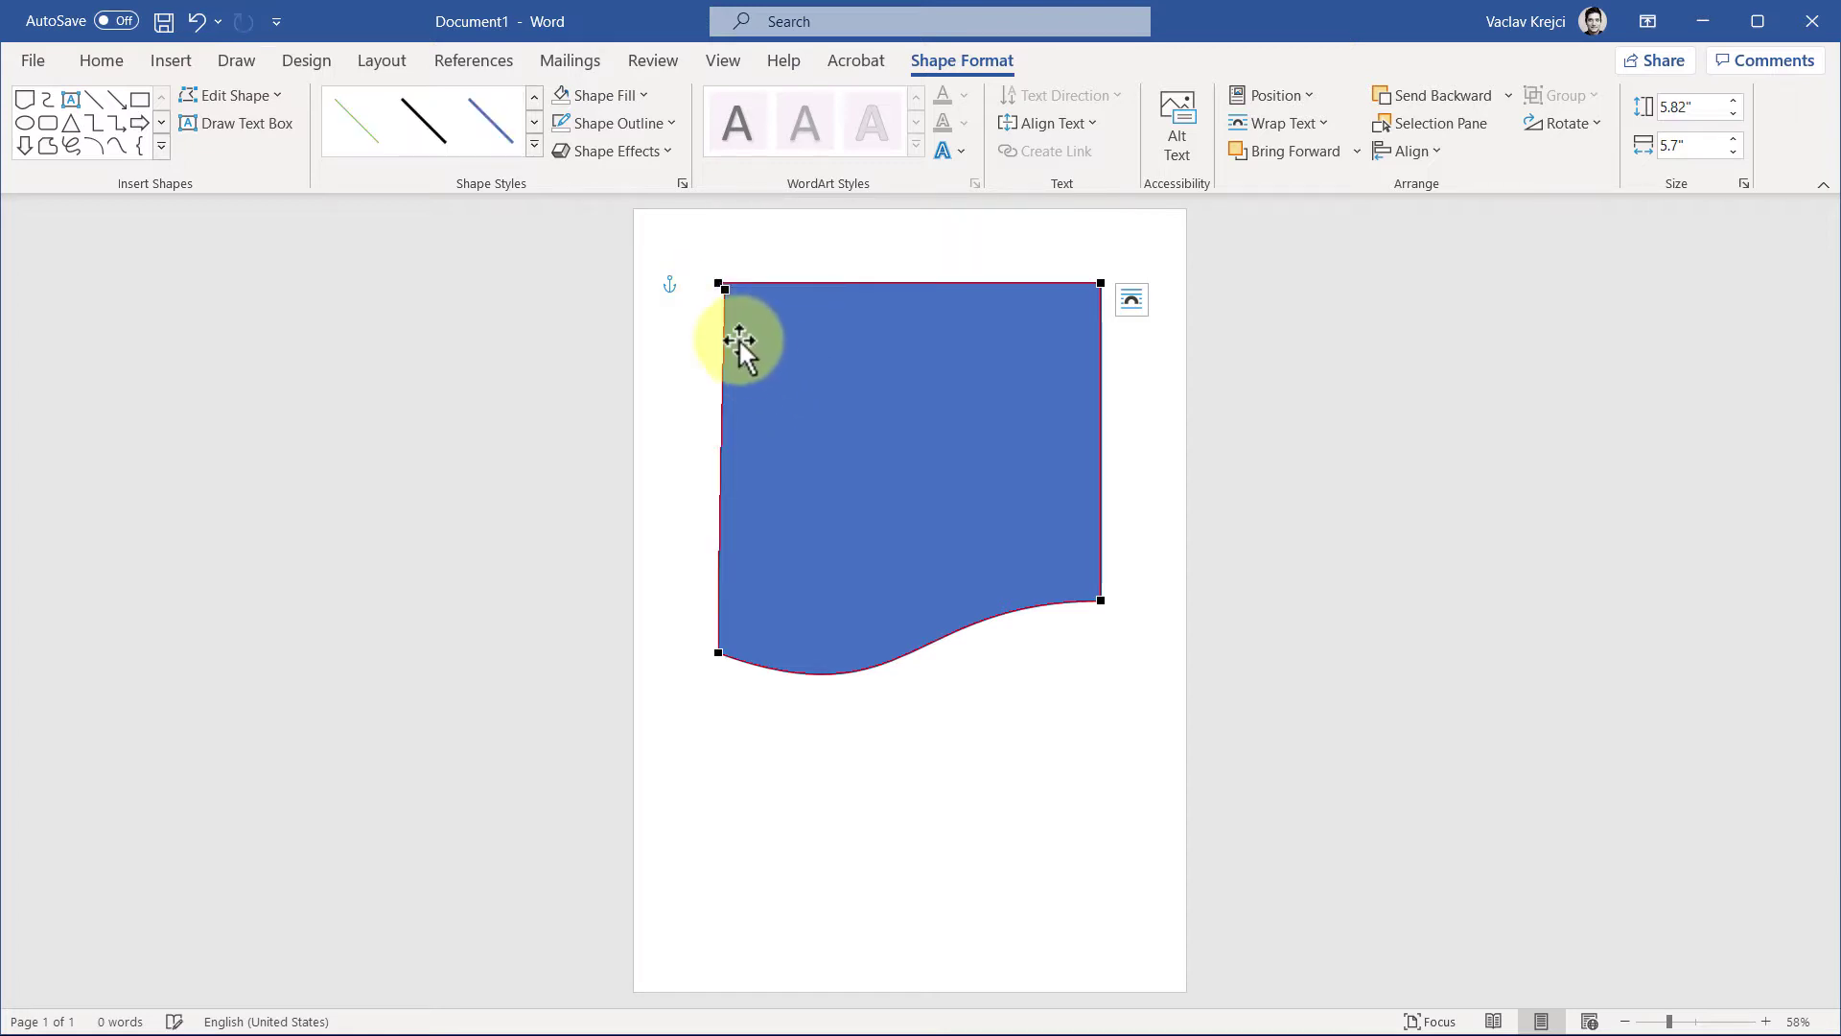
pyautogui.moveTo(719, 286); pyautogui.dragTo(699, 347)
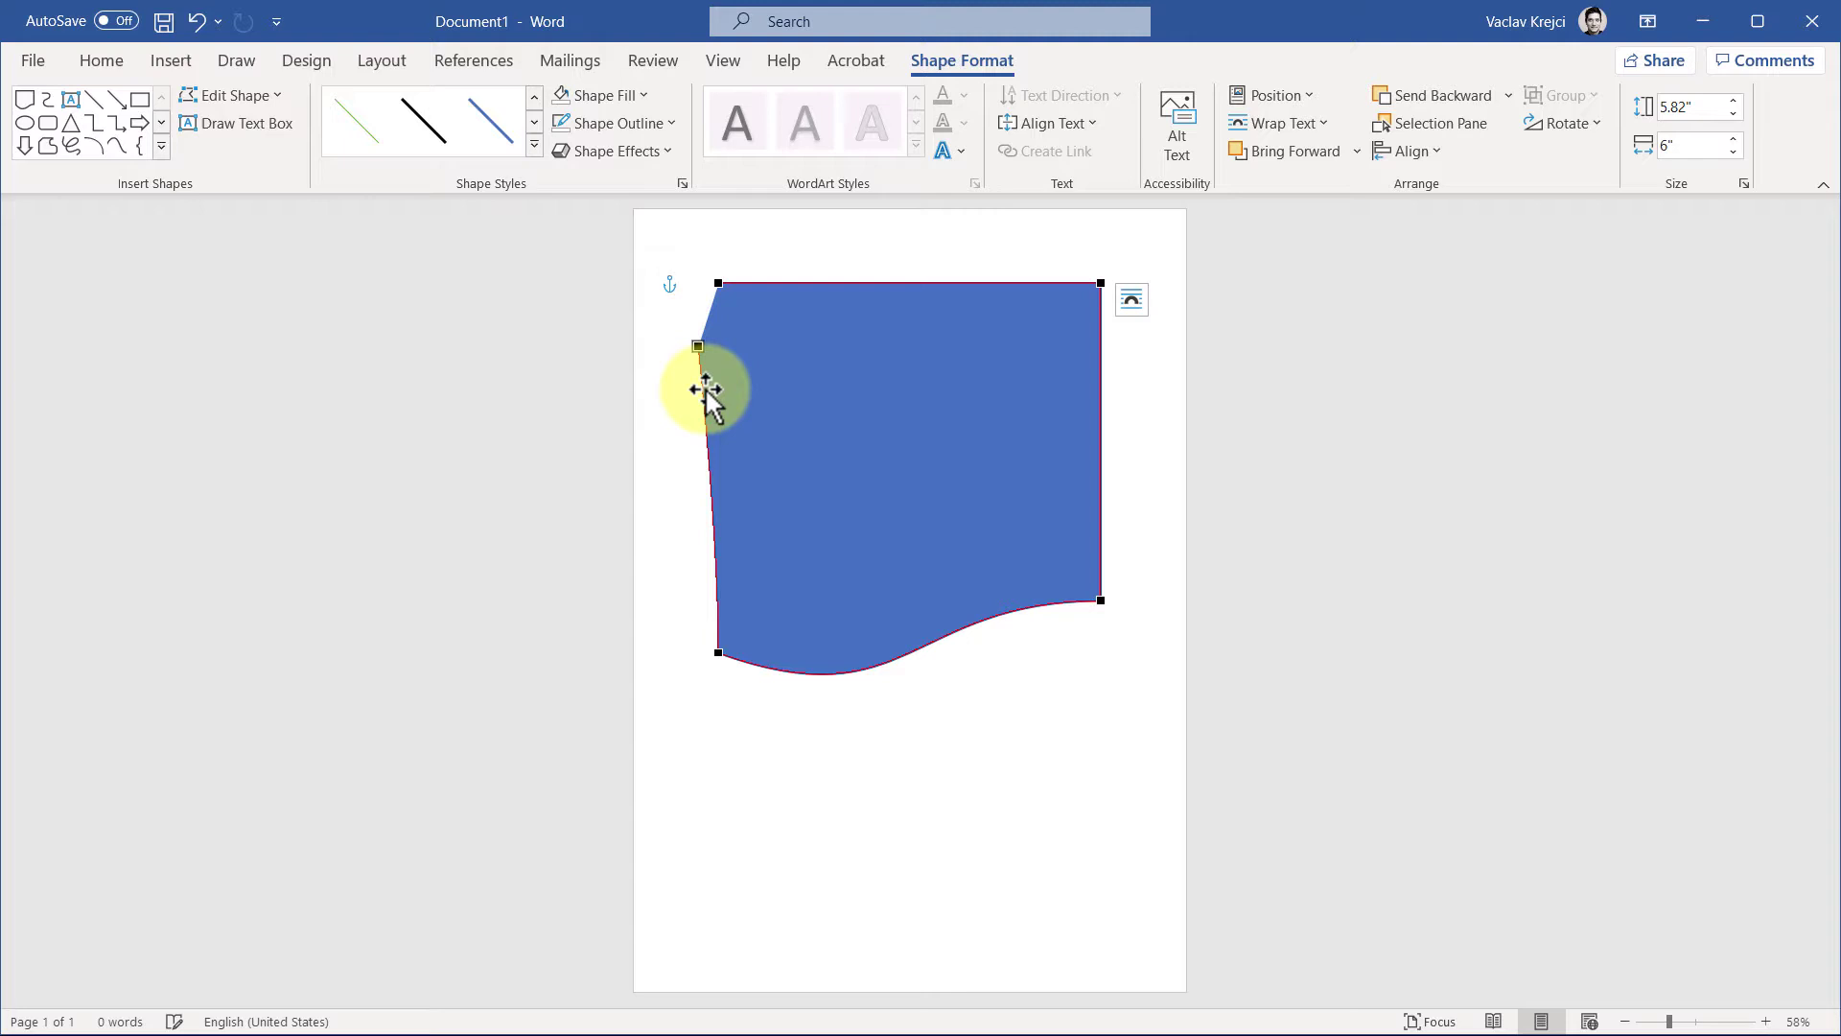
pyautogui.click(1100, 280)
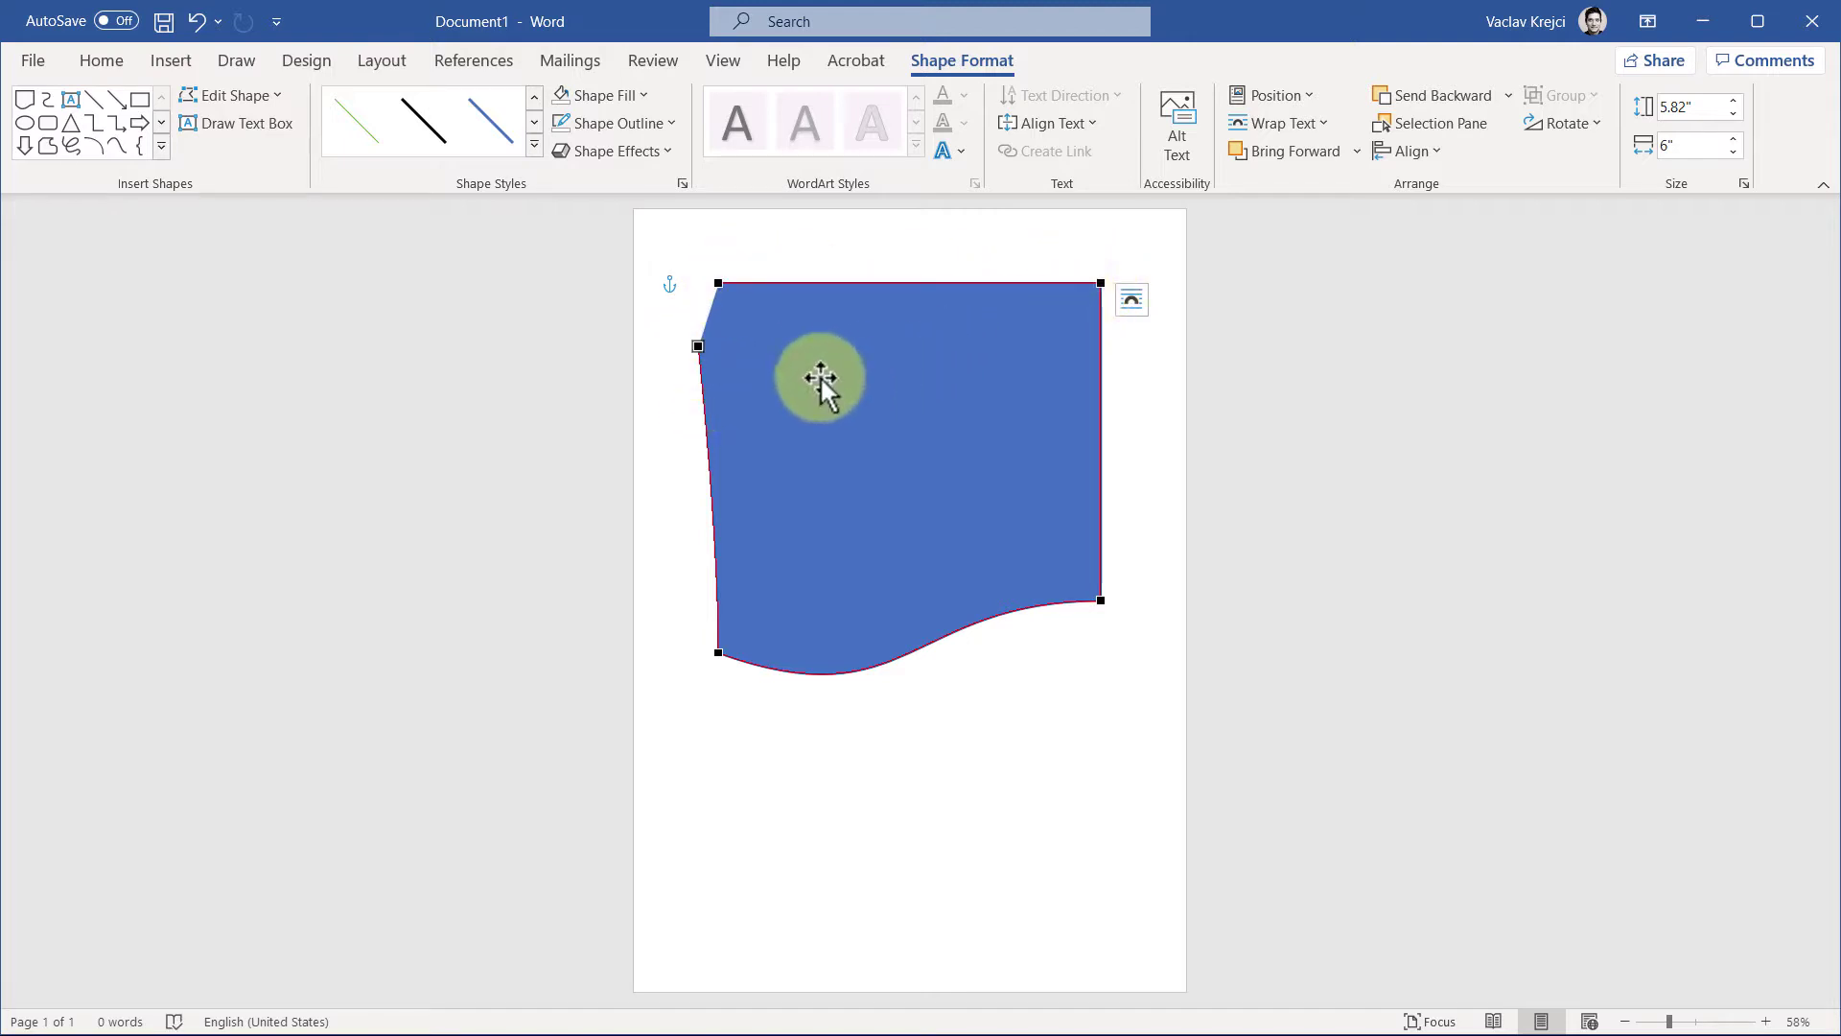
# Delete the left and top corner points, leaving a thin 1.09" by 5.7" wavy sliver
pyautogui.click(700, 350)
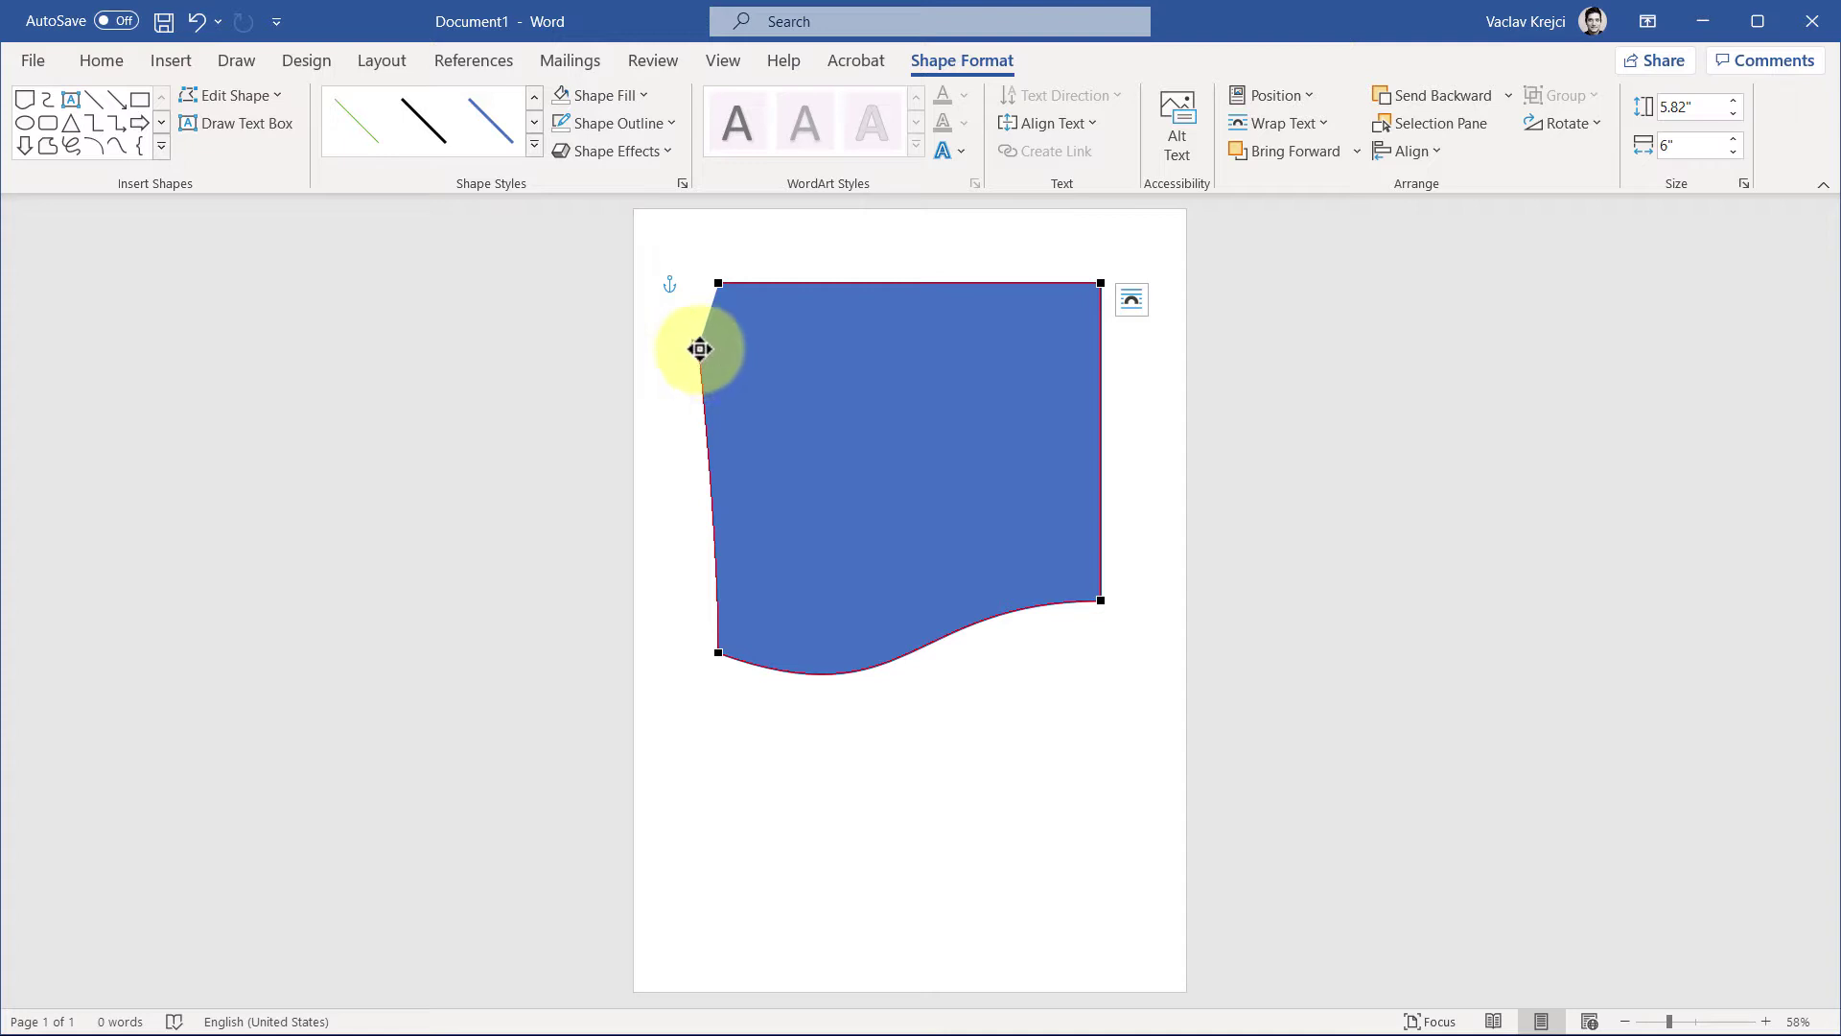
pyautogui.rightClick(700, 349)
pyautogui.click(771, 402)
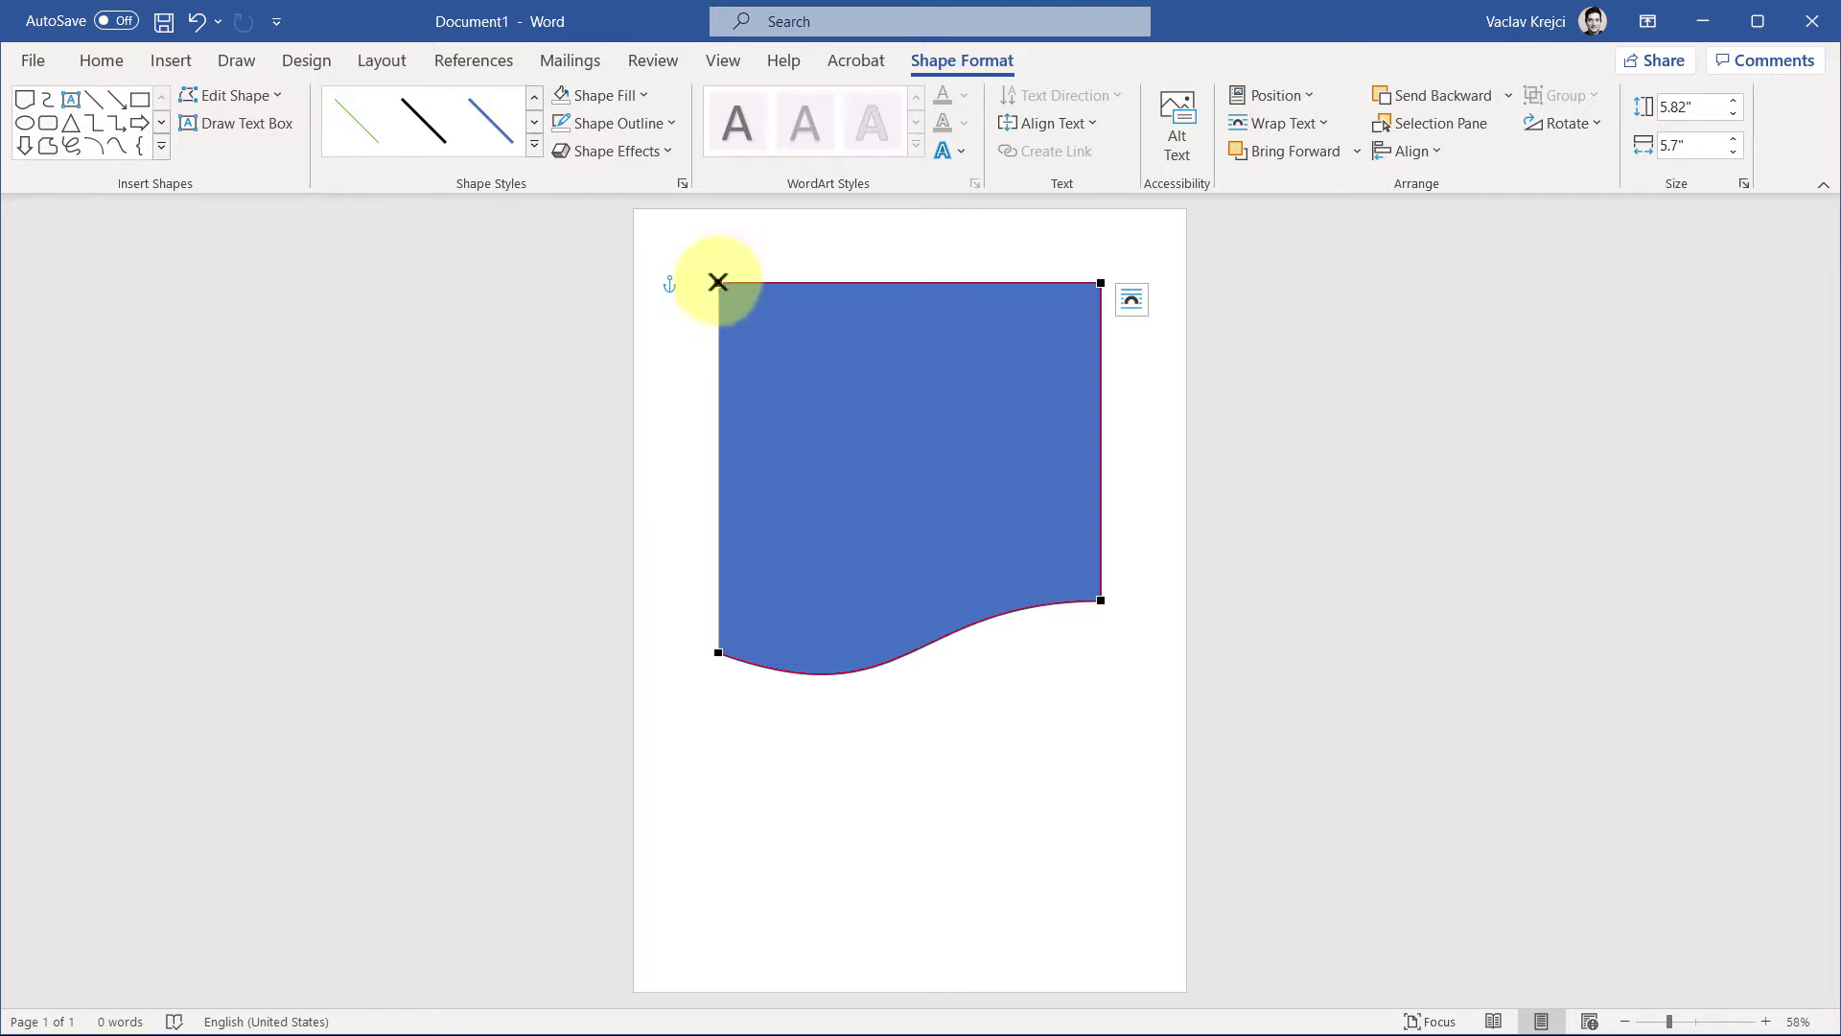
pyautogui.moveTo(719, 282); pyautogui.dragTo(1100, 284)
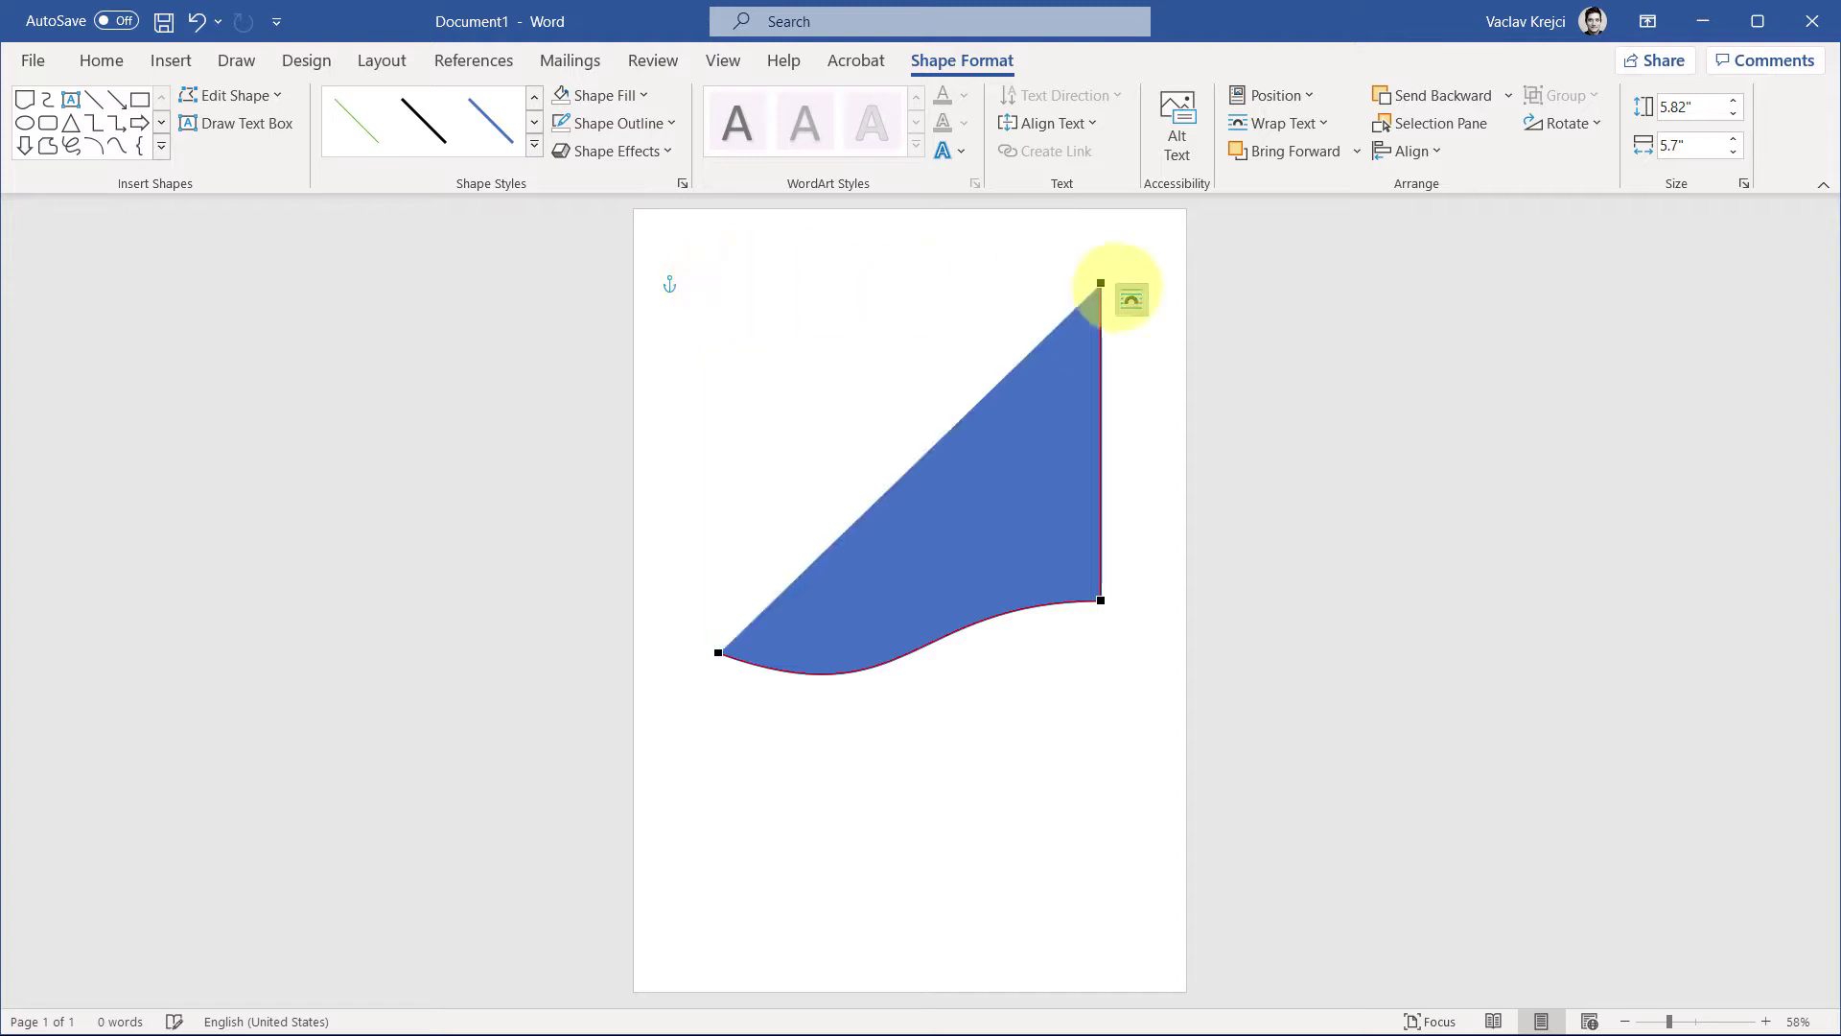
pyautogui.keyDown('ctrl'); pyautogui.click(1101, 288); pyautogui.keyUp('ctrl')
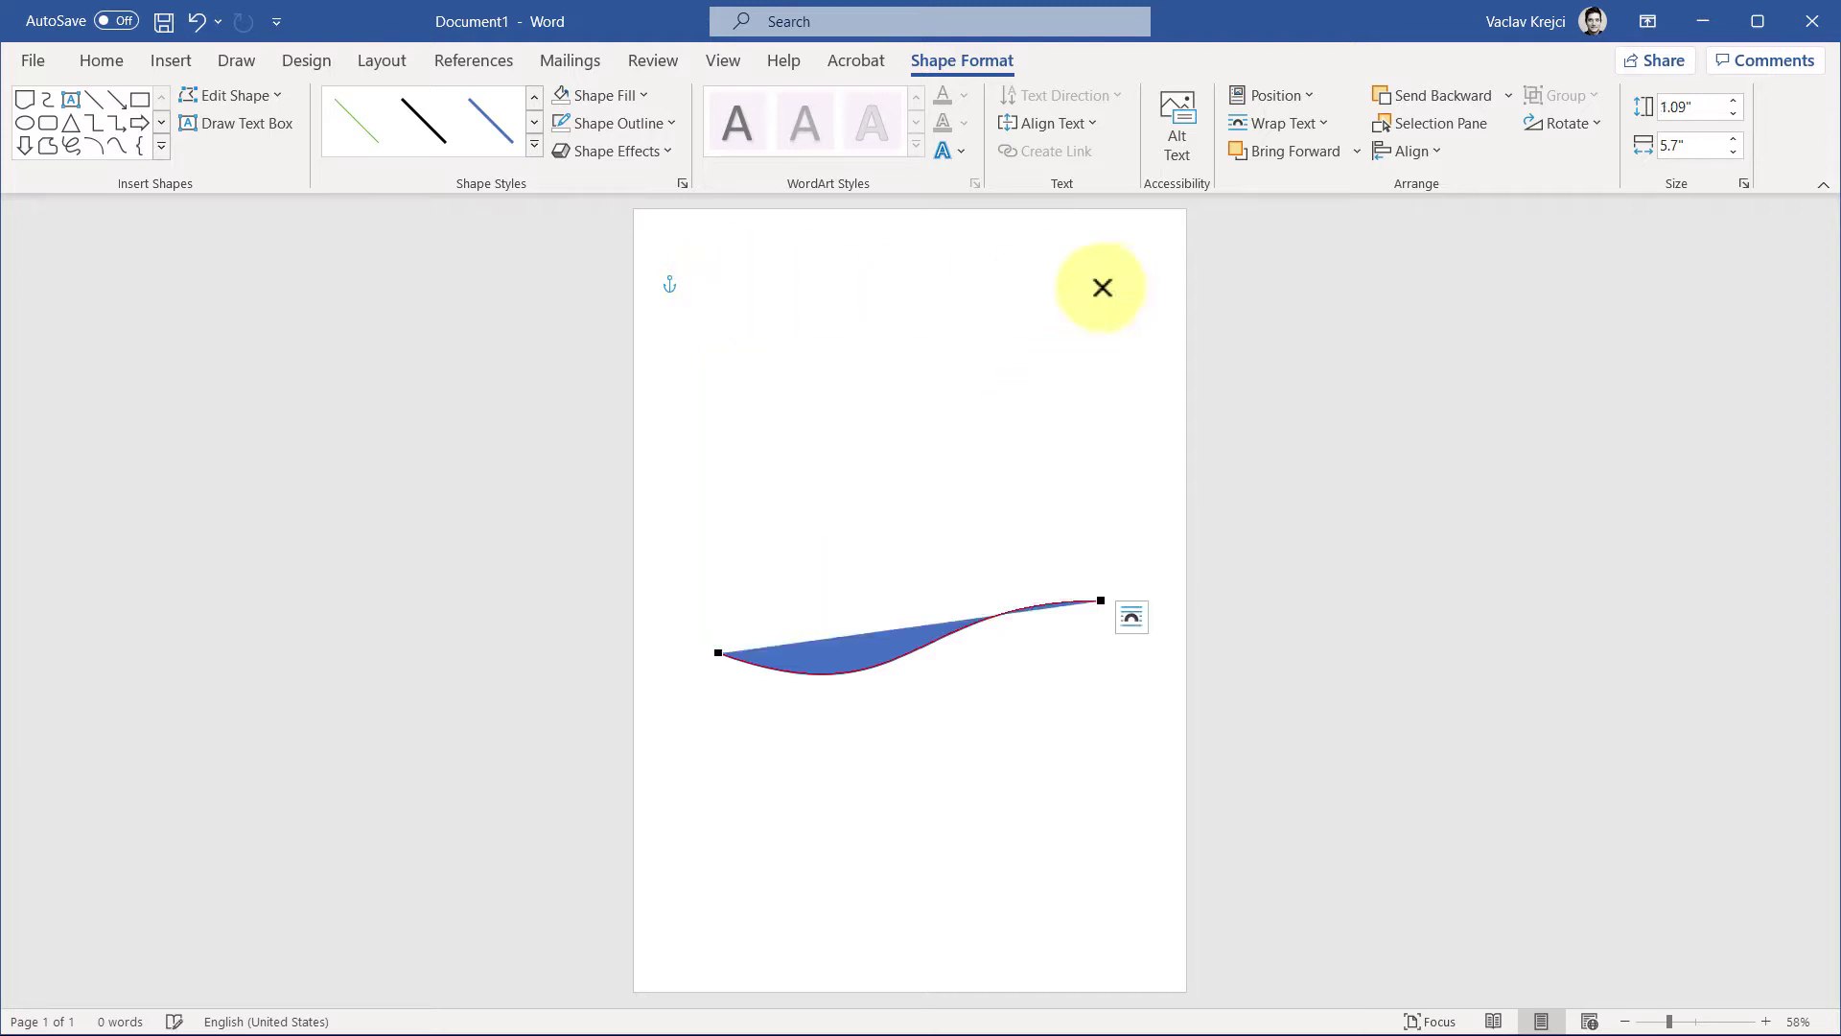
pyautogui.click(853, 644)
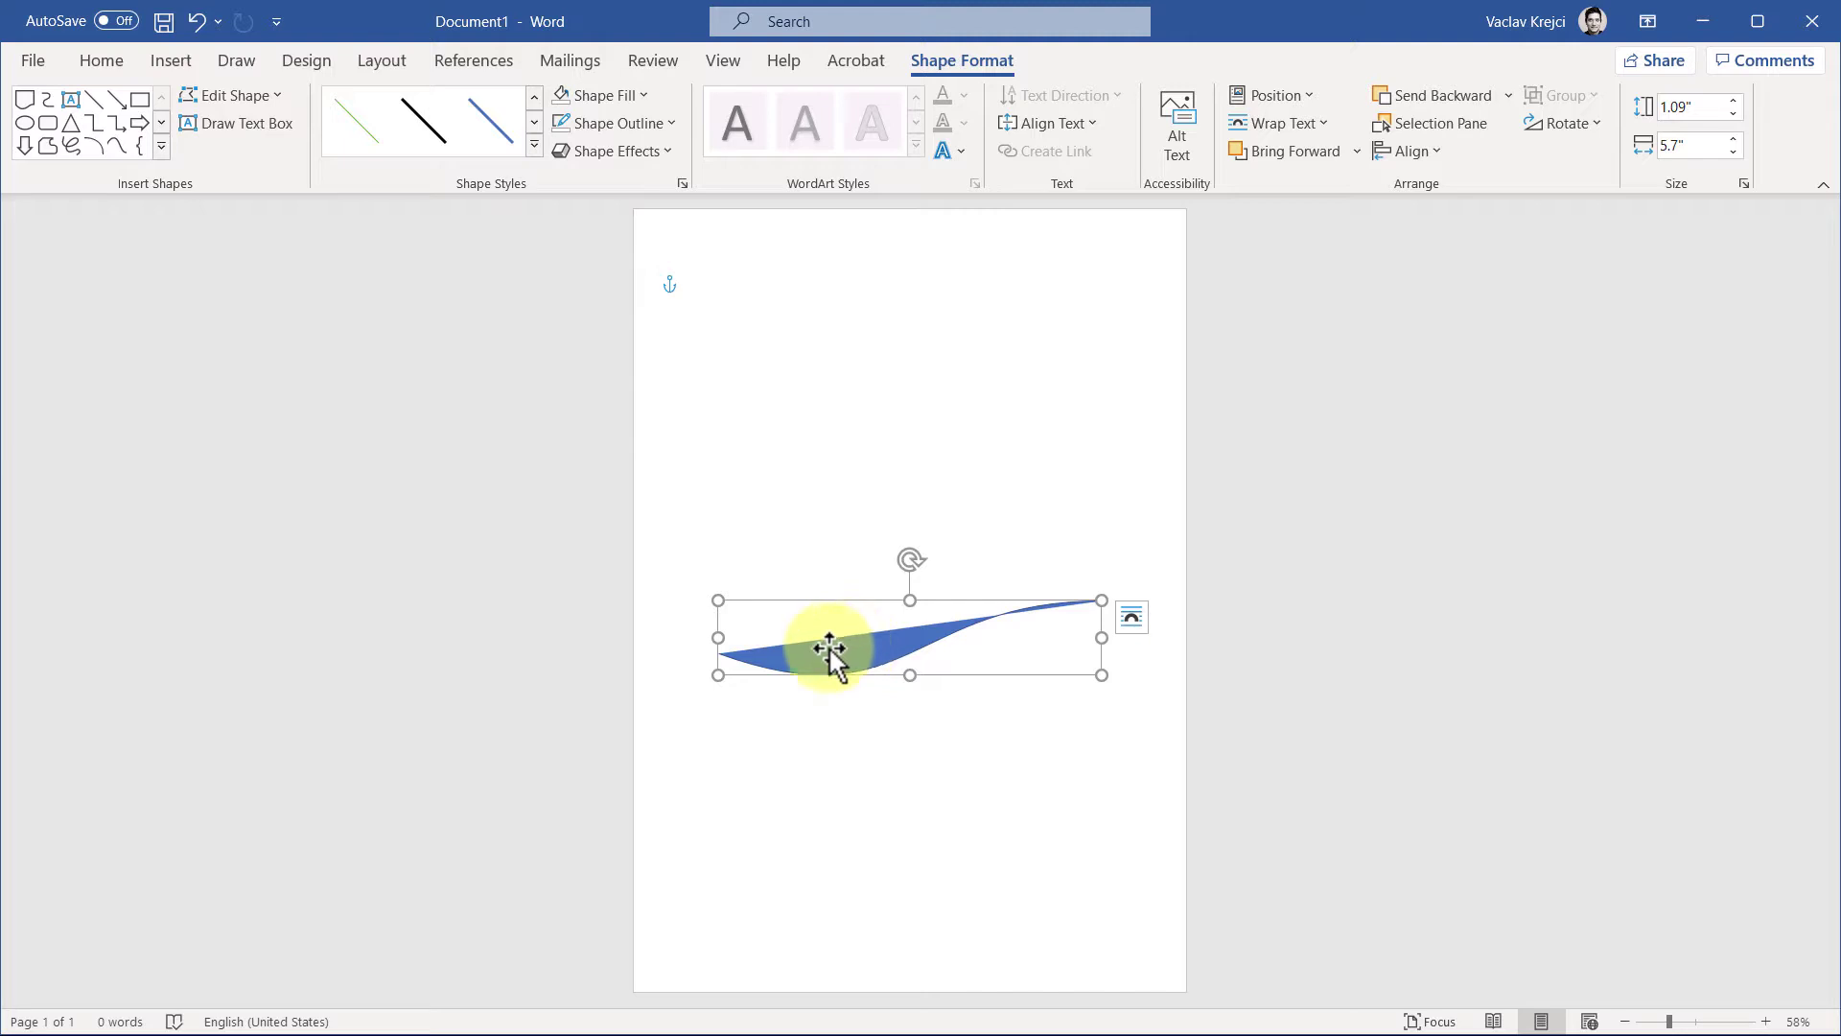
# Set the wavy shape's fill to No fill in Format Shape
pyautogui.rightClick(831, 657)
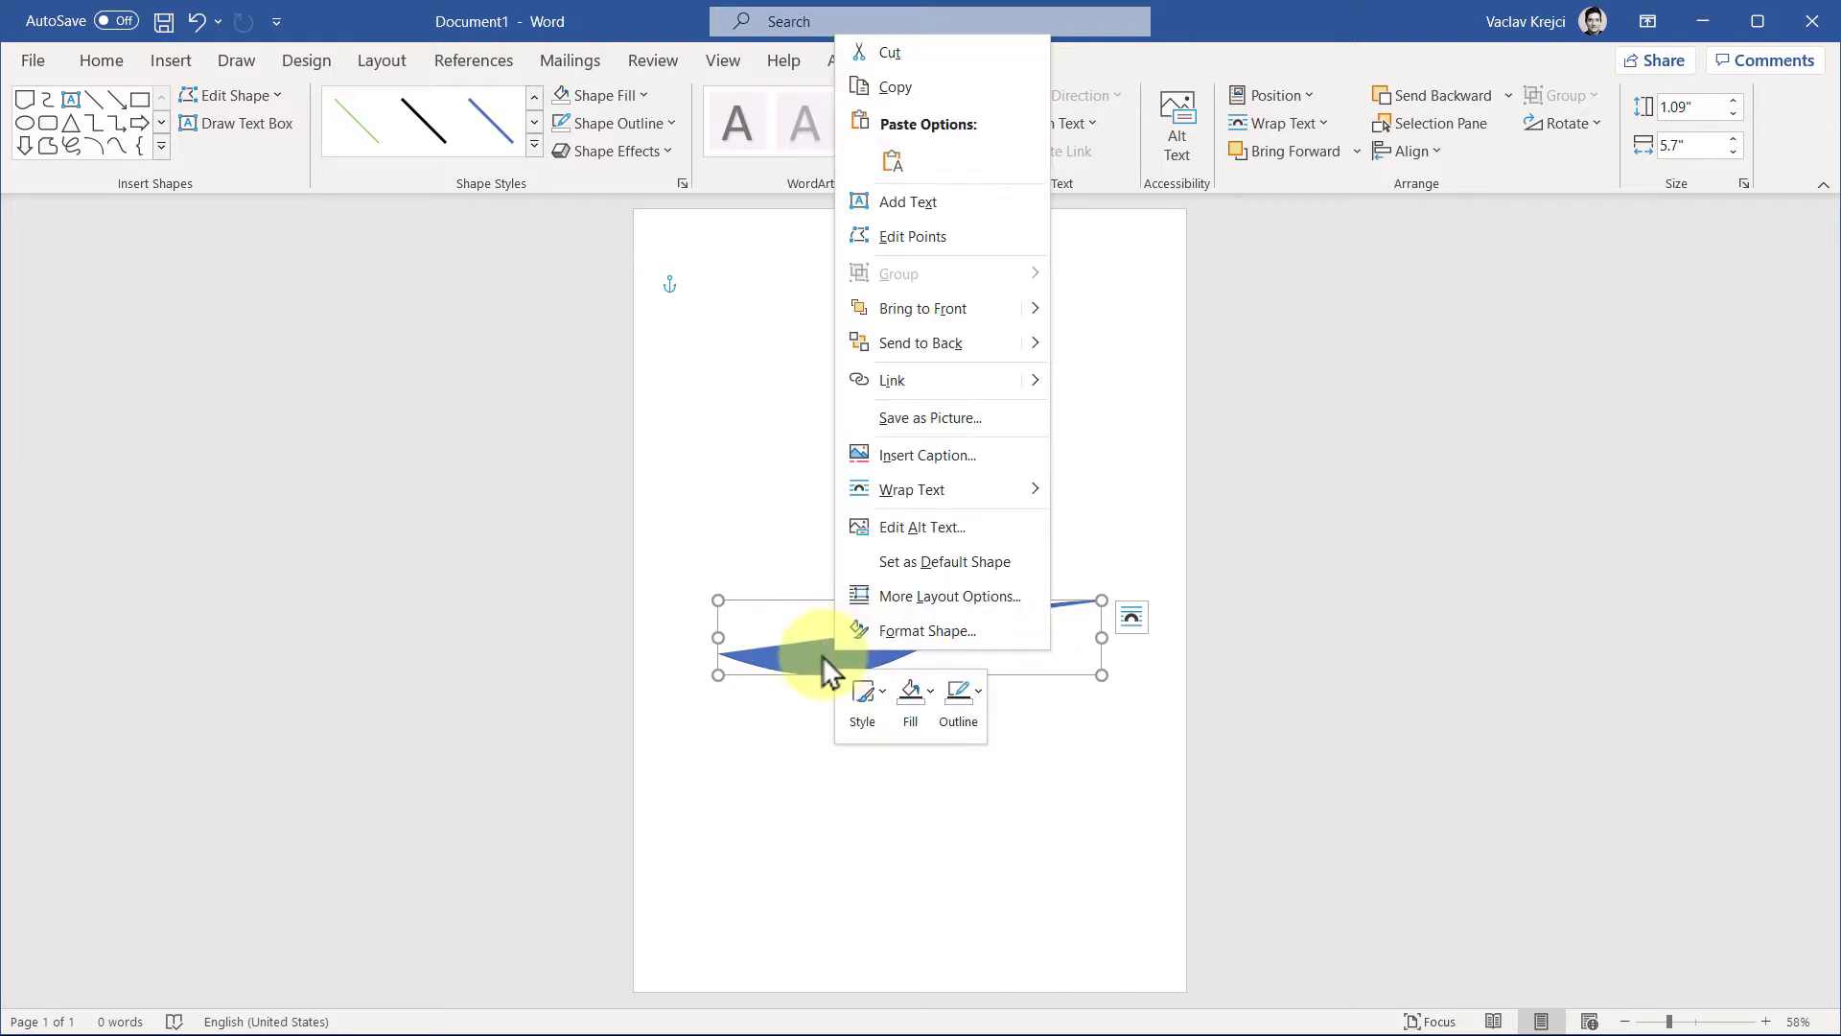
pyautogui.click(873, 630)
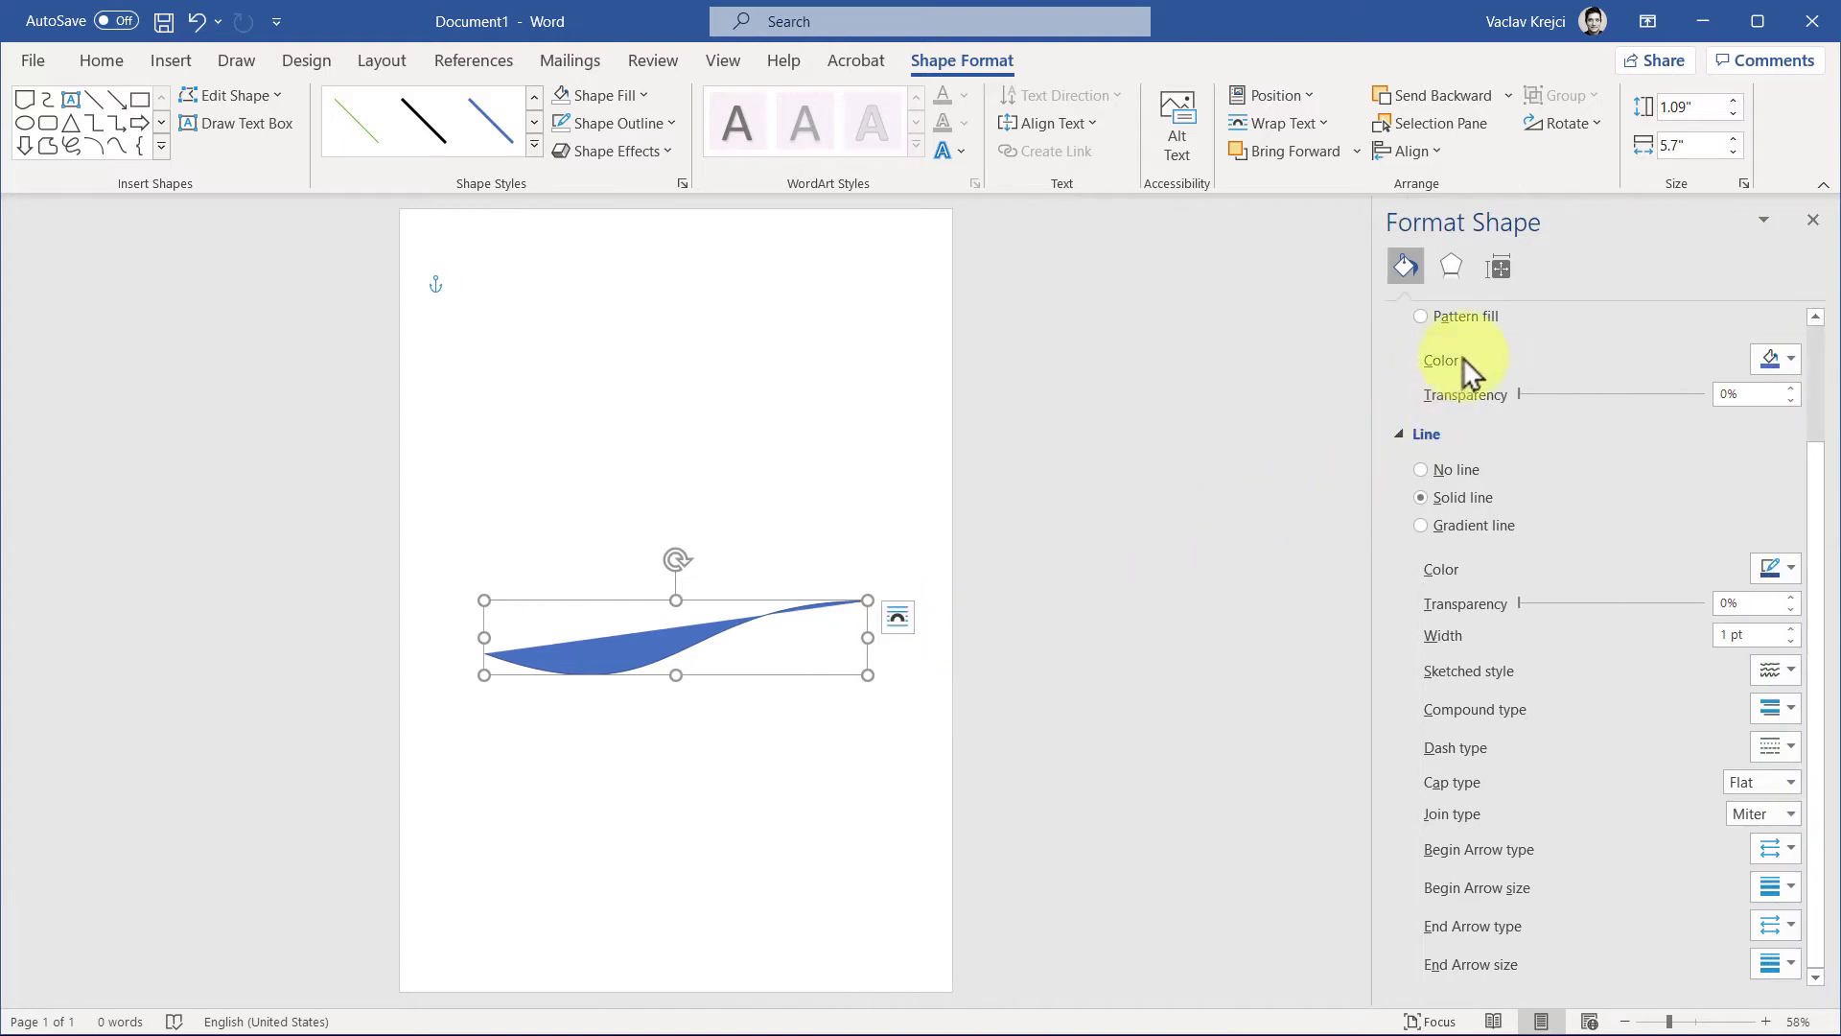
pyautogui.scroll(2, 1464, 357)
pyautogui.click(1446, 355)
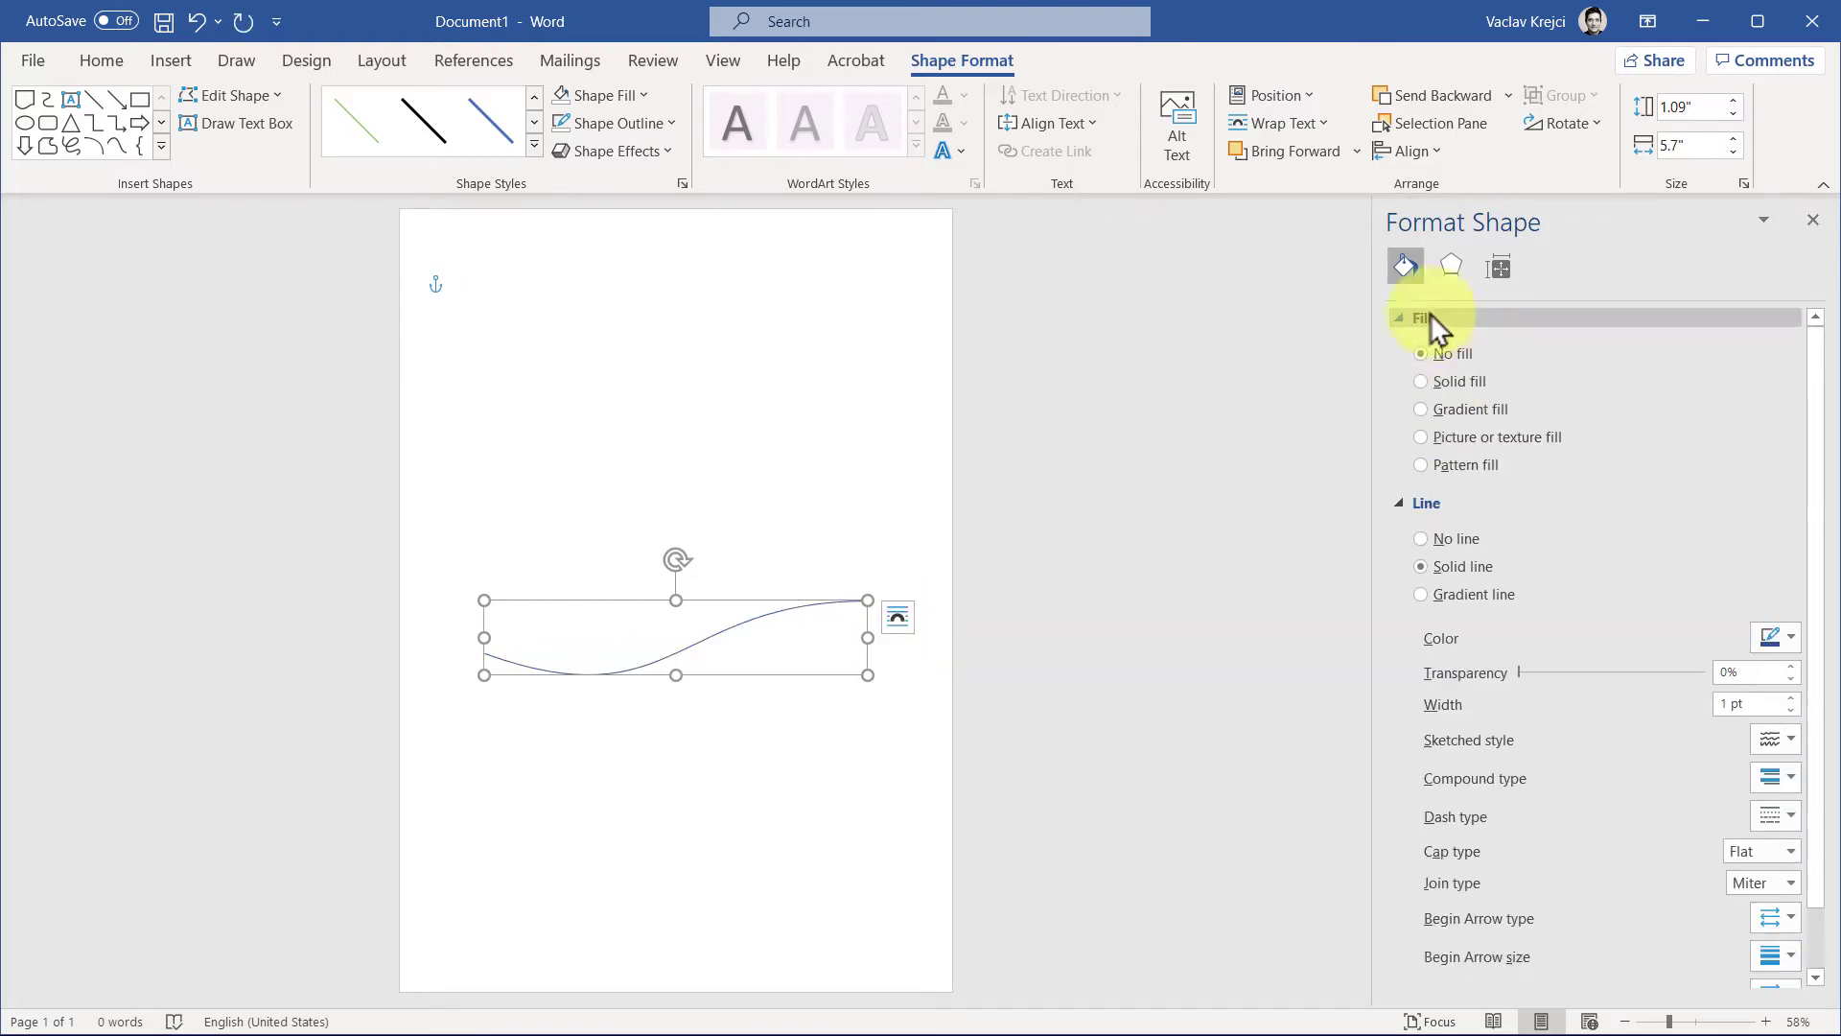
pyautogui.click(1430, 316)
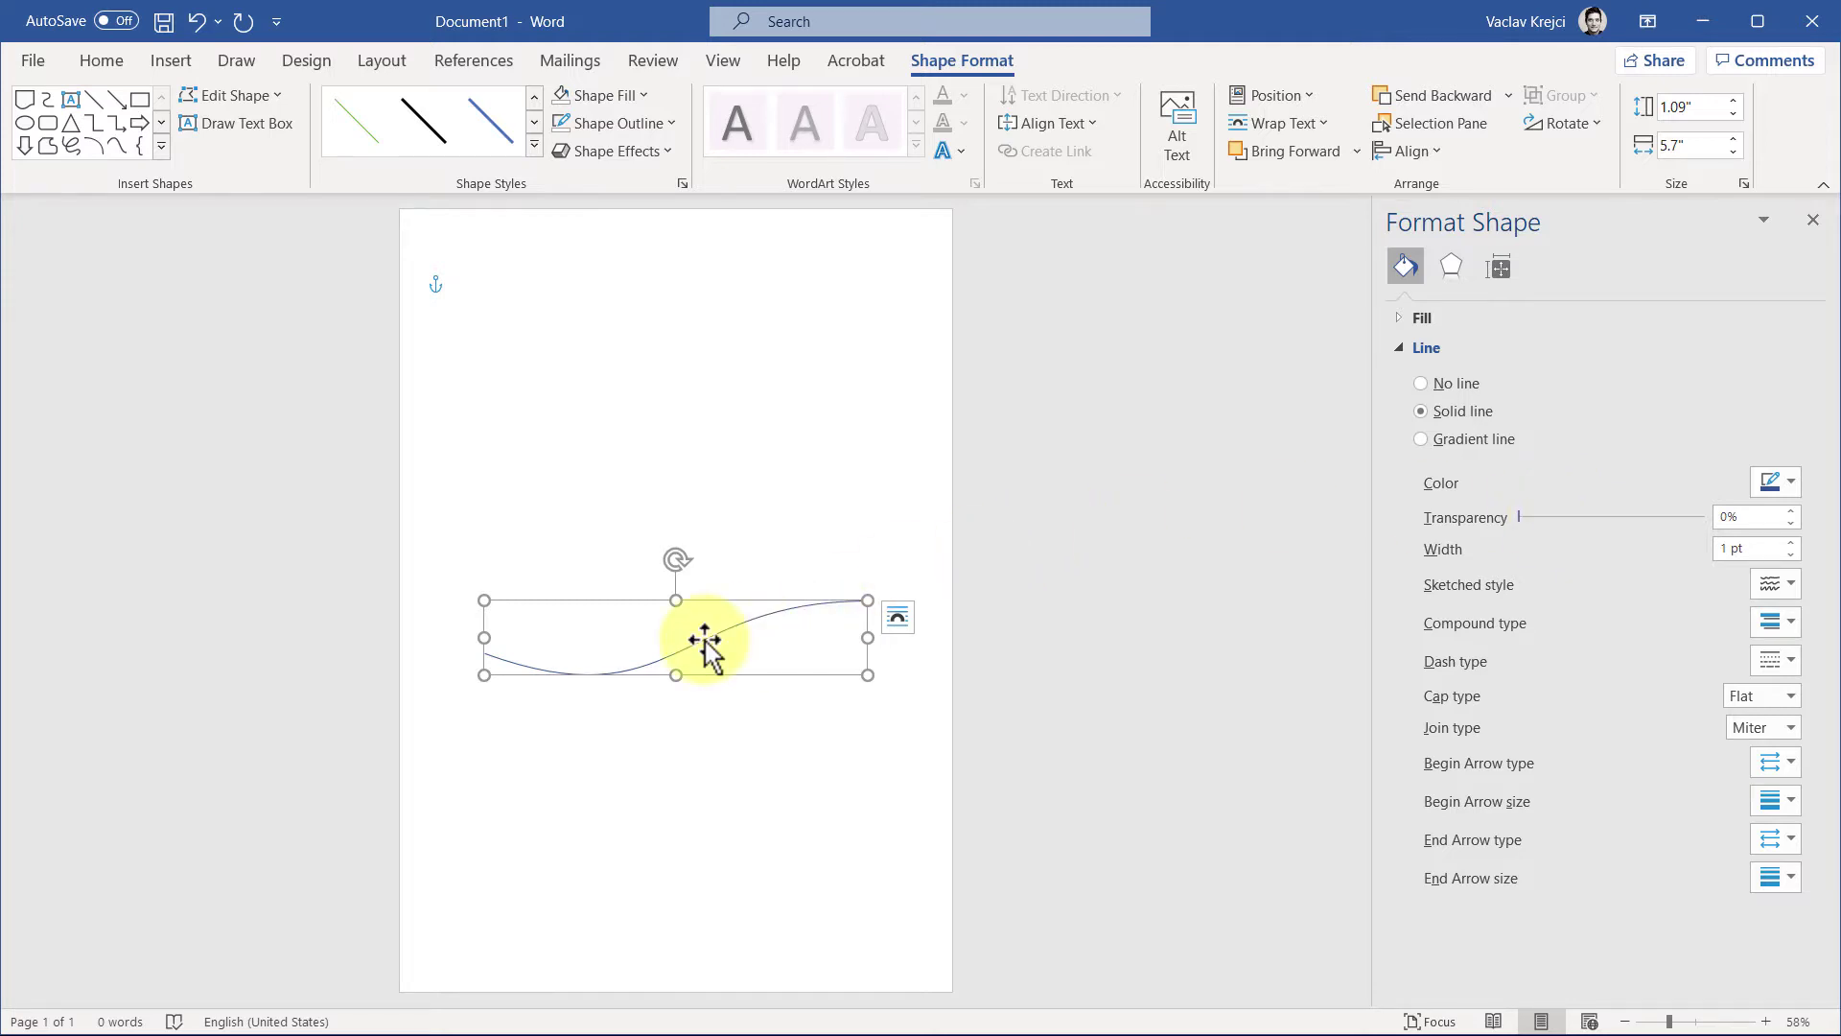
# Move the curve near the page top and stretch it to 12.84" wide past the right edge
pyautogui.moveTo(705, 640); pyautogui.dragTo(662, 395)
pyautogui.moveTo(824, 433); pyautogui.dragTo(1297, 500)
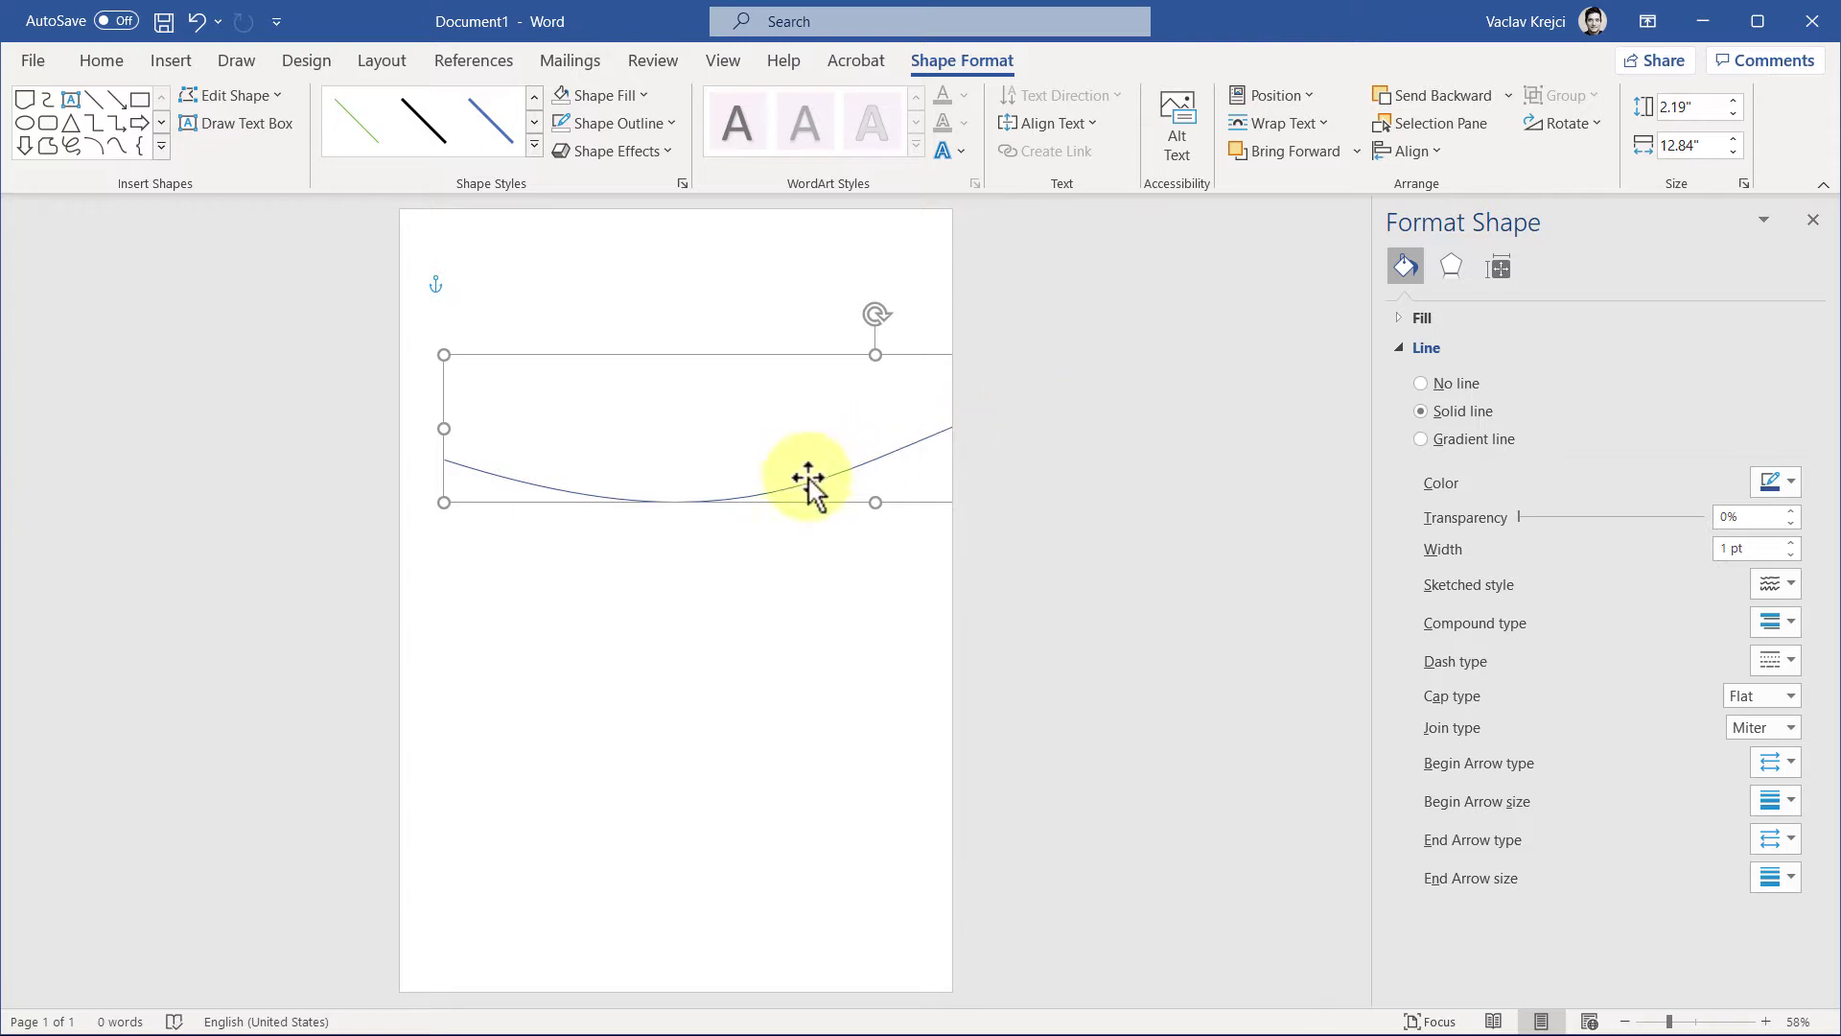
pyautogui.moveTo(814, 485); pyautogui.dragTo(802, 444)
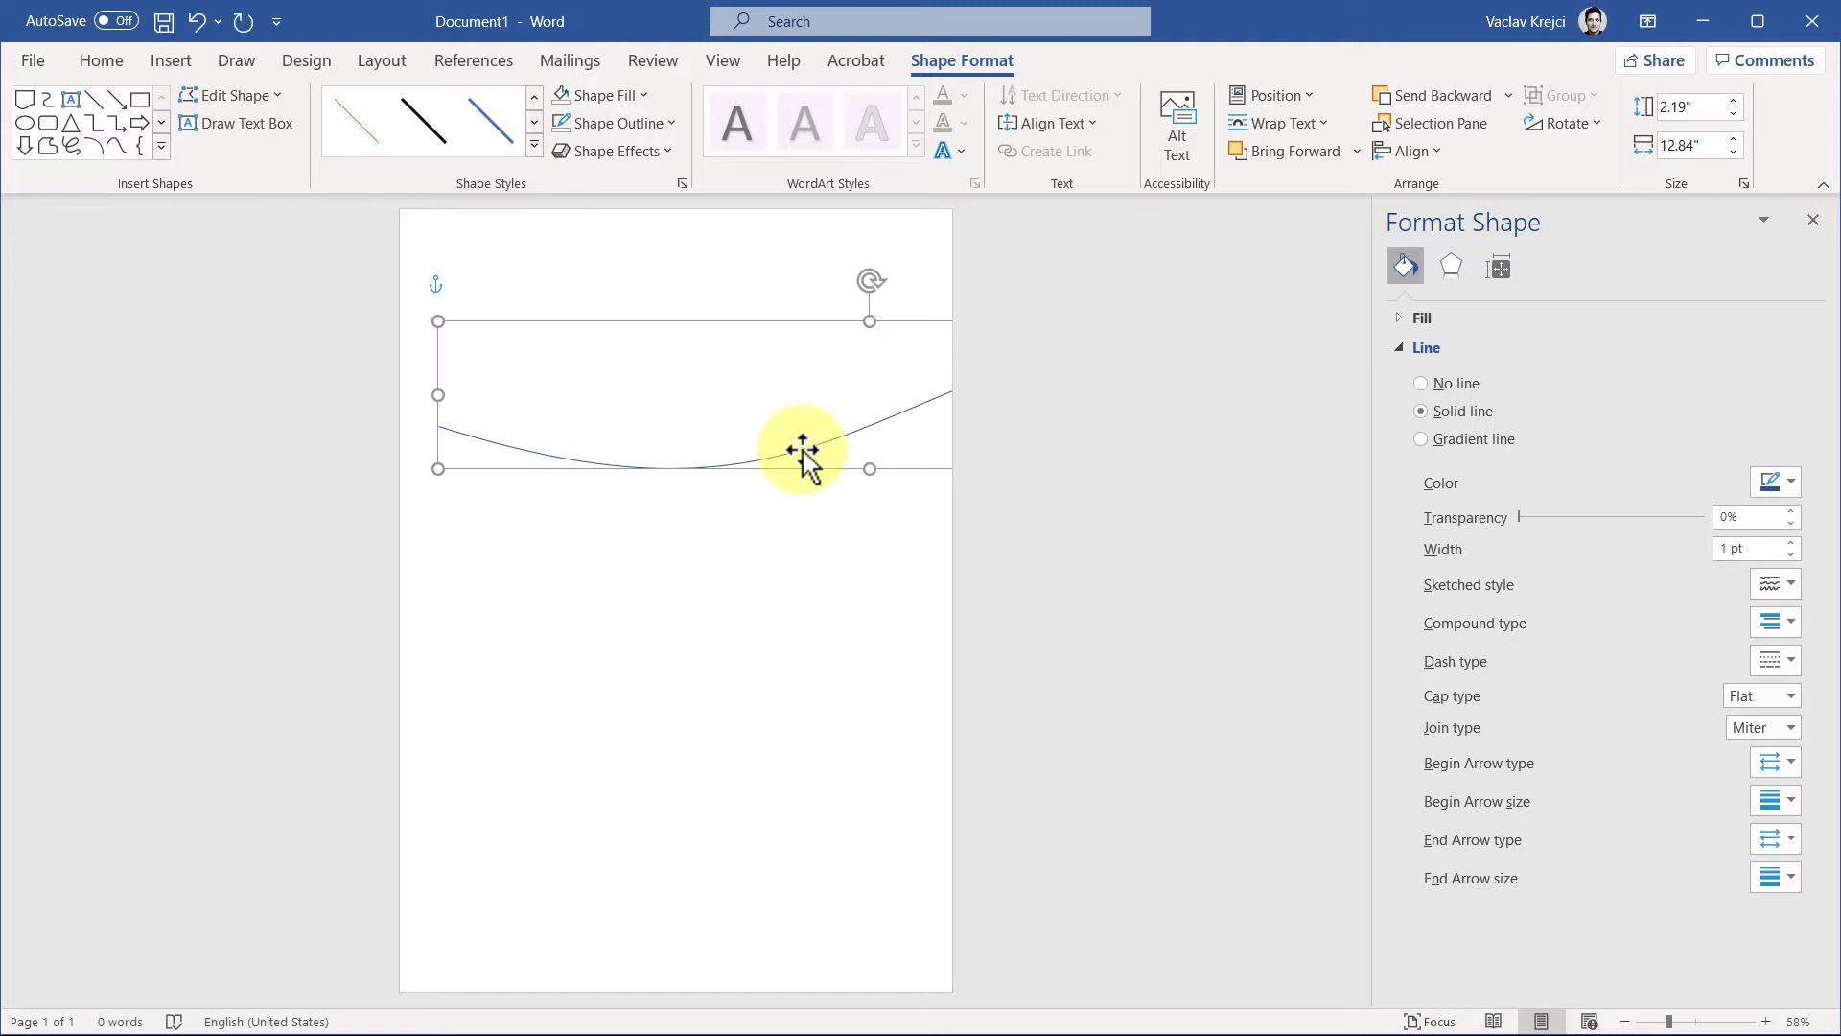
# Paste about a dozen offset copies of the curve with Ctrl+V
pyautogui.hotkey('ctrl', 'v')
pyautogui.hotkey('ctrl', 'v')
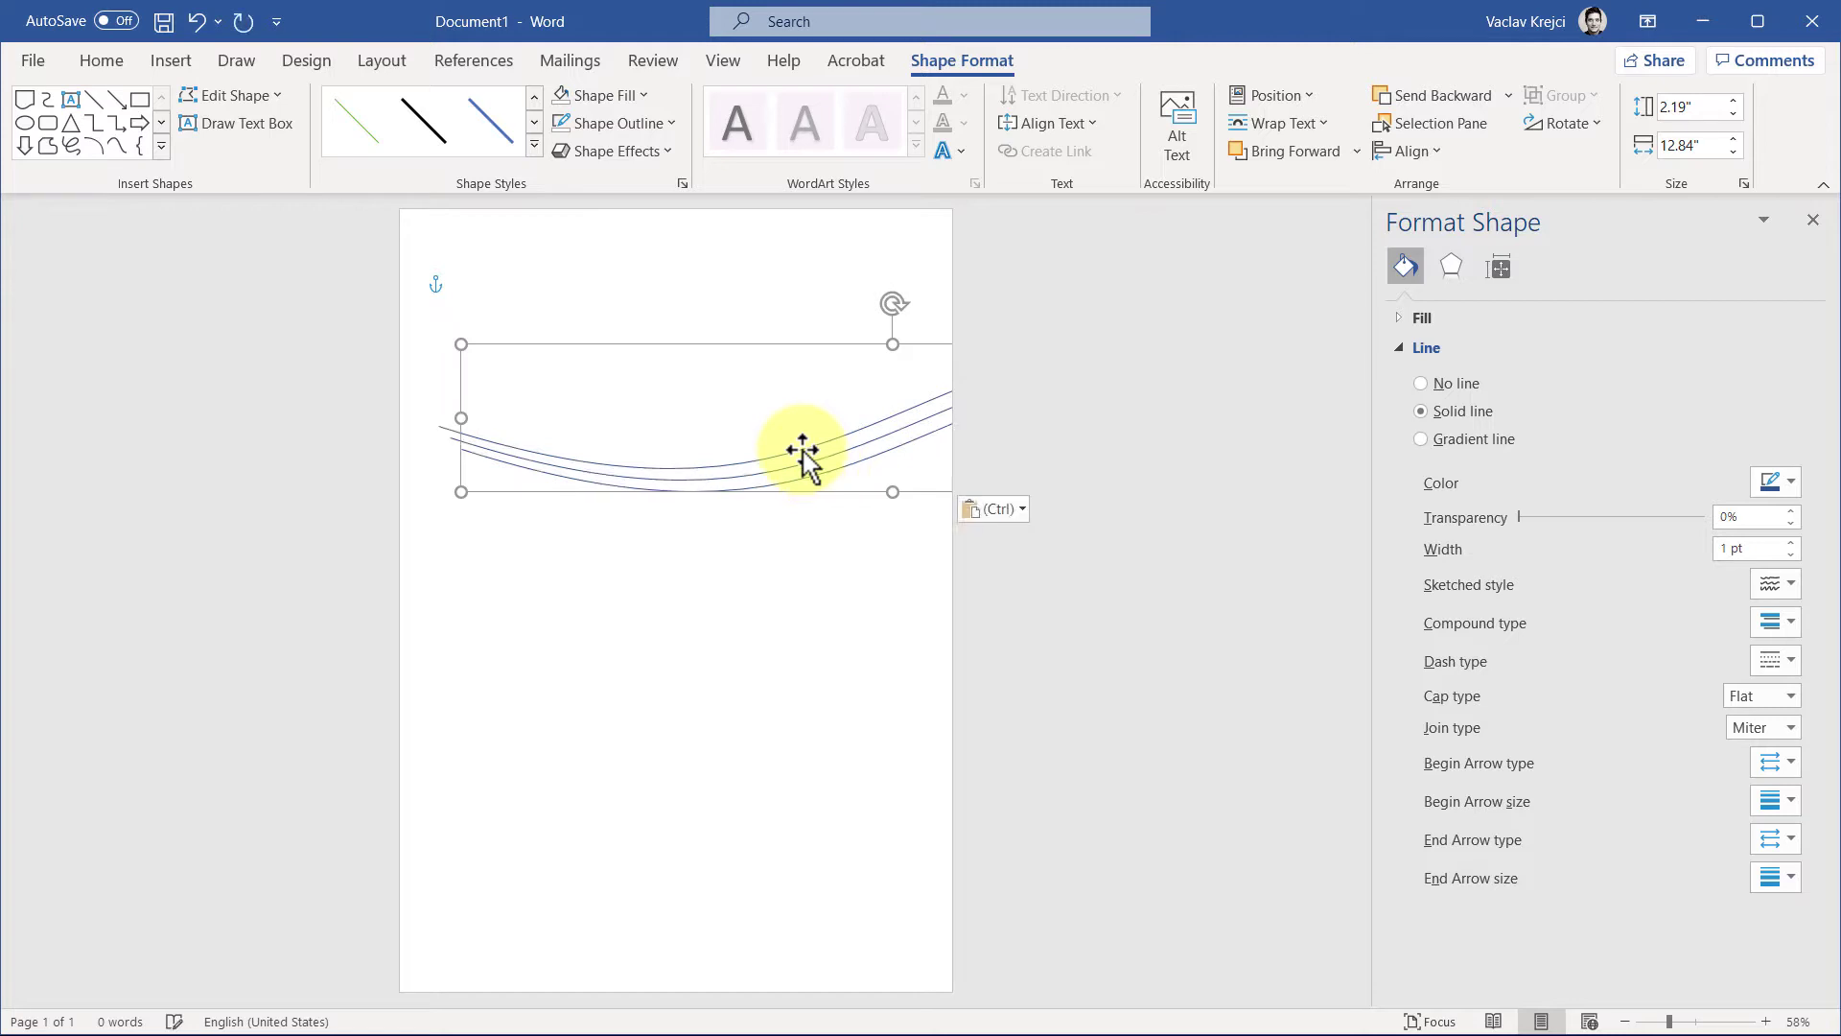
pyautogui.hotkey('ctrl', 'v')
pyautogui.hotkey('ctrl', 'v')
pyautogui.hotkey('ctrl', 'v')
pyautogui.hotkey('ctrl', 'v')
pyautogui.hotkey('ctrl', 'v')
pyautogui.hotkey('ctrl', 'v')
pyautogui.hotkey('ctrl', 'v')
pyautogui.hotkey('ctrl', 'v')
pyautogui.hotkey('ctrl', 'v')
pyautogui.hotkey('ctrl', 'v')
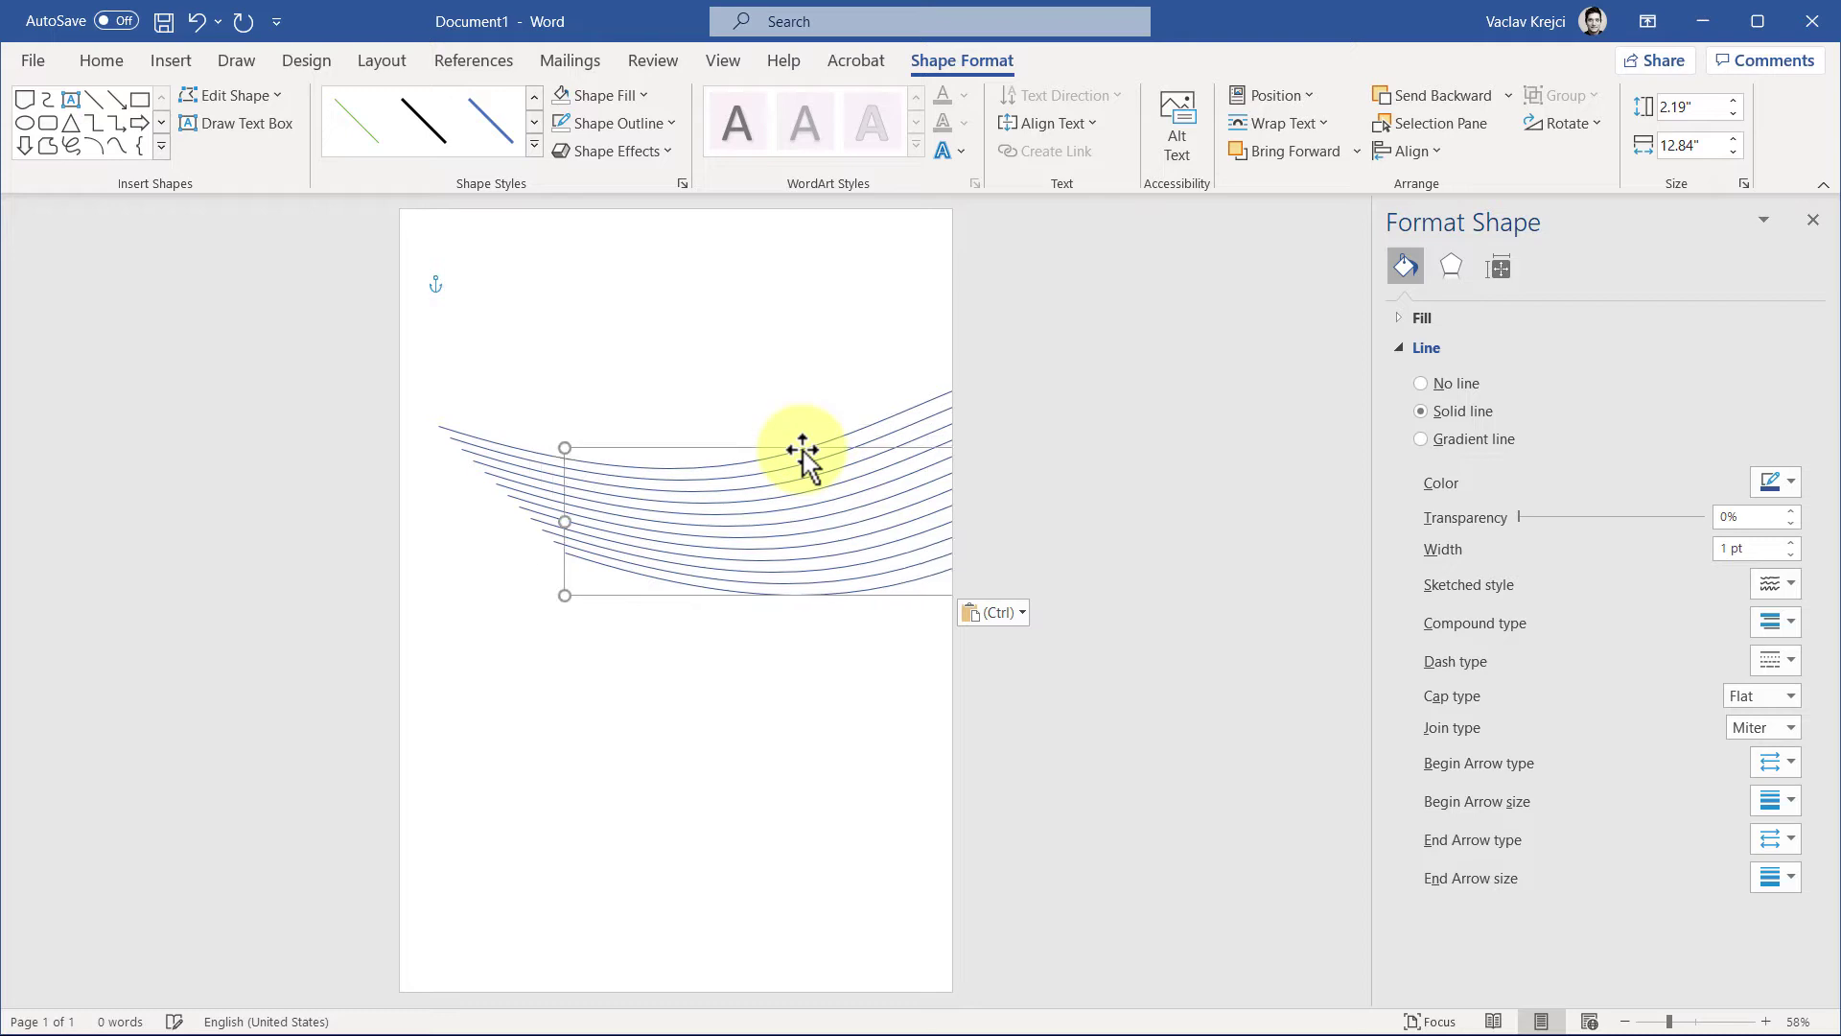
pyautogui.hotkey('ctrl', 'v')
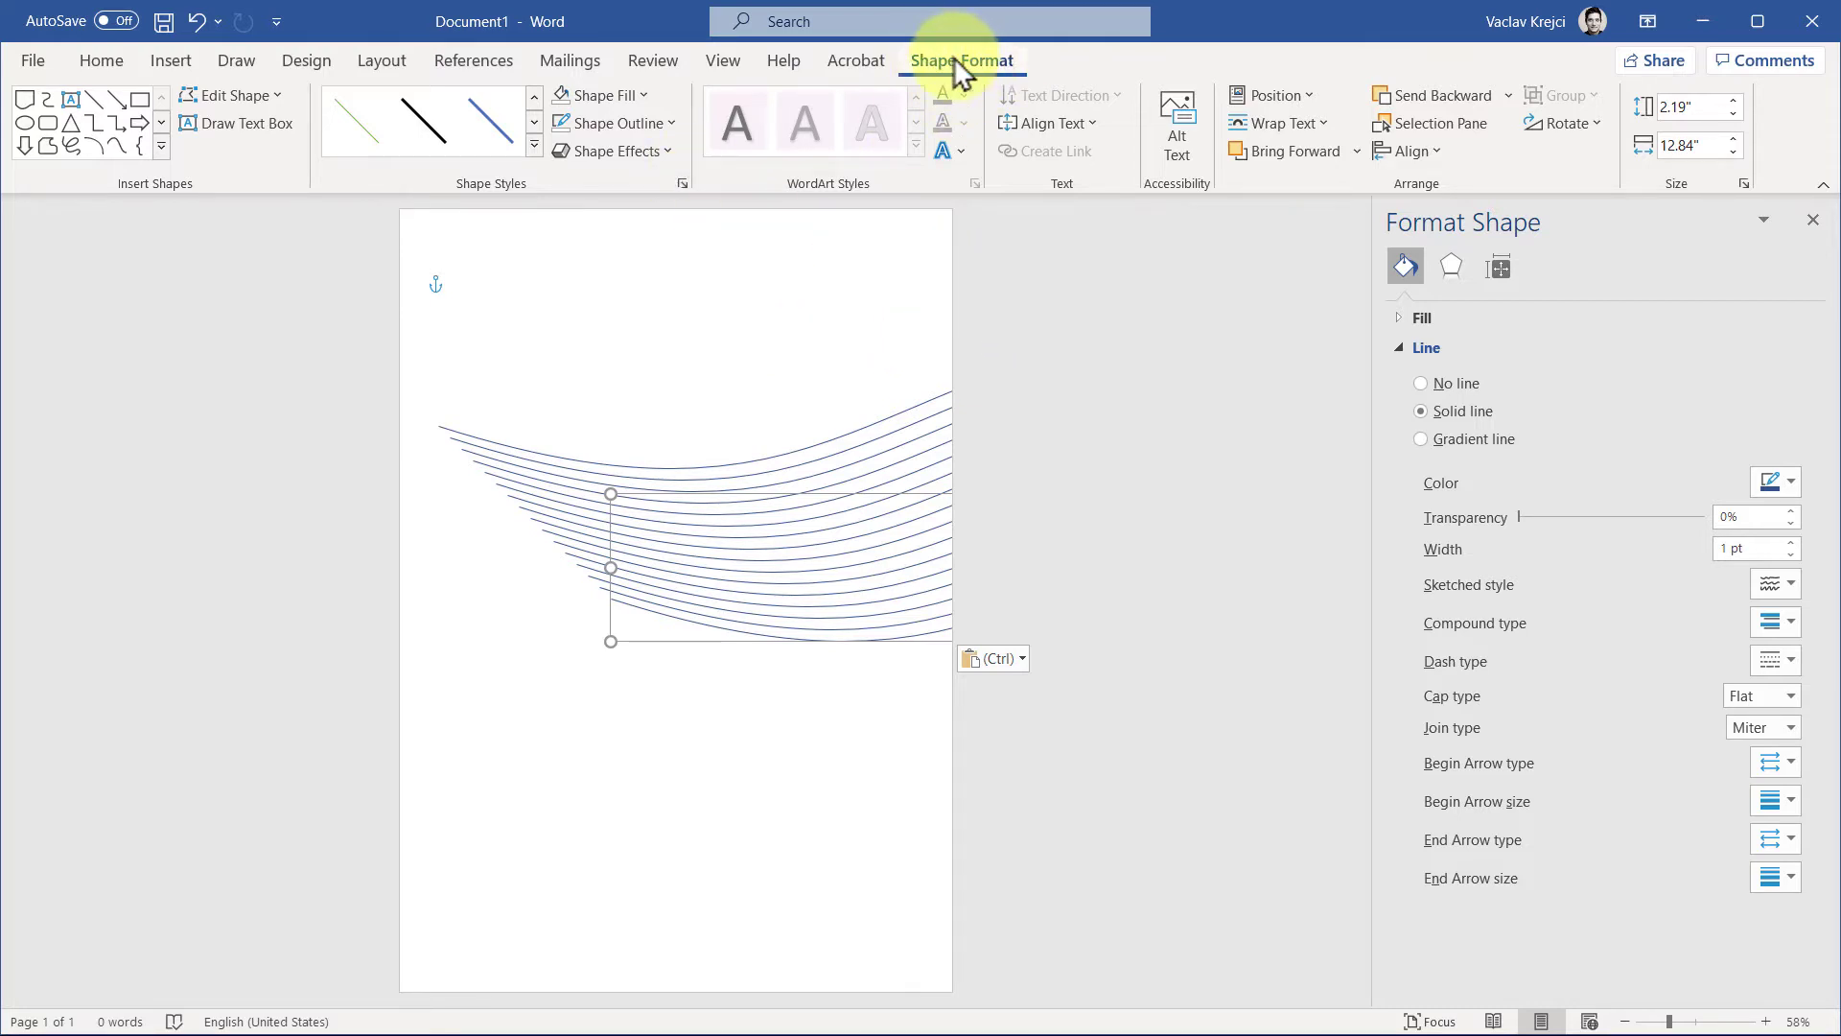
# Open the Selection Pane listing the sixteen curve objects
pyautogui.click(1400, 129)
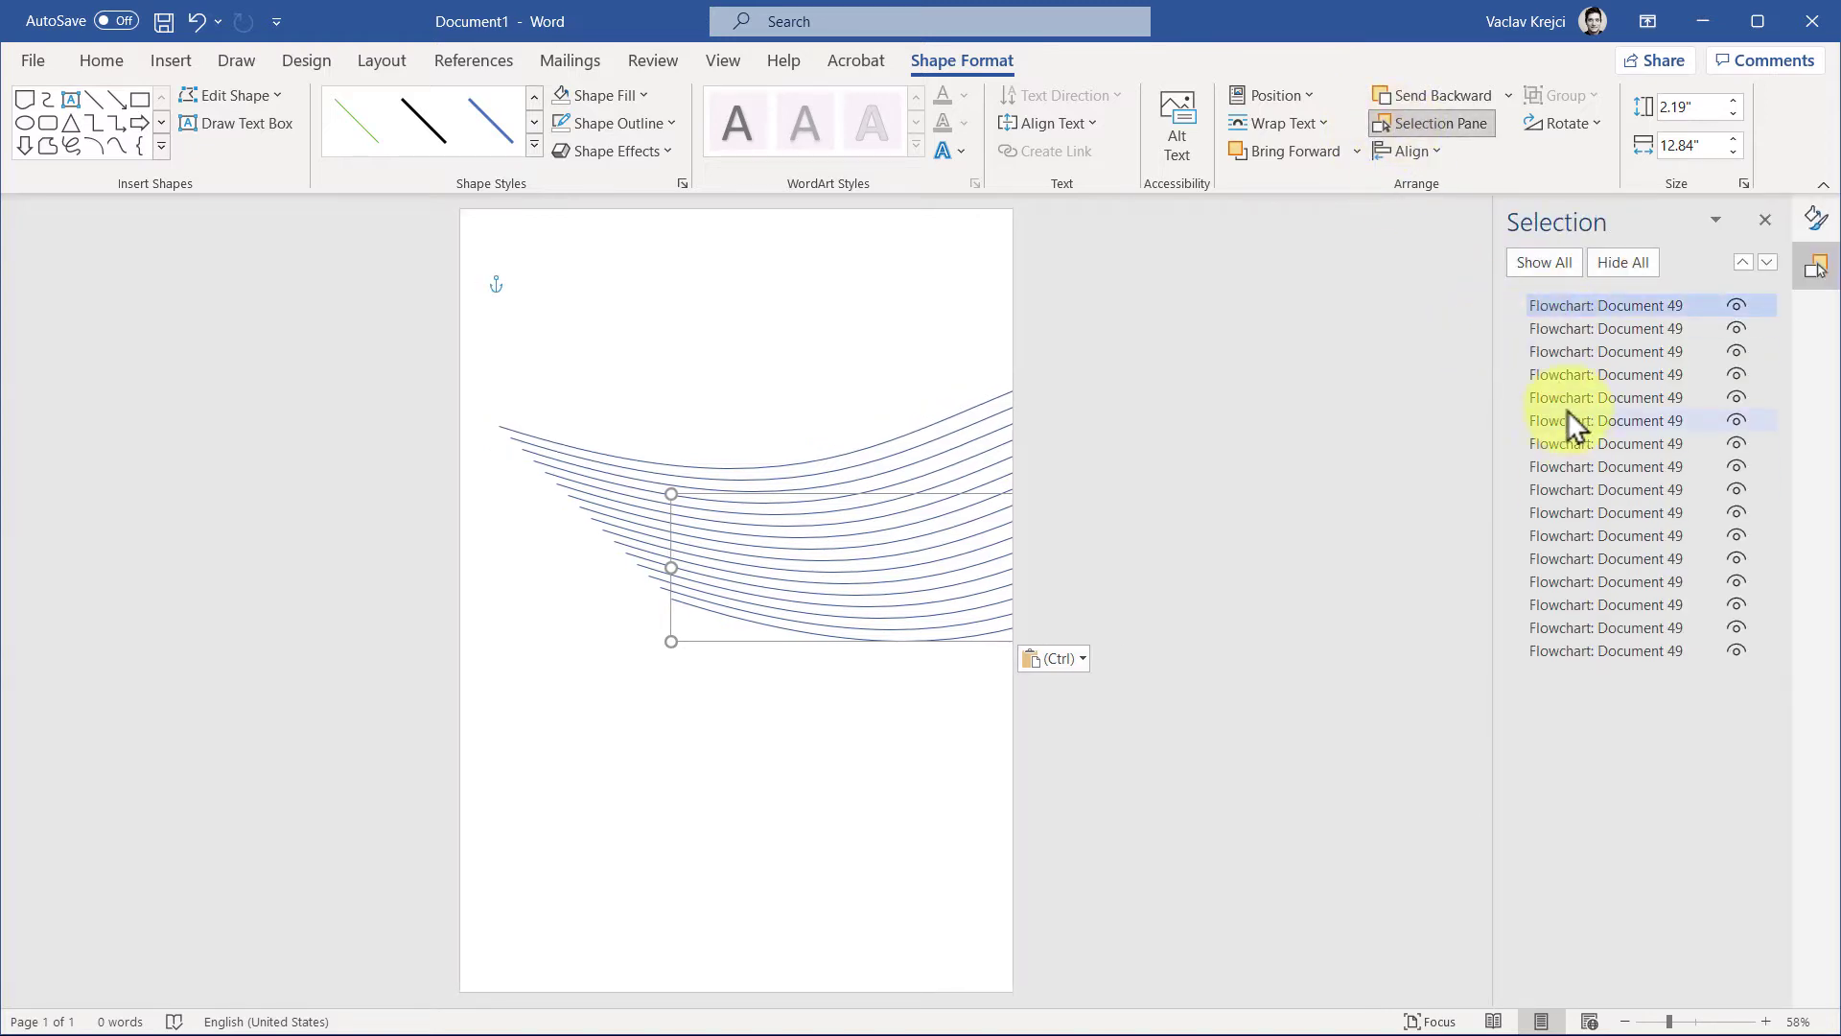
pyautogui.click(112, 63)
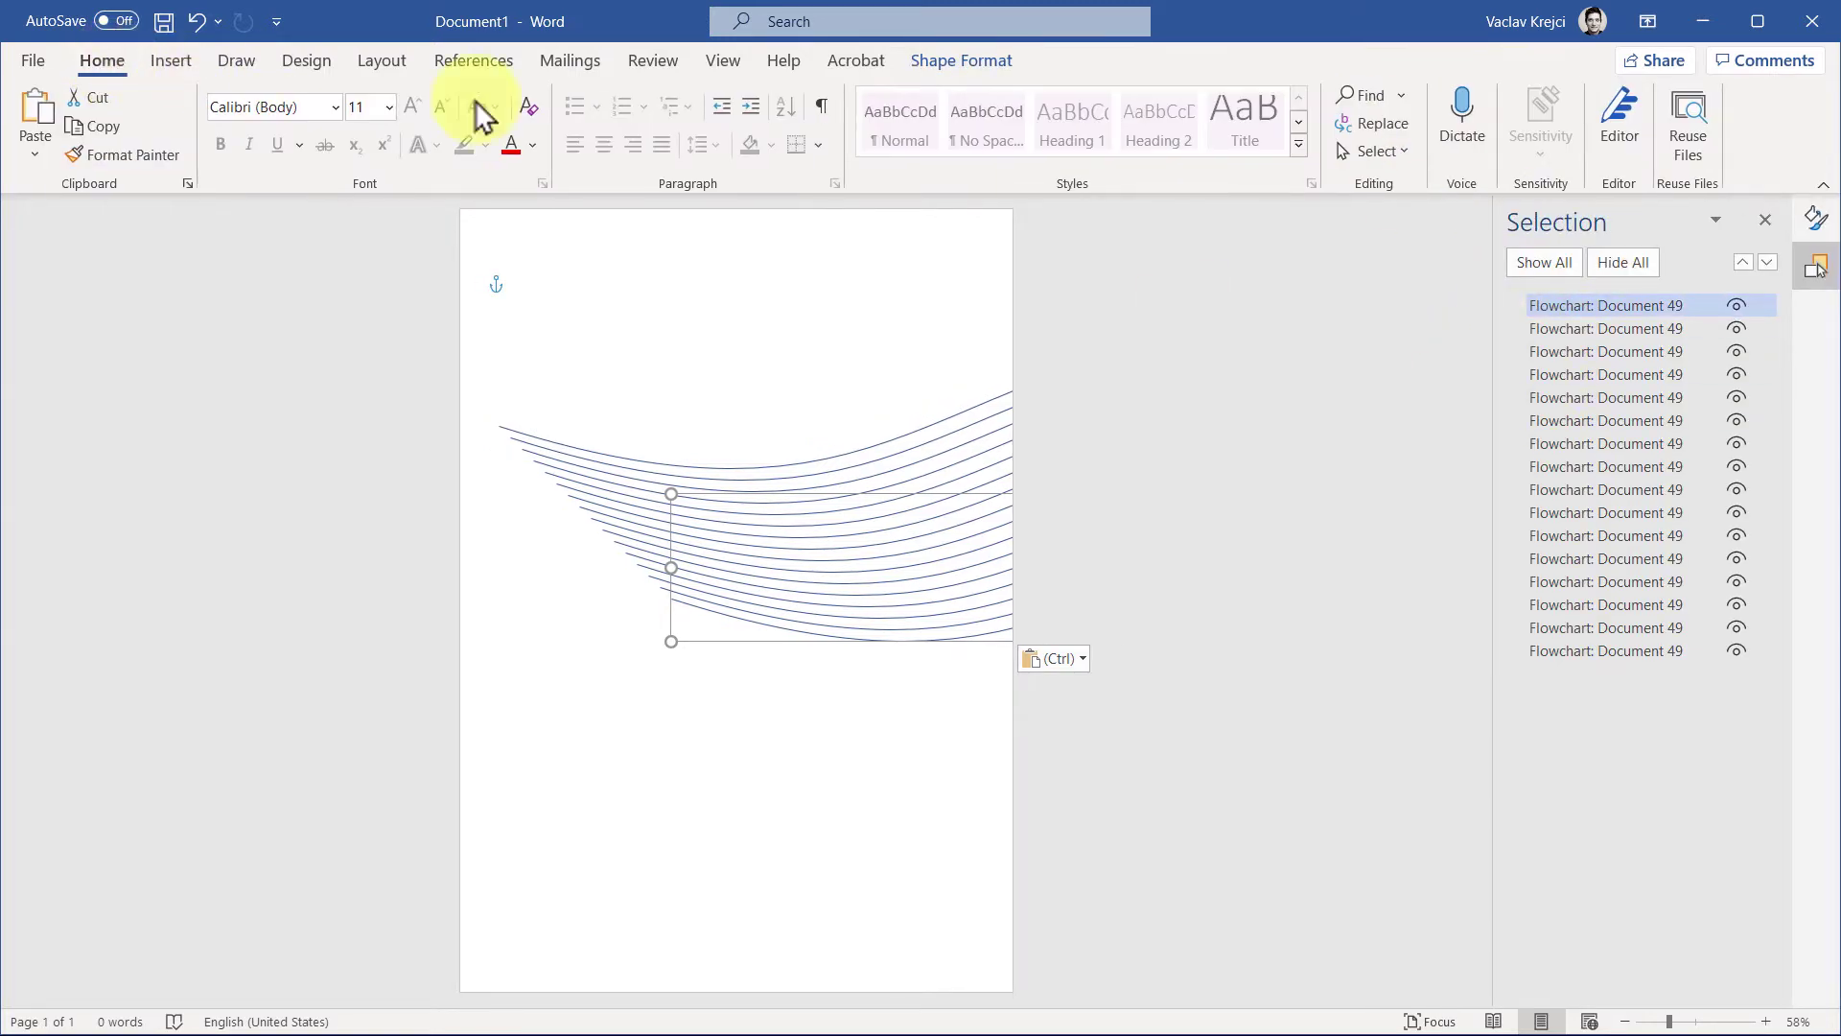
pyautogui.click(1365, 153)
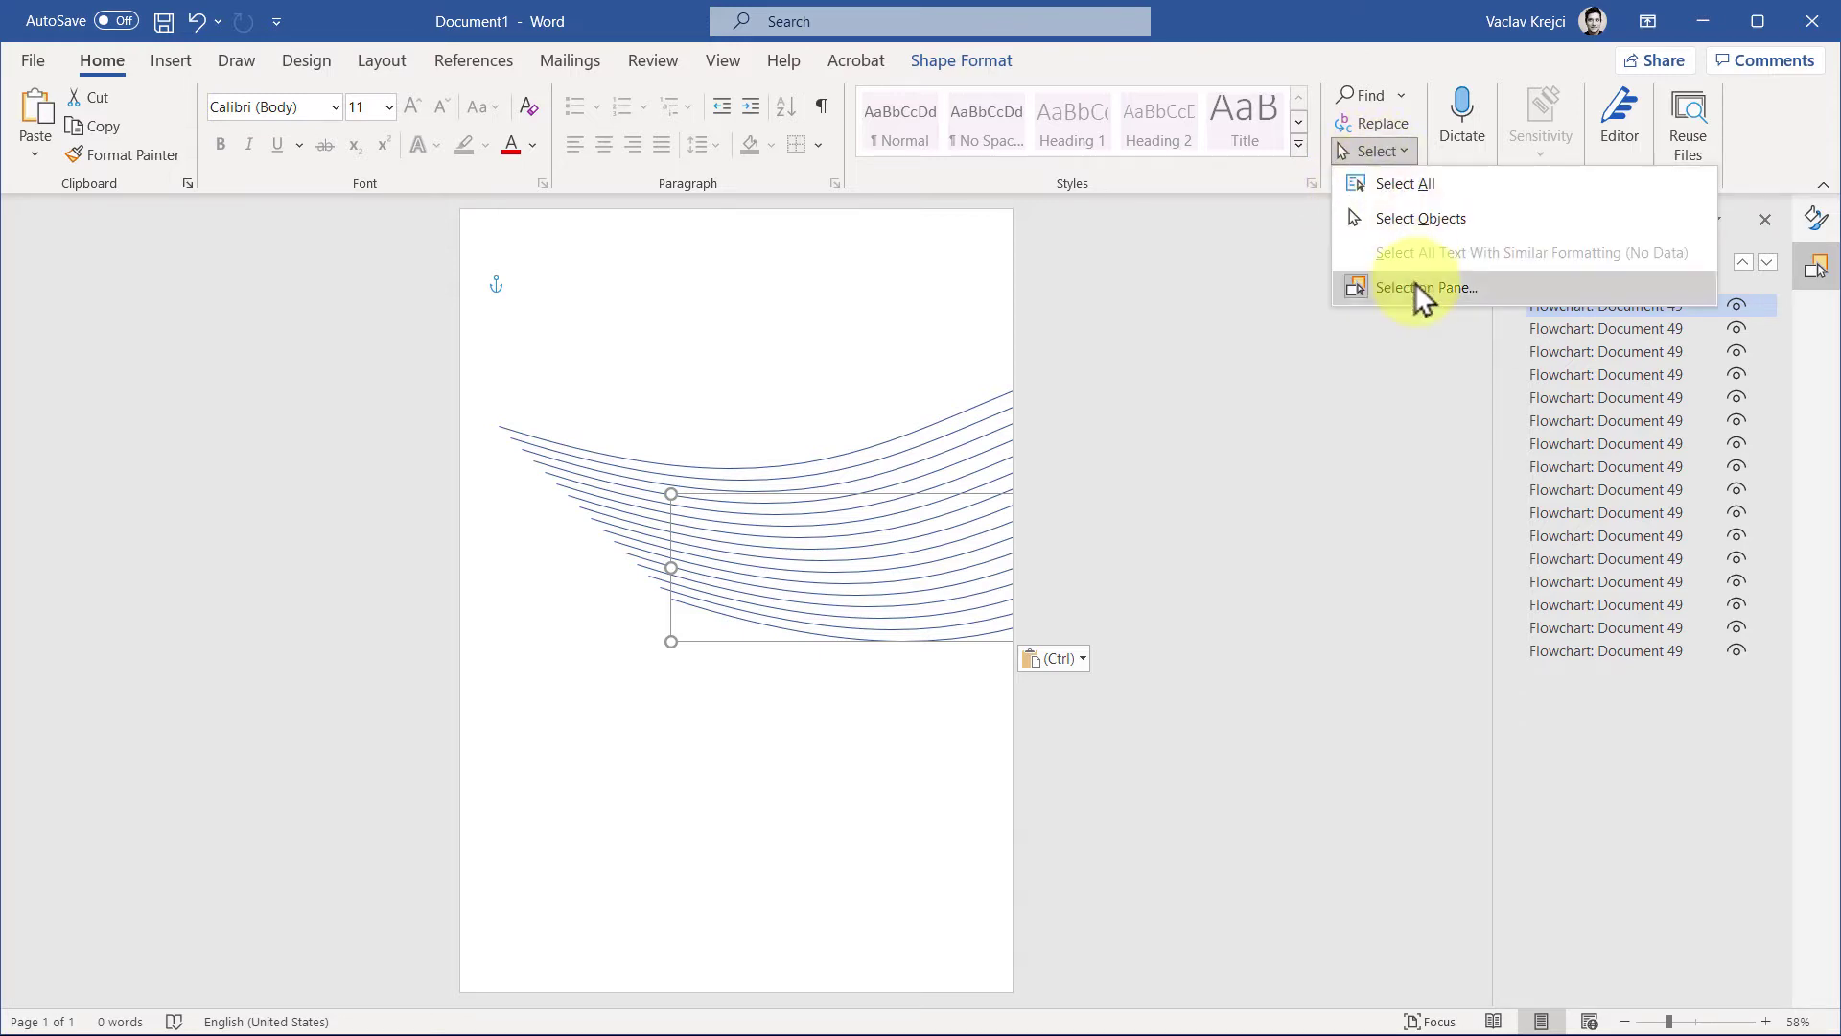
pyautogui.click(1413, 285)
pyautogui.click(1368, 153)
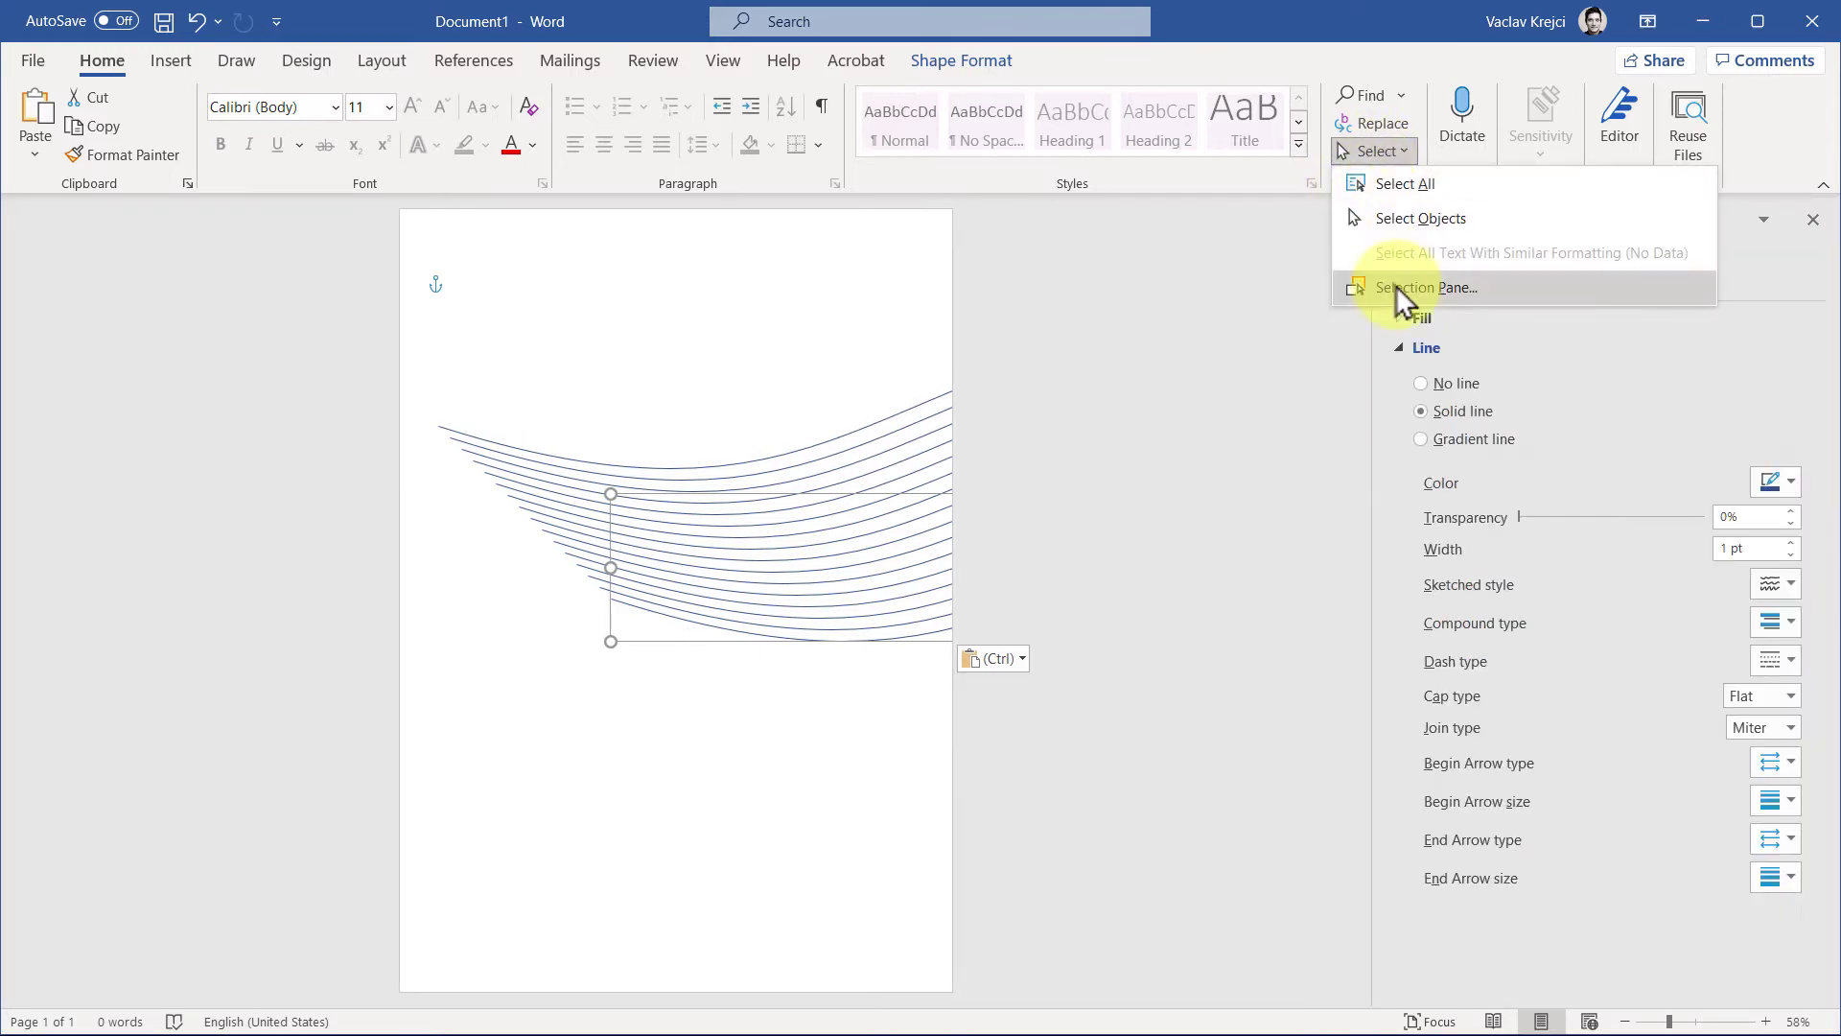
pyautogui.click(1395, 285)
# Use Select Objects to marquee-select all the curves at once
pyautogui.click(1364, 152)
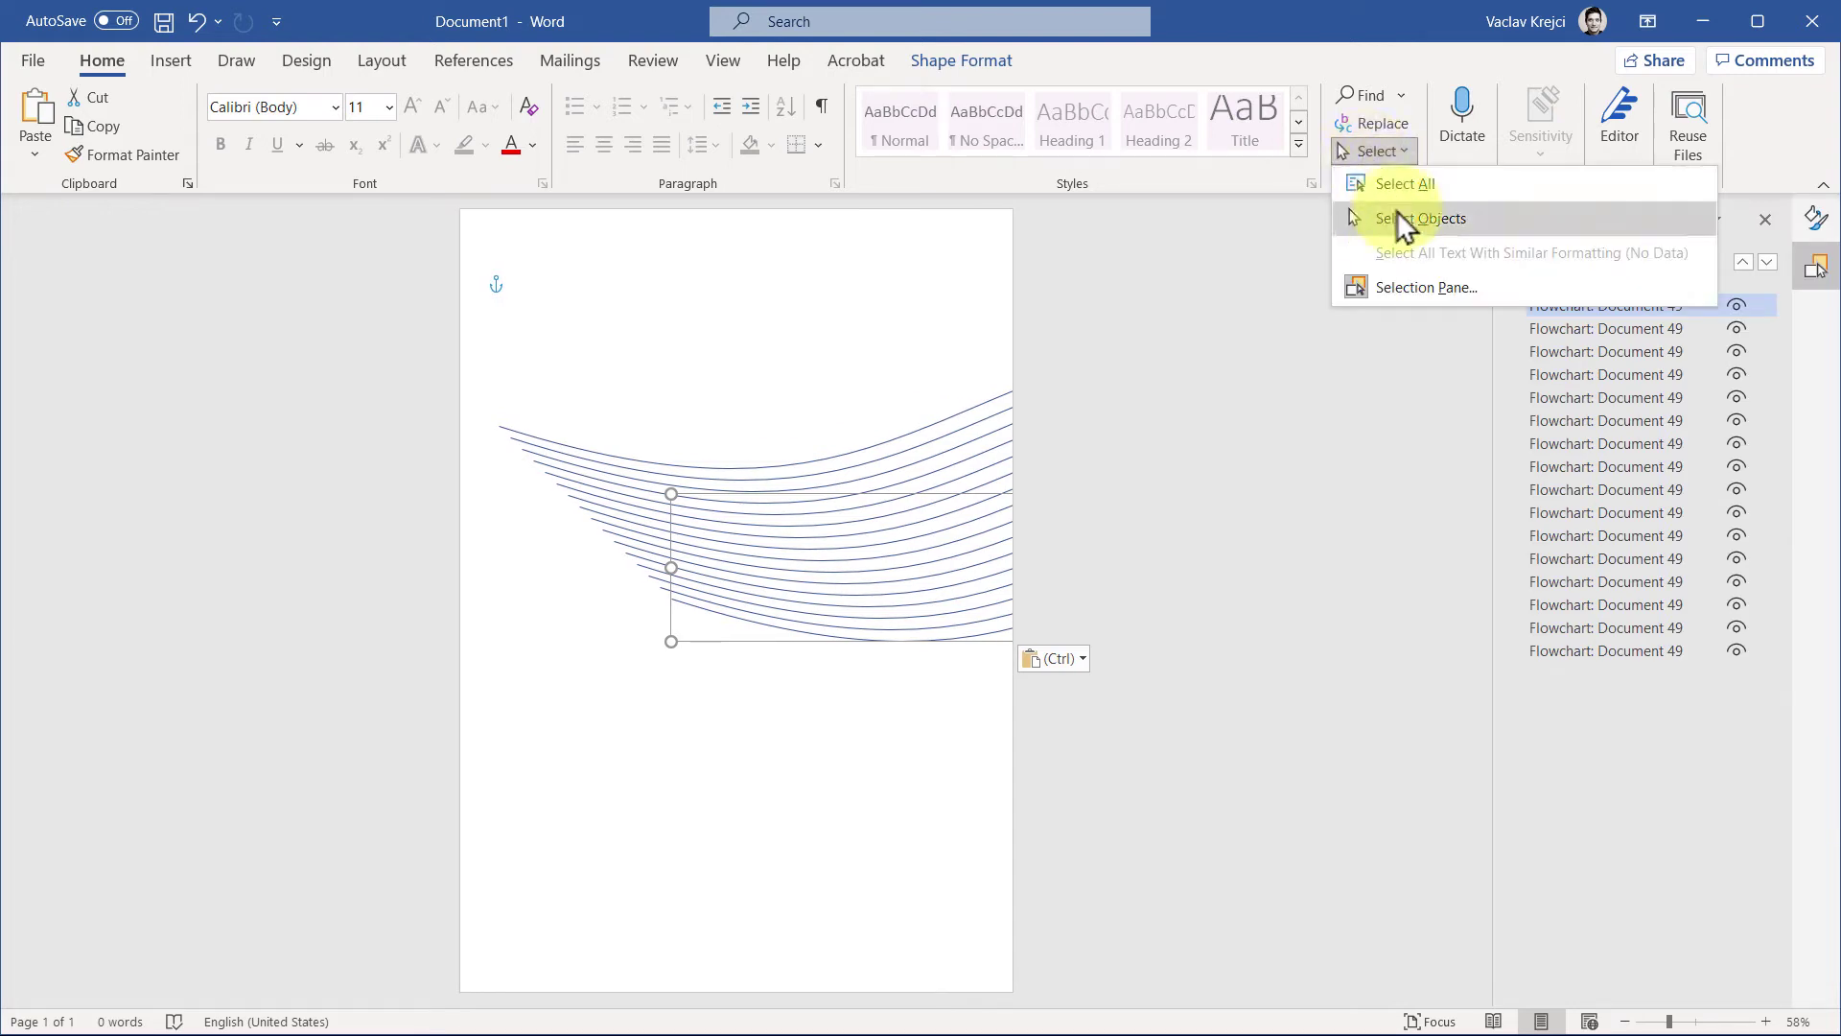
pyautogui.click(1402, 221)
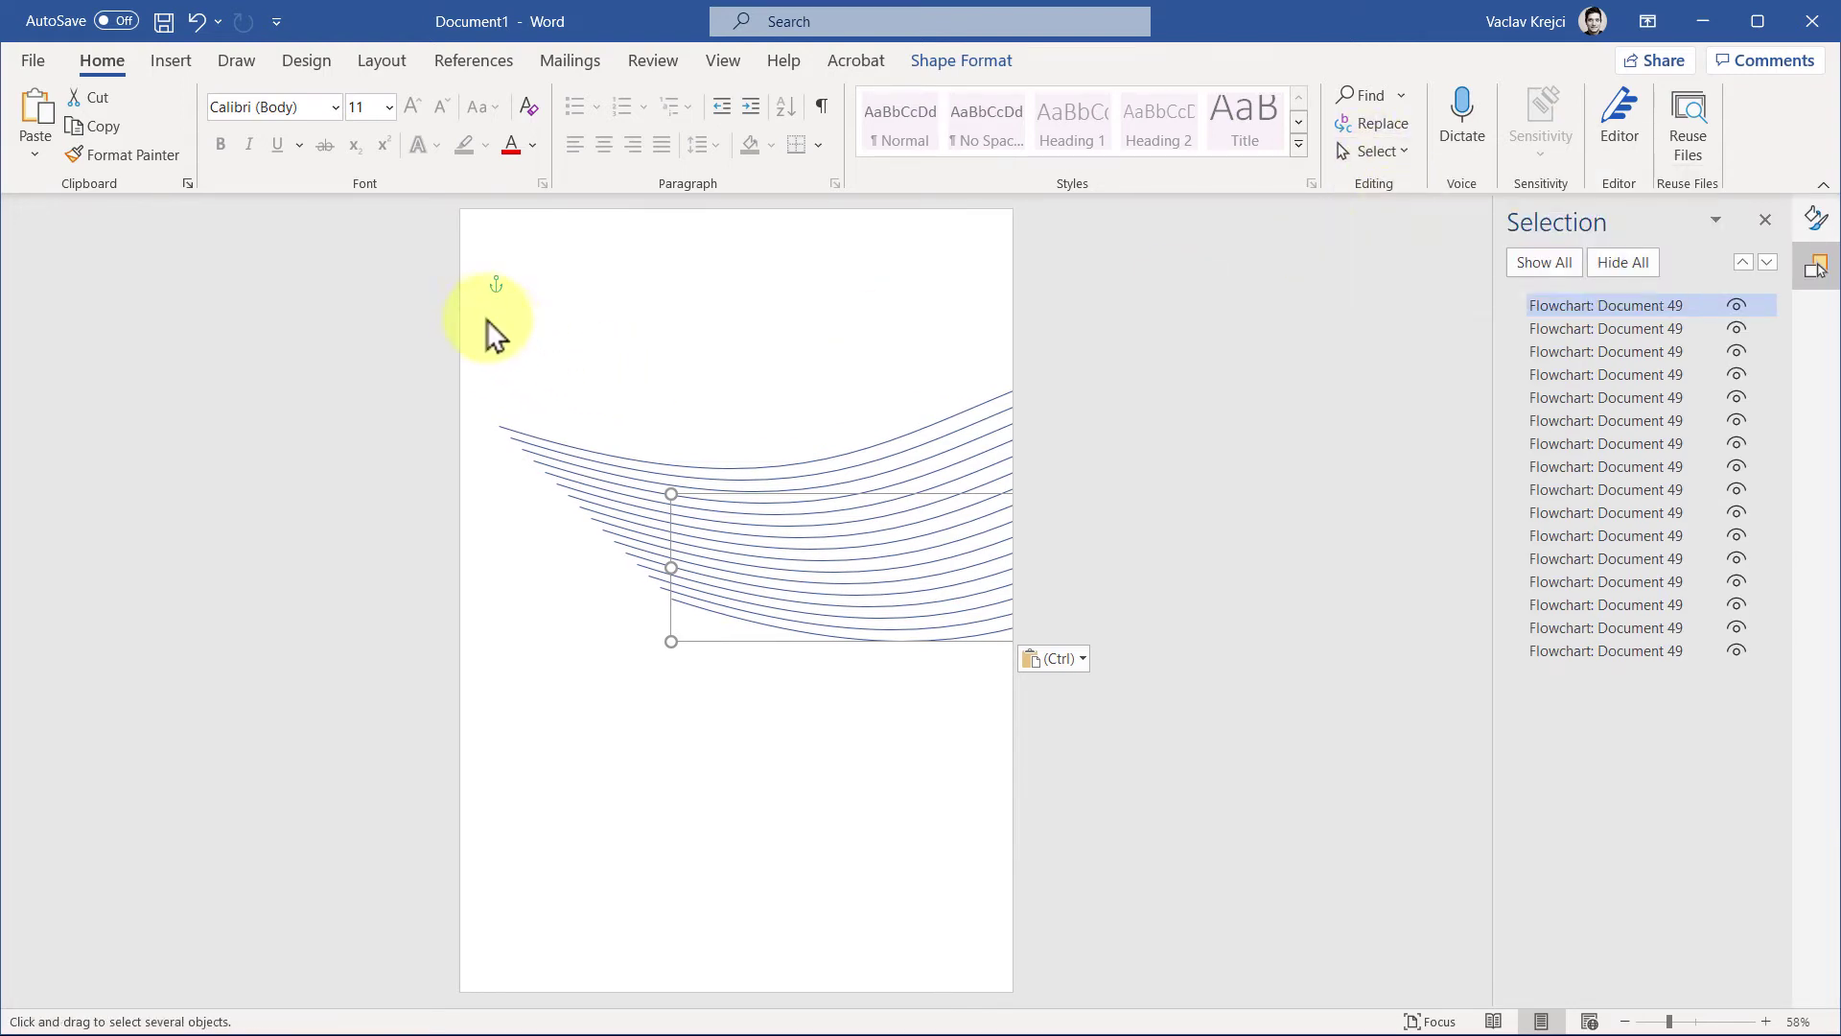
pyautogui.moveTo(476, 305); pyautogui.dragTo(1678, 787)
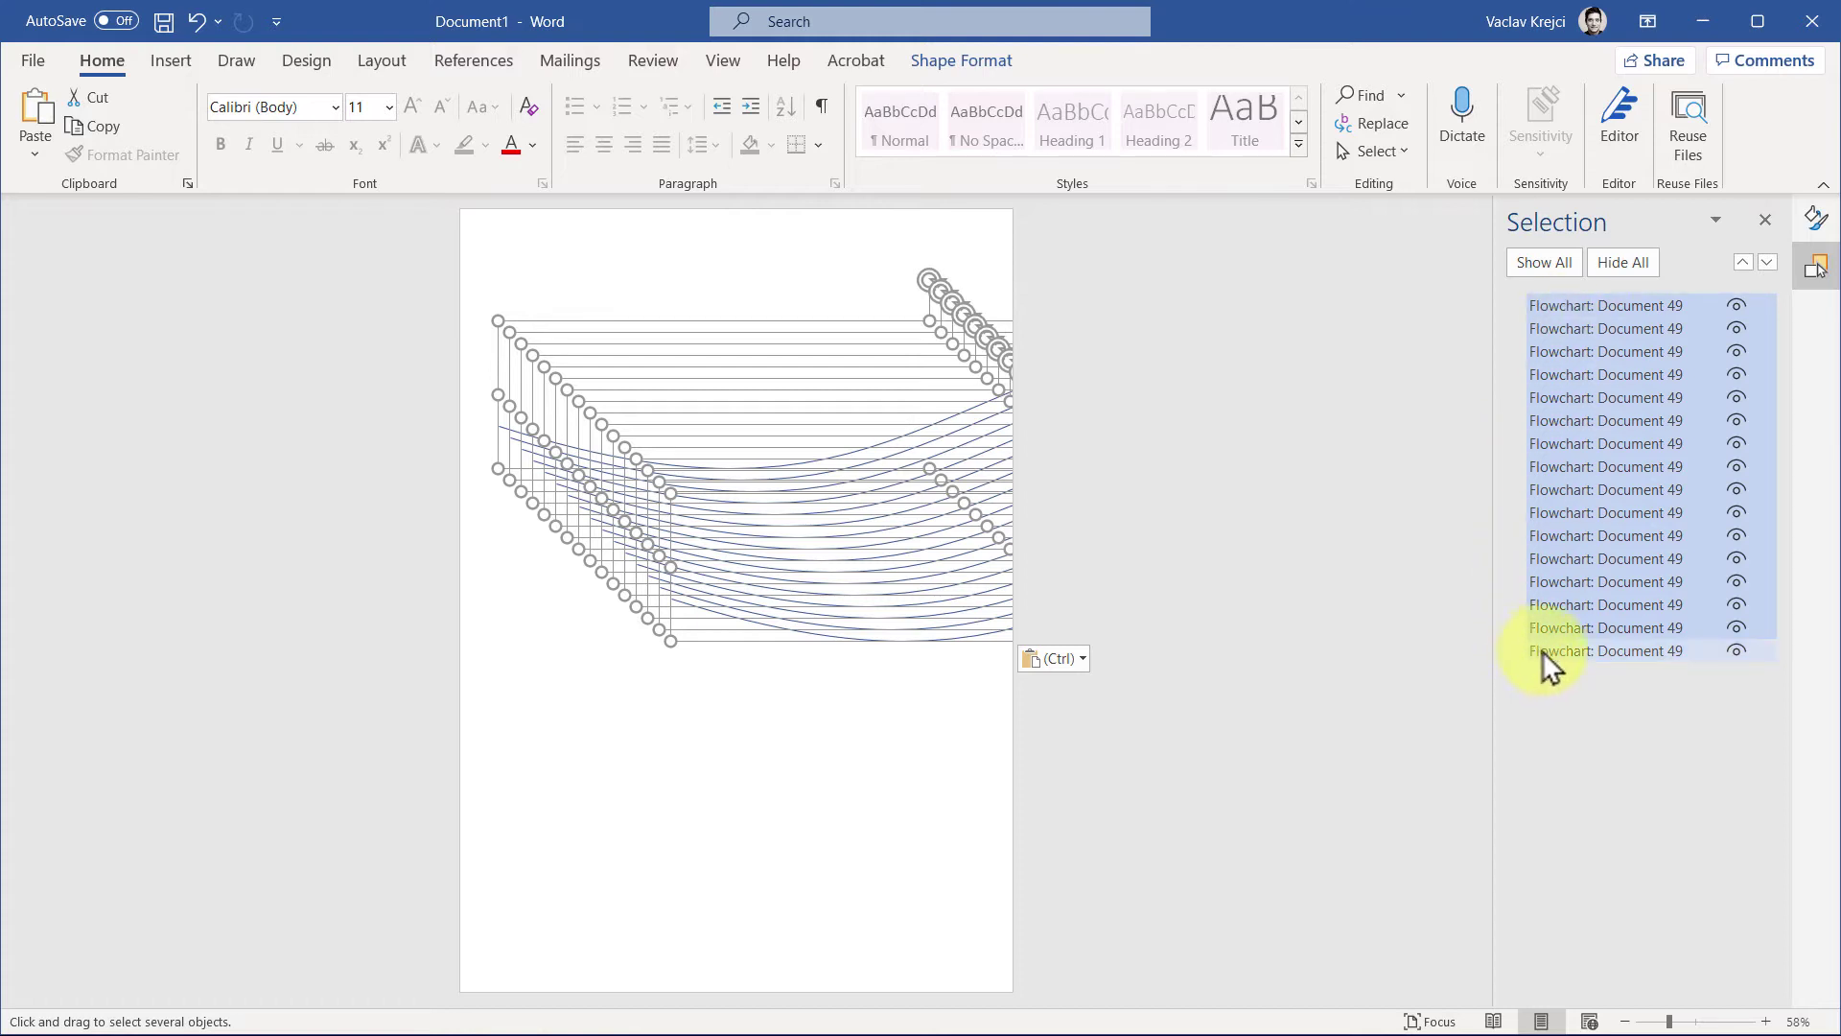
# Align the curves left, distribute them vertically, and group them
pyautogui.click(943, 60)
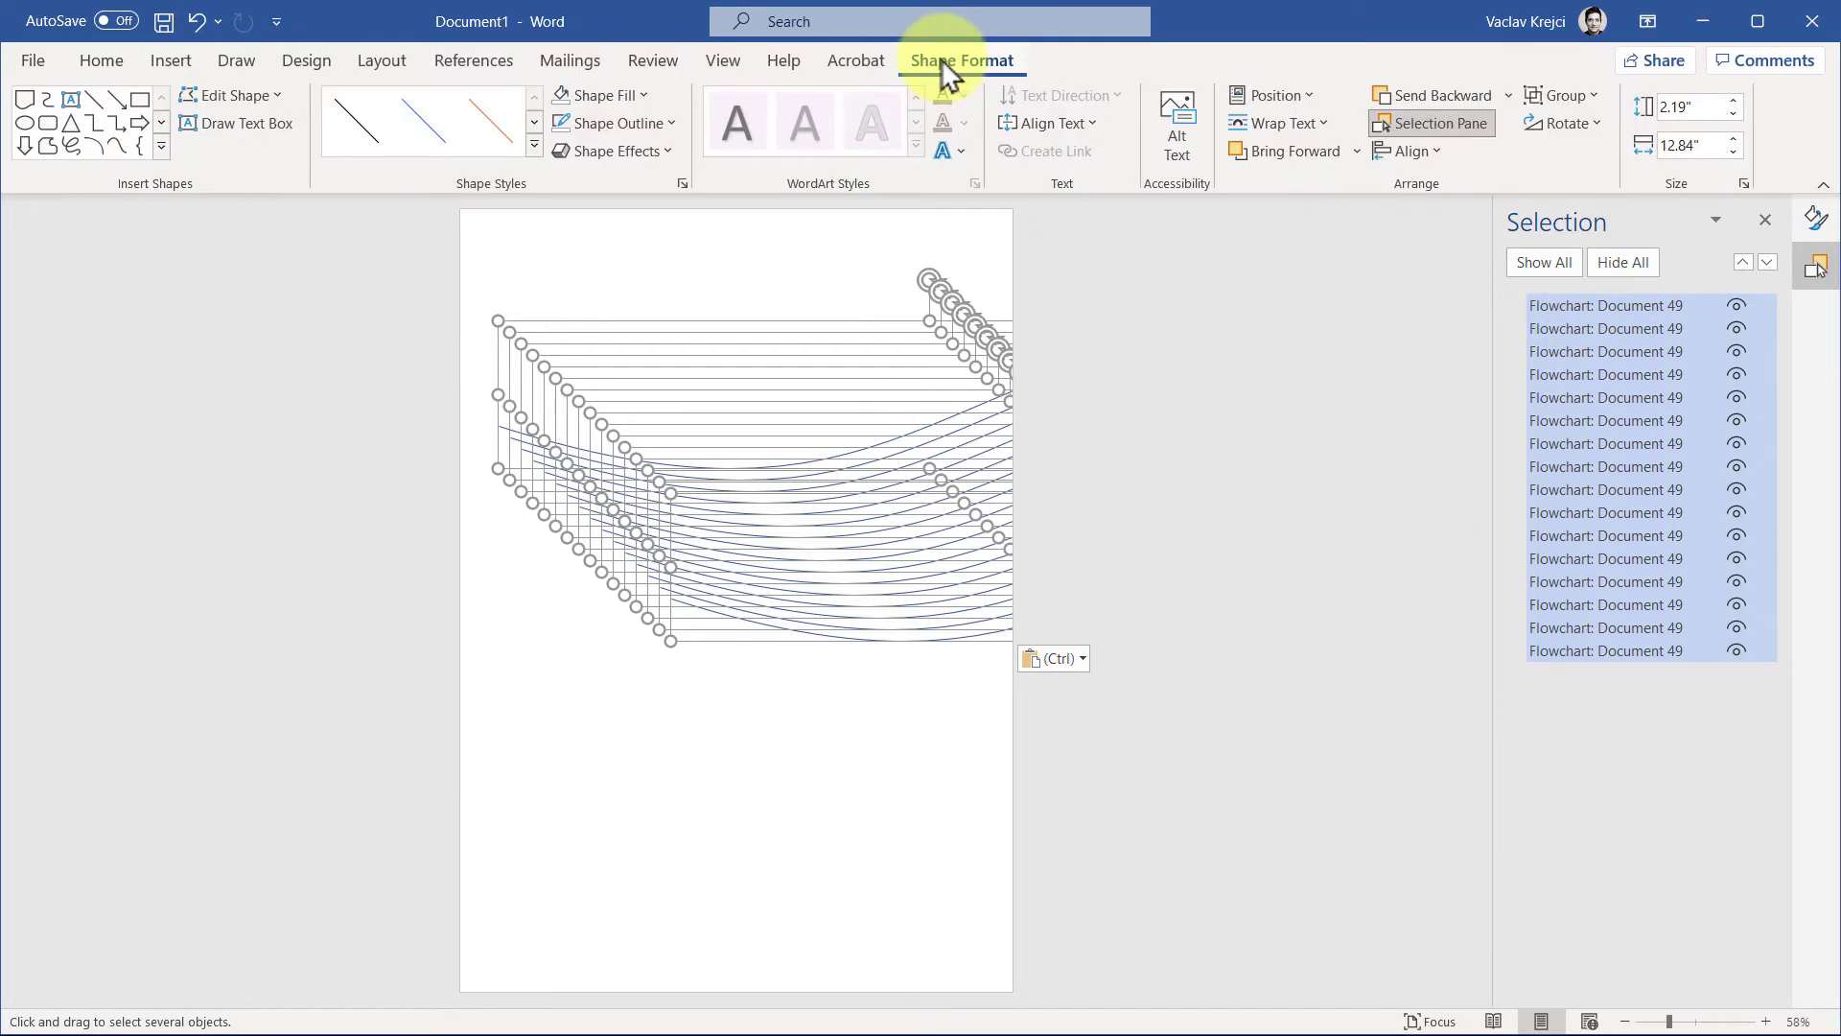
pyautogui.click(1407, 151)
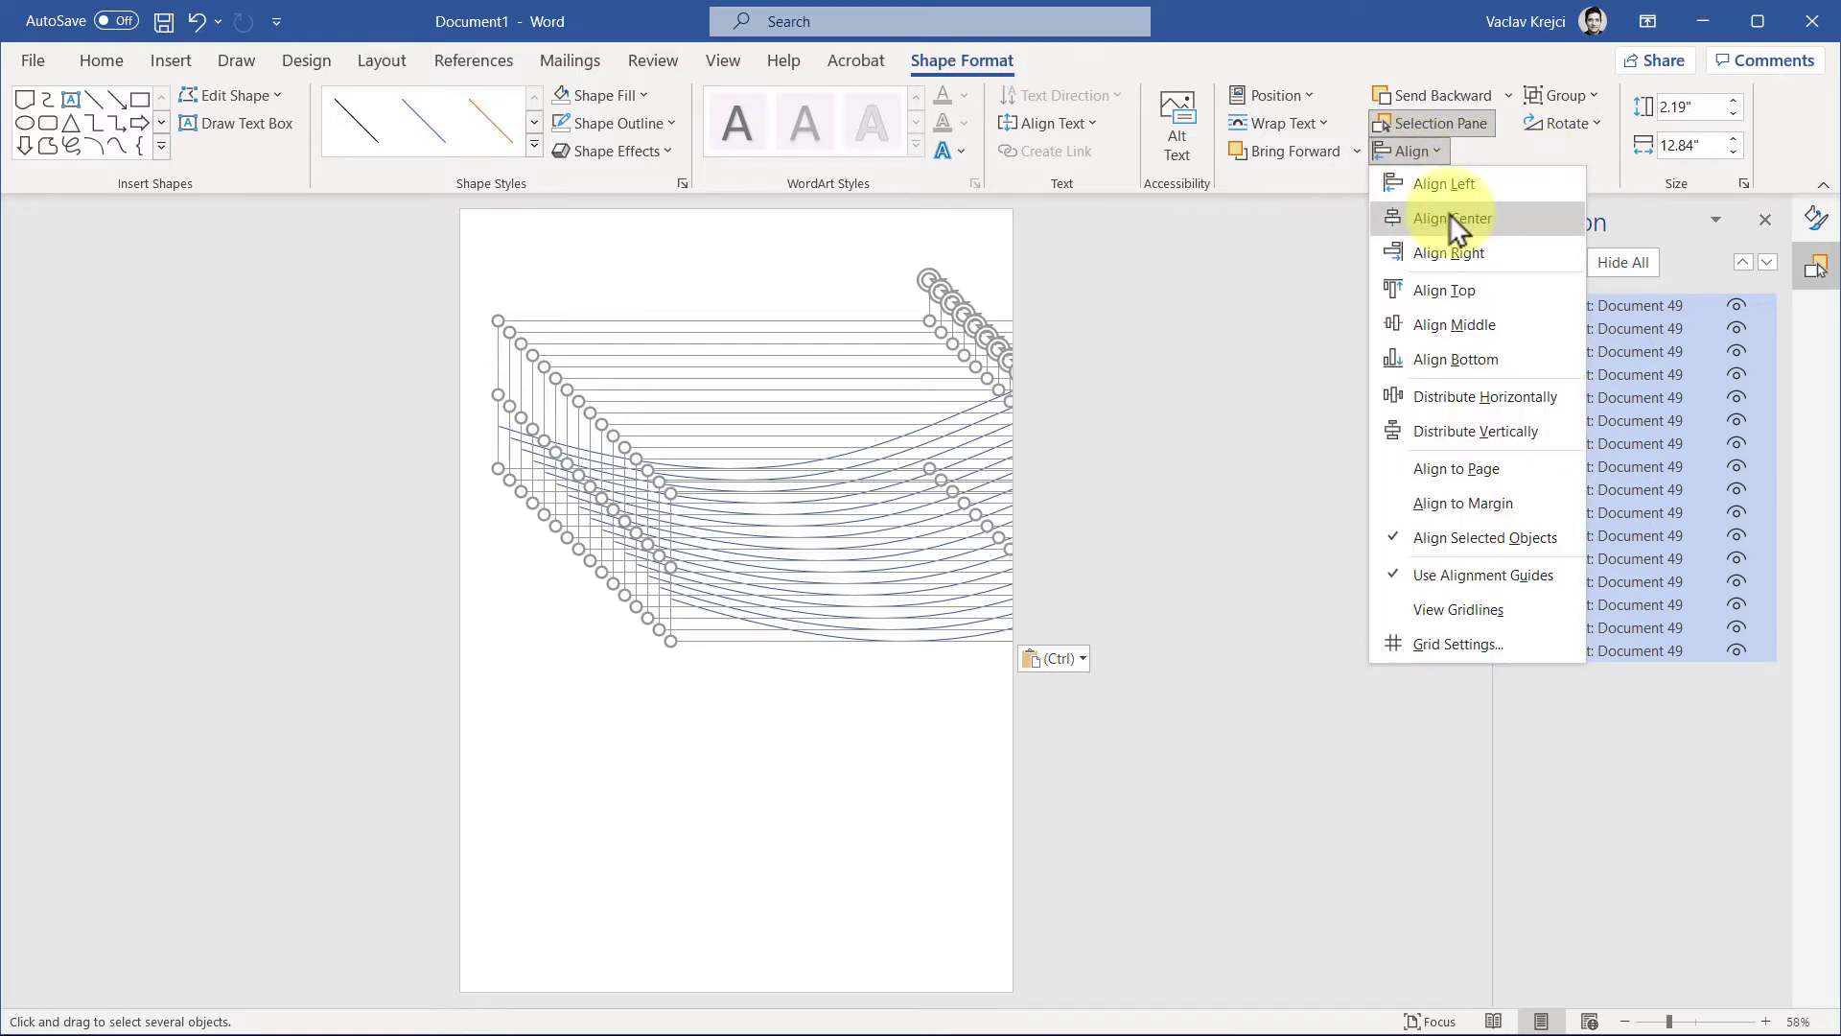
pyautogui.click(1448, 213)
pyautogui.click(1405, 152)
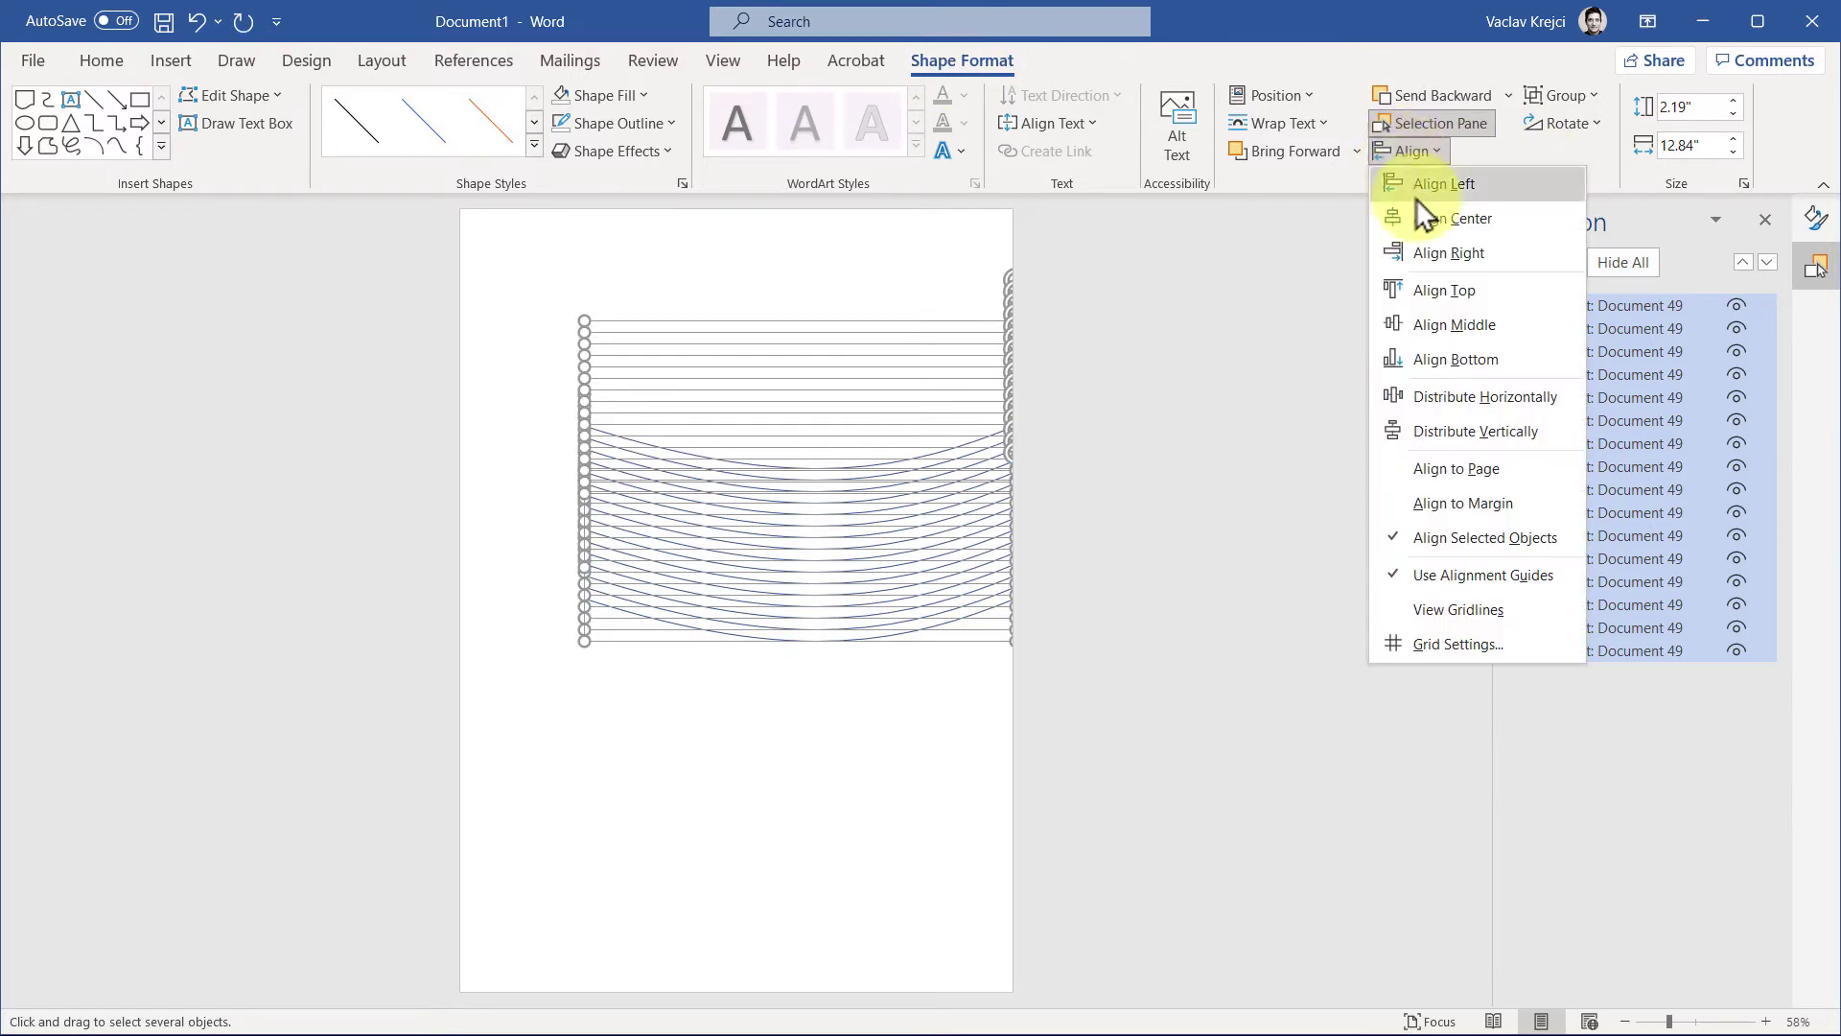
pyautogui.click(1452, 431)
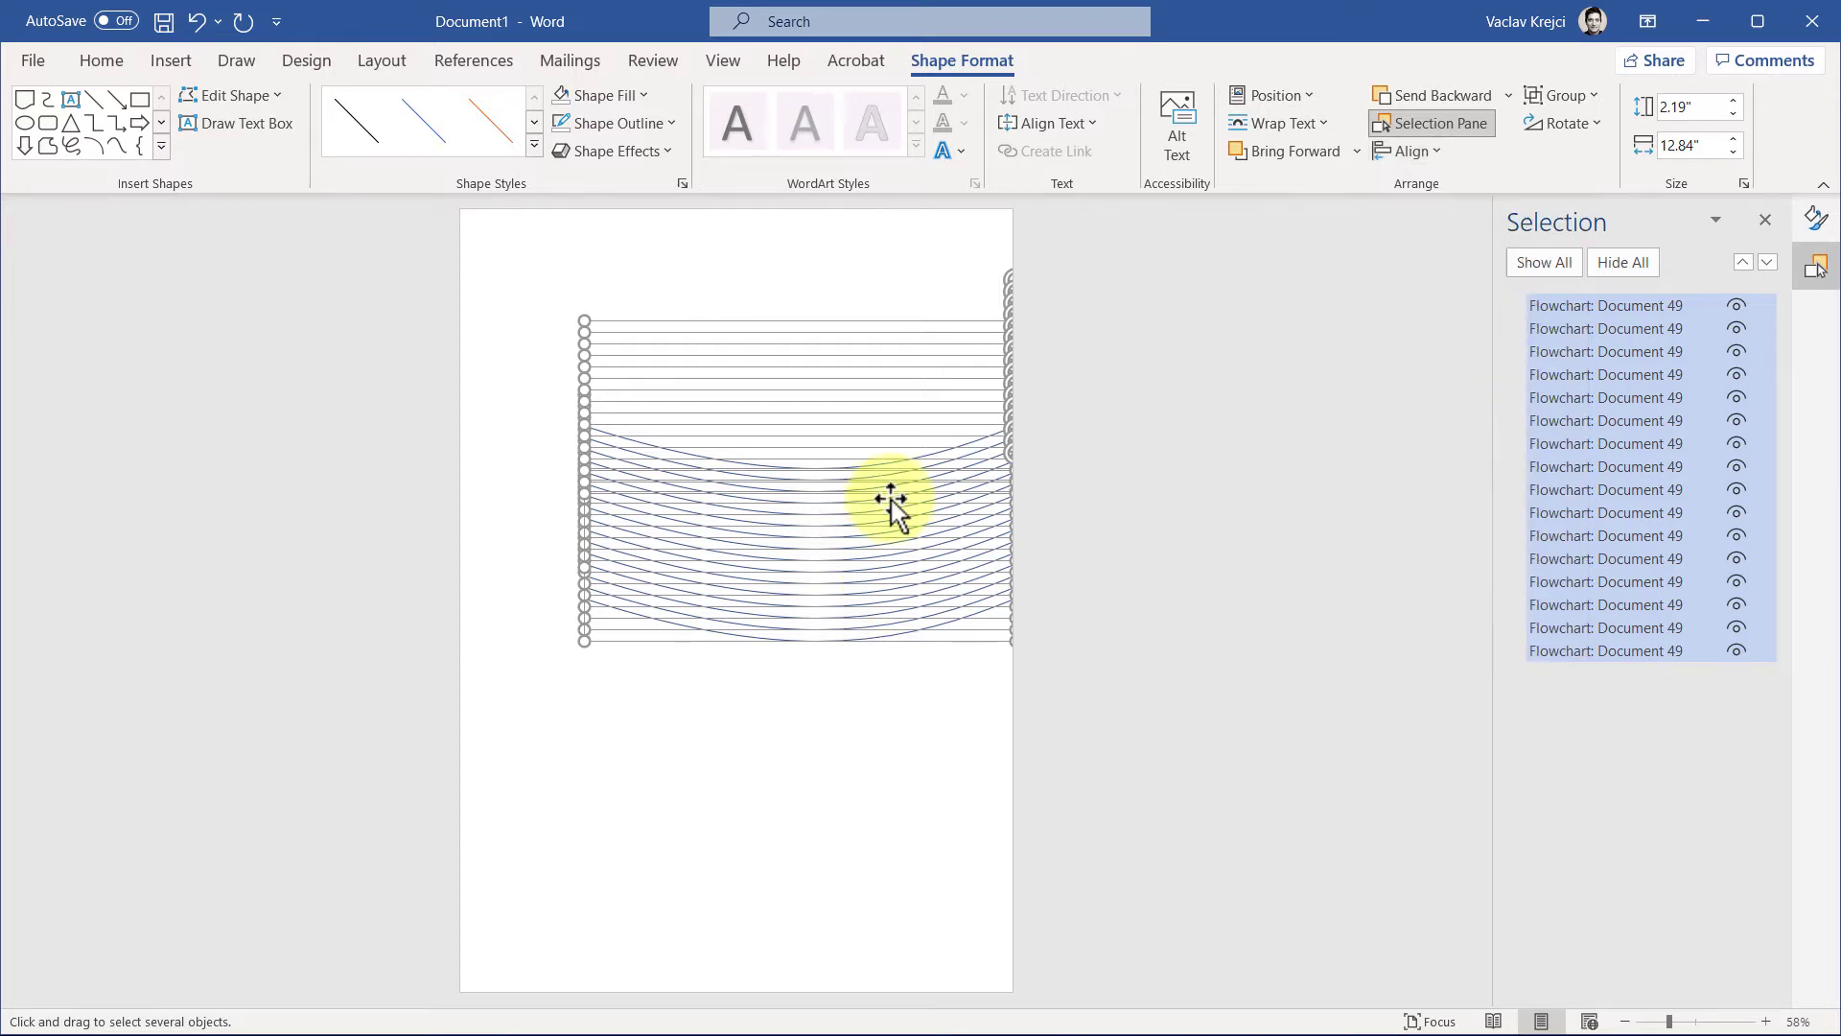
pyautogui.click(1538, 94)
pyautogui.click(1572, 126)
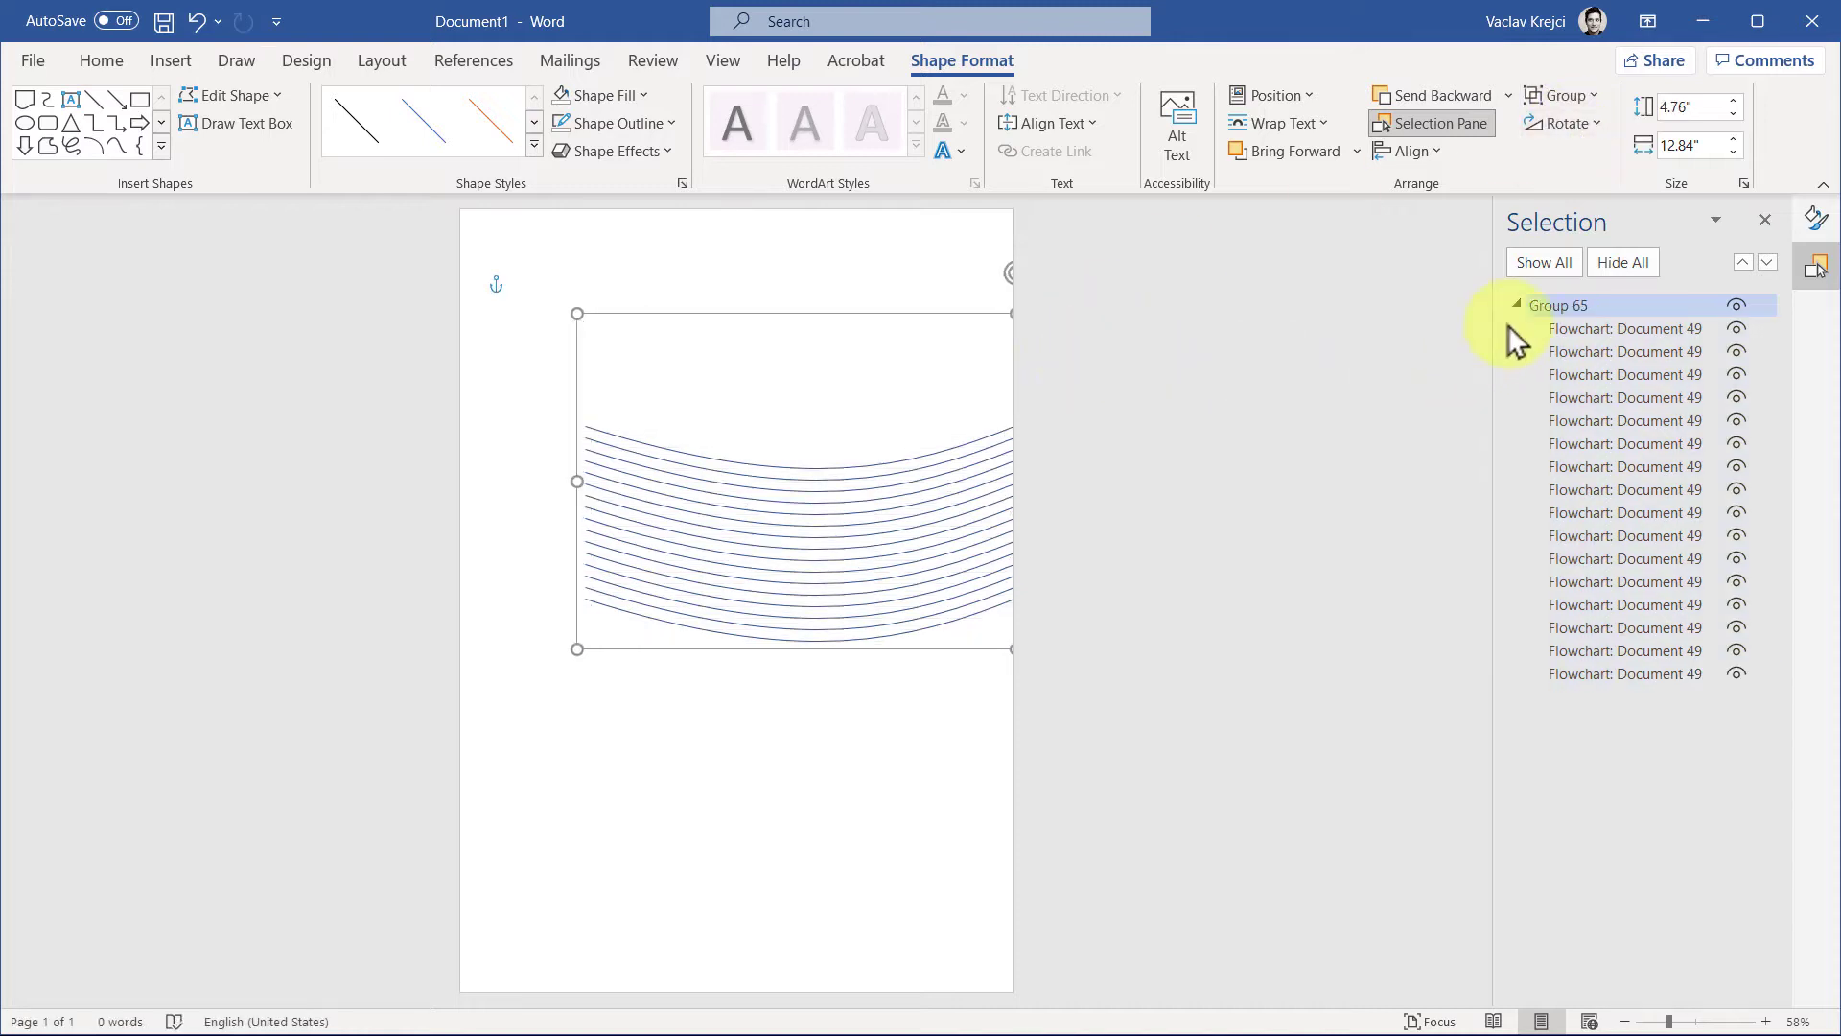
# Resize the wave group to the page width and move it to the page middle
pyautogui.moveTo(579, 314); pyautogui.dragTo(487, 446)
pyautogui.click(834, 476)
pyautogui.moveTo(834, 521); pyautogui.dragTo(1051, 563)
pyautogui.moveTo(863, 485); pyautogui.dragTo(848, 672)
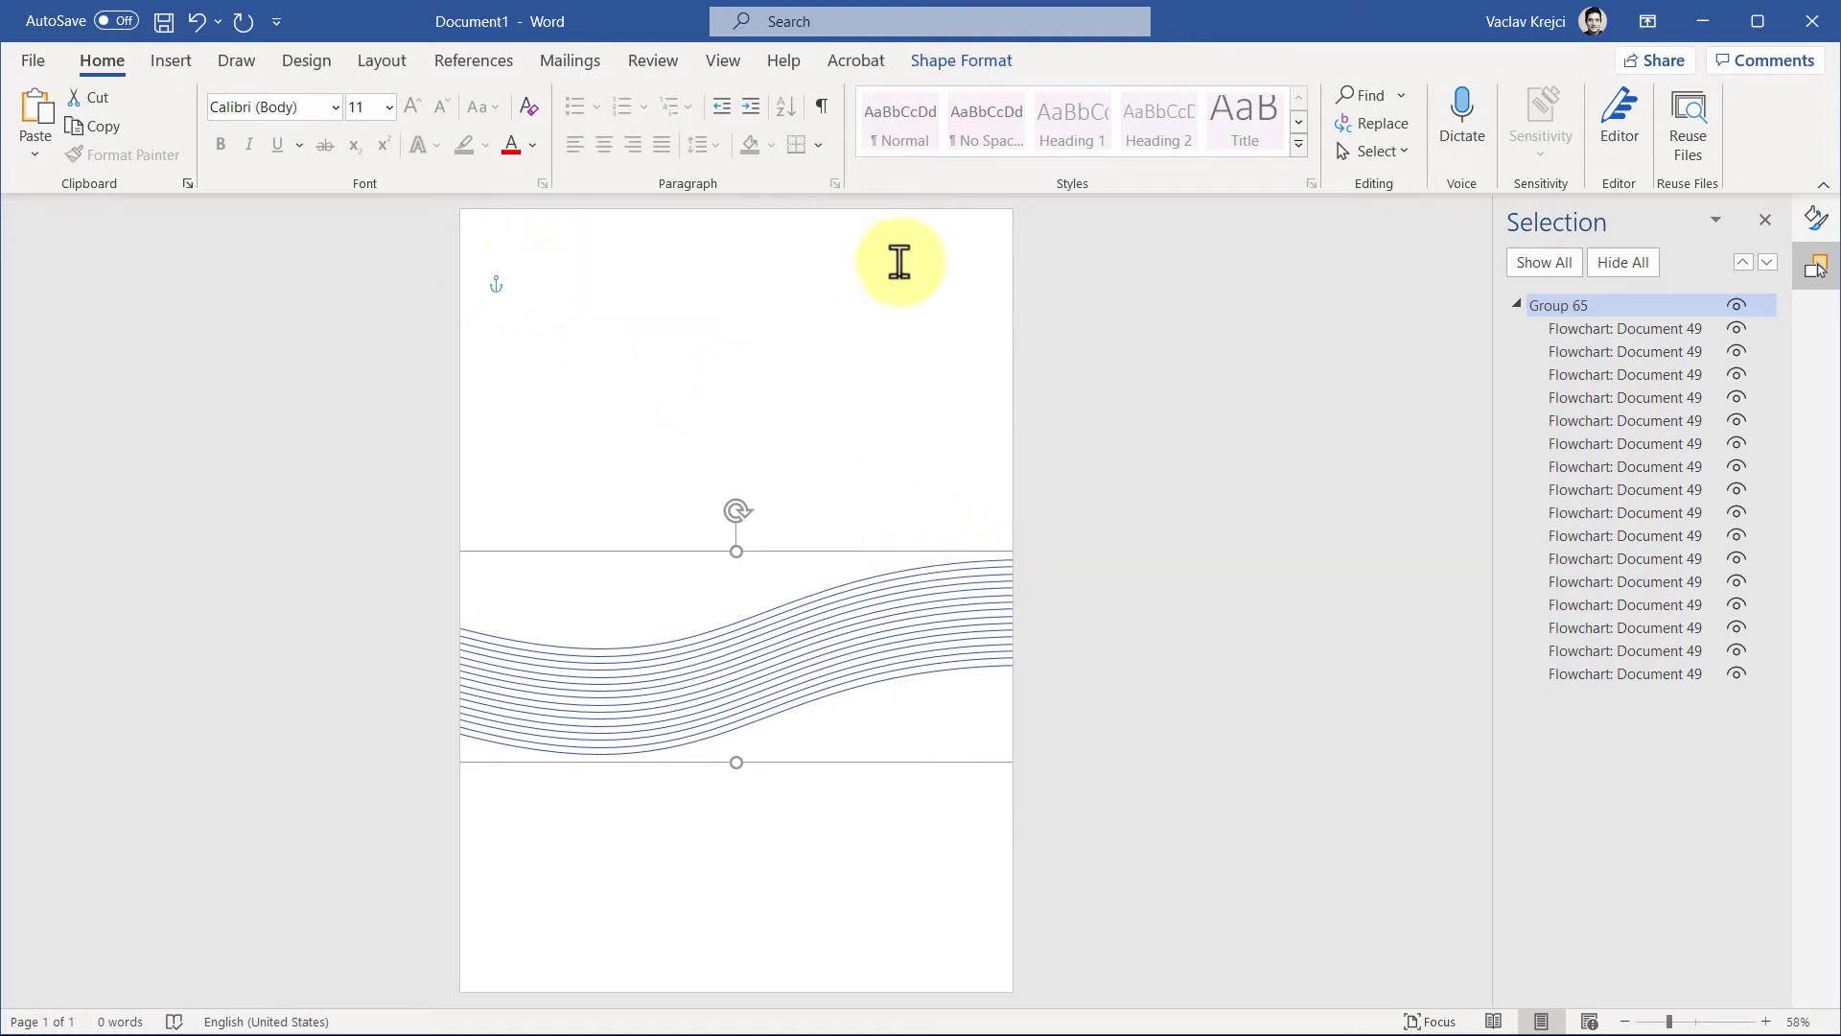
# Draw a rectangle and extend its edges to cover the whole page at 11.6" by 8.2"
pyautogui.click(171, 67)
pyautogui.click(312, 96)
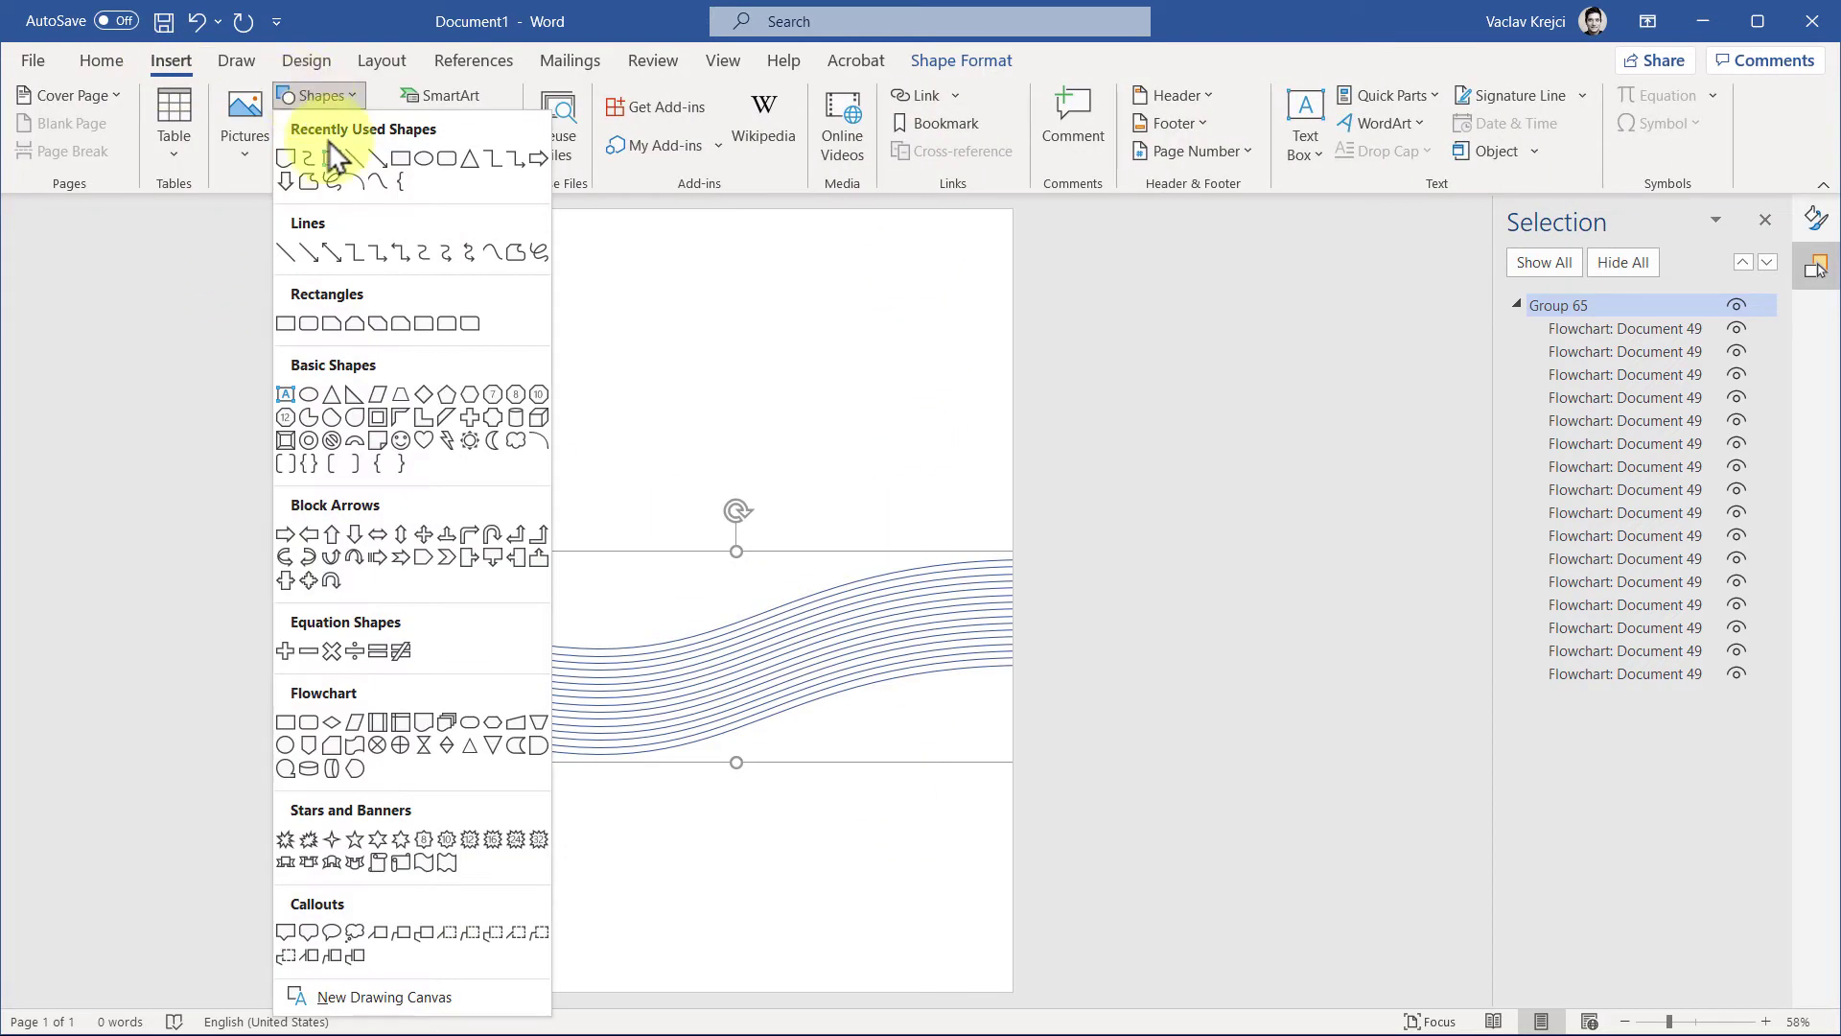
pyautogui.click(399, 160)
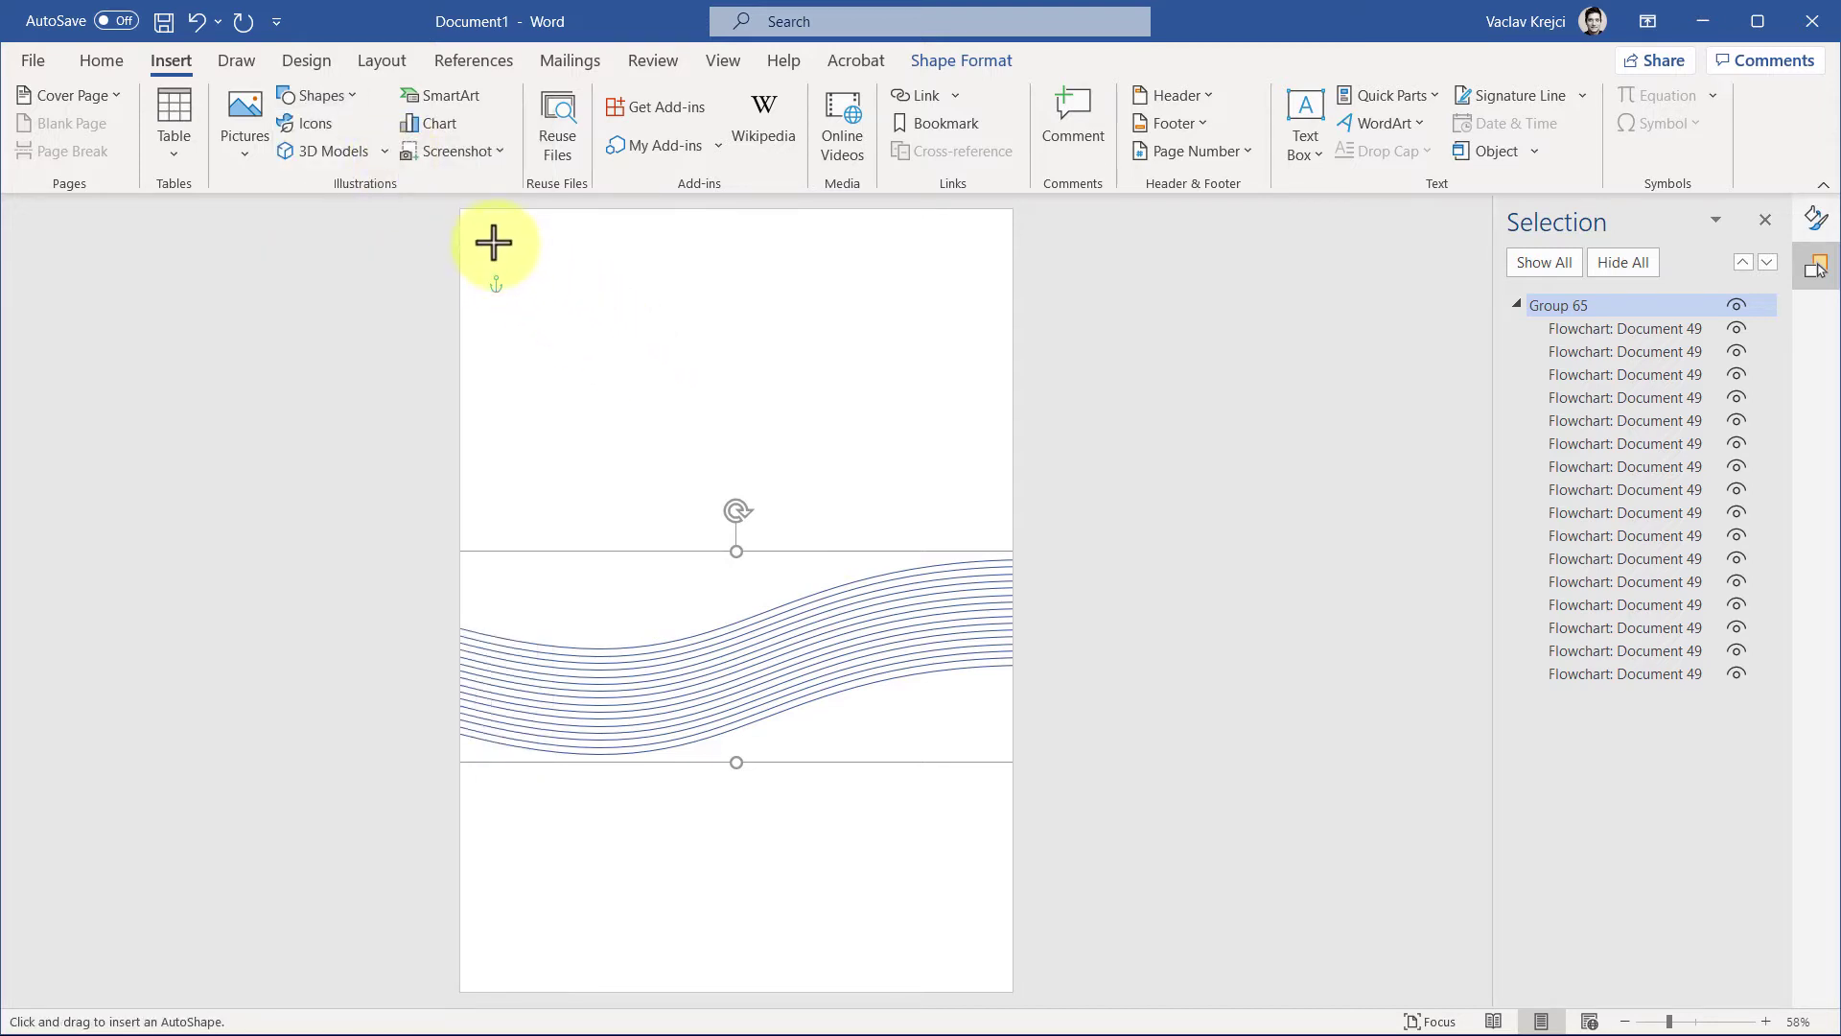
pyautogui.moveTo(494, 243); pyautogui.dragTo(976, 952)
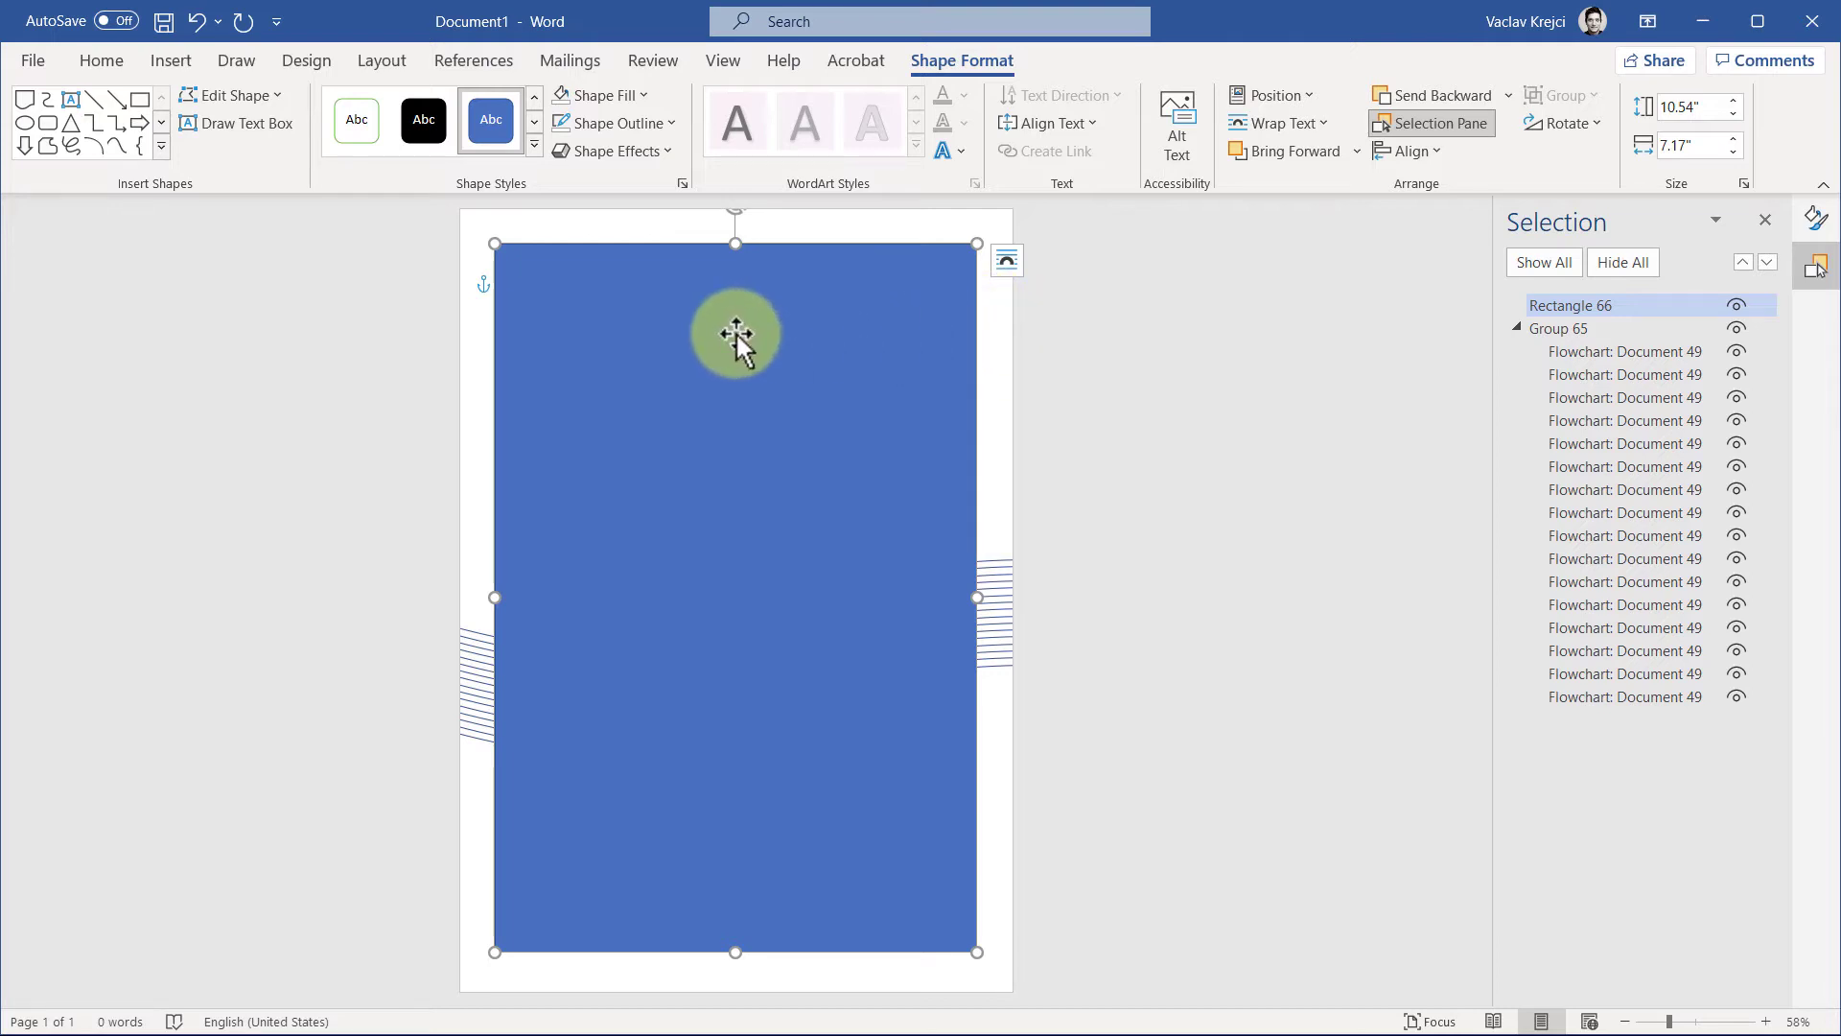
pyautogui.moveTo(607, 303); pyautogui.dragTo(527, 255)
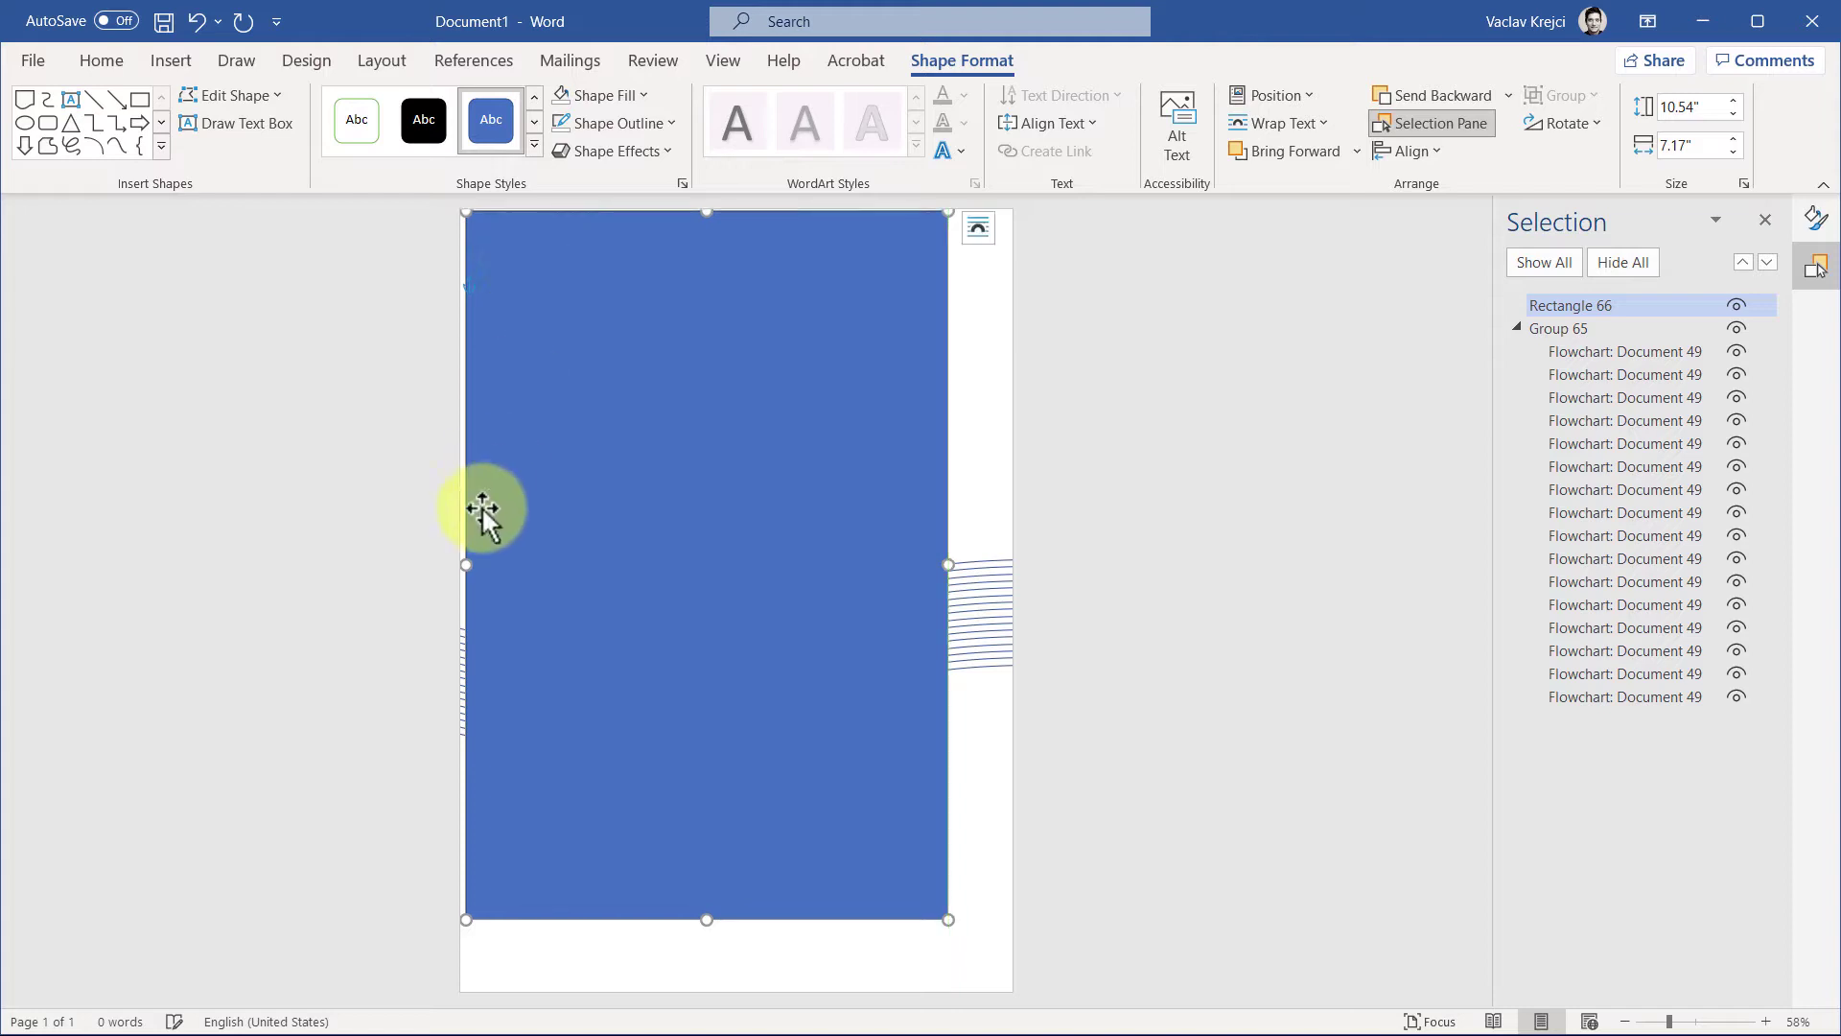
pyautogui.moveTo(466, 562)
pyautogui.mouseDown()
pyautogui.moveTo(502, 563)
pyautogui.moveTo(460, 563)
pyautogui.mouseUp()
pyautogui.moveTo(949, 565); pyautogui.dragTo(1009, 565)
pyautogui.moveTo(736, 922); pyautogui.dragTo(756, 987)
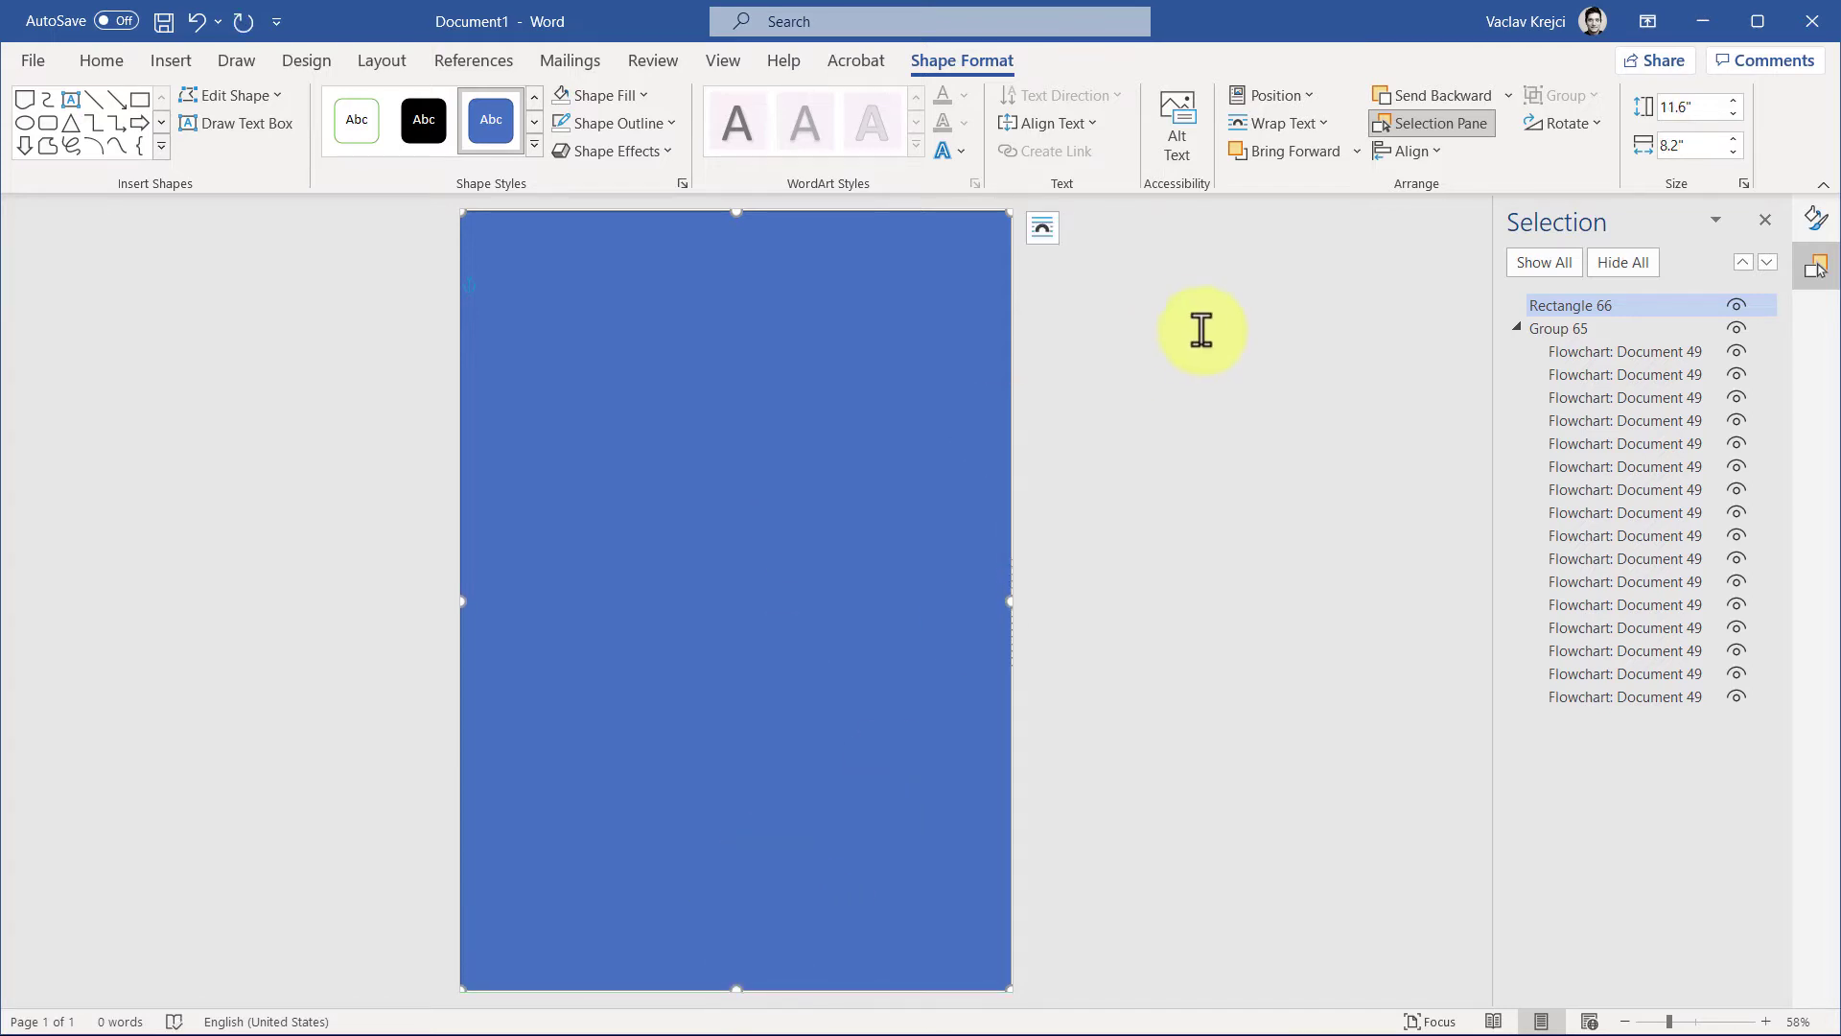
# Set the rectangle's outline colour to white in Format Shape
pyautogui.rightClick(905, 270)
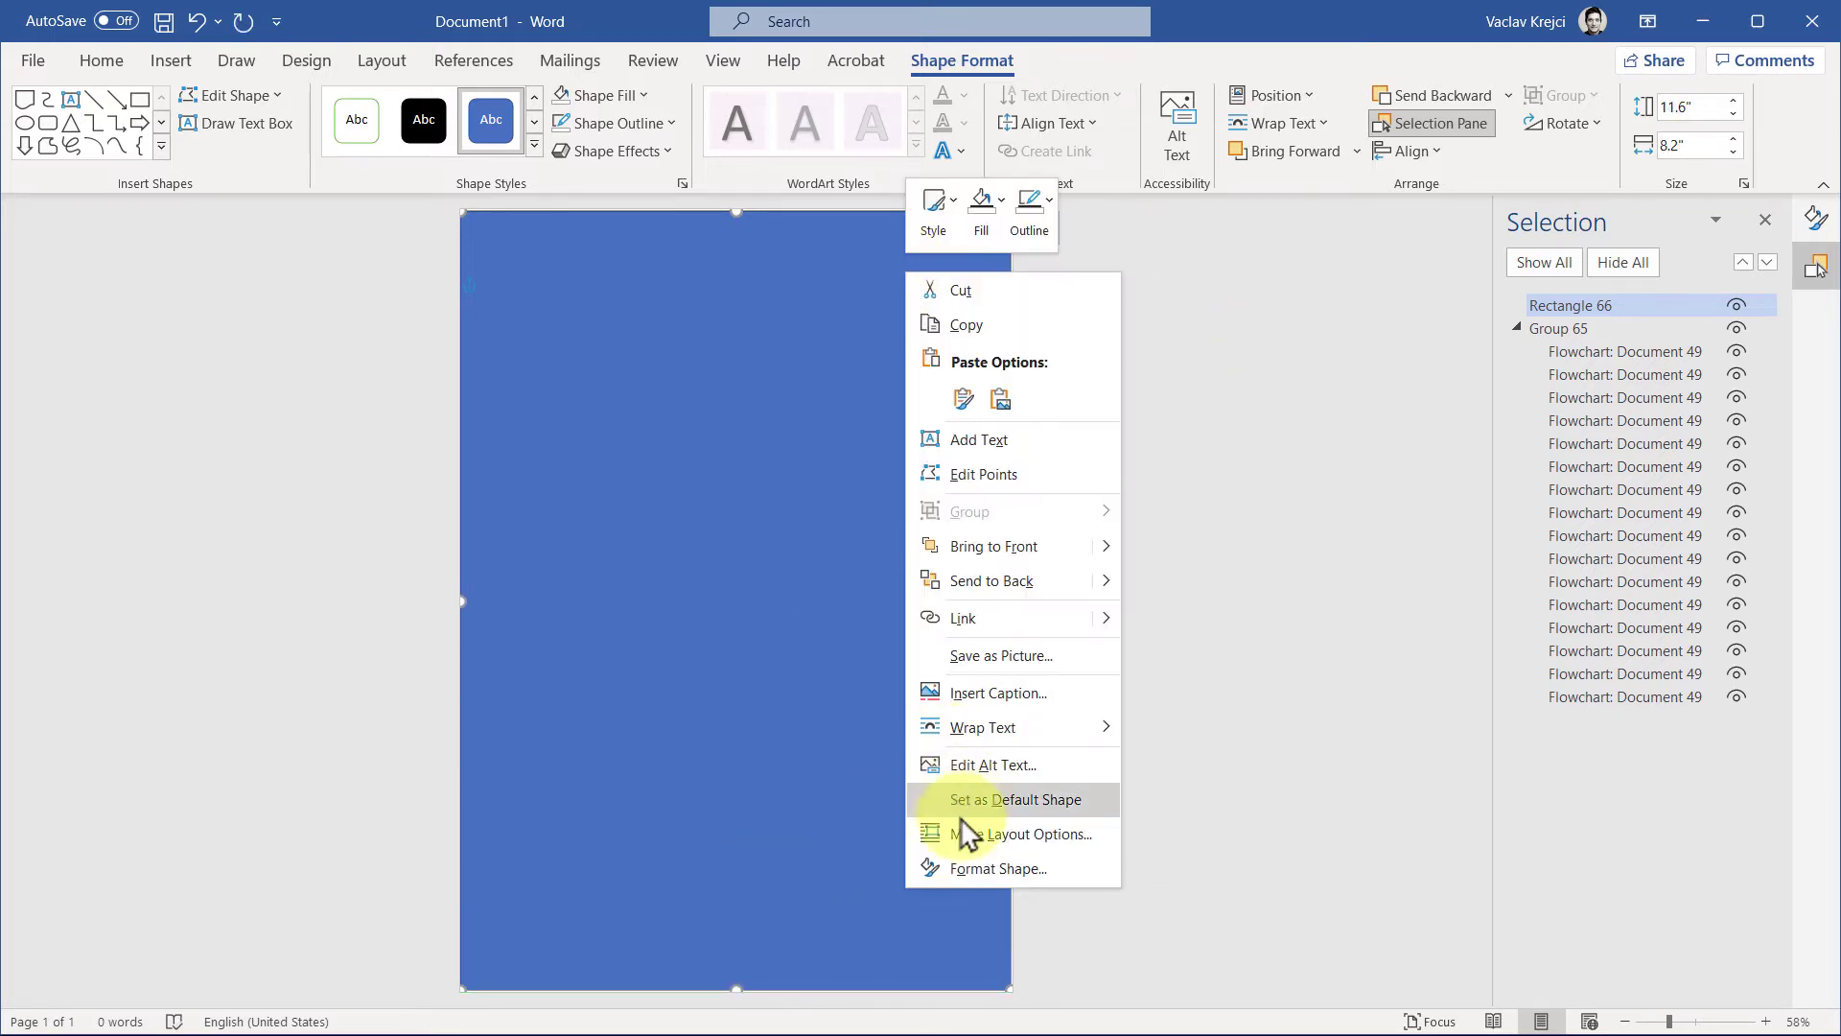
pyautogui.click(998, 867)
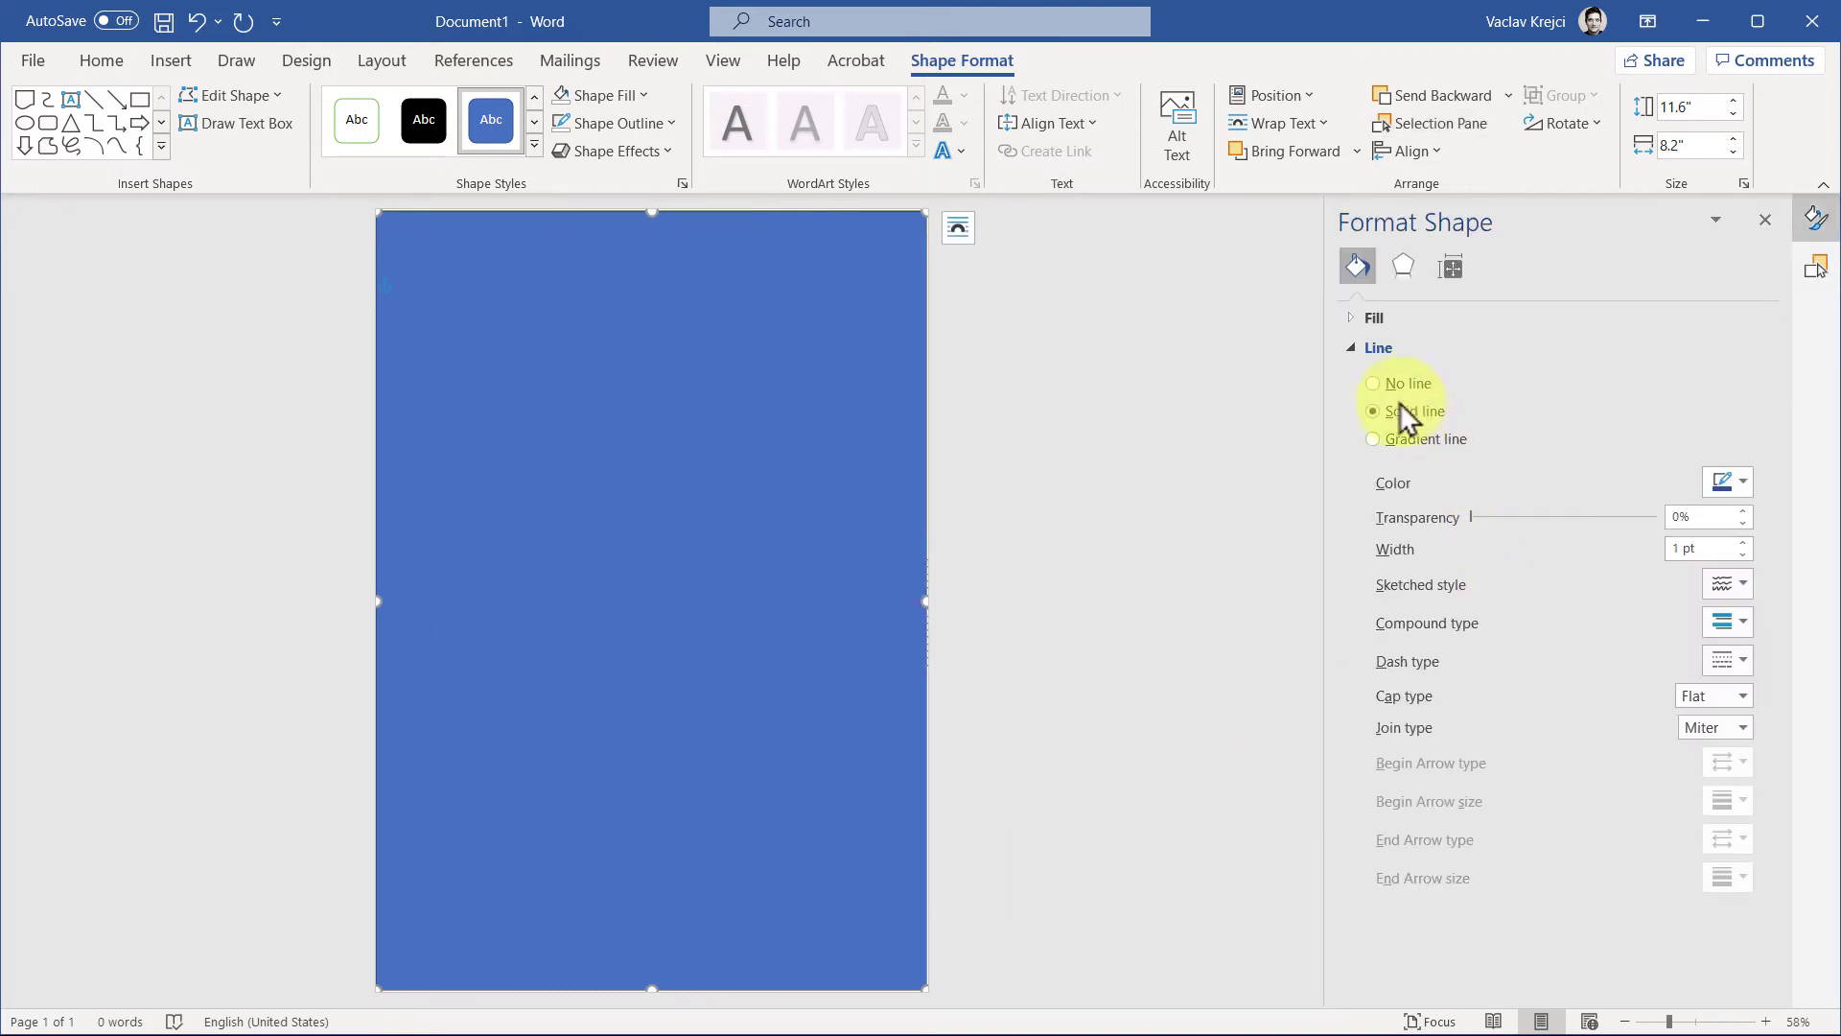
pyautogui.click(1720, 484)
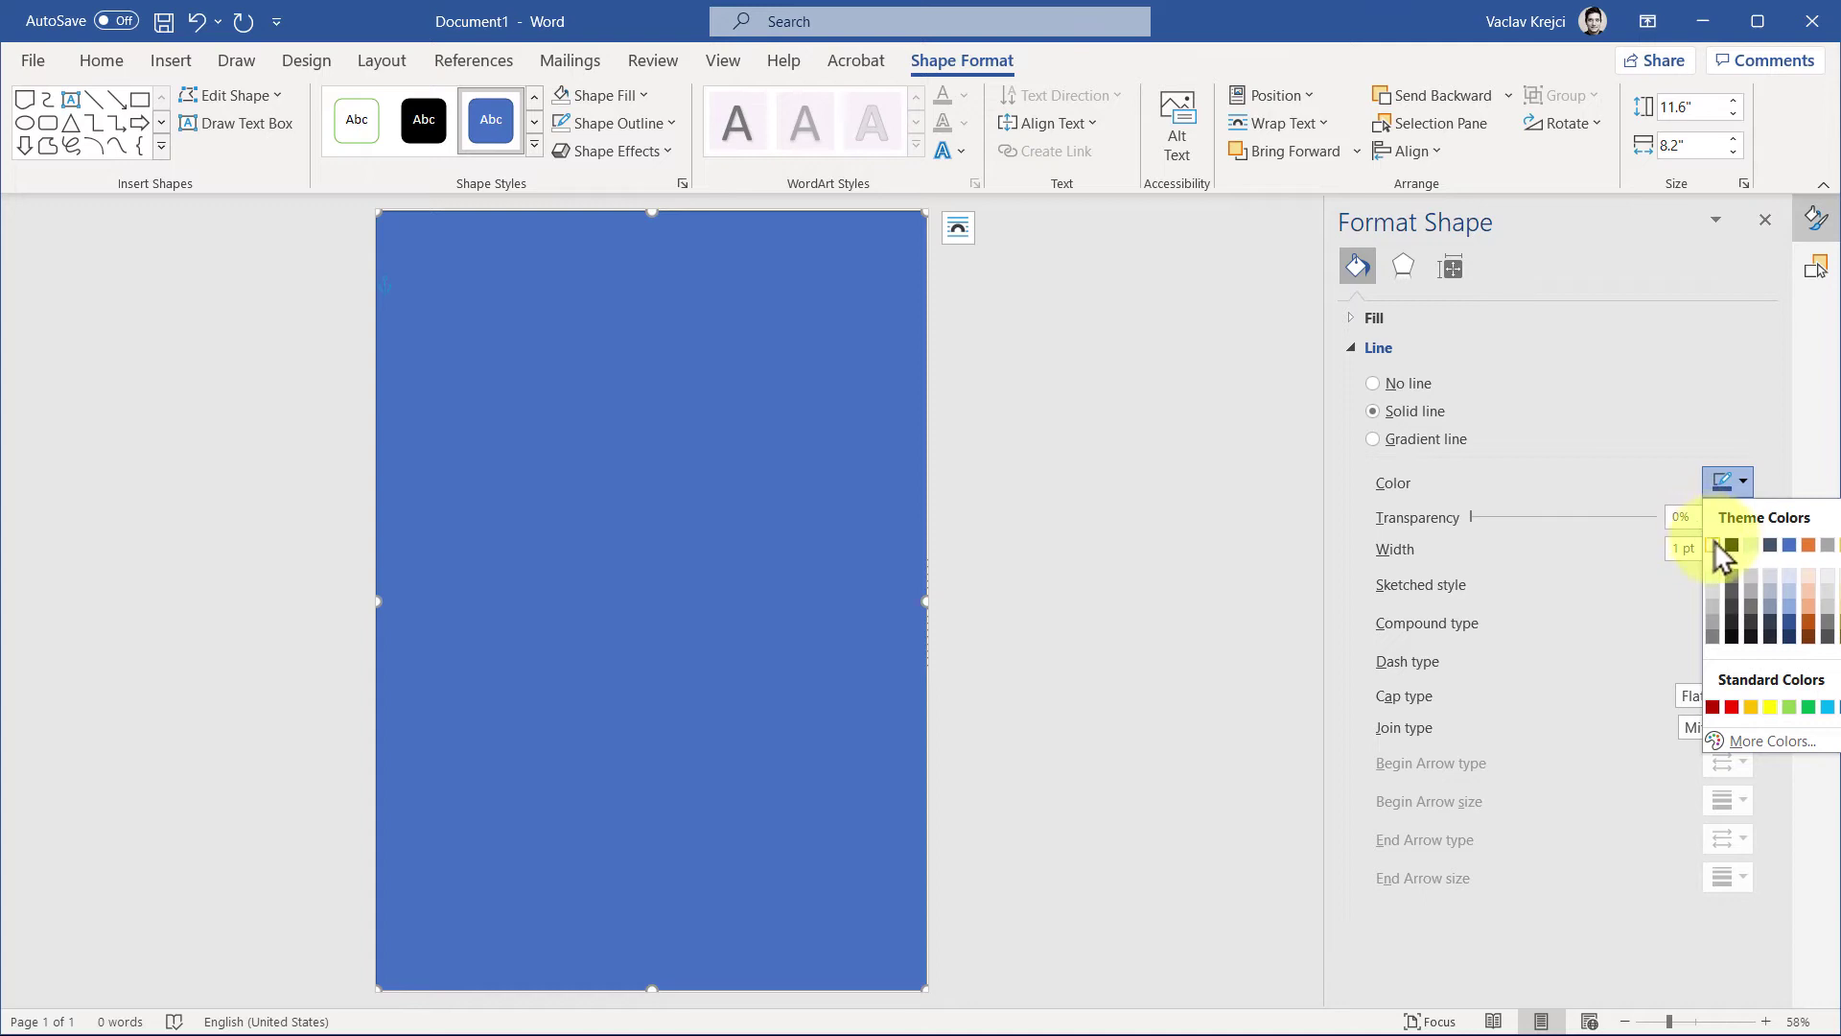
pyautogui.click(1720, 554)
# Make the outline 60 pt wide and send the rectangle behind the wavy lines
pyautogui.click(1711, 547)
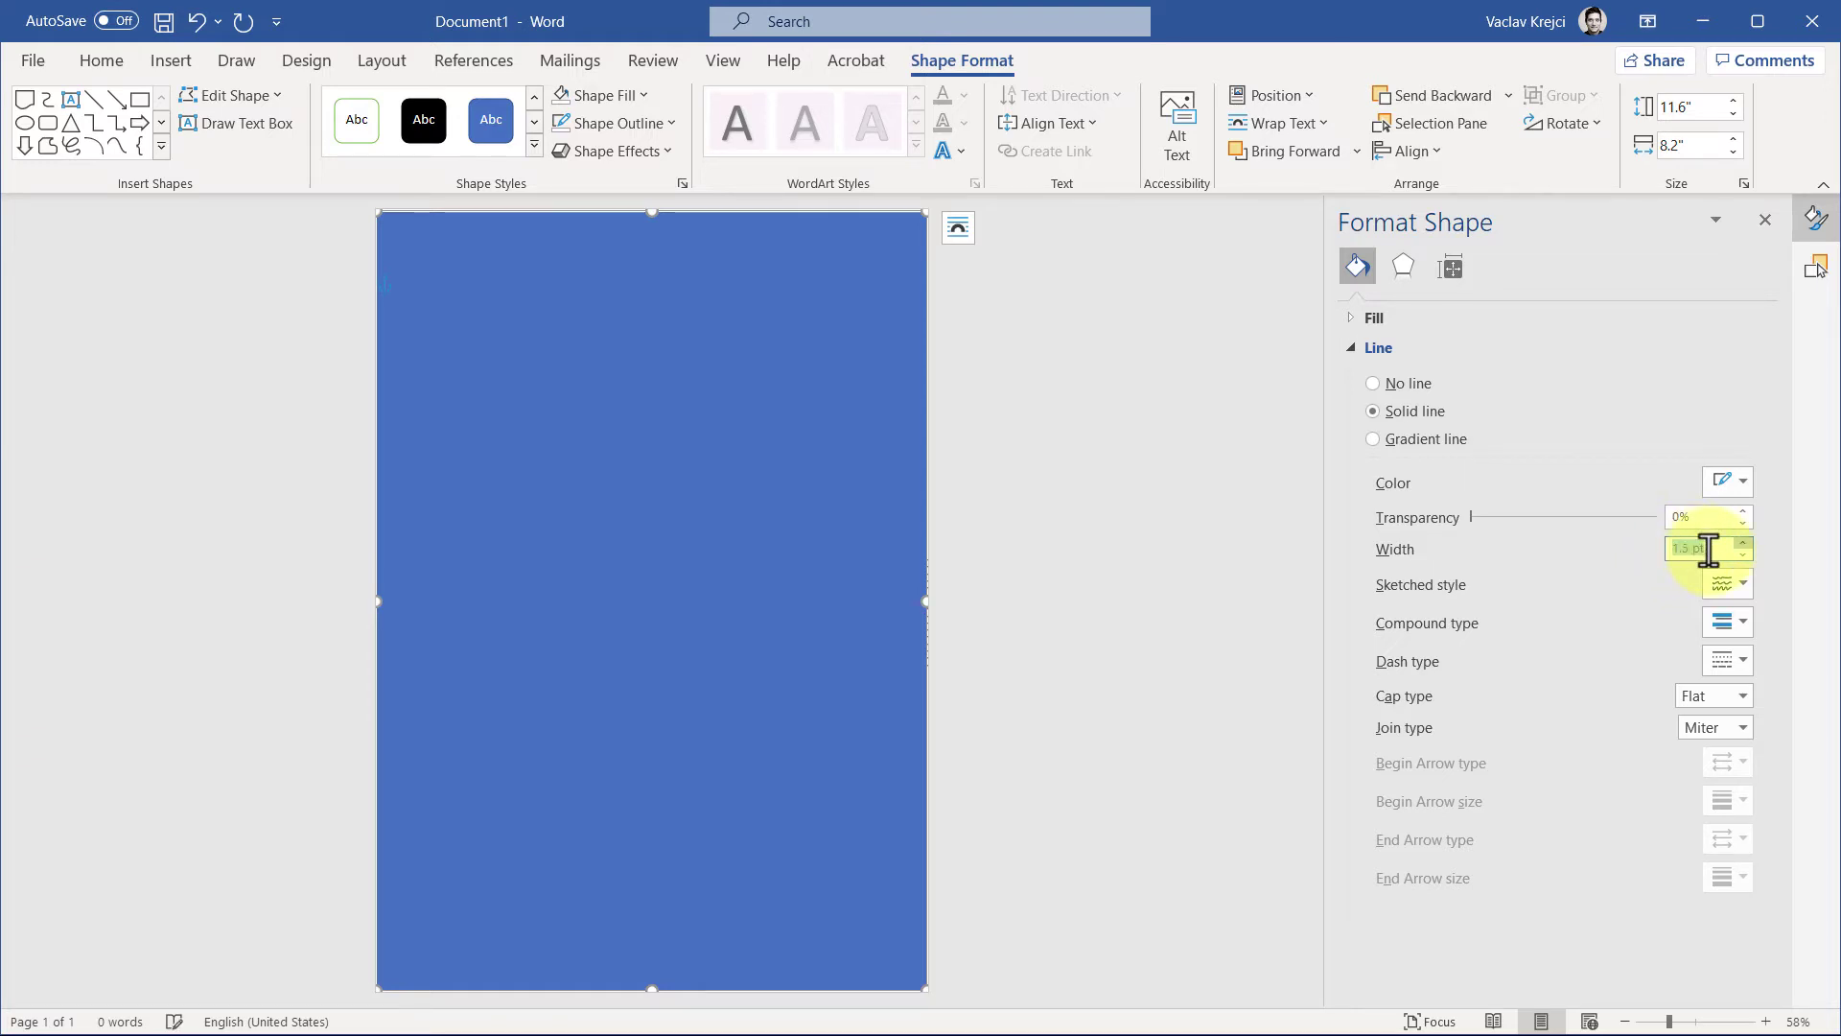
pyautogui.press('Up')
pyautogui.press('Up')
pyautogui.click(1742, 542)
pyautogui.click(1742, 542)
pyautogui.click(1742, 541)
pyautogui.click(1742, 542)
pyautogui.click(1742, 542)
pyautogui.press('Up')
pyautogui.press('Up')
pyautogui.press('Up')
pyautogui.press('Up')
pyautogui.press('Up')
pyautogui.press('Up')
pyautogui.press('Up')
pyautogui.press('Up')
pyautogui.press('Up')
pyautogui.press('Up')
pyautogui.press('Up')
pyautogui.press('Up')
pyautogui.press('Up')
pyautogui.press('Up')
pyautogui.press('Up')
pyautogui.press('Up')
pyautogui.press('Up')
pyautogui.press('Up')
pyautogui.press('Up')
pyautogui.press('Up')
pyautogui.press('Up')
pyautogui.press('Up')
pyautogui.press('Up')
pyautogui.press('Up')
pyautogui.press('Up')
pyautogui.press('Up')
pyautogui.press('Up')
pyautogui.press('Up')
pyautogui.press('Up')
pyautogui.press('Up')
pyautogui.press('Up')
pyautogui.press('Up')
pyautogui.press('Up')
pyautogui.press('Up')
pyautogui.press('Up')
pyautogui.press('Up')
pyautogui.press('Up')
pyautogui.press('Up')
pyautogui.press('Up')
pyautogui.press('Up')
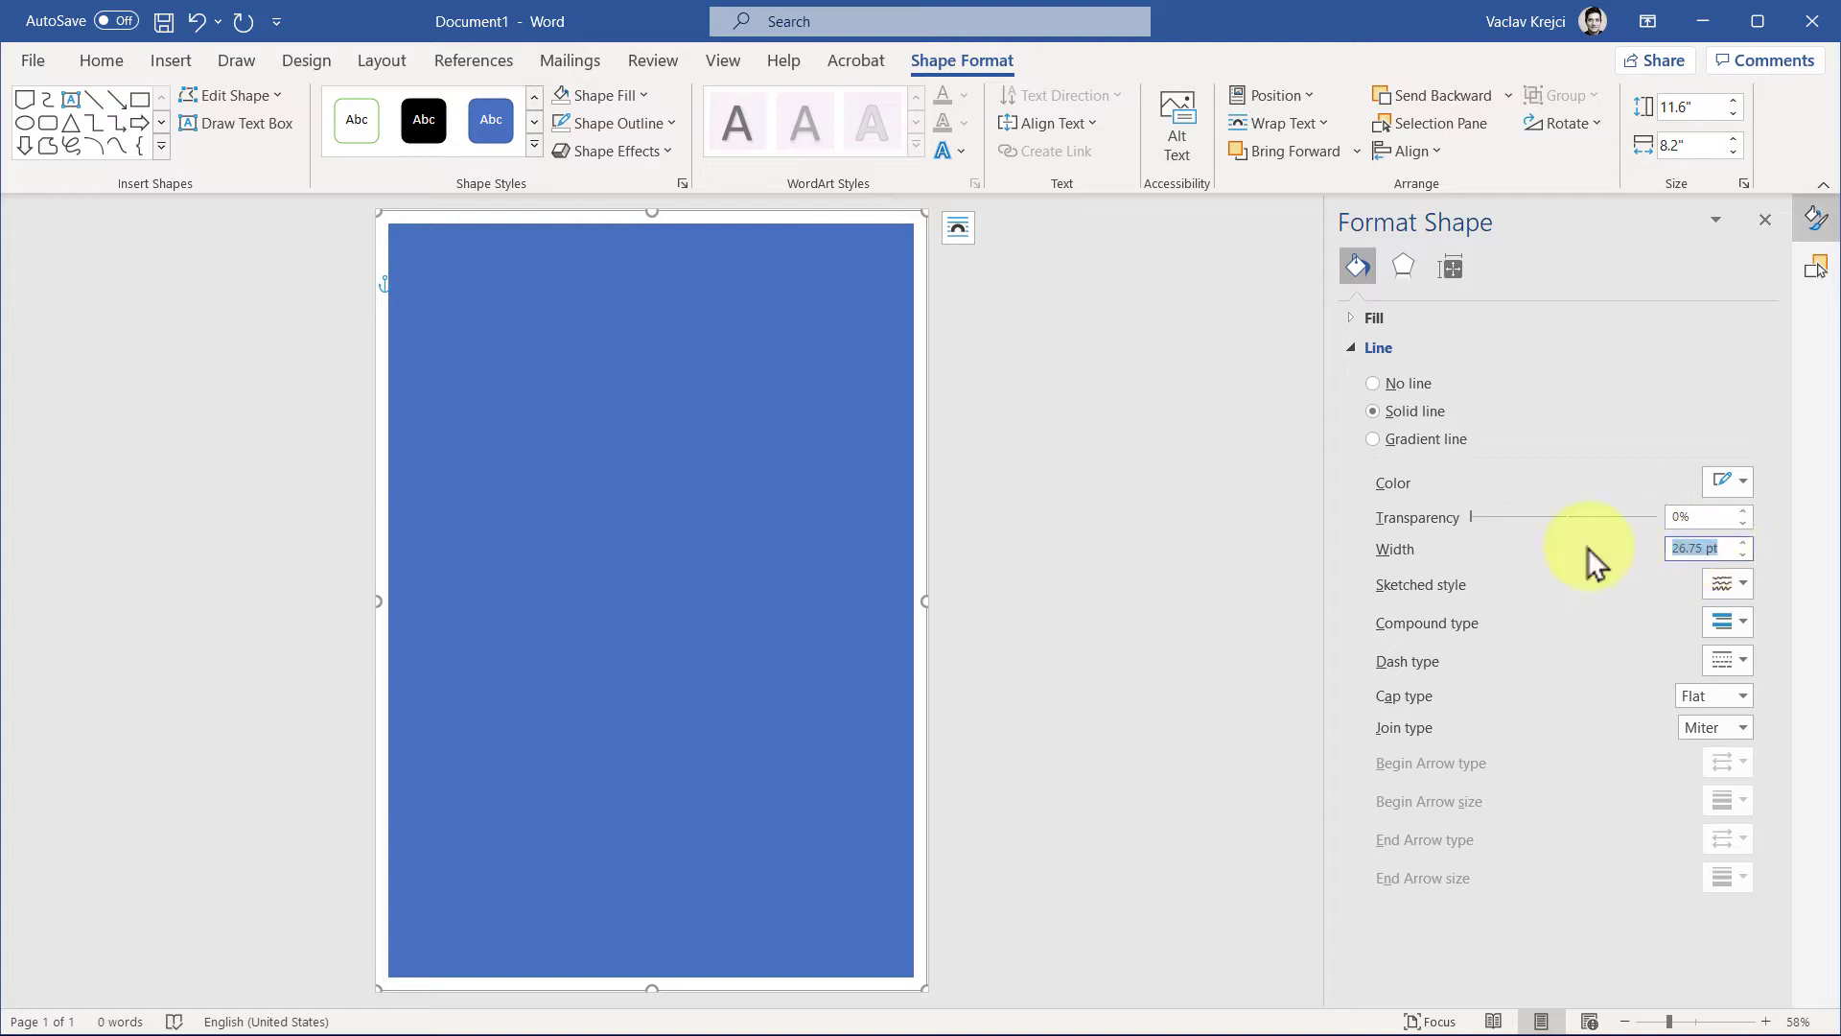
pyautogui.write('60')
pyautogui.press('Return')
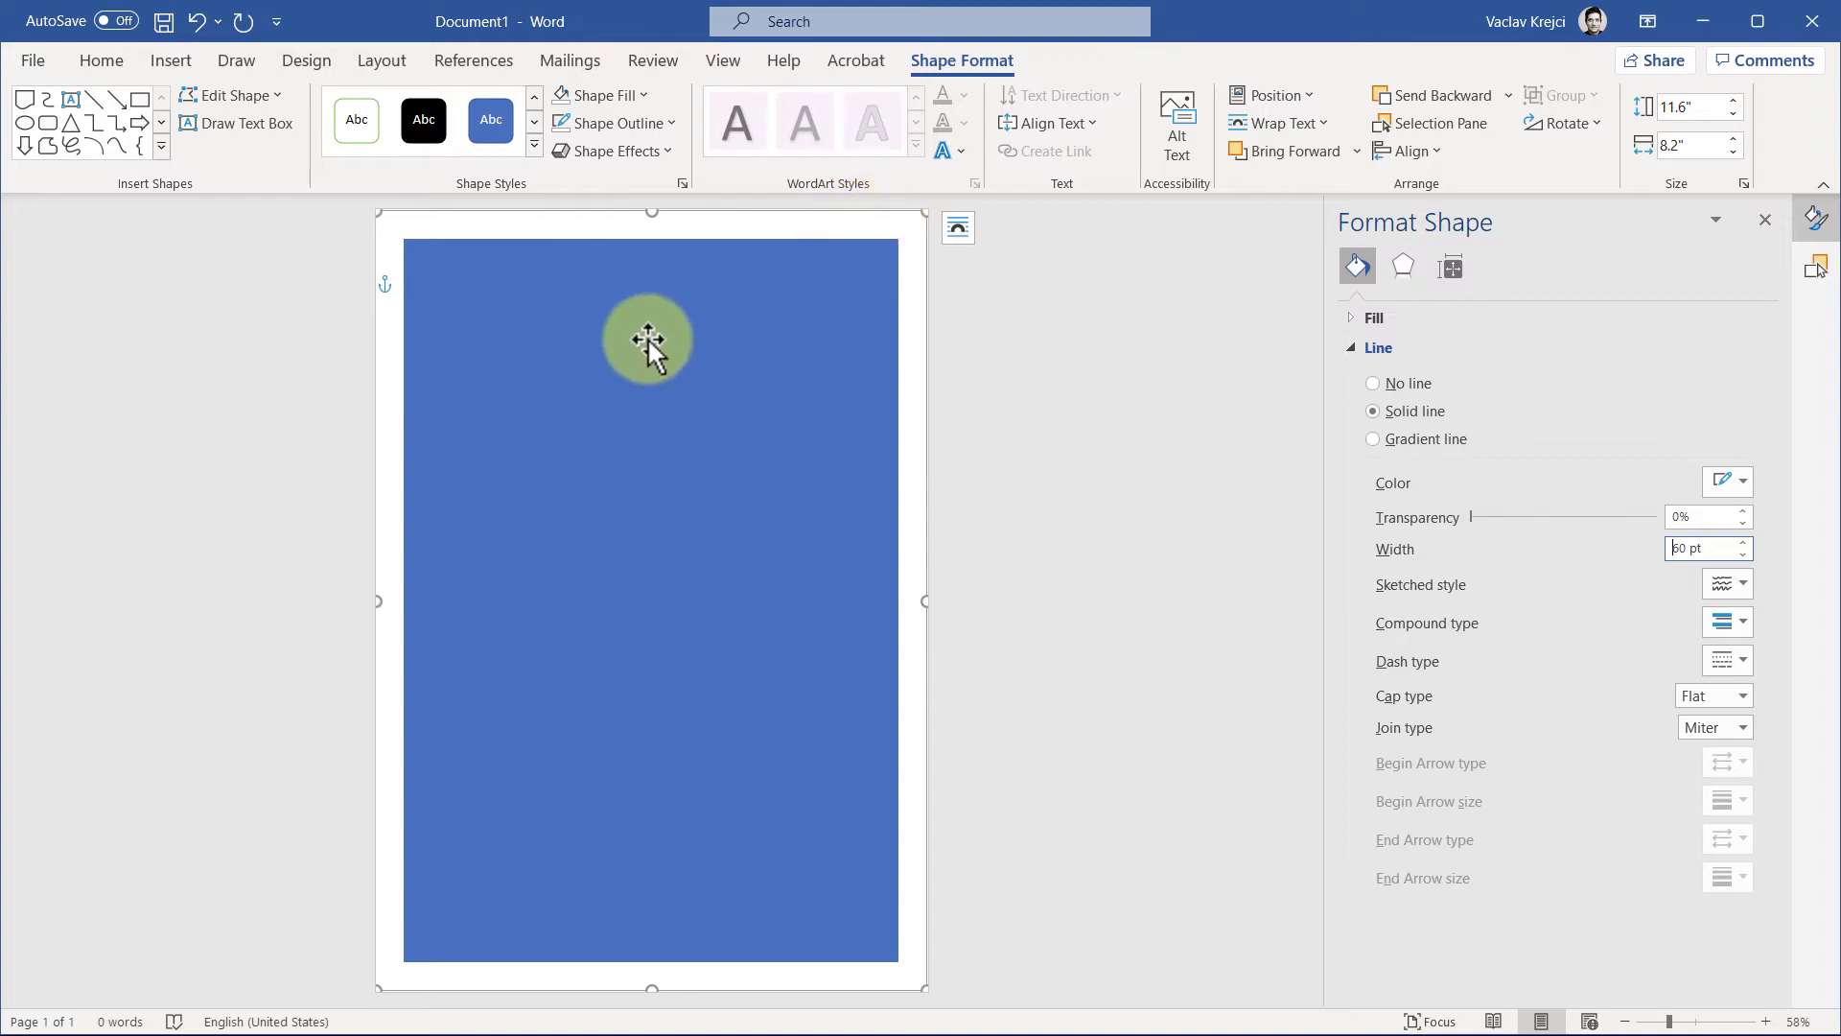
pyautogui.rightClick(604, 290)
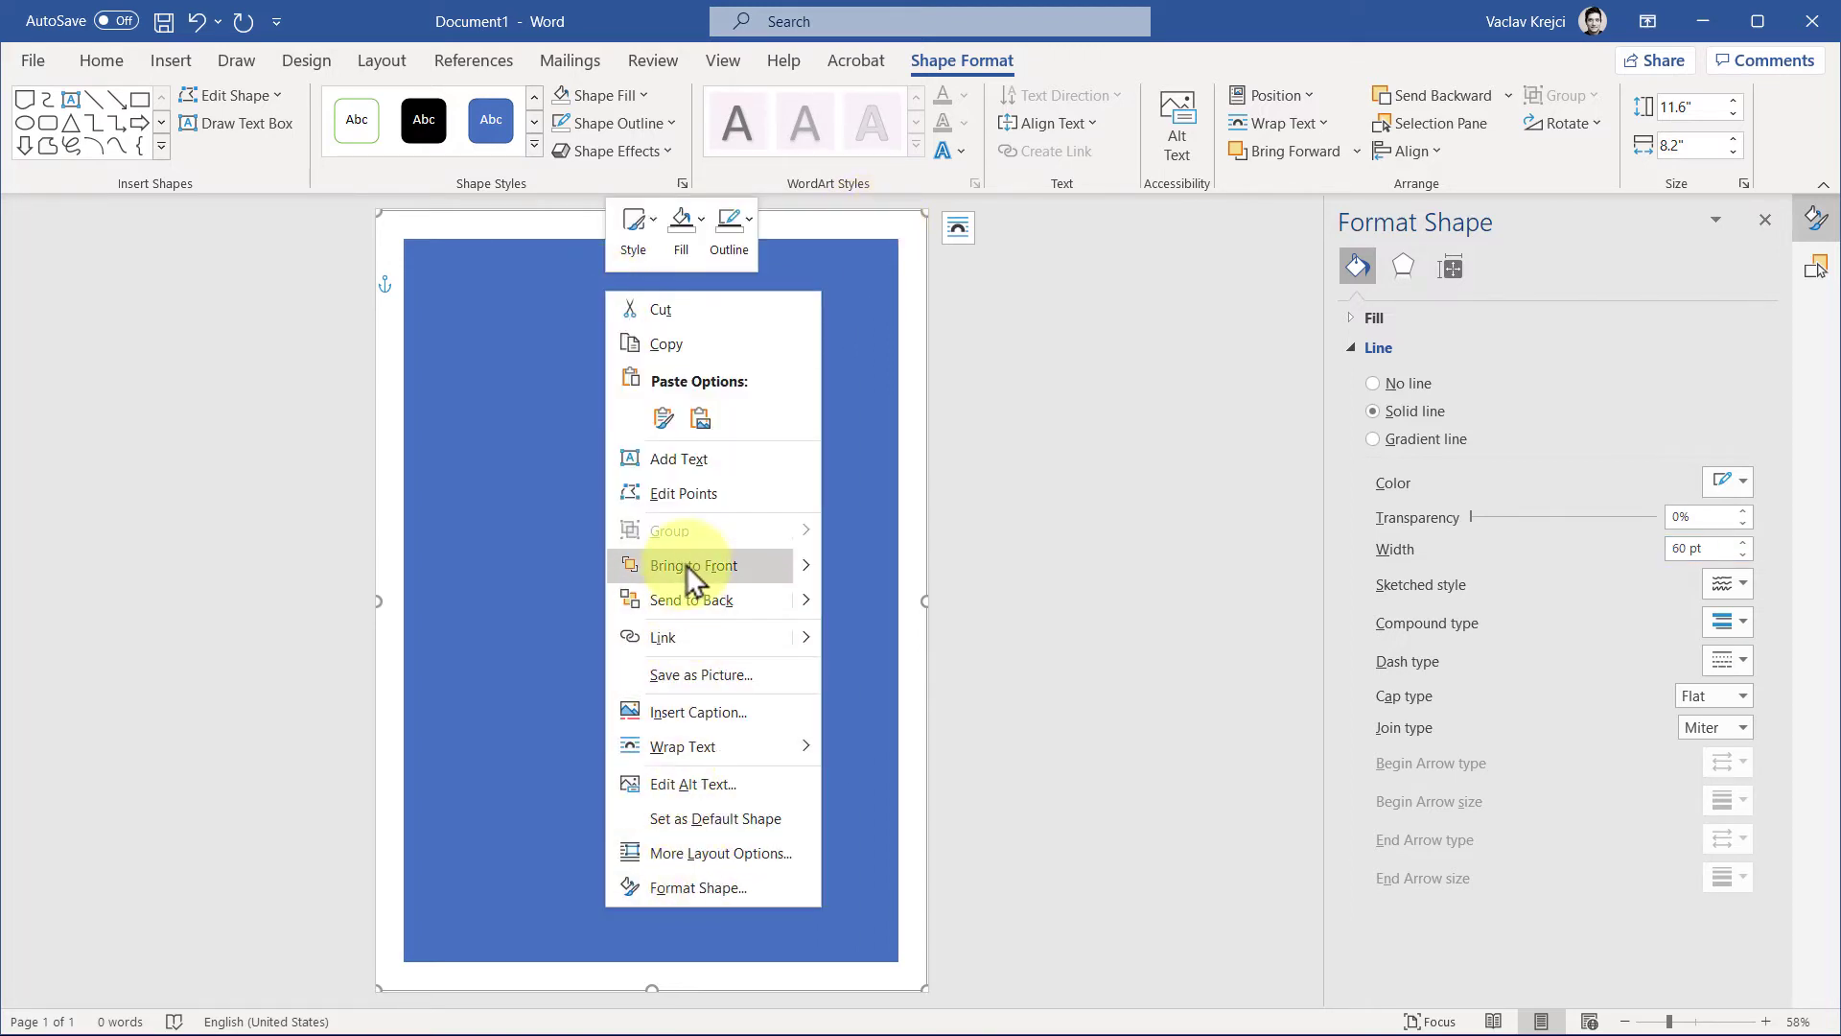
pyautogui.click(687, 599)
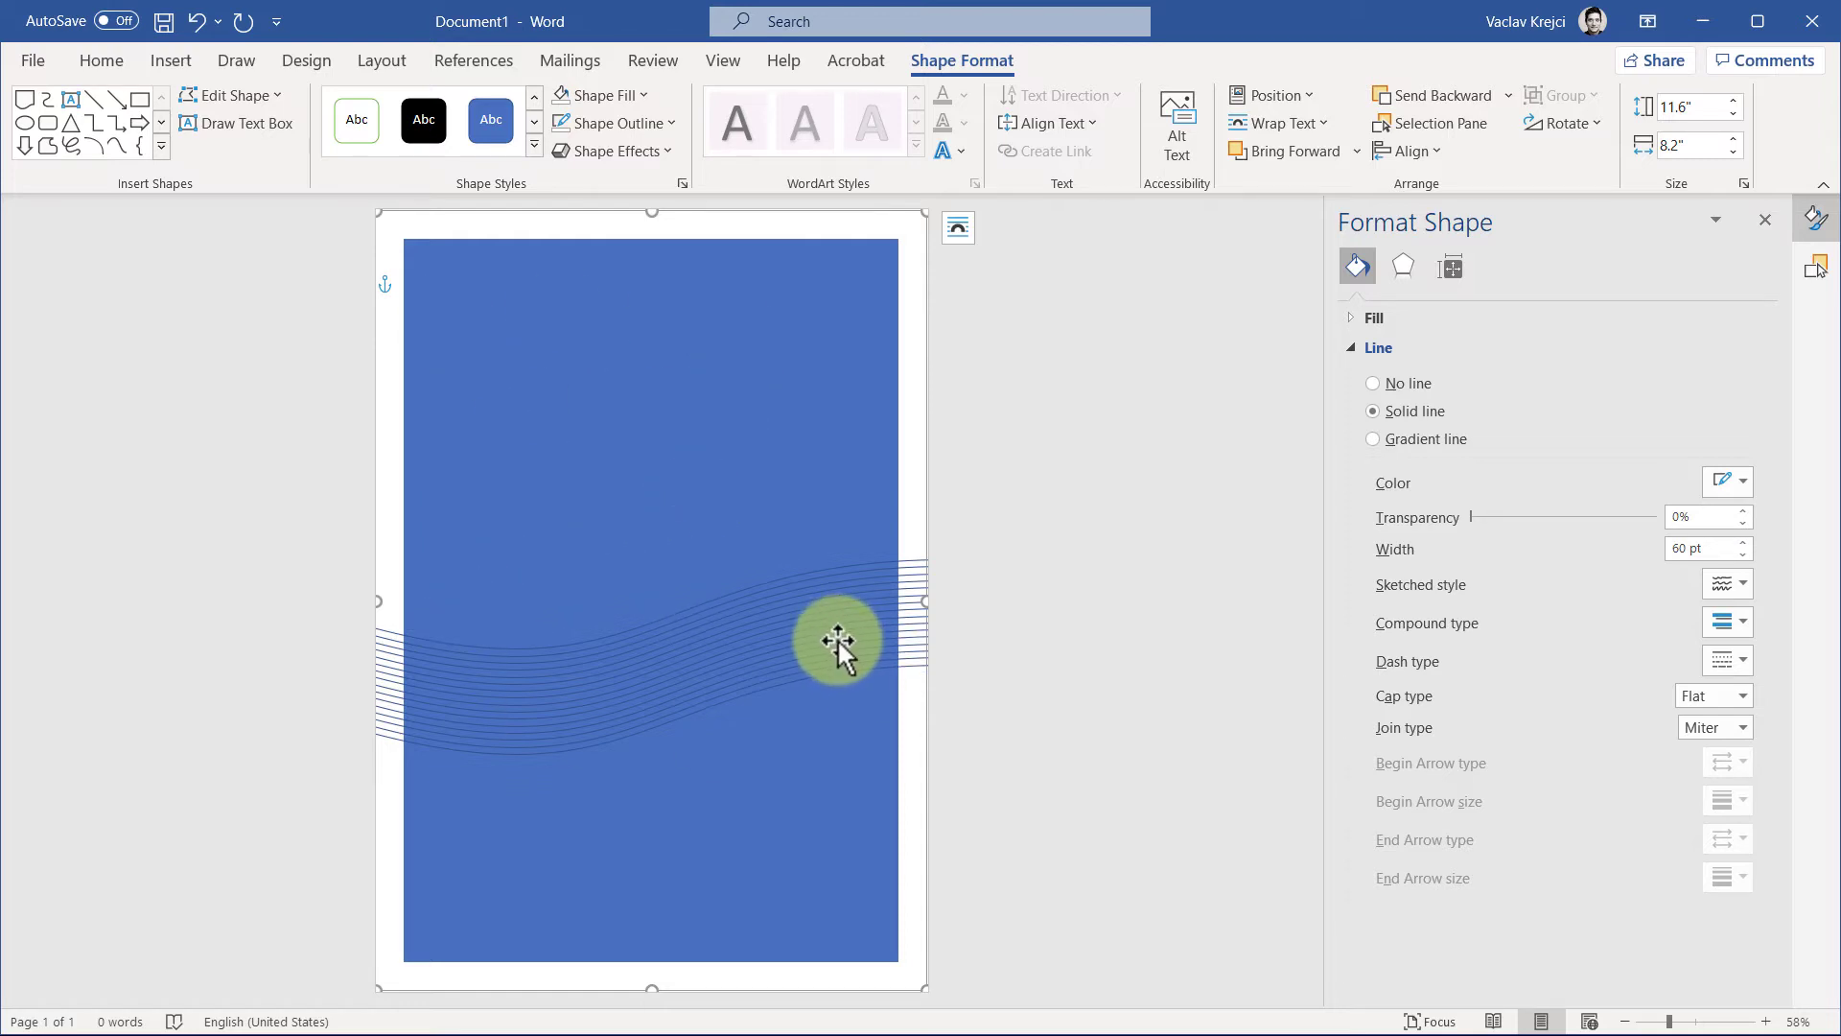
# Apply the Blue theme colour set to the document
pyautogui.click(306, 60)
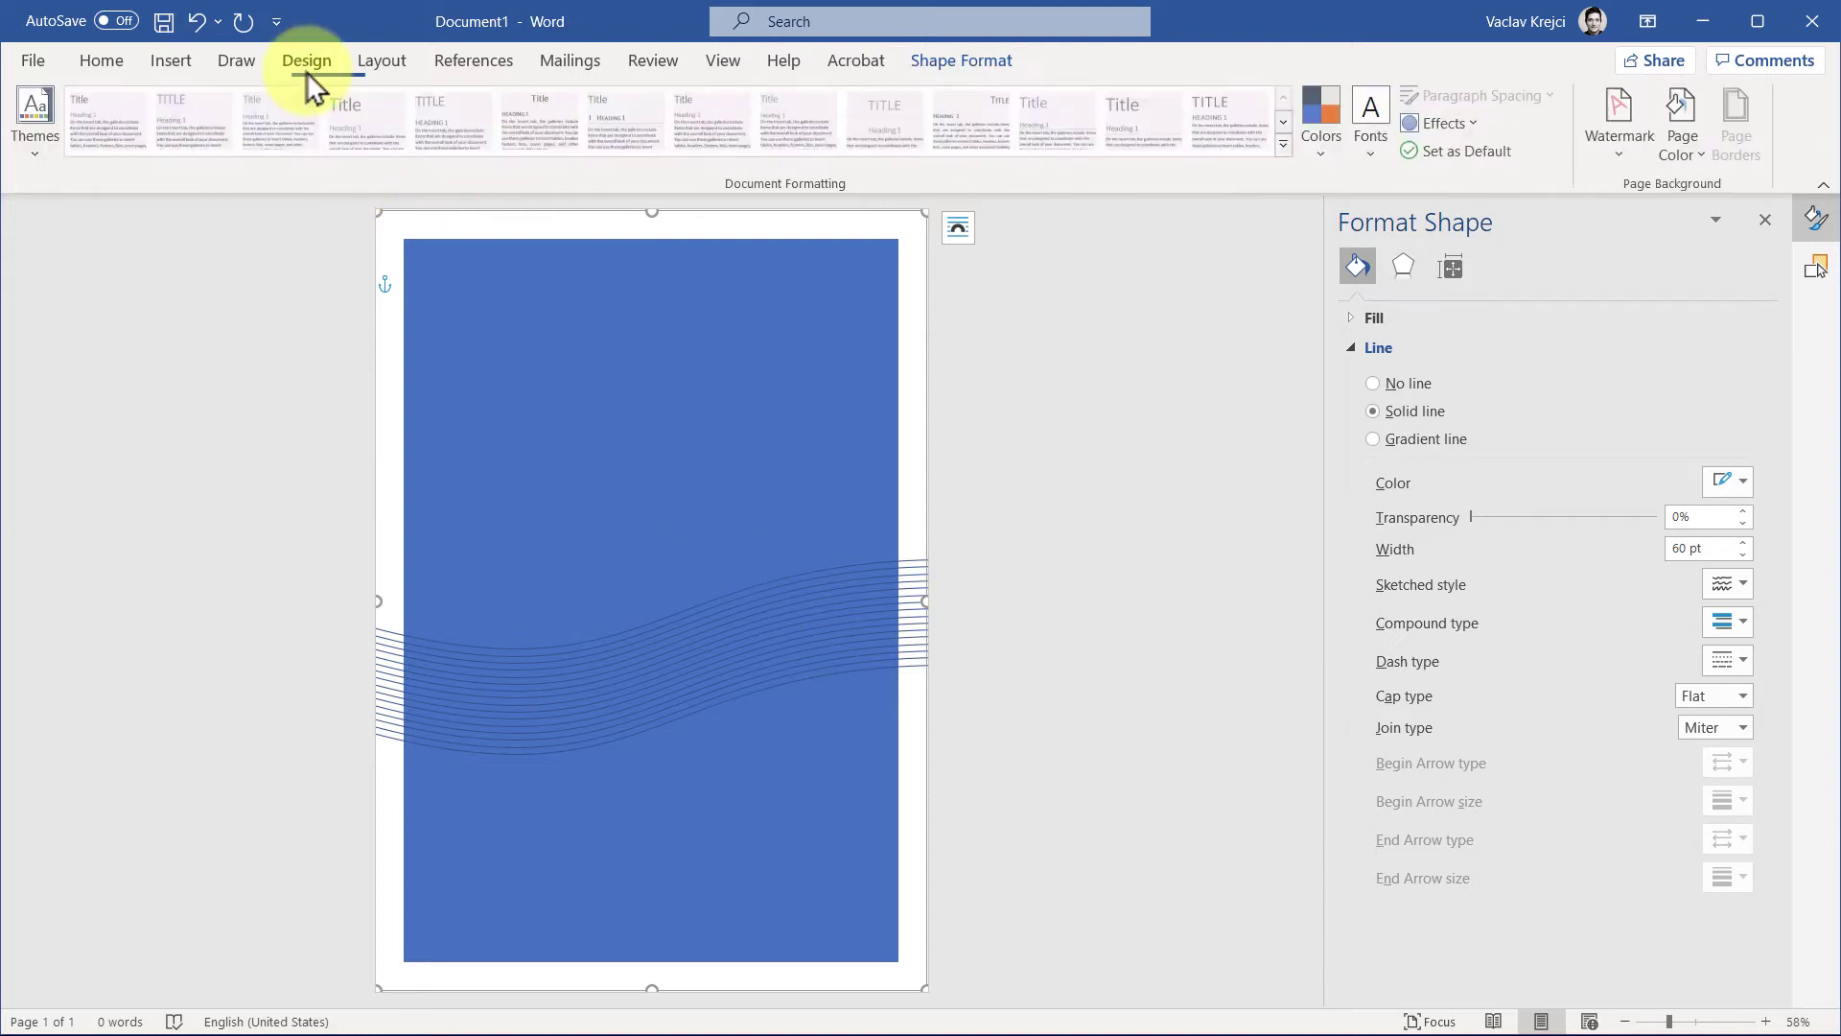
pyautogui.click(1321, 134)
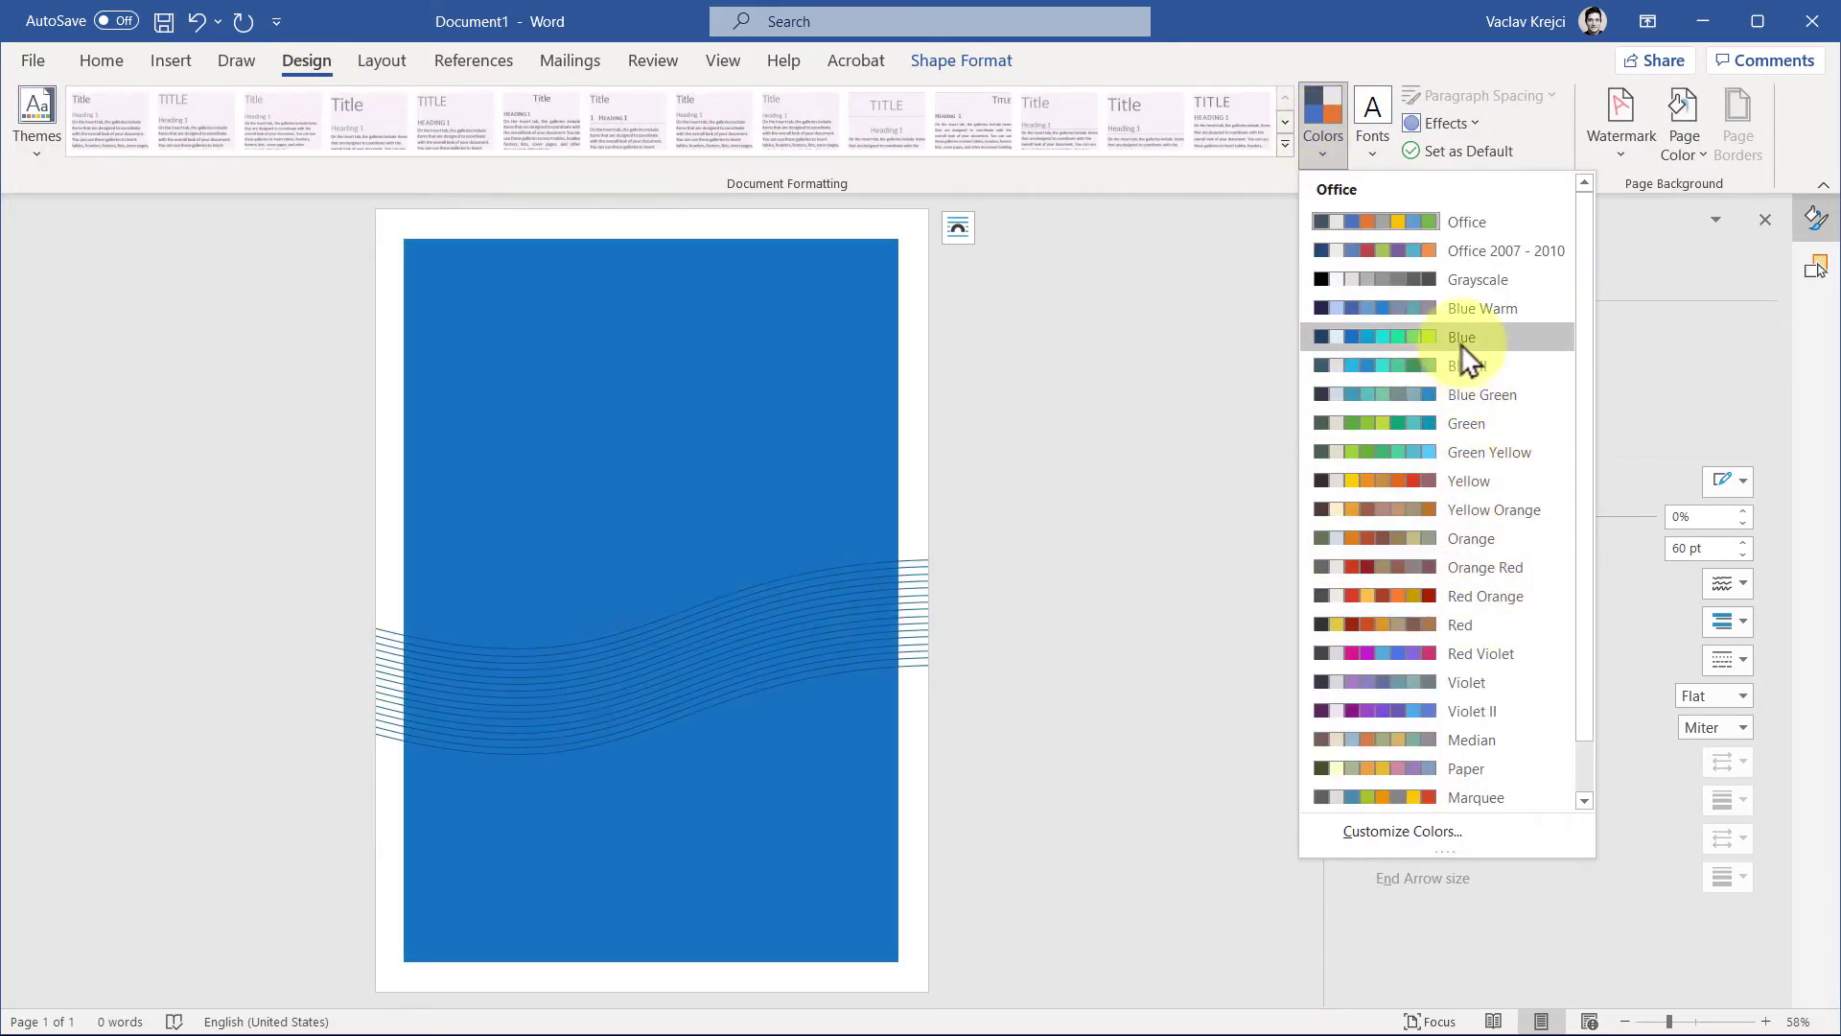
pyautogui.click(1459, 338)
# Fill the page rectangle with dark blue
pyautogui.click(524, 372)
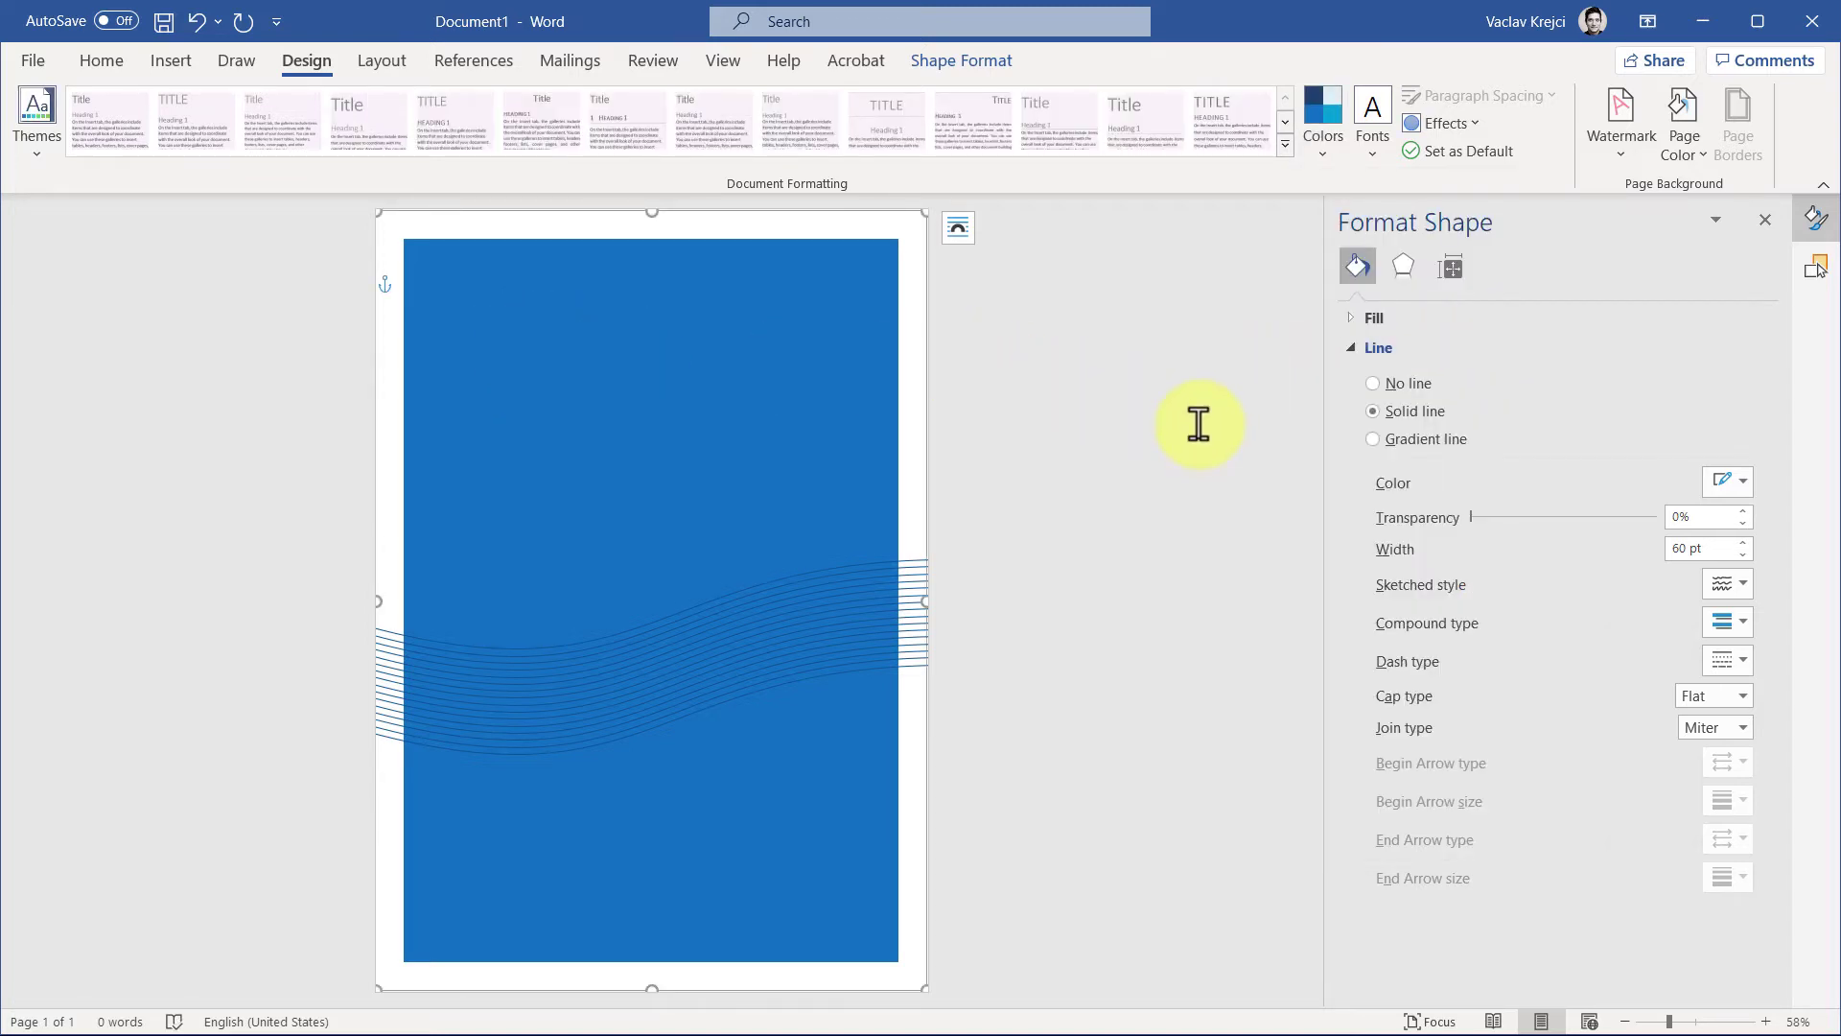
pyautogui.click(1385, 351)
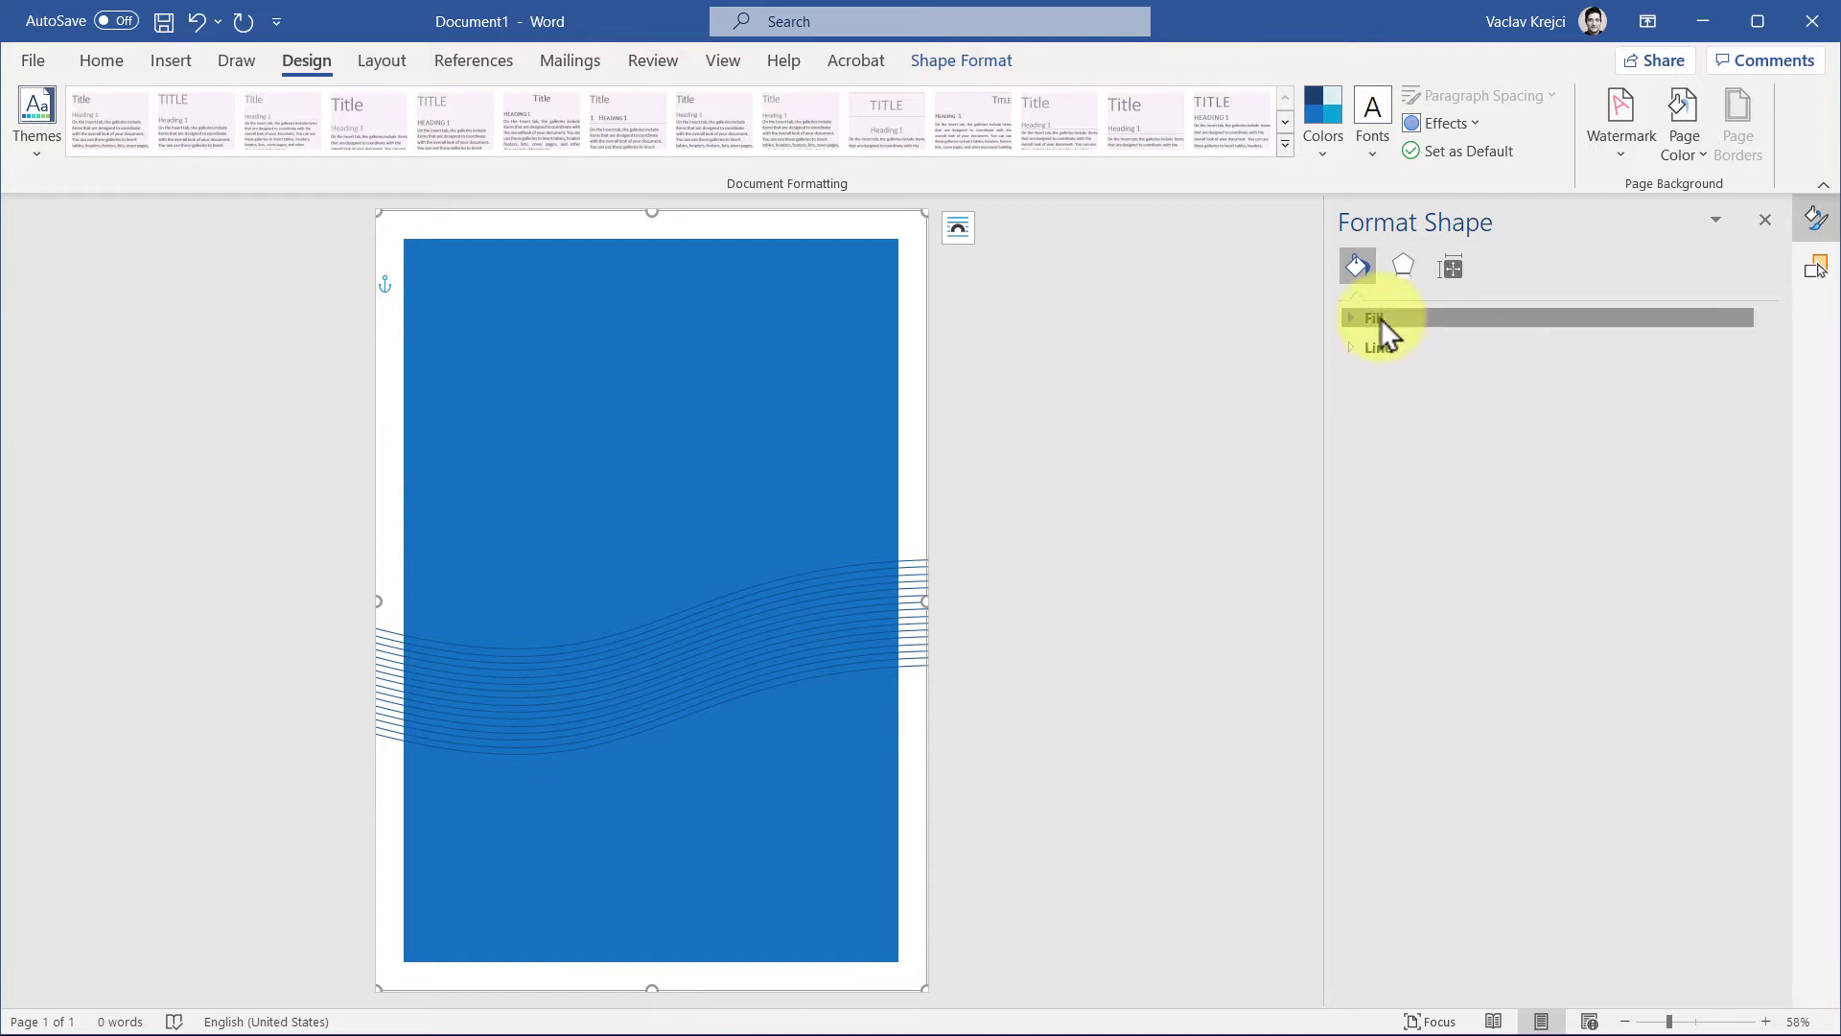
pyautogui.click(1379, 318)
pyautogui.click(1726, 509)
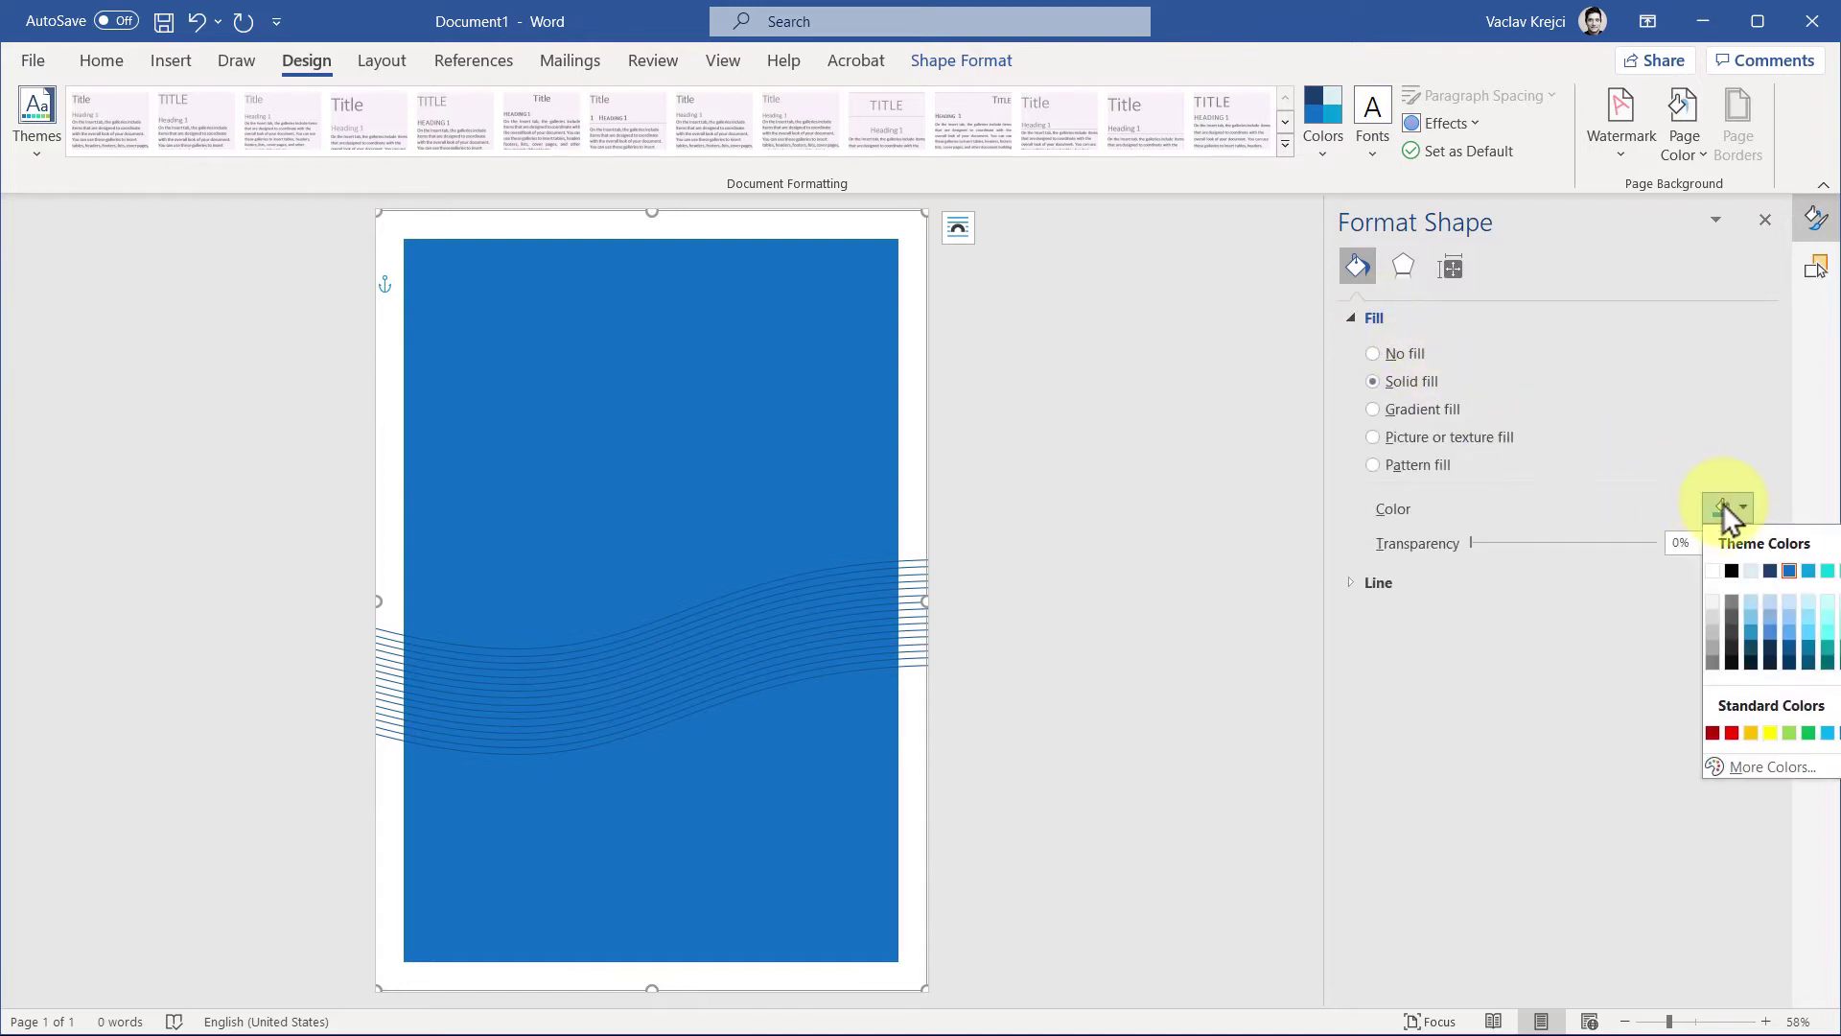
pyautogui.click(1787, 649)
# Recolour the wavy lines with a light line colour
pyautogui.click(909, 624)
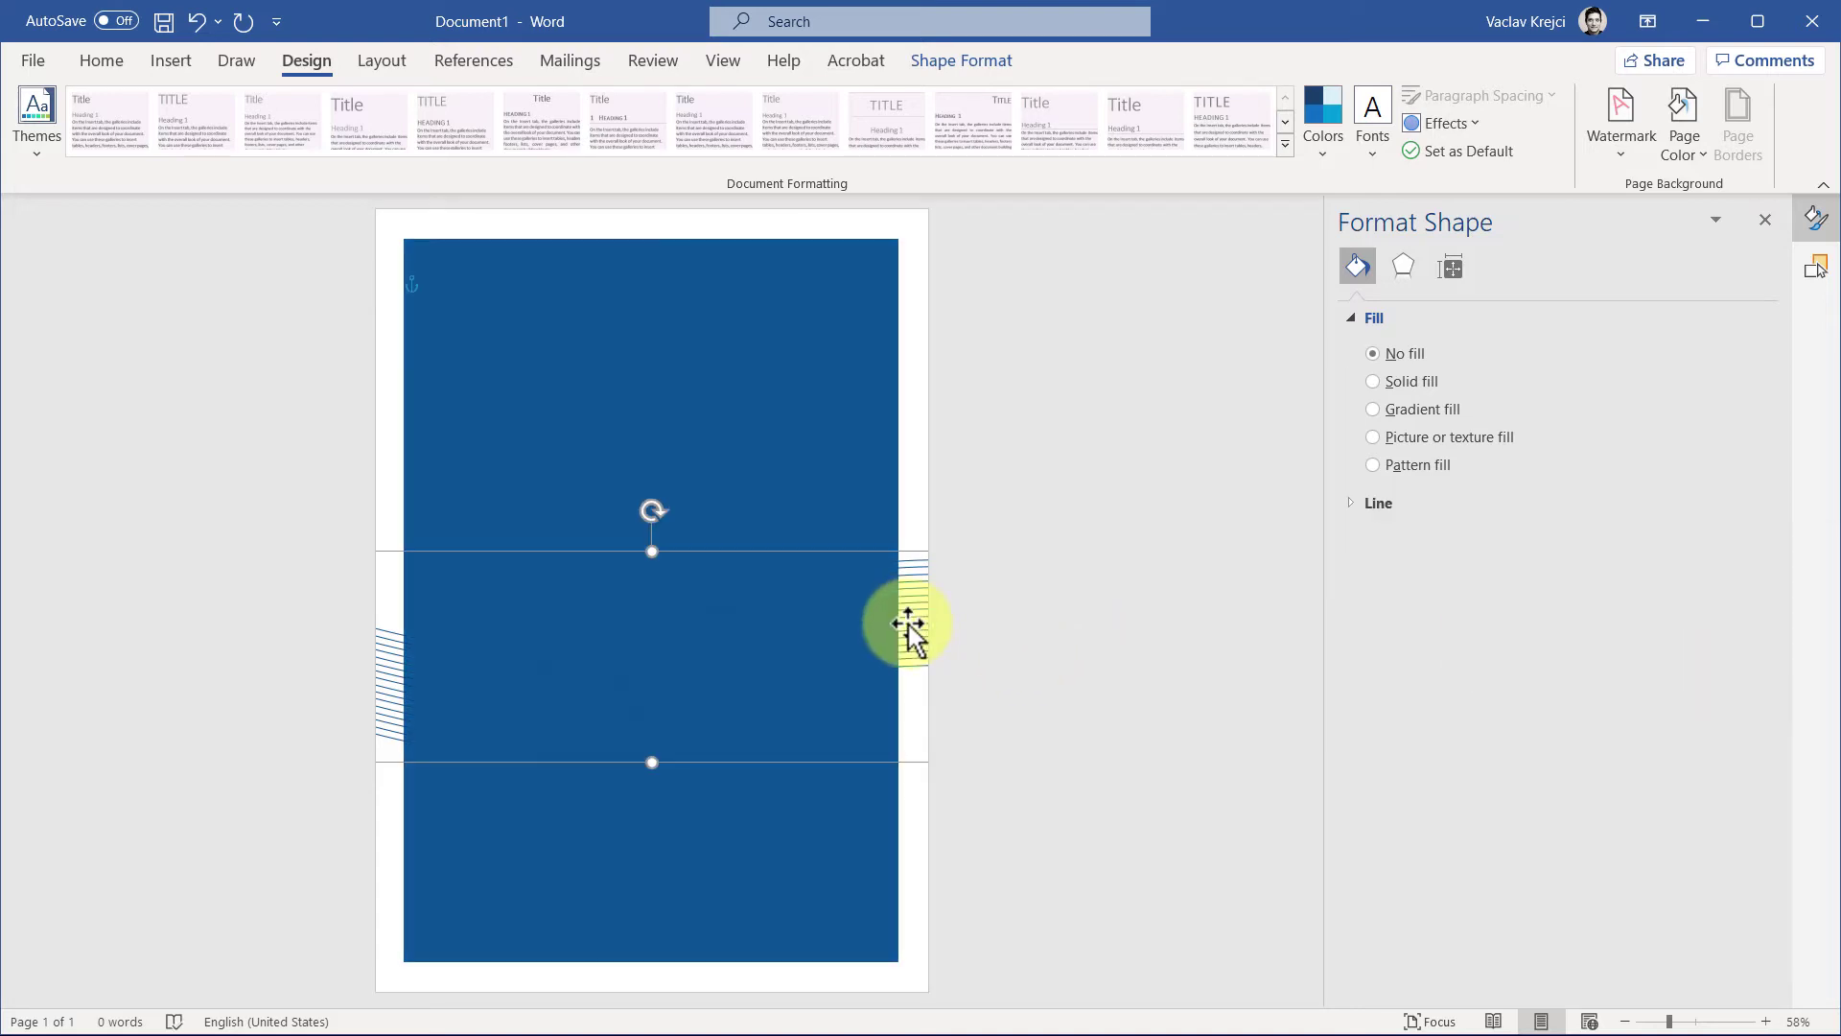
pyautogui.click(1386, 503)
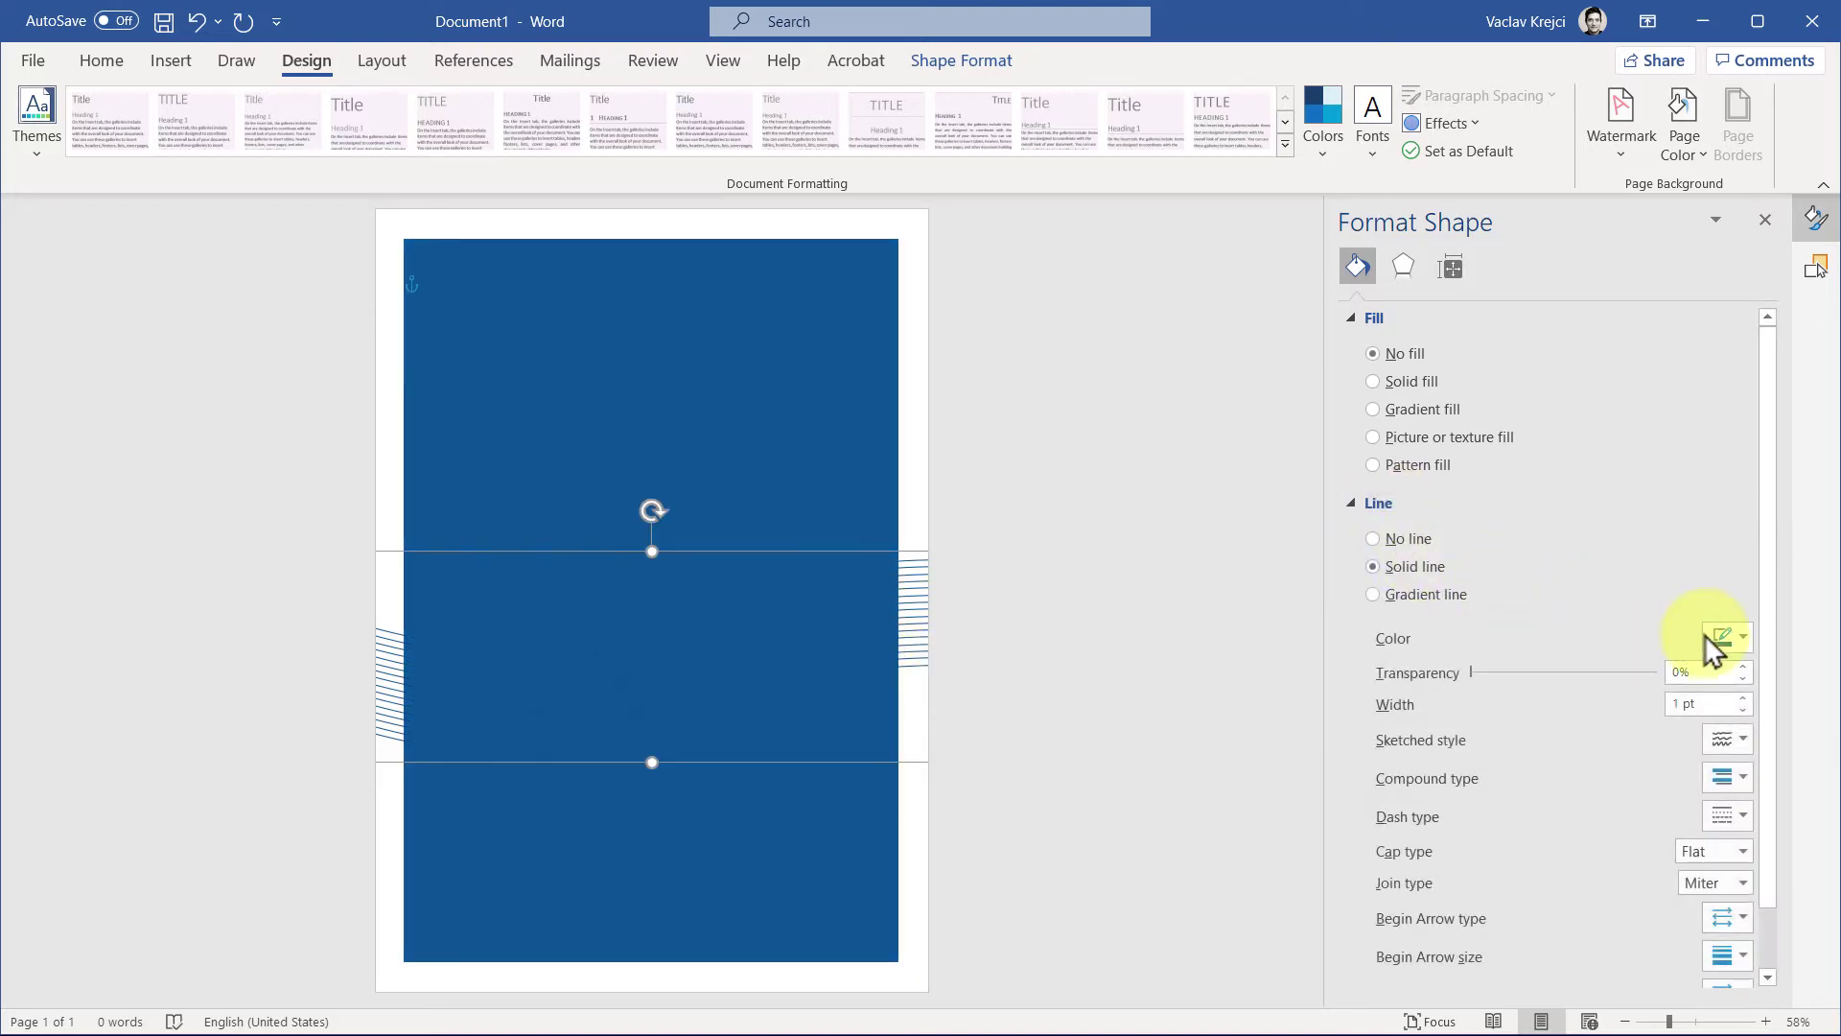
pyautogui.click(1716, 640)
pyautogui.click(1752, 744)
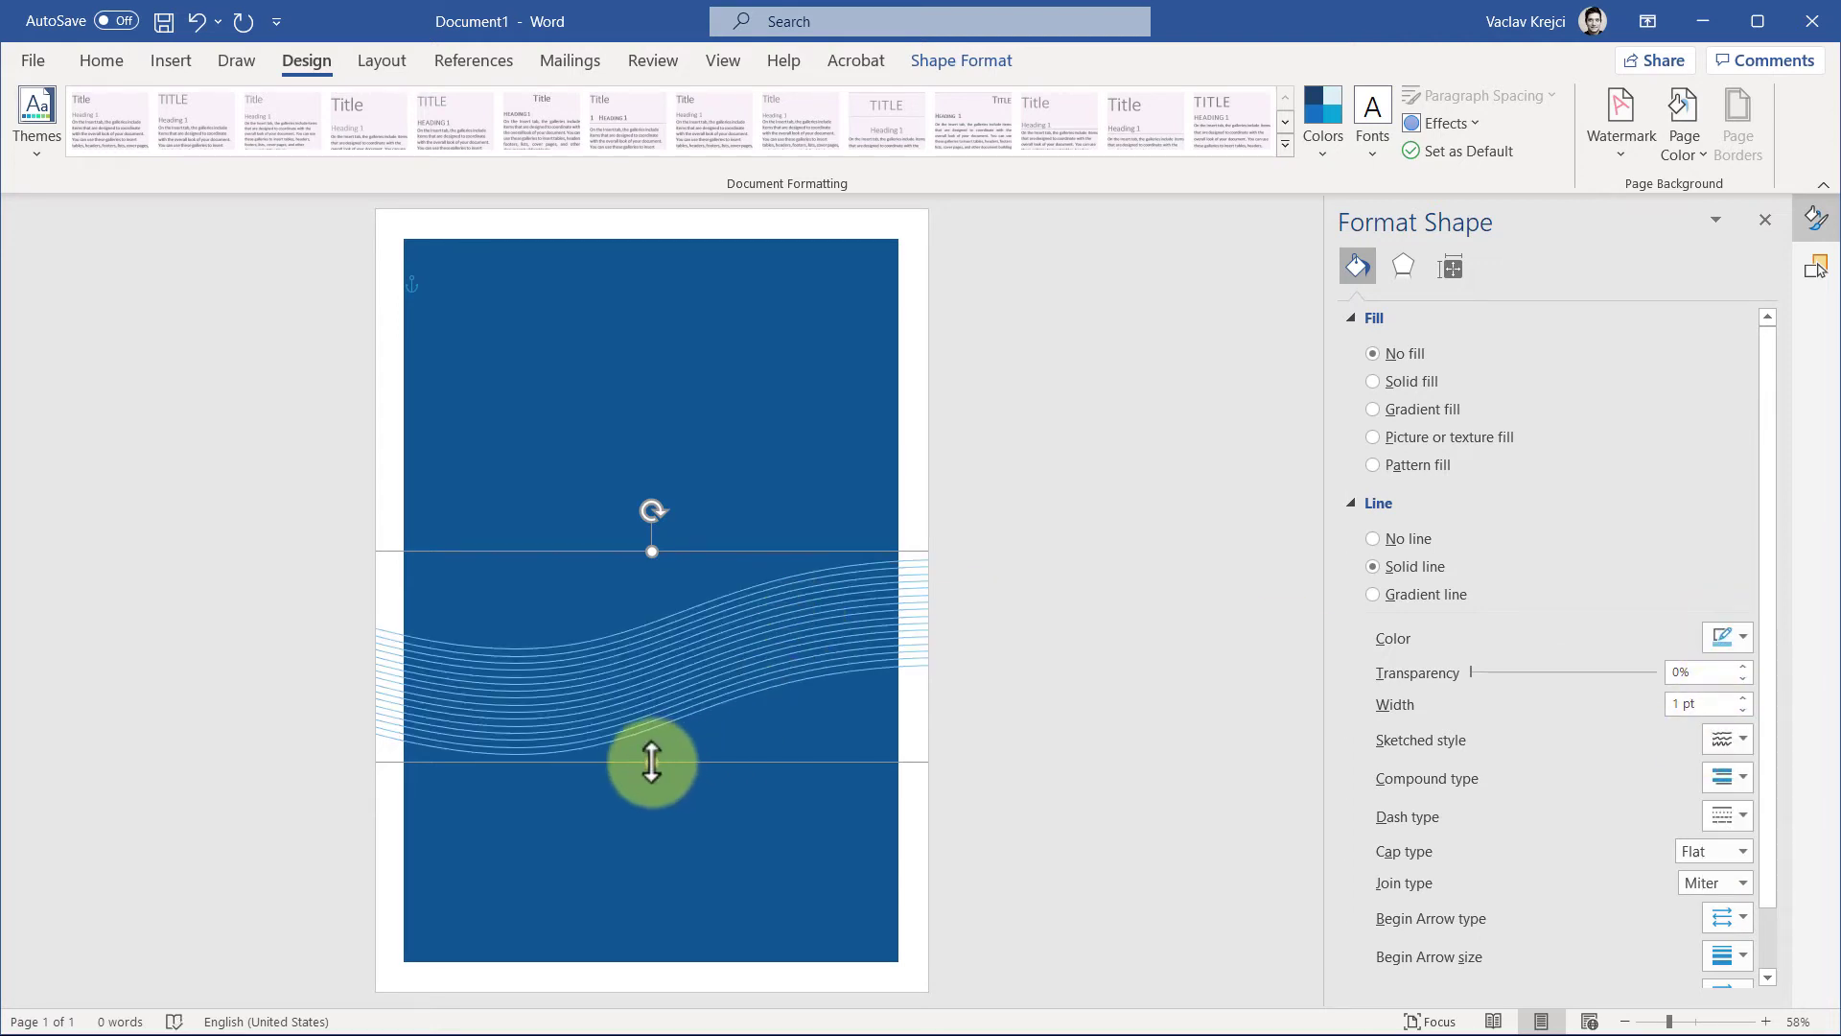
# Stretch the wavy lines taller and move them lower on the cover
pyautogui.moveTo(652, 763); pyautogui.dragTo(652, 794)
pyautogui.moveTo(658, 691); pyautogui.dragTo(664, 648)
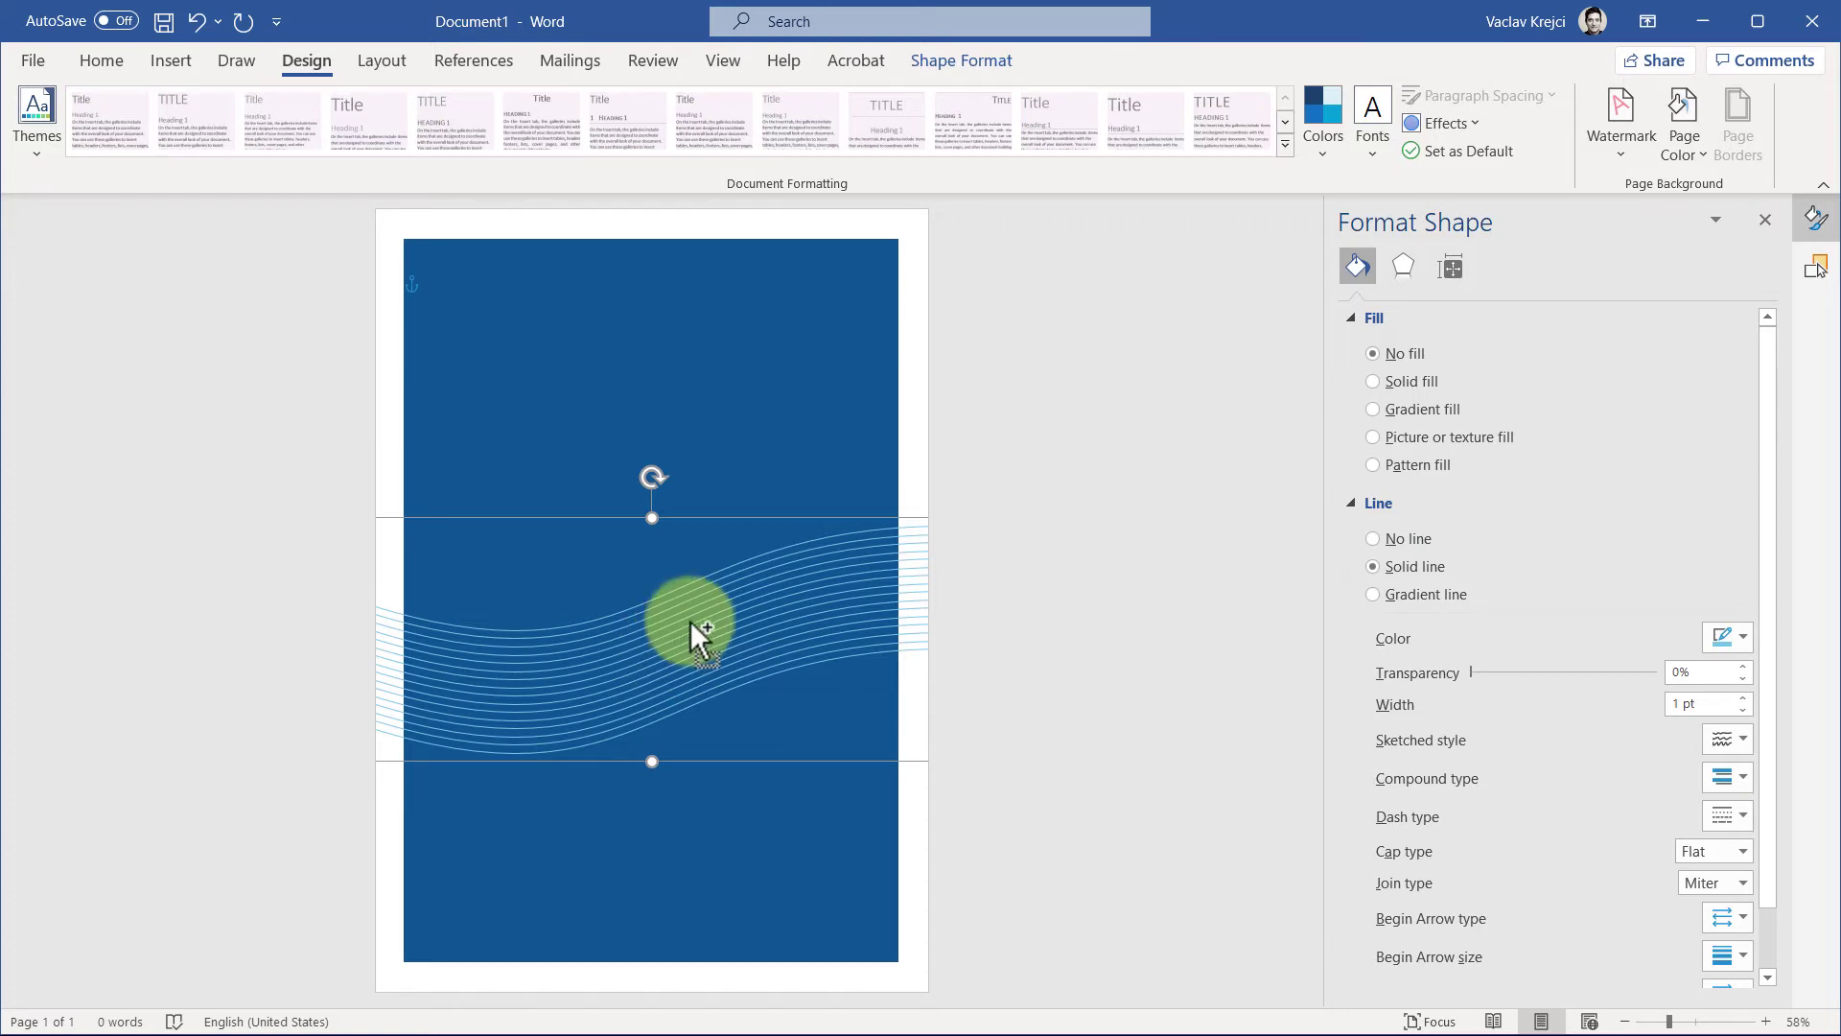
pyautogui.moveTo(689, 619)
pyautogui.mouseDown()
pyautogui.moveTo(682, 756)
pyautogui.moveTo(678, 423)
pyautogui.moveTo(658, 761)
pyautogui.moveTo(672, 405)
pyautogui.moveTo(658, 764)
pyautogui.moveTo(658, 411)
pyautogui.moveTo(645, 480)
pyautogui.moveTo(658, 752)
pyautogui.moveTo(665, 361)
pyautogui.moveTo(656, 763)
pyautogui.moveTo(678, 600)
pyautogui.moveTo(667, 746)
pyautogui.mouseUp()
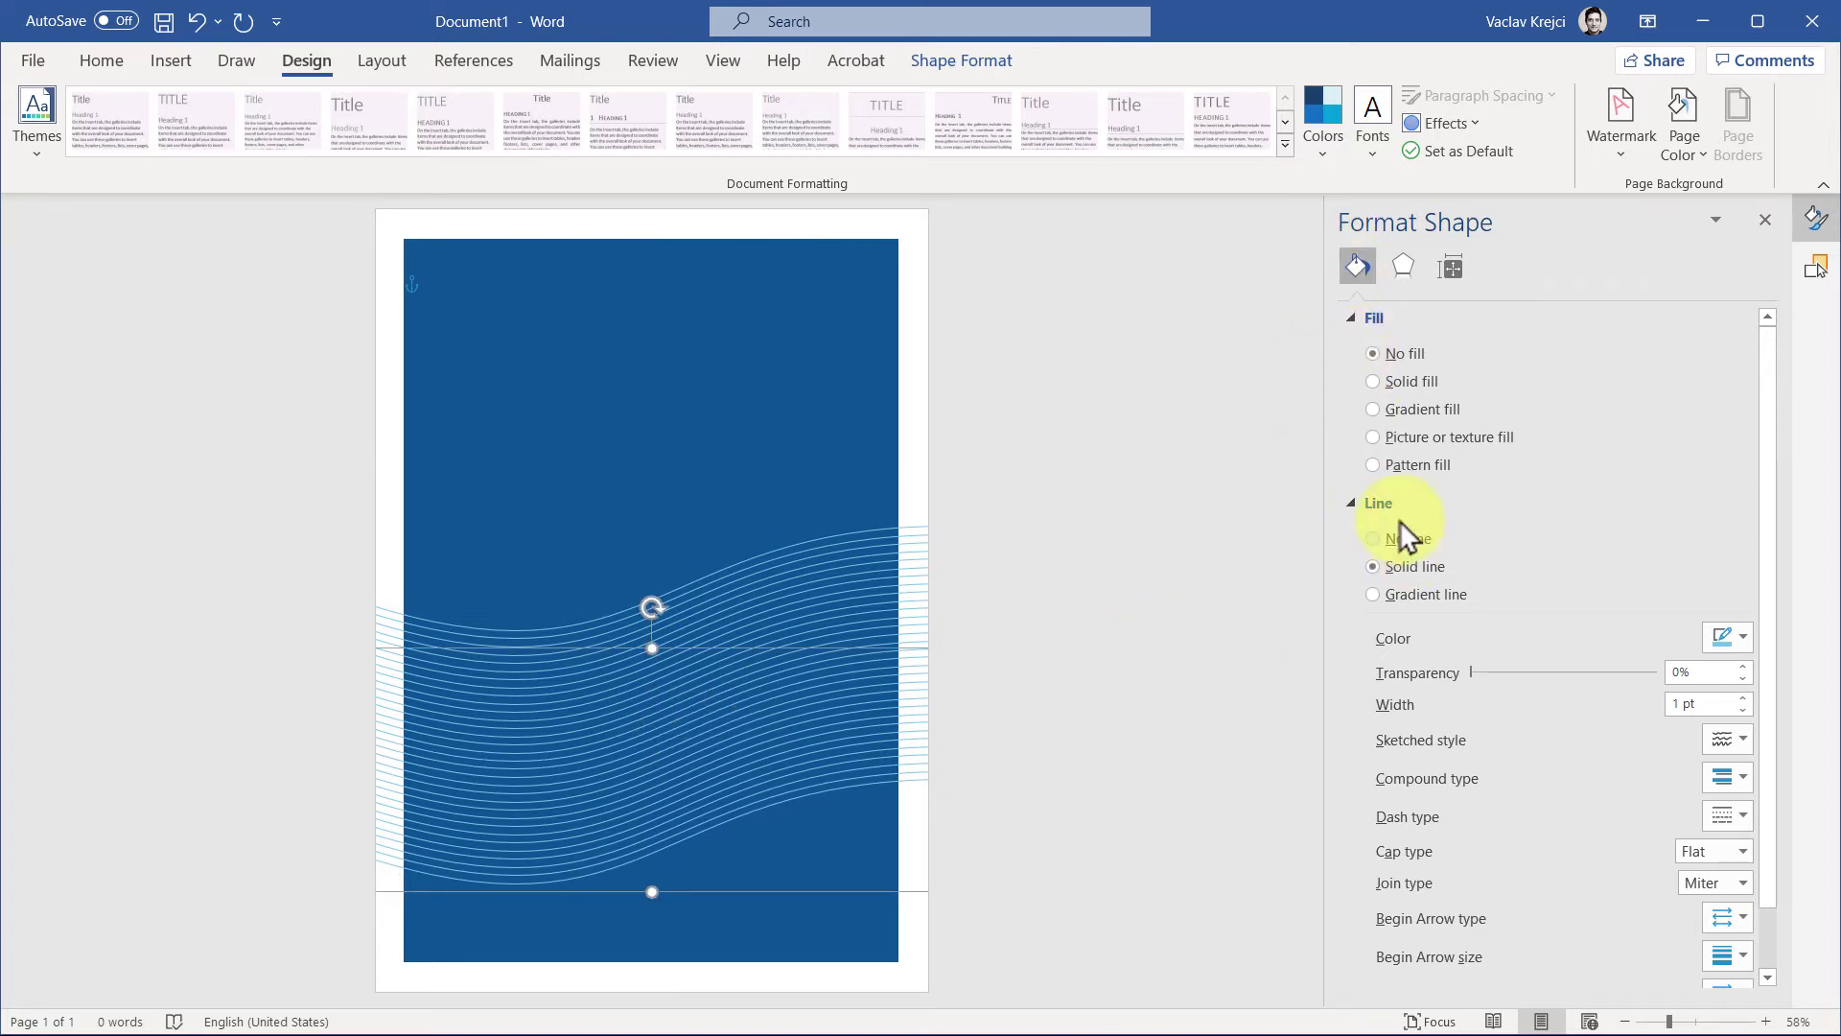
# Change the wavy lines' colour to white and deselect them
pyautogui.click(1741, 639)
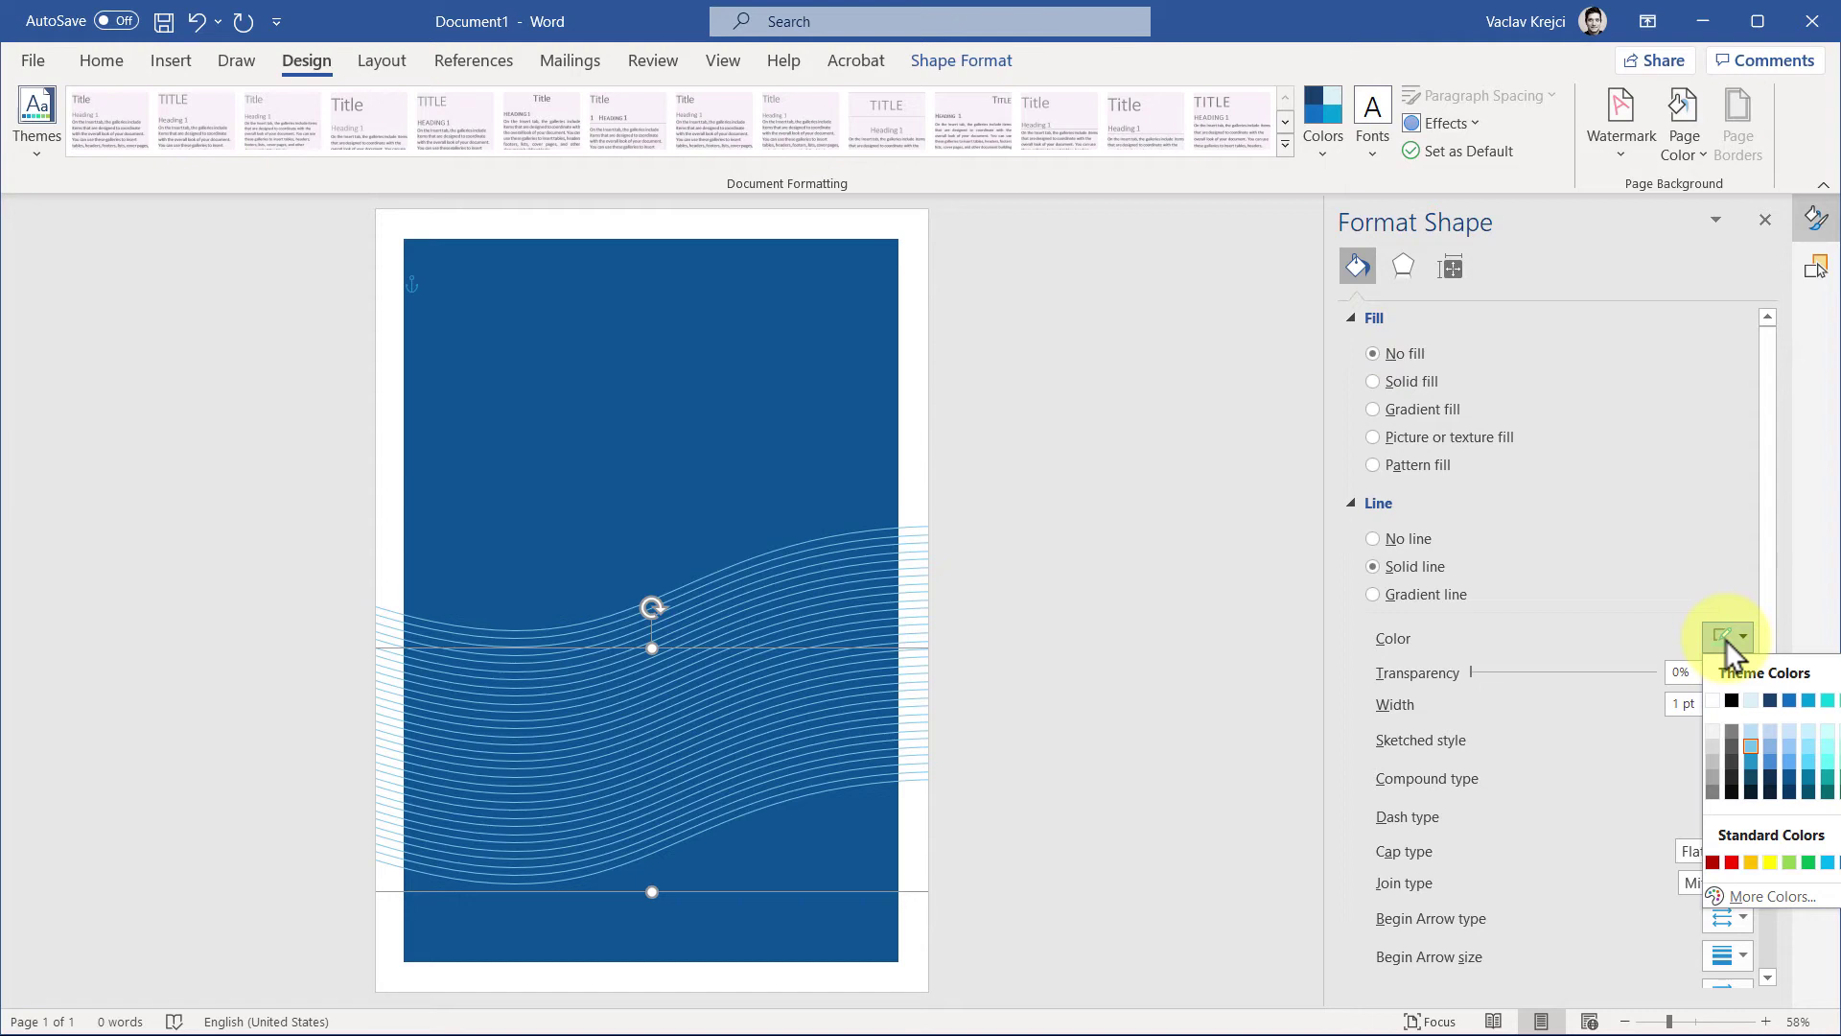
pyautogui.click(1712, 700)
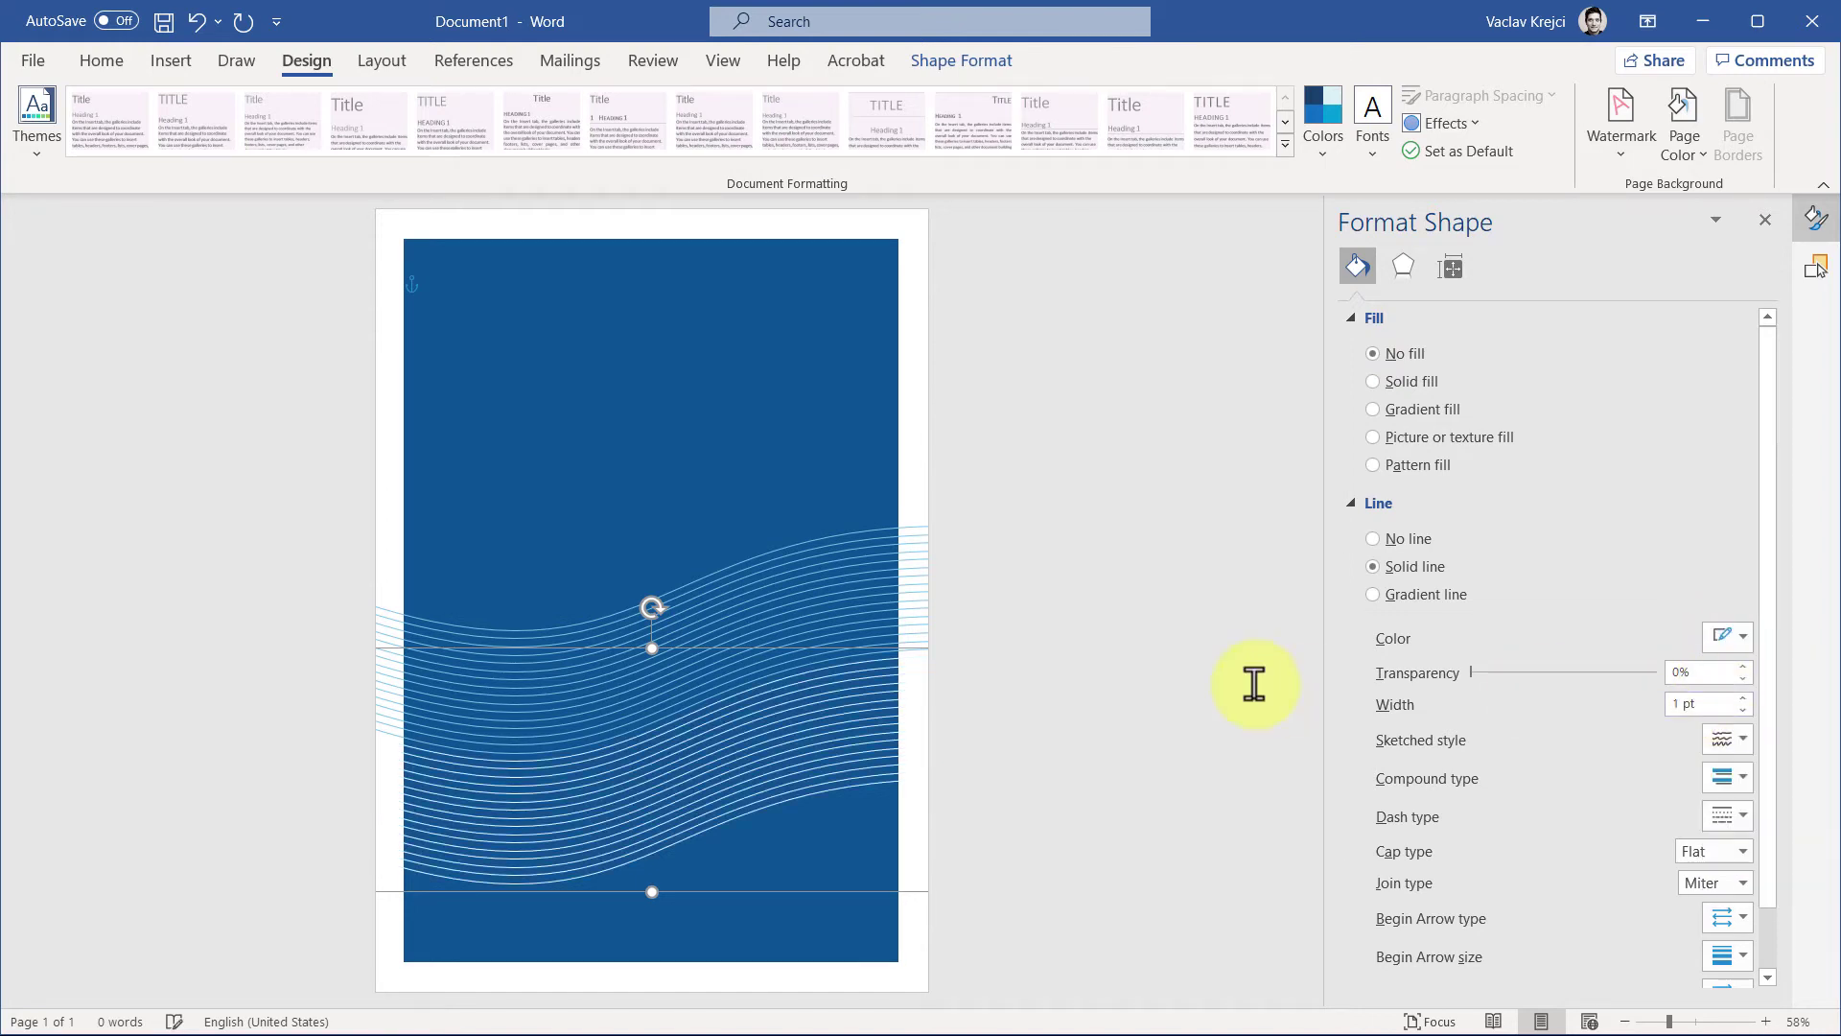
pyautogui.click(1001, 468)
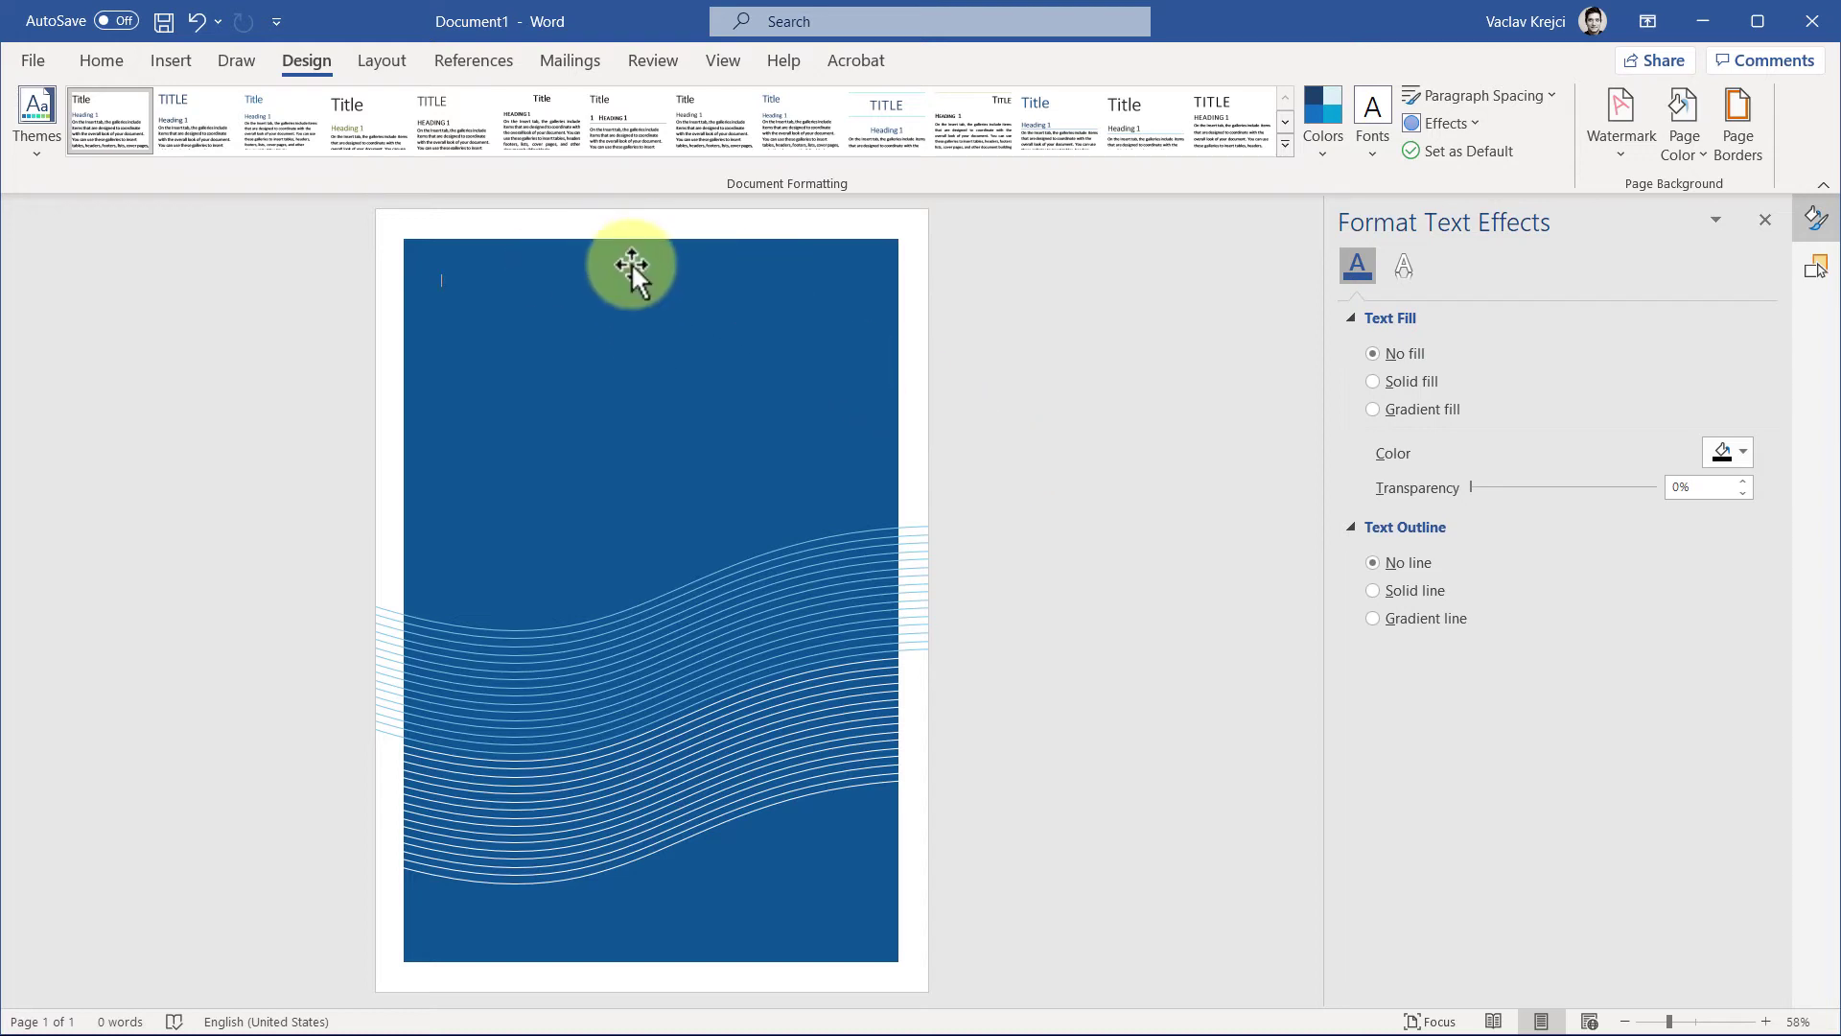
# Draw a text box in the upper area of the cover
pyautogui.click(170, 57)
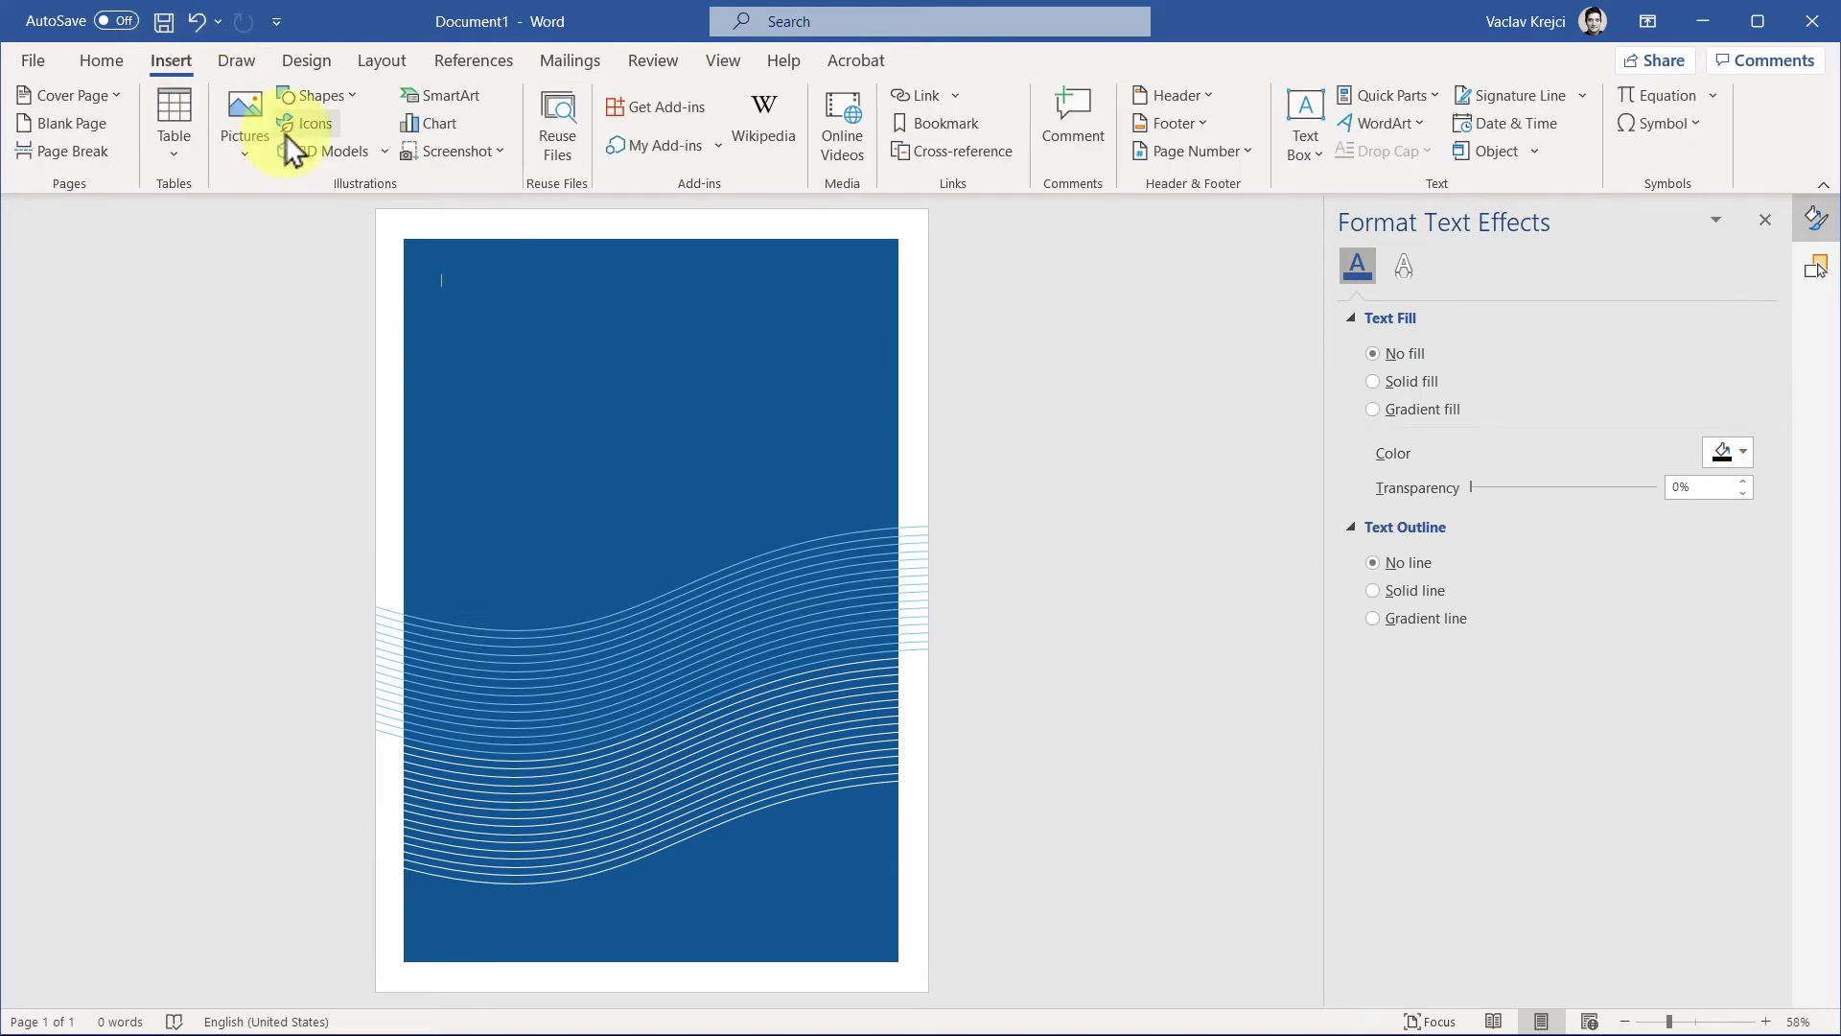
pyautogui.click(315, 96)
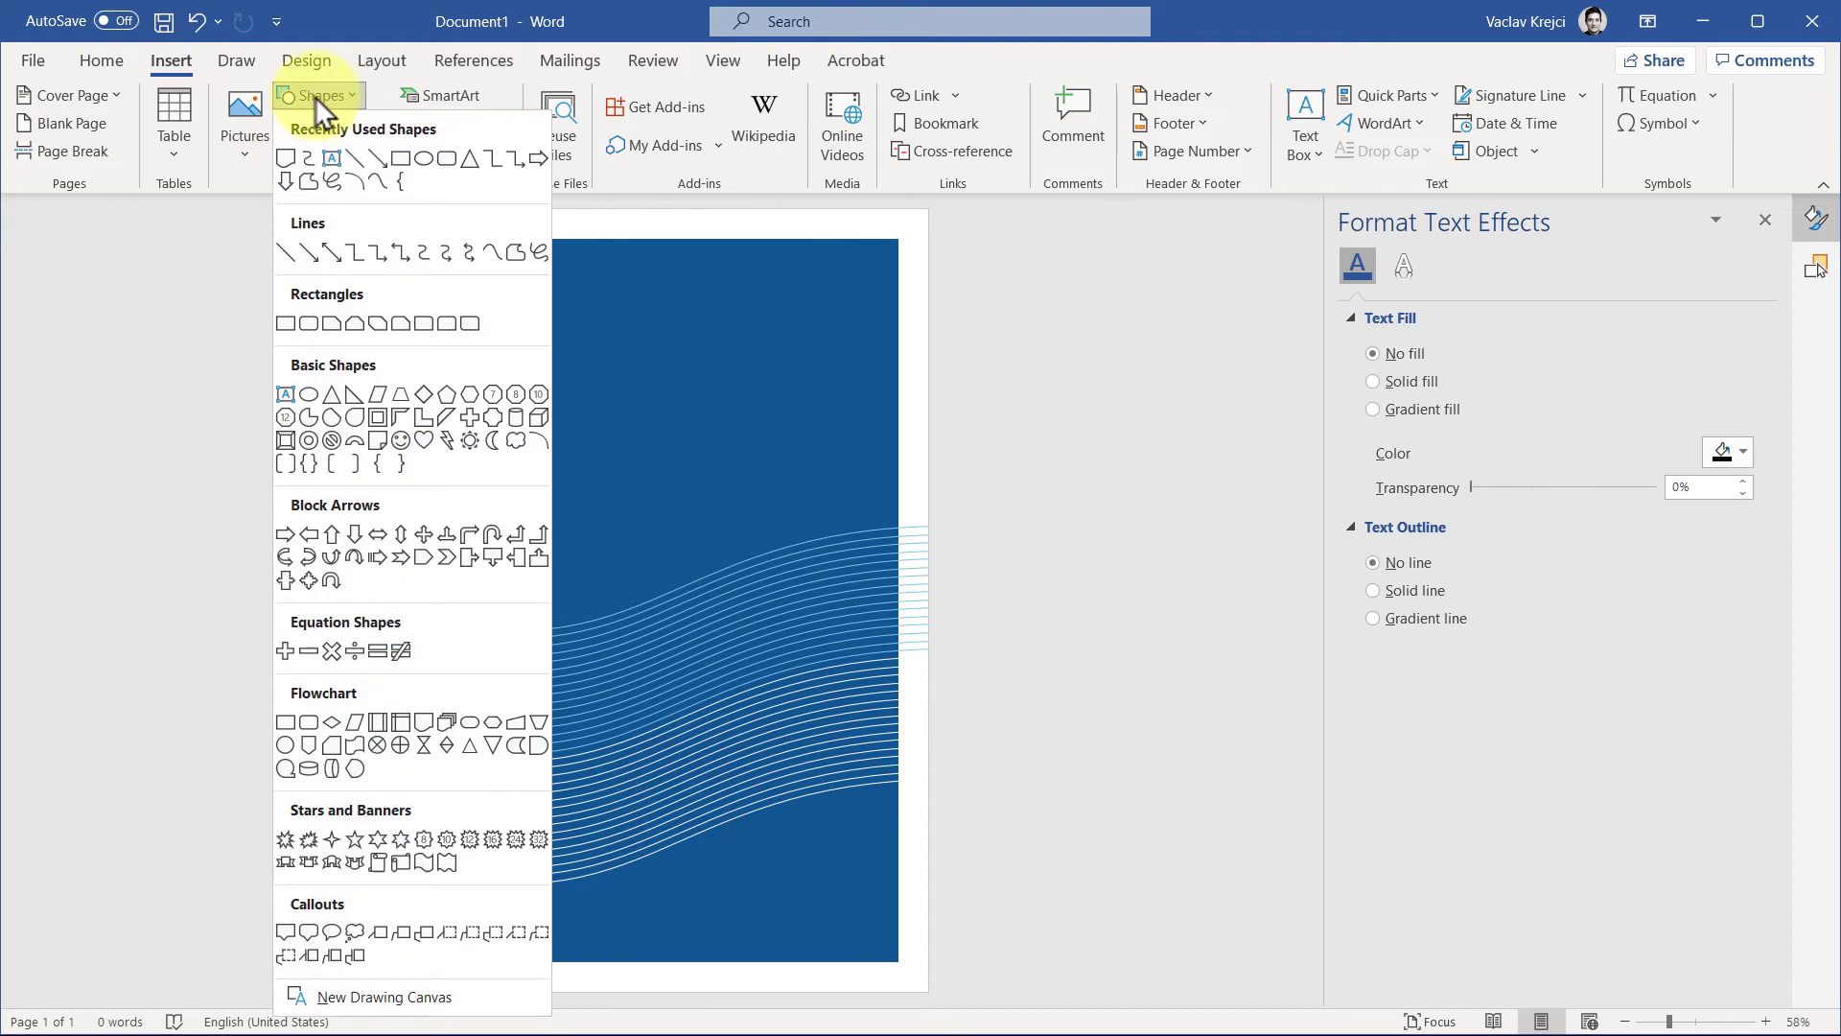
pyautogui.click(331, 159)
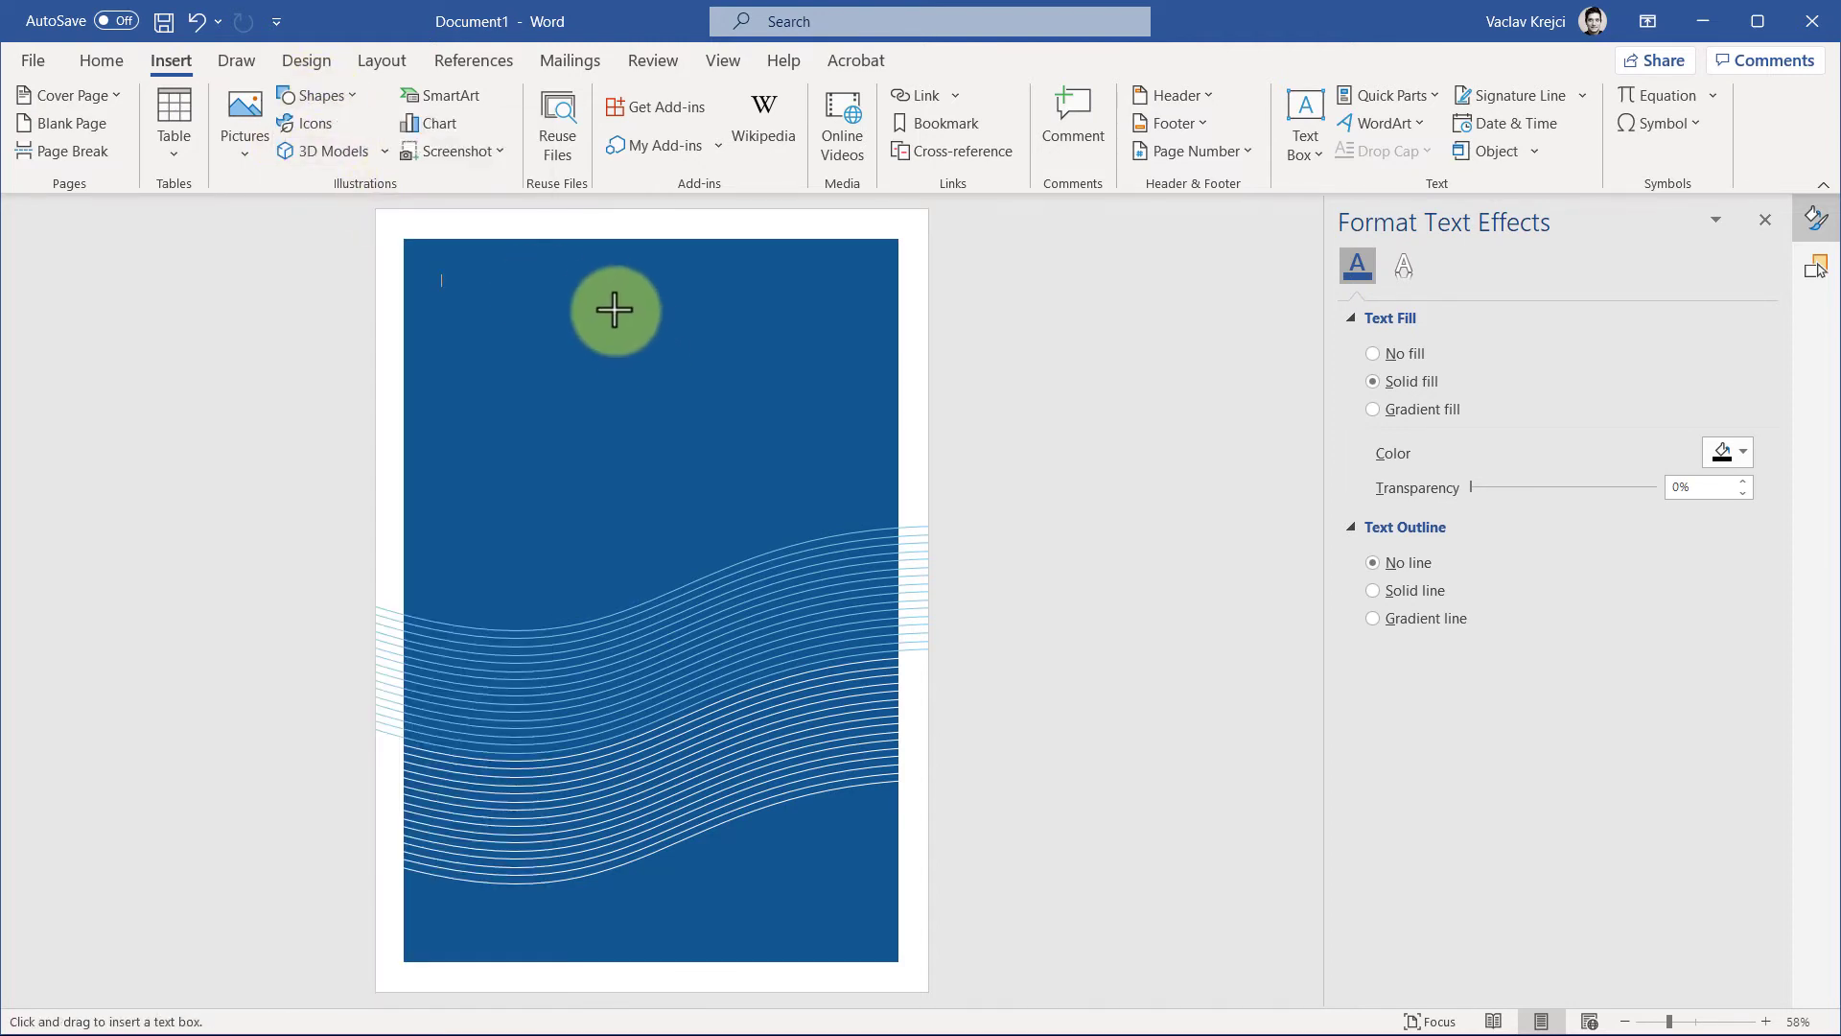
pyautogui.moveTo(594, 284); pyautogui.dragTo(866, 499)
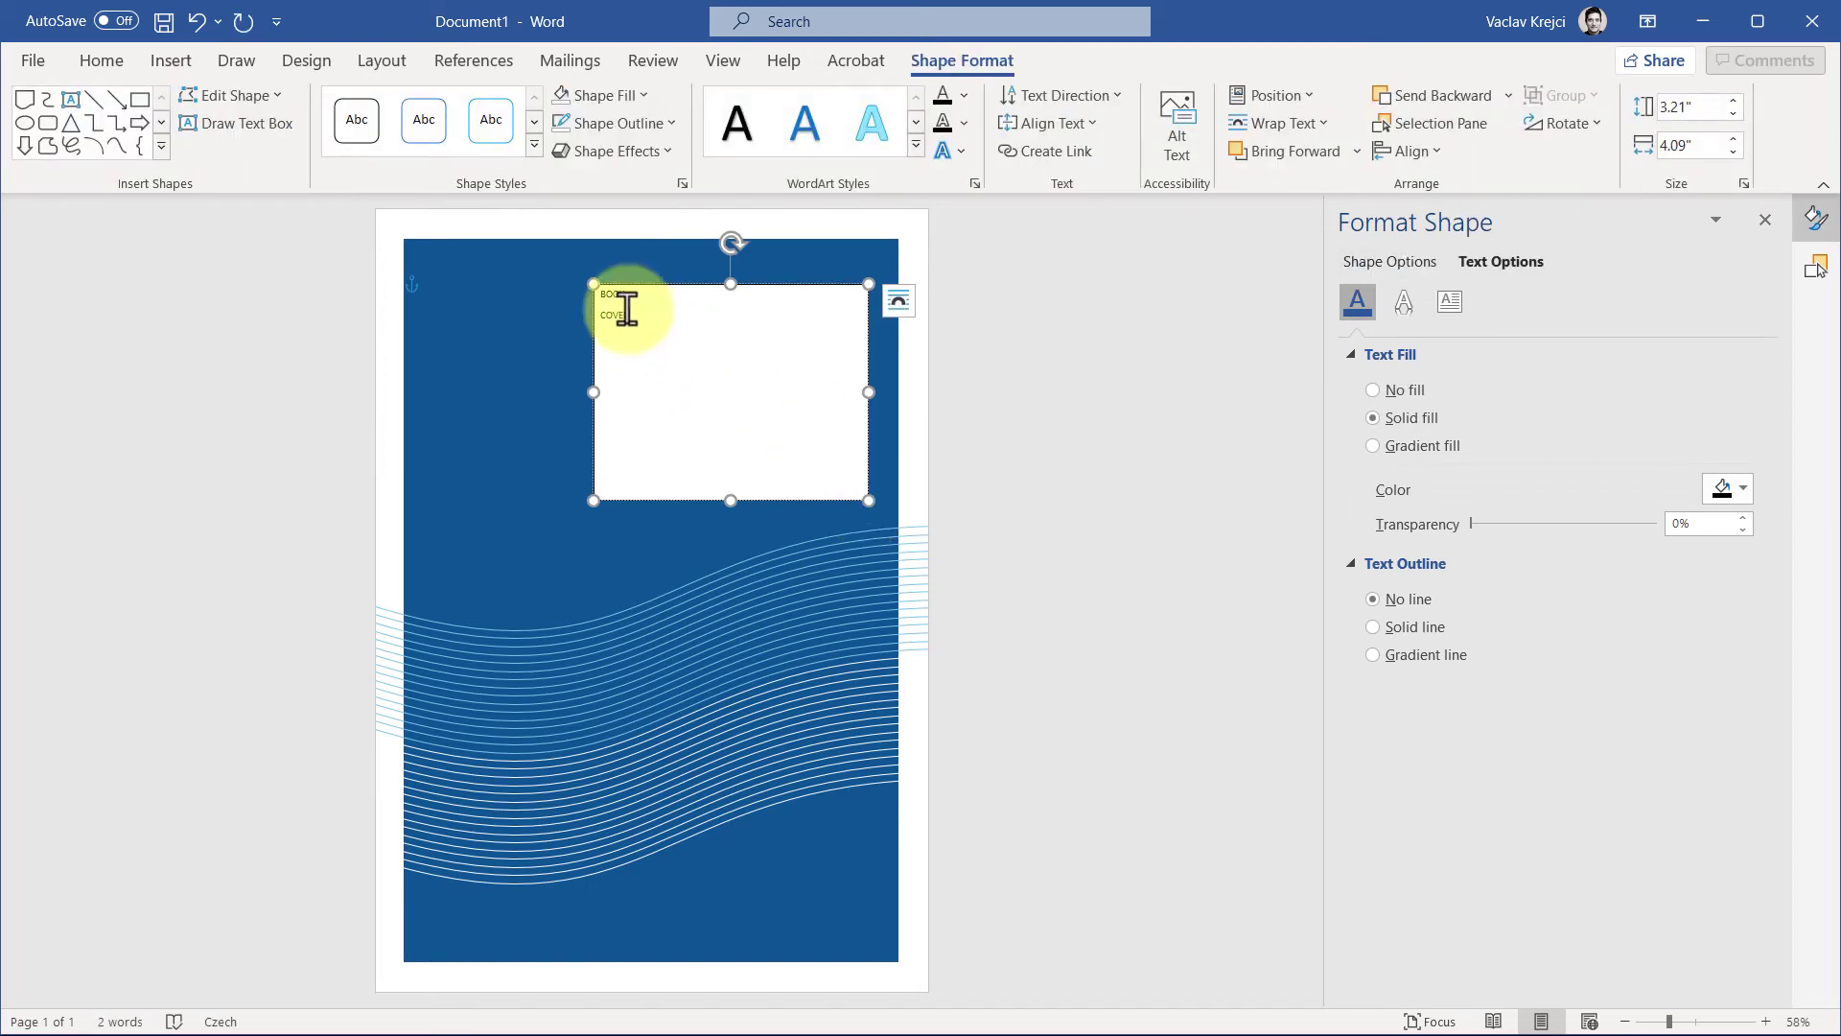
# Format the BOOK COVER text as 72 pt Zona Pro ExtraBold
pyautogui.moveTo(601, 288); pyautogui.dragTo(614, 493)
pyautogui.click(102, 60)
pyautogui.click(385, 108)
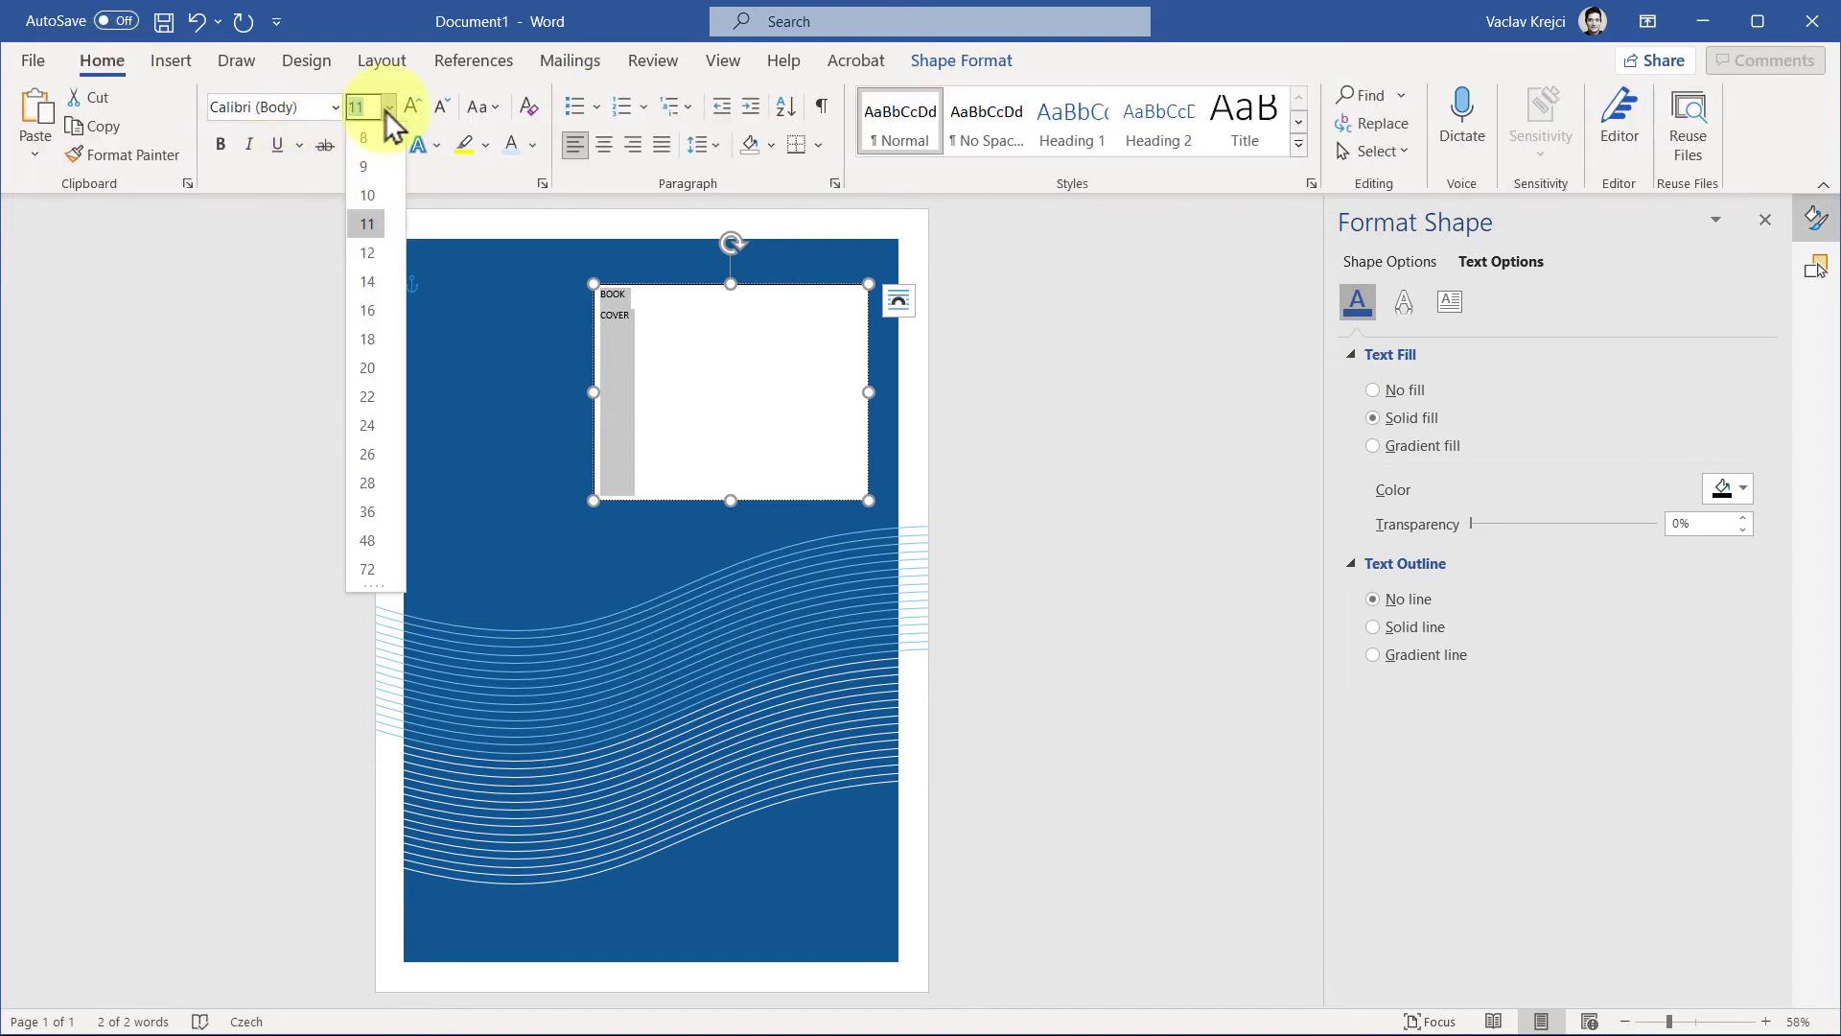
pyautogui.click(367, 570)
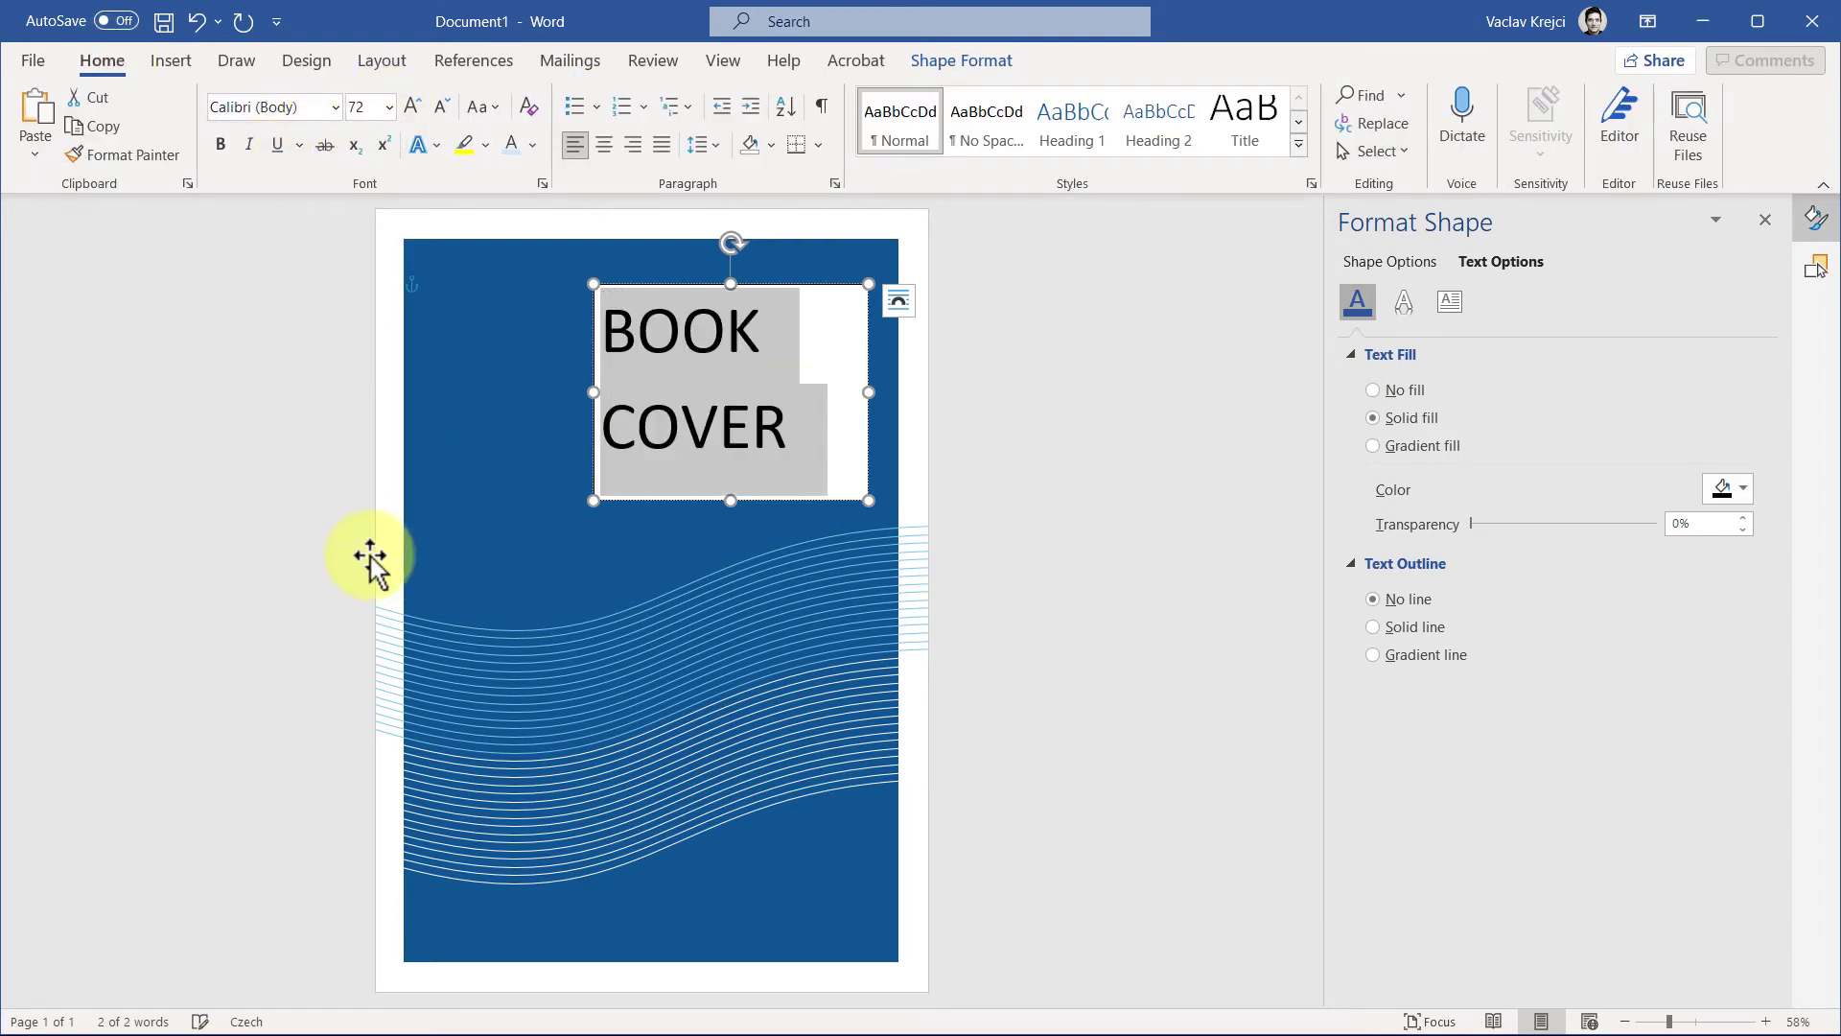
pyautogui.click(264, 108)
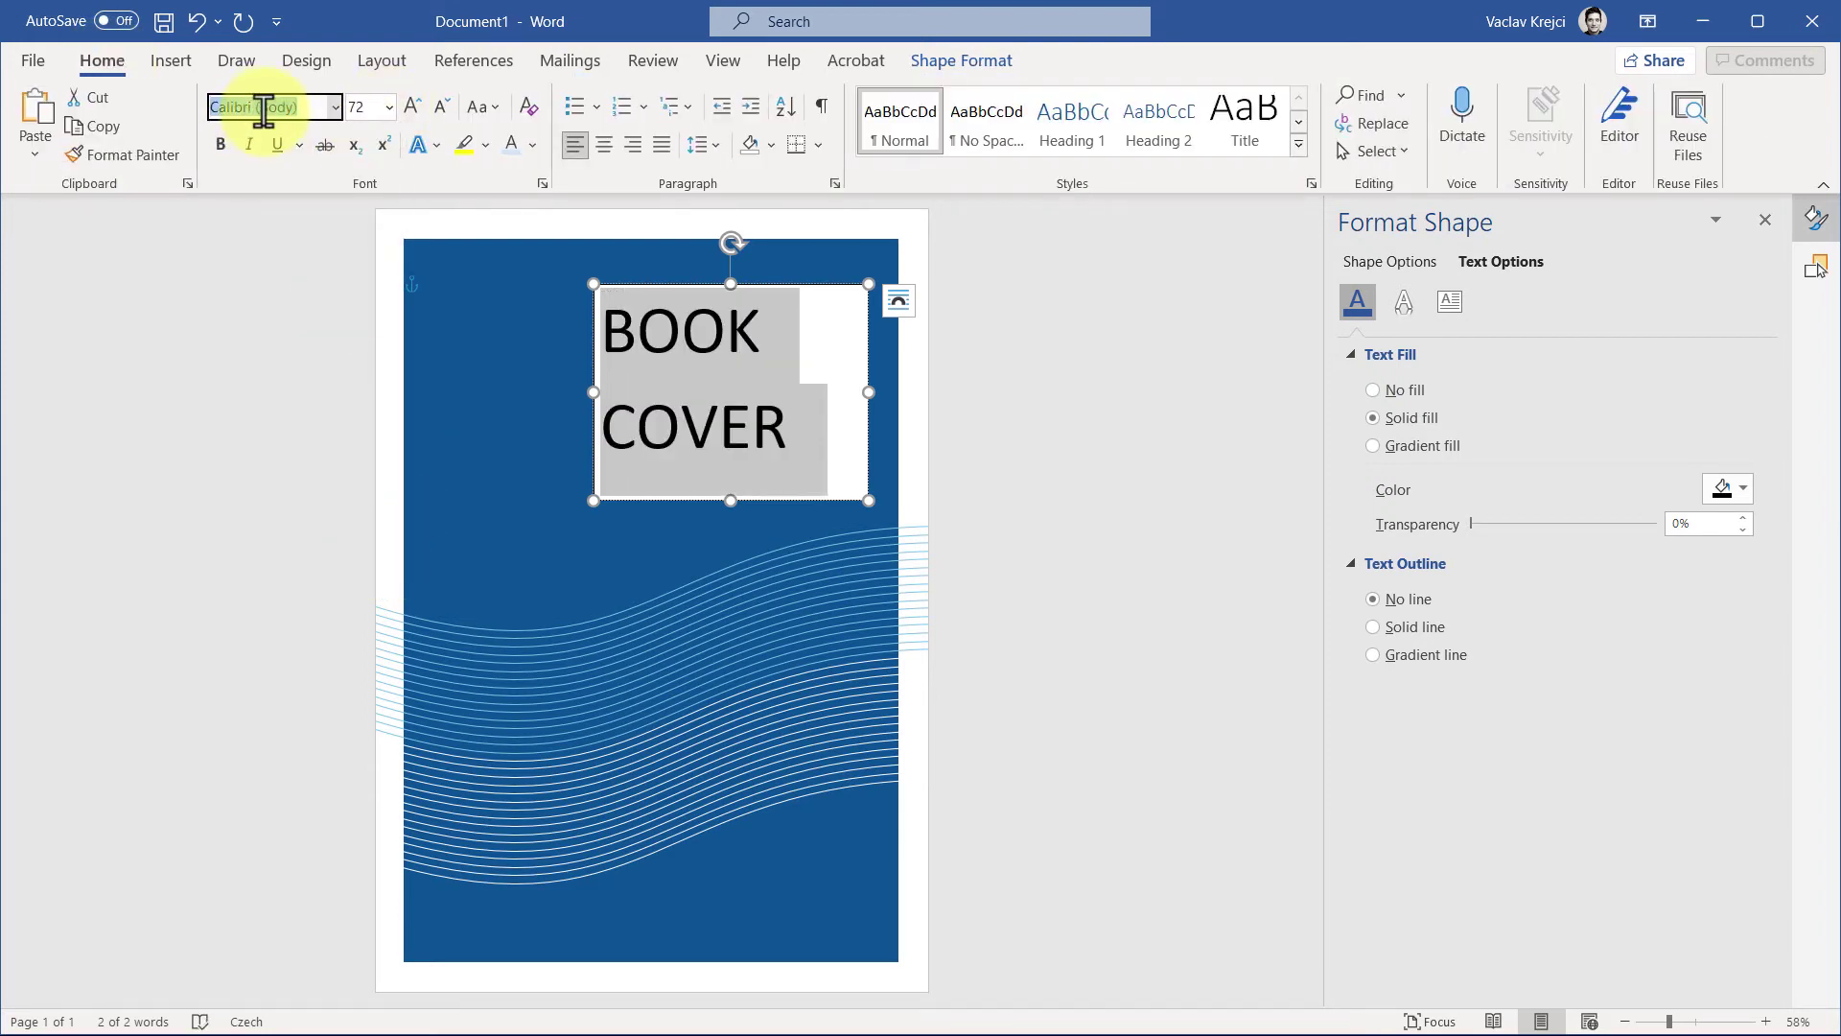
pyautogui.write('Zona Pr ExtraBol')
pyautogui.press('Return')
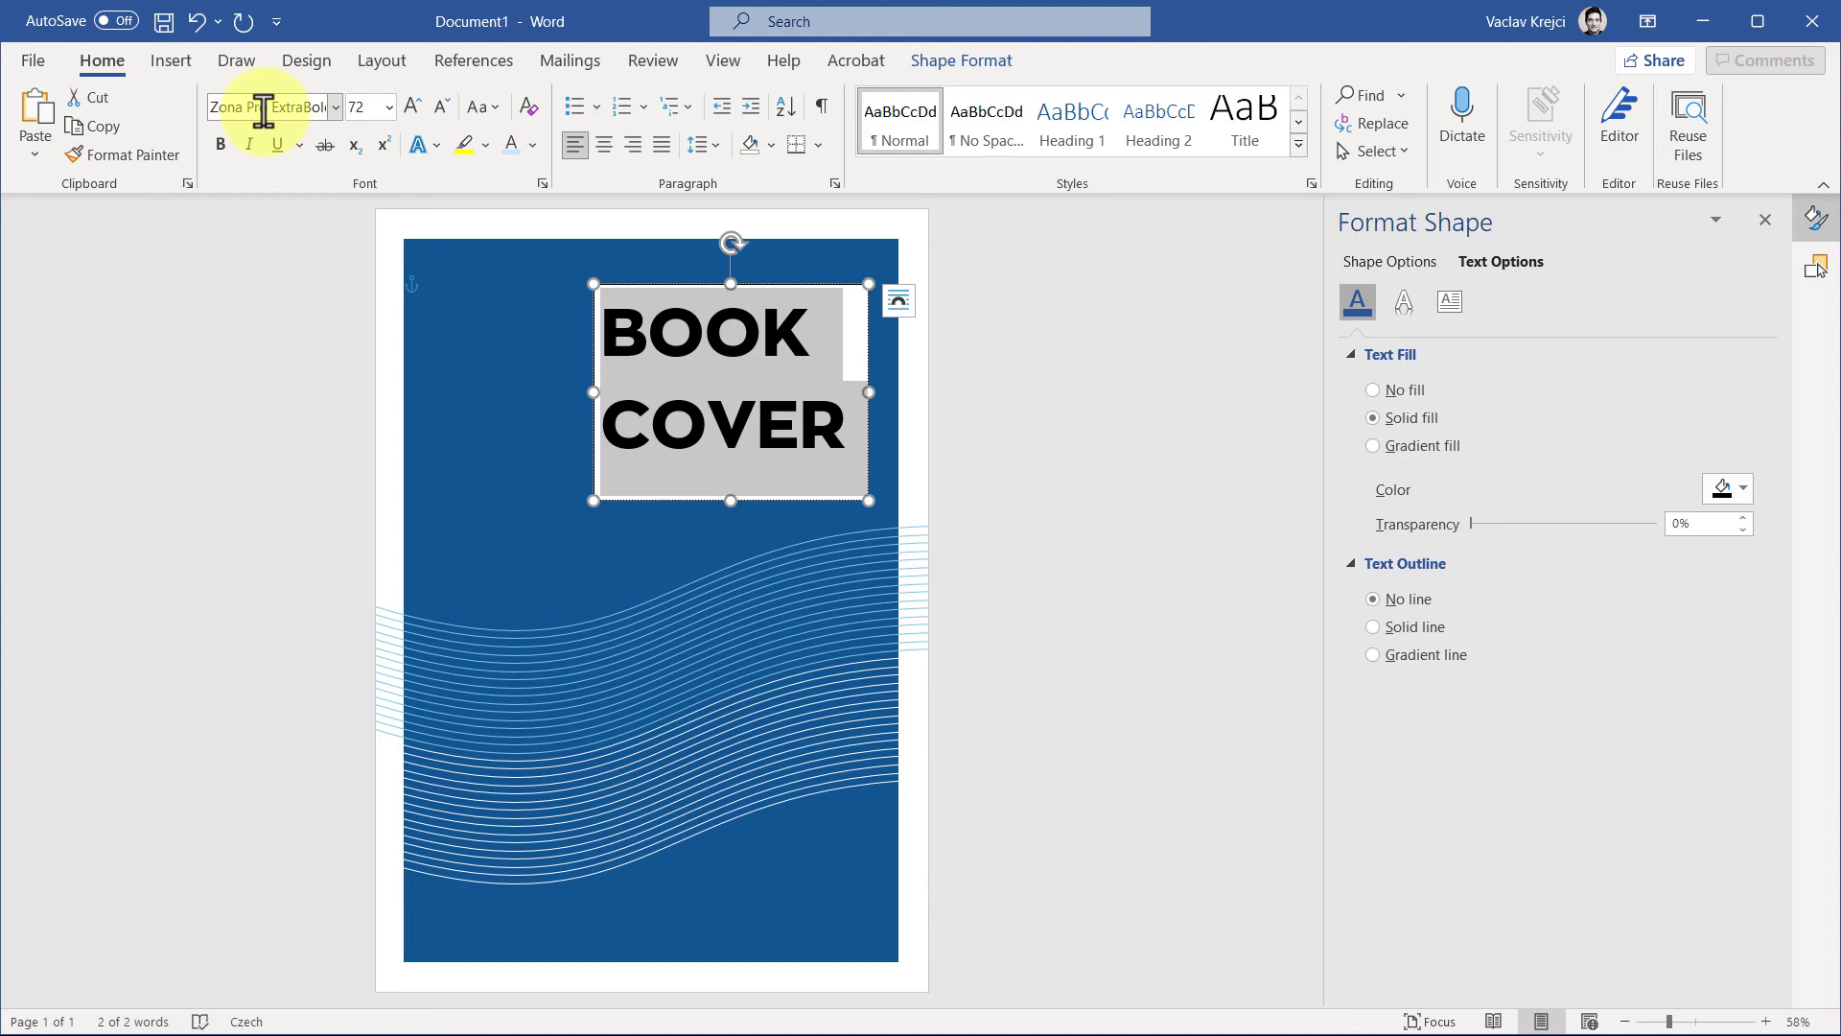
# Give the title text box no fill and no outline
pyautogui.click(633, 326)
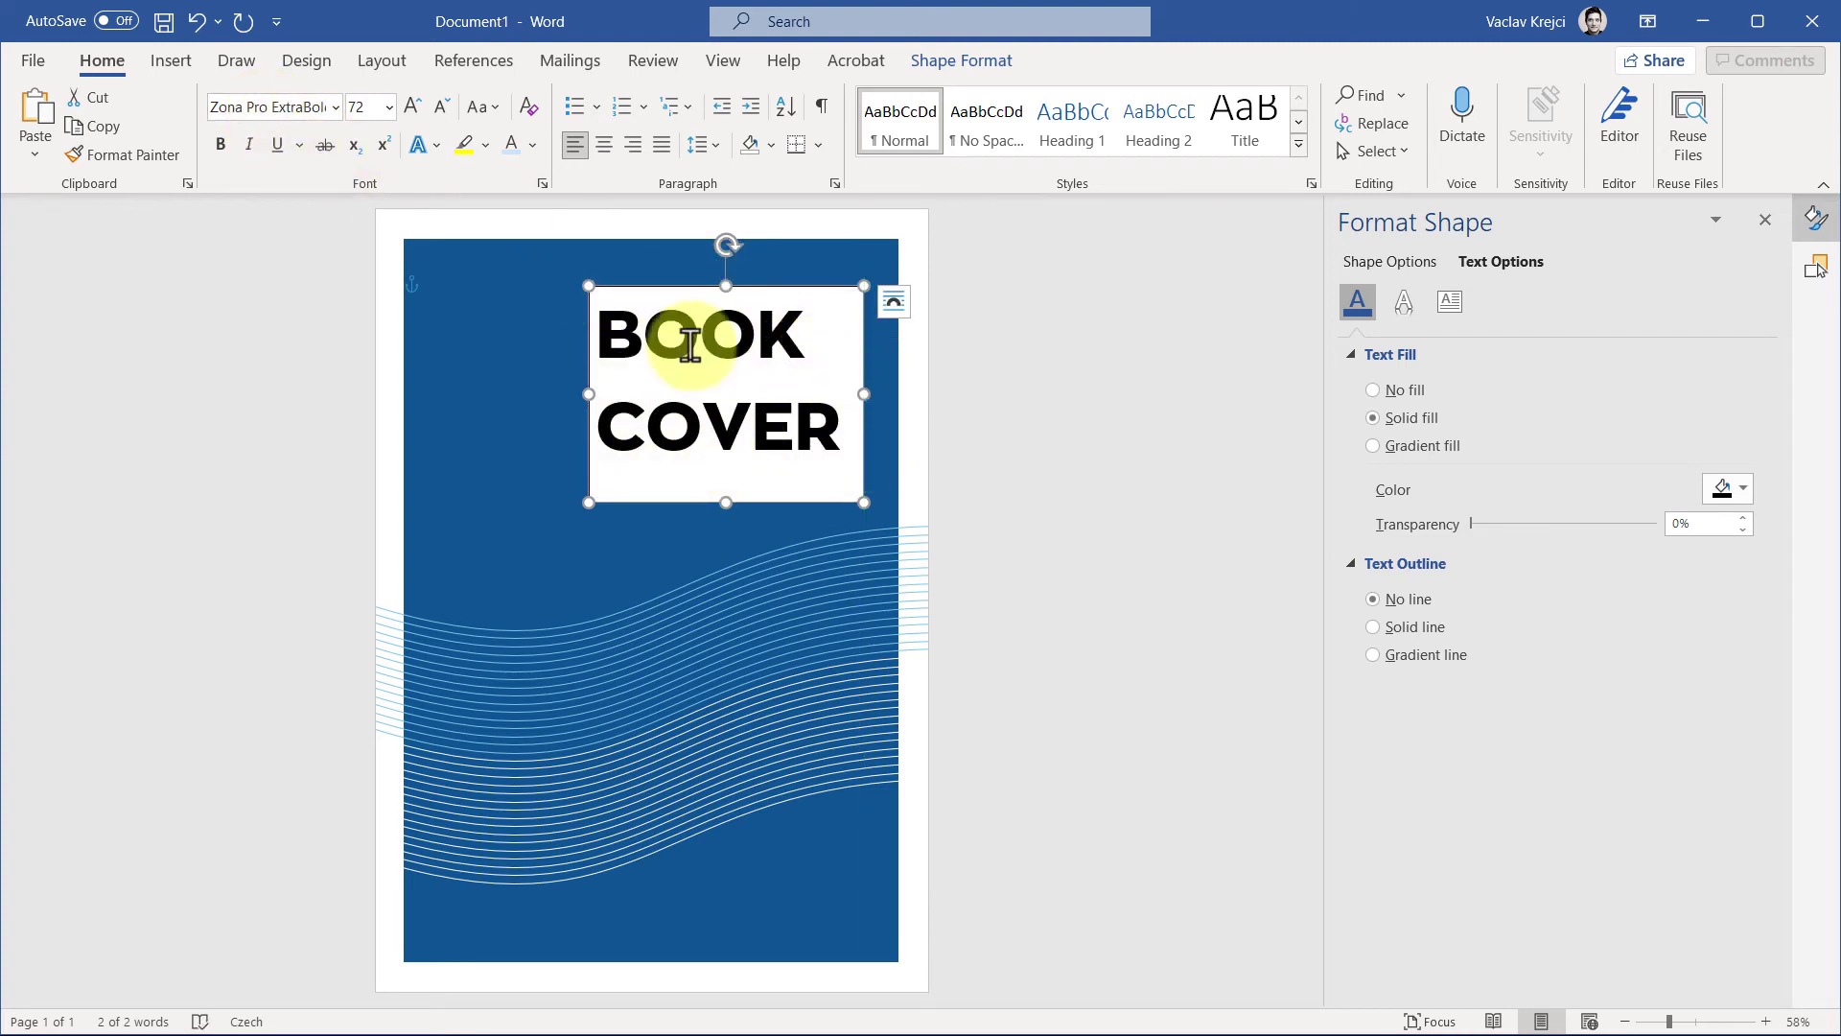
pyautogui.click(954, 61)
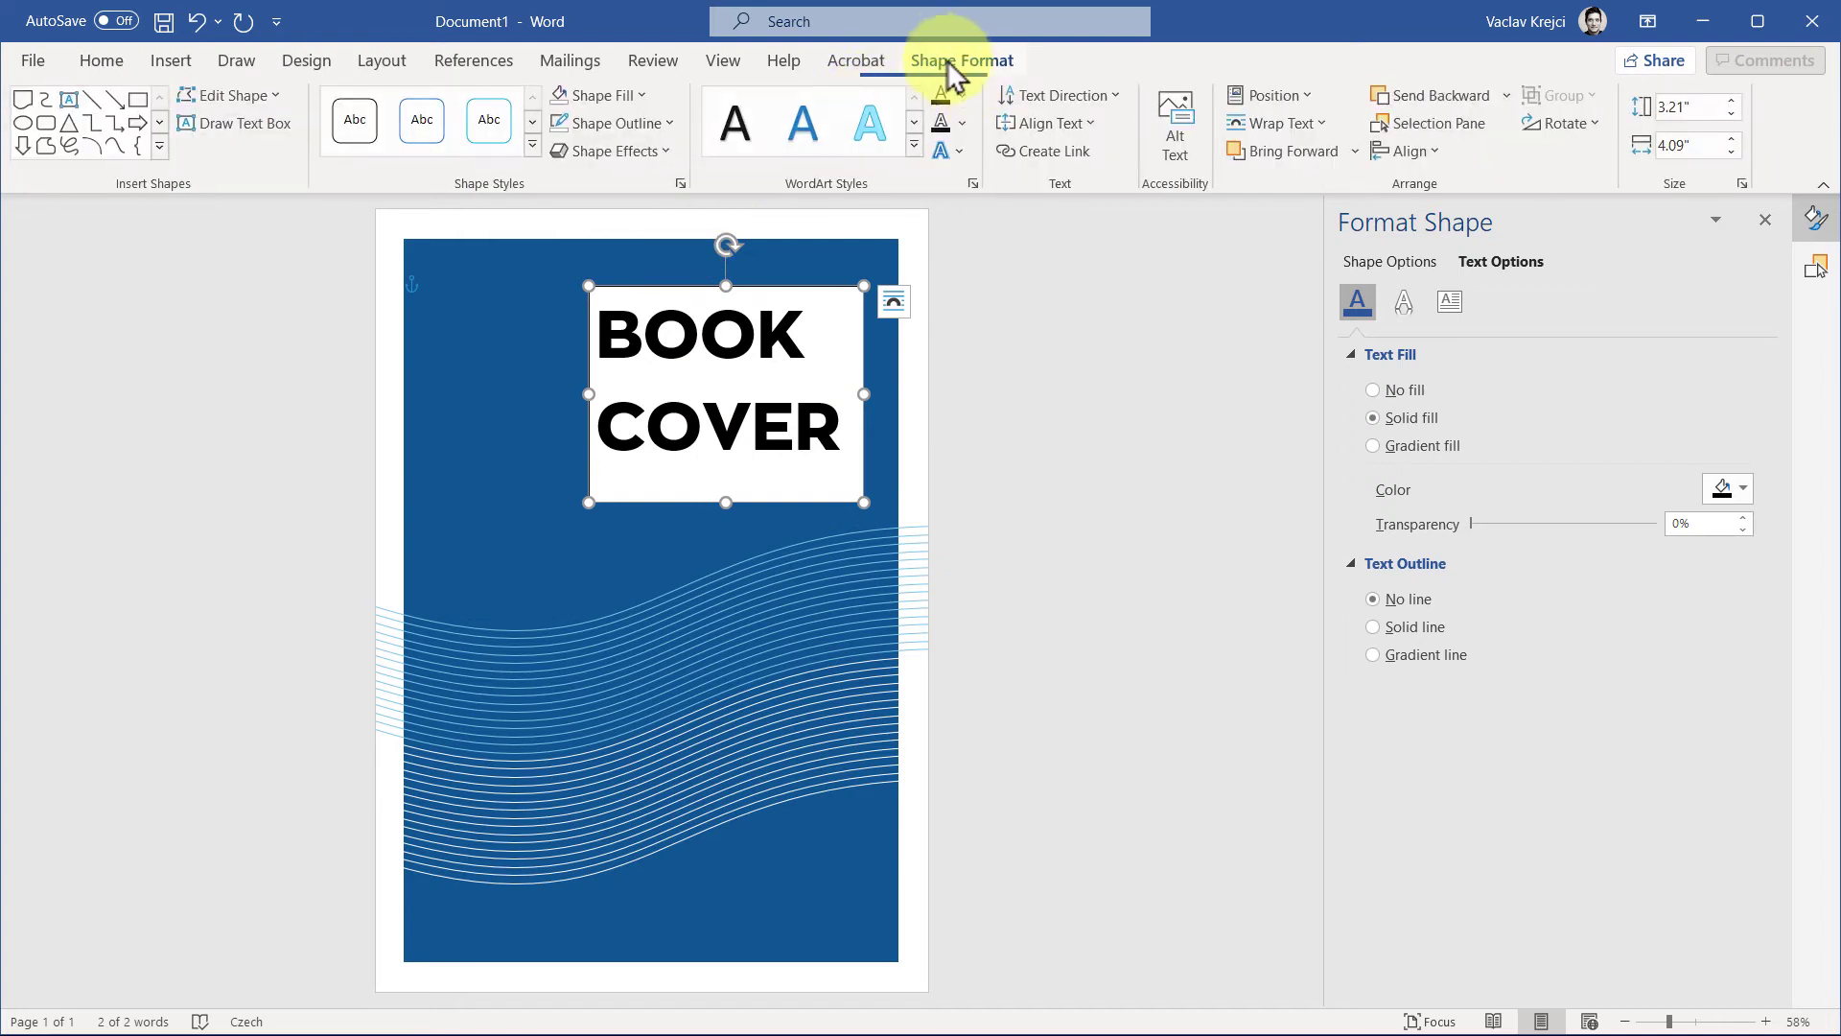
pyautogui.click(618, 98)
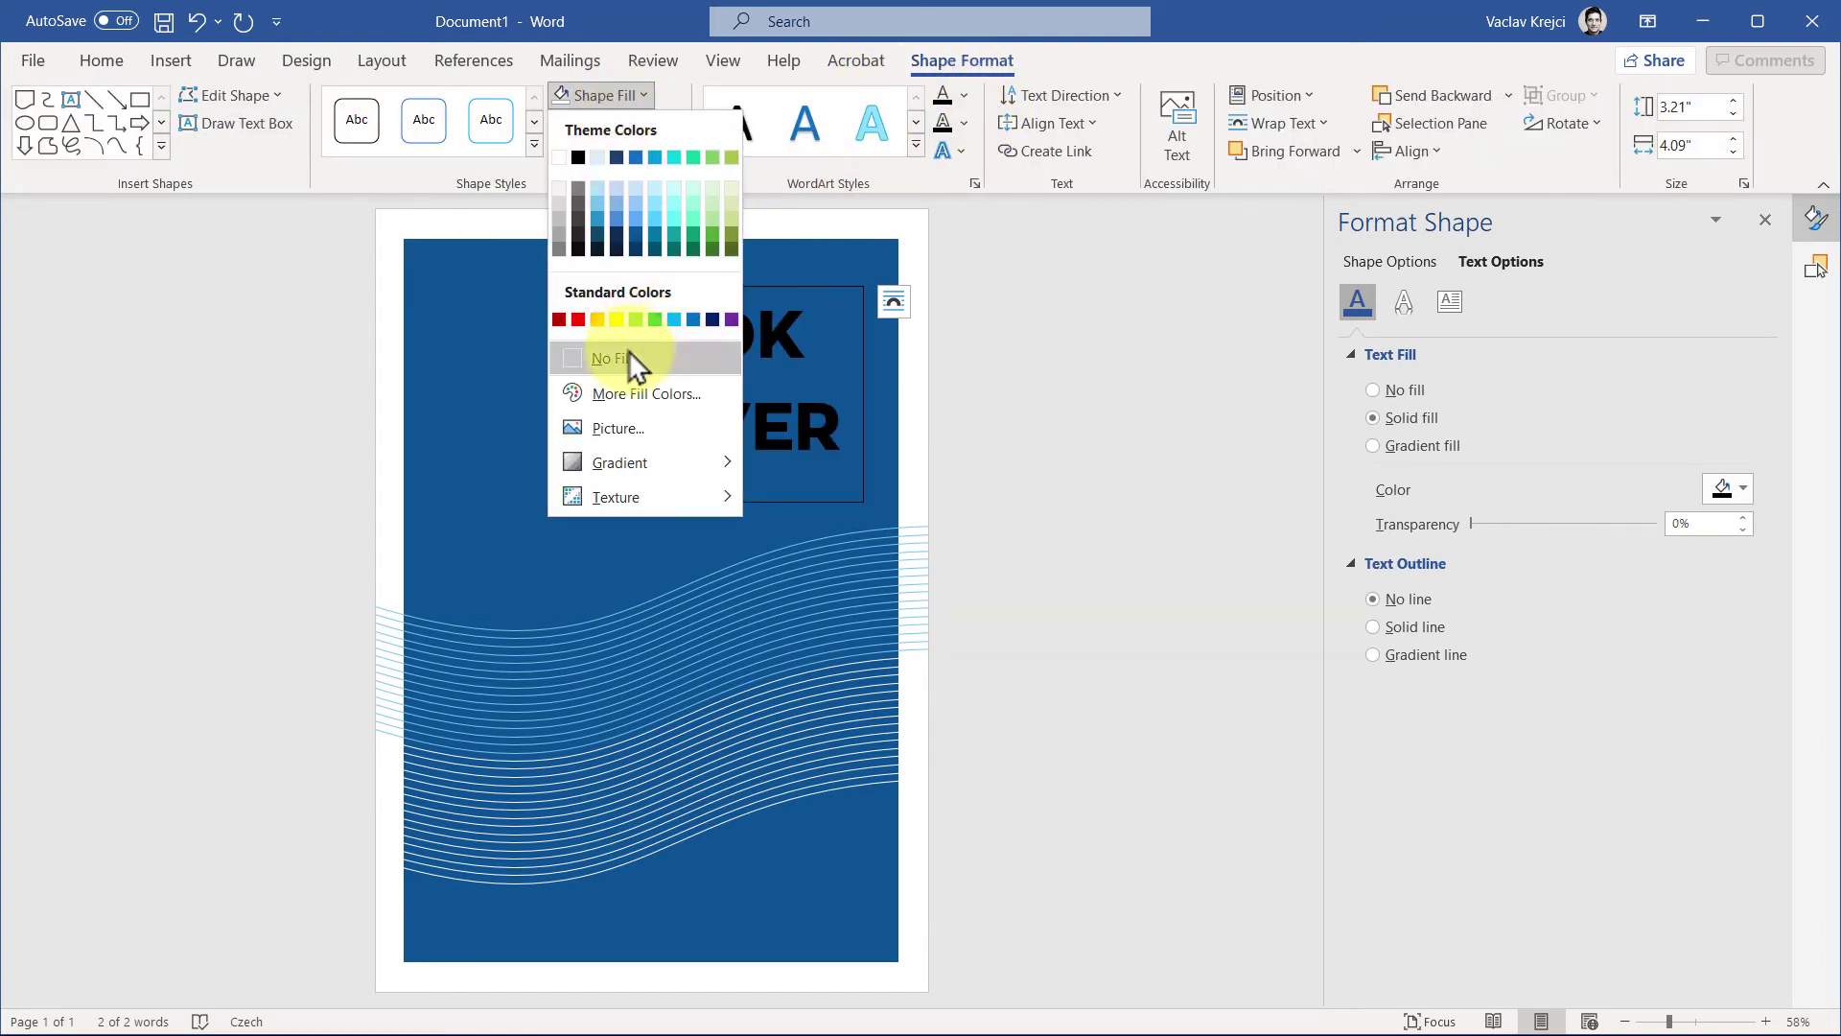
pyautogui.click(629, 351)
pyautogui.click(619, 124)
pyautogui.click(648, 387)
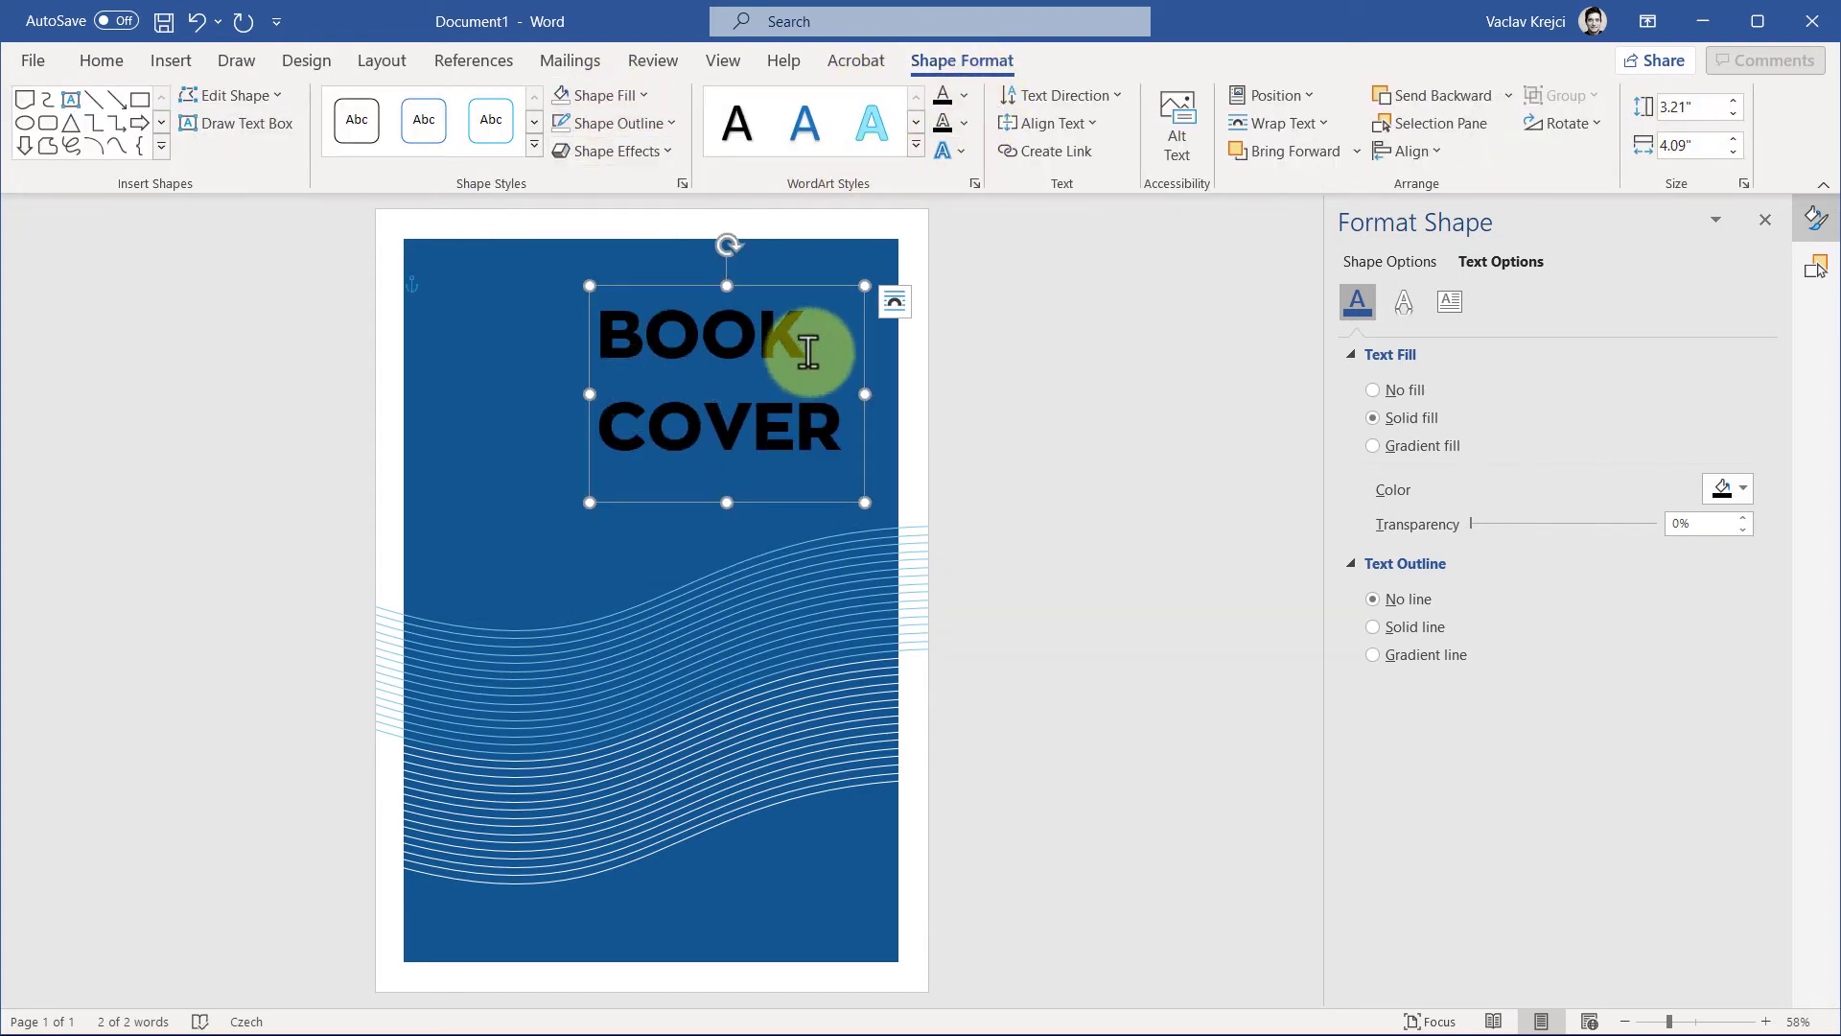
# Select the word BOOK and give it a light blue-grey text colour
pyautogui.moveTo(809, 352); pyautogui.dragTo(601, 331)
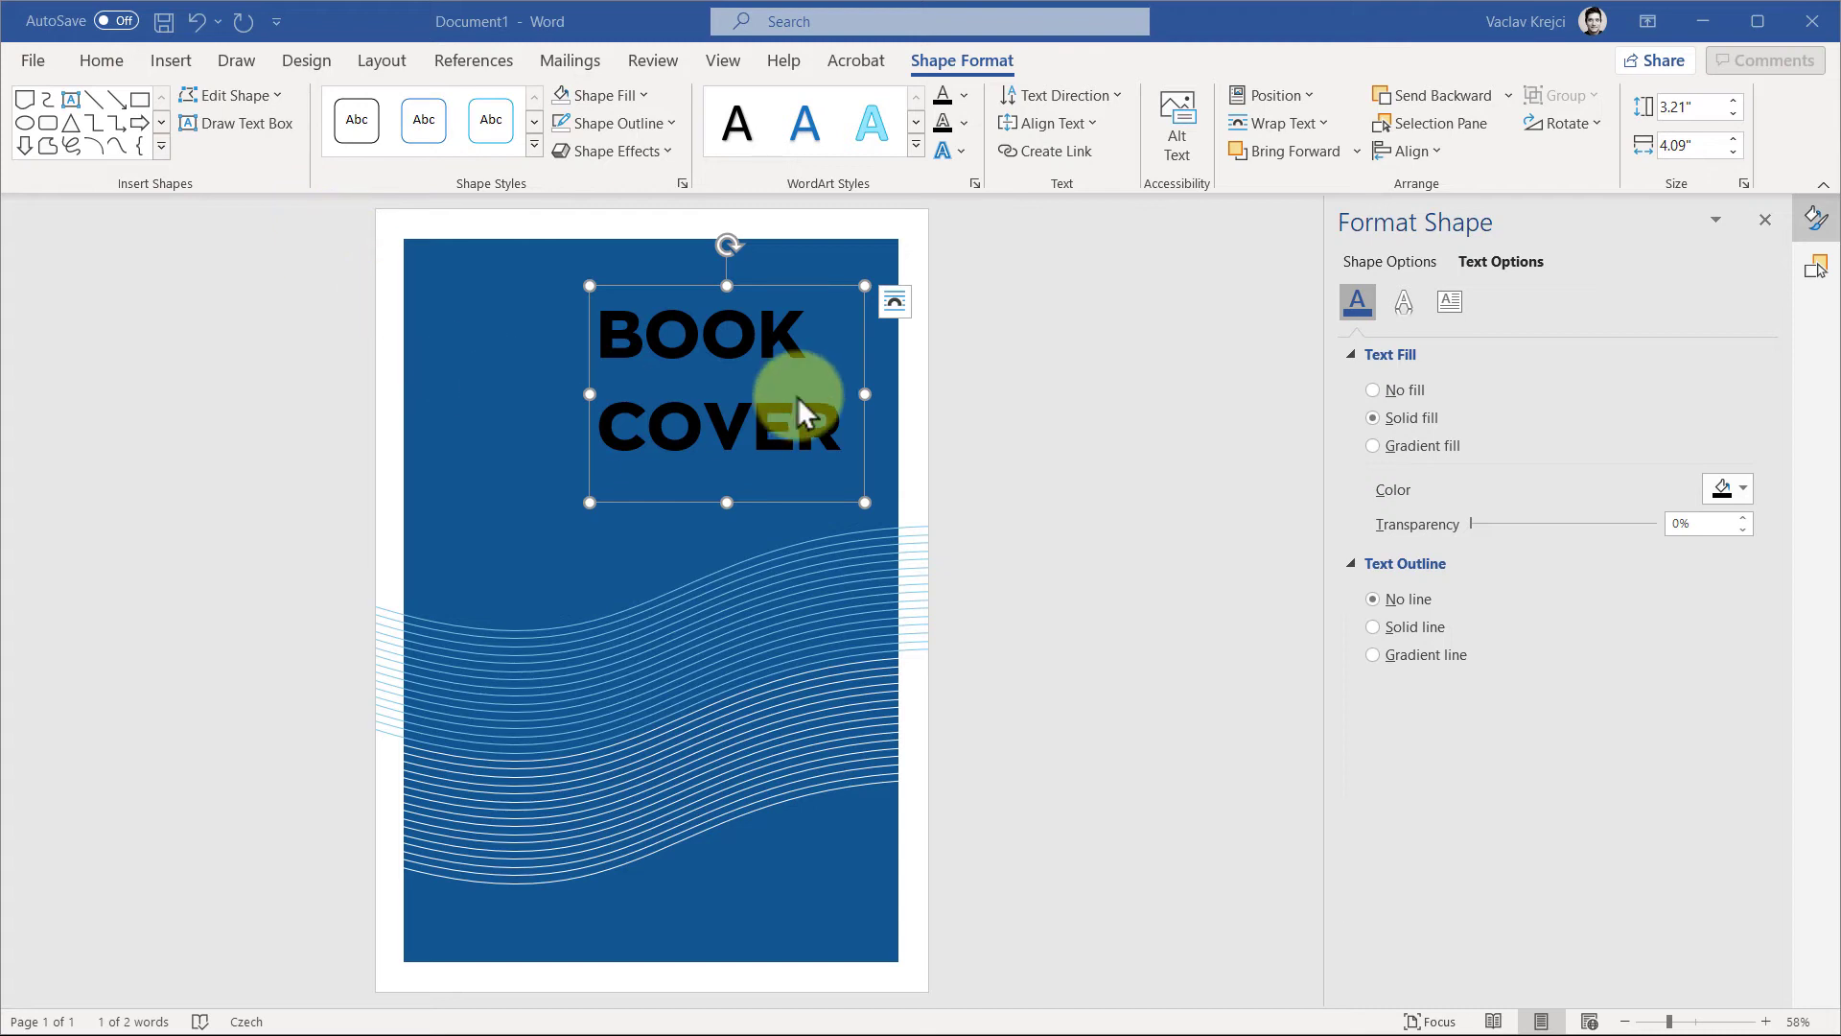
pyautogui.doubleClick(790, 349)
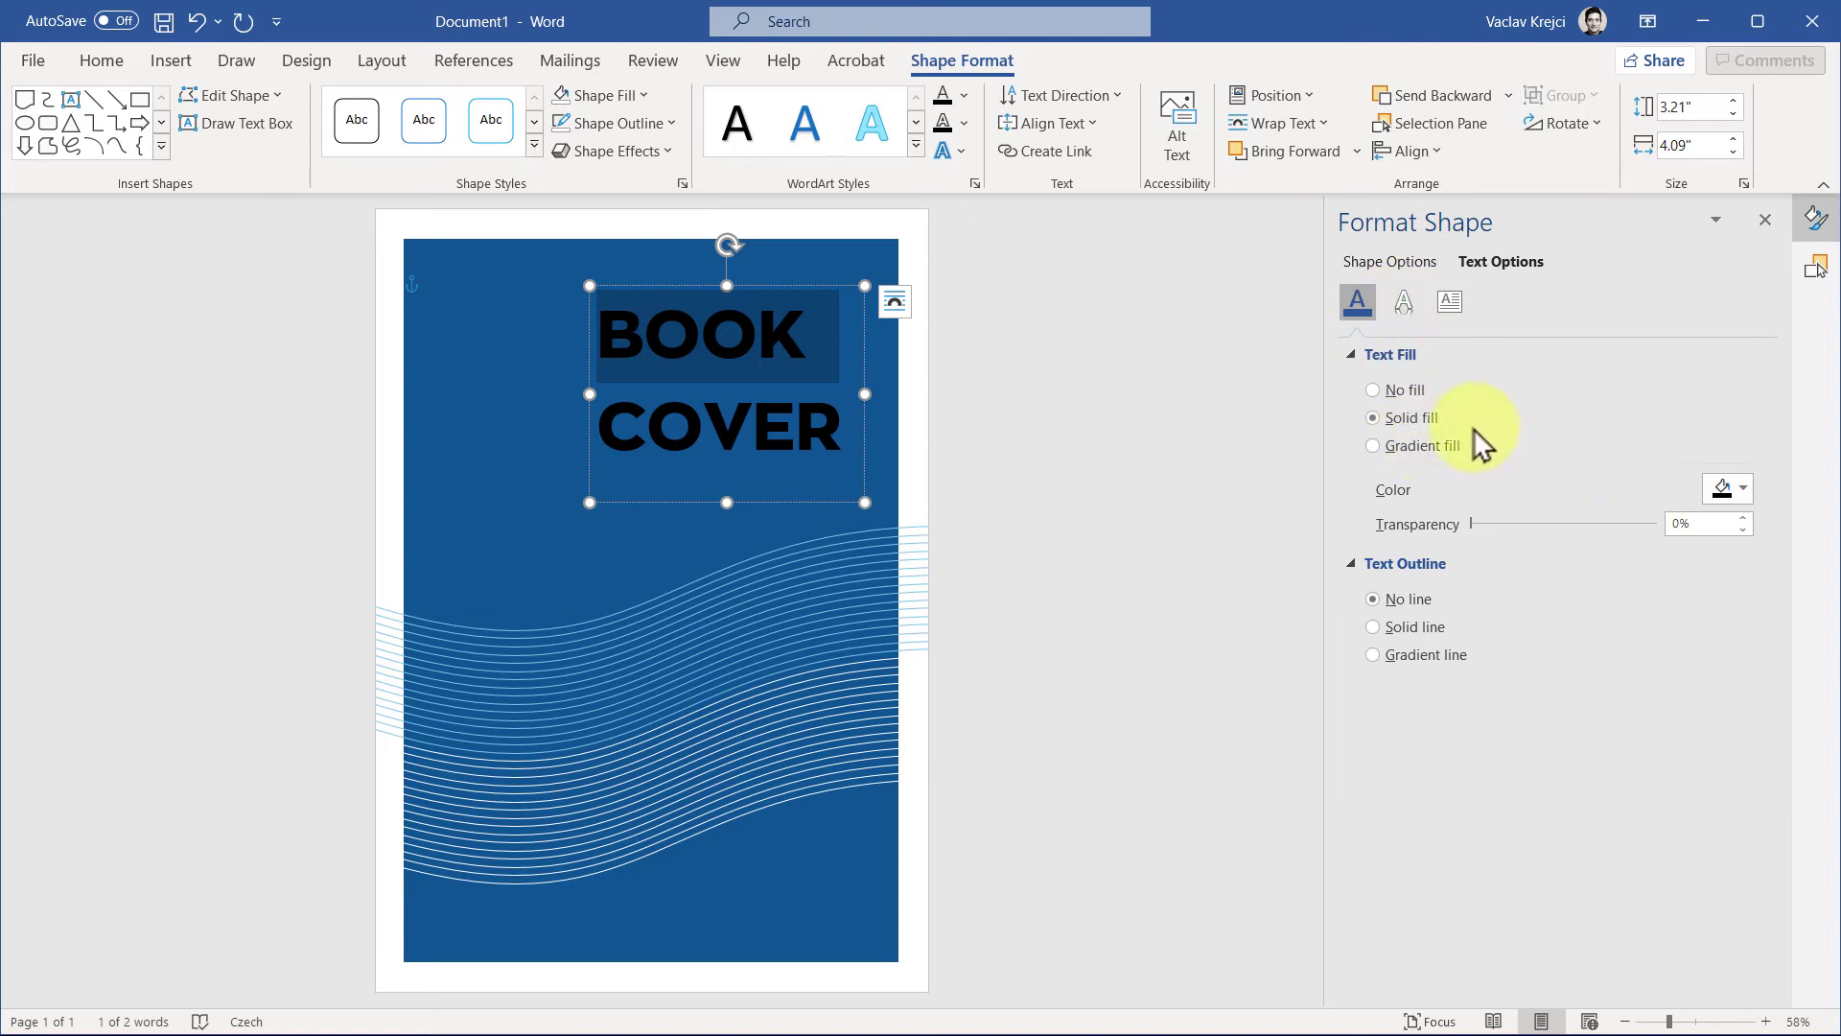
pyautogui.click(1728, 484)
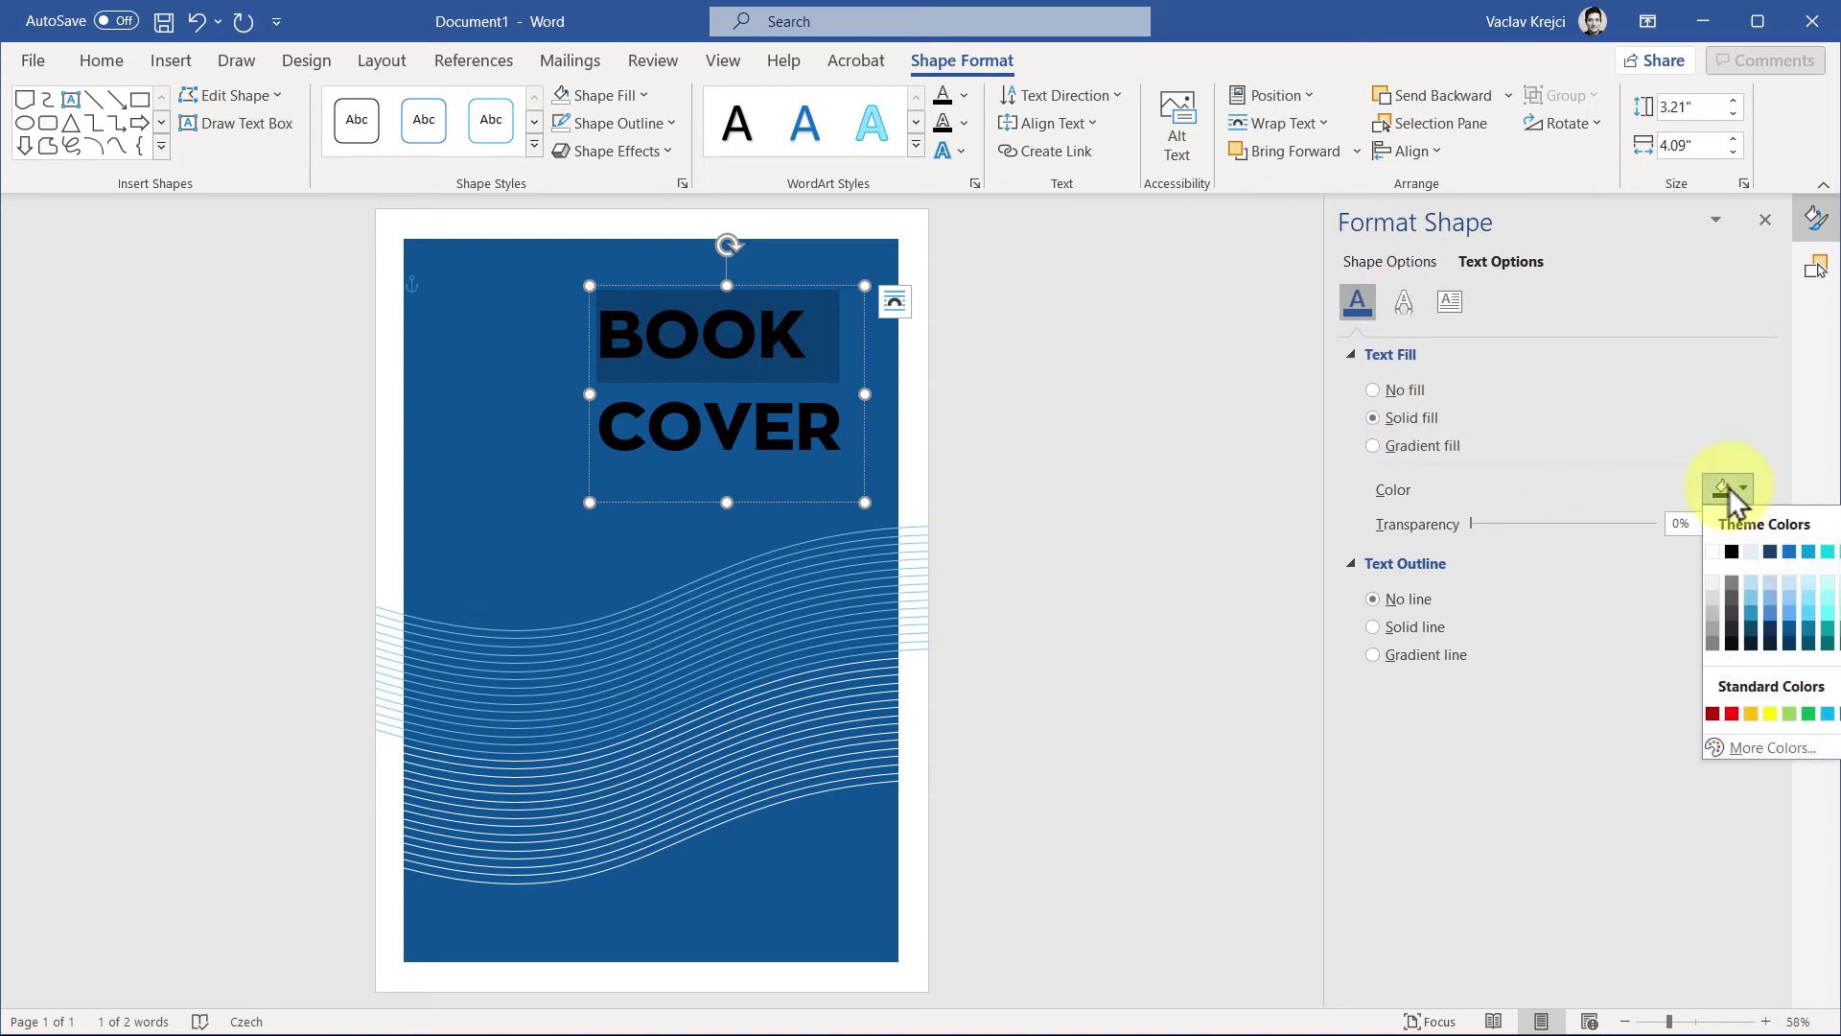
pyautogui.click(1751, 599)
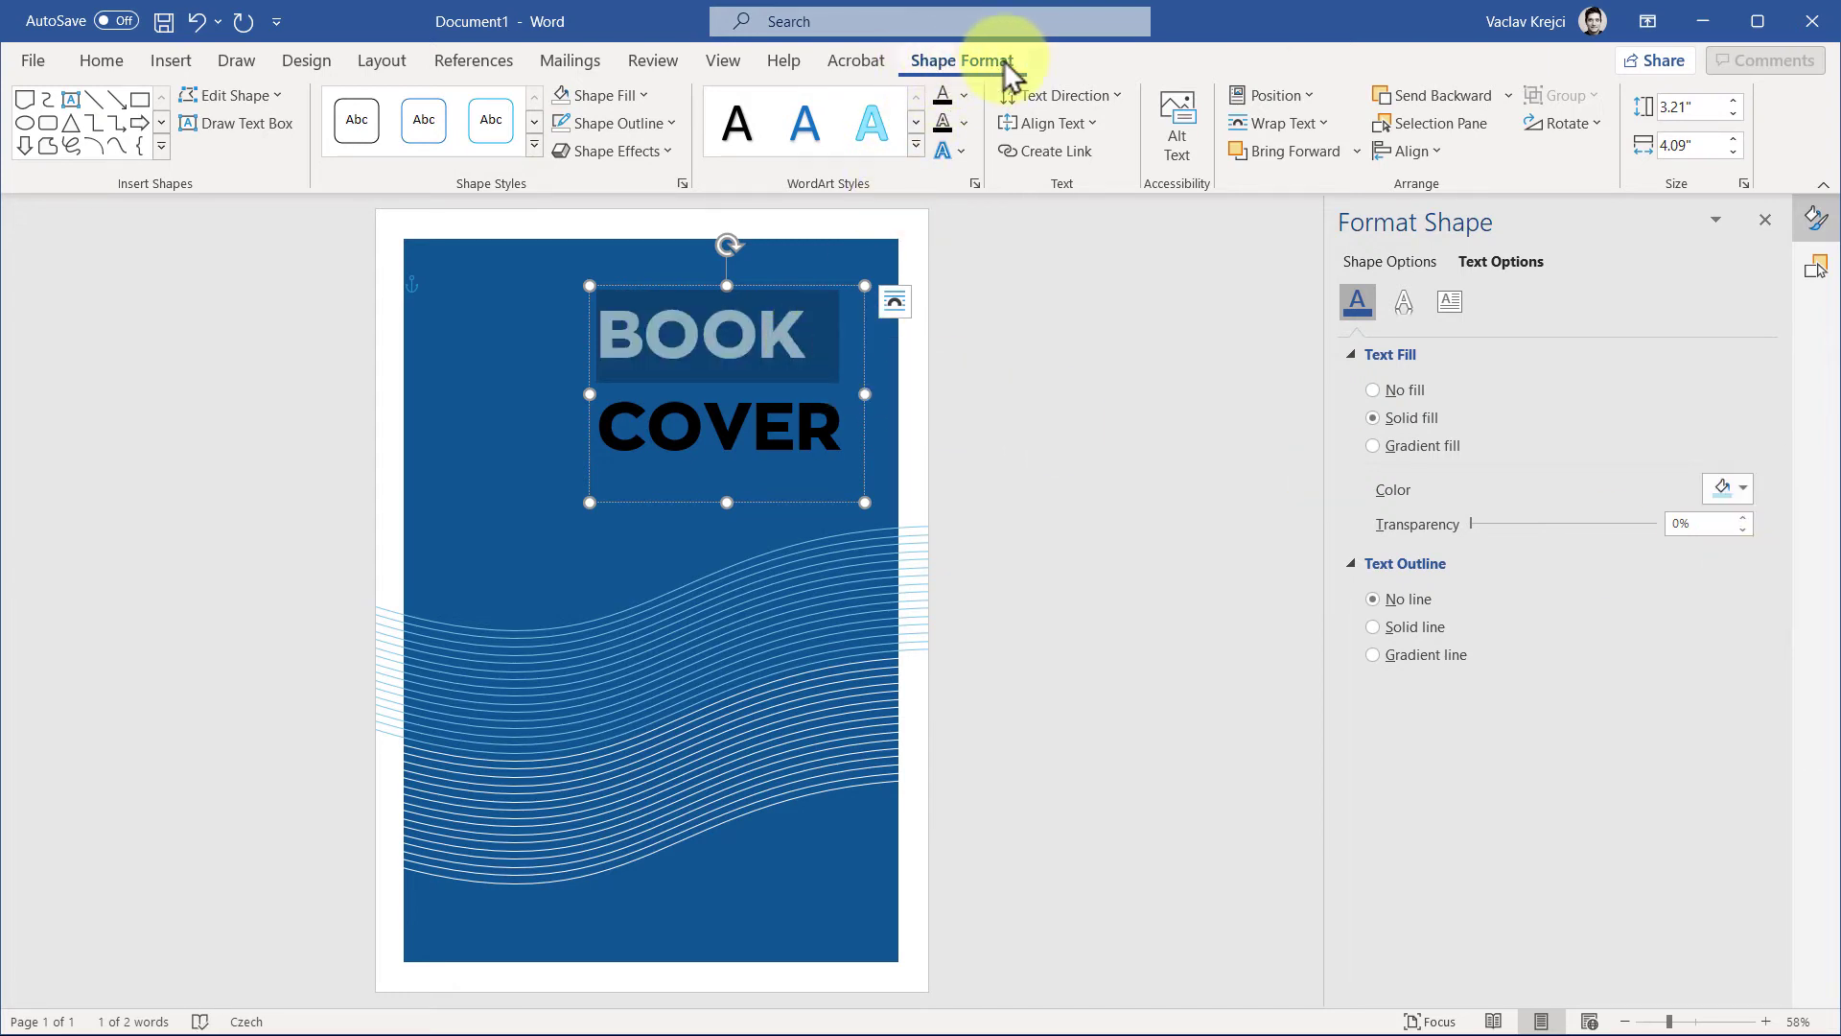
pyautogui.click(963, 97)
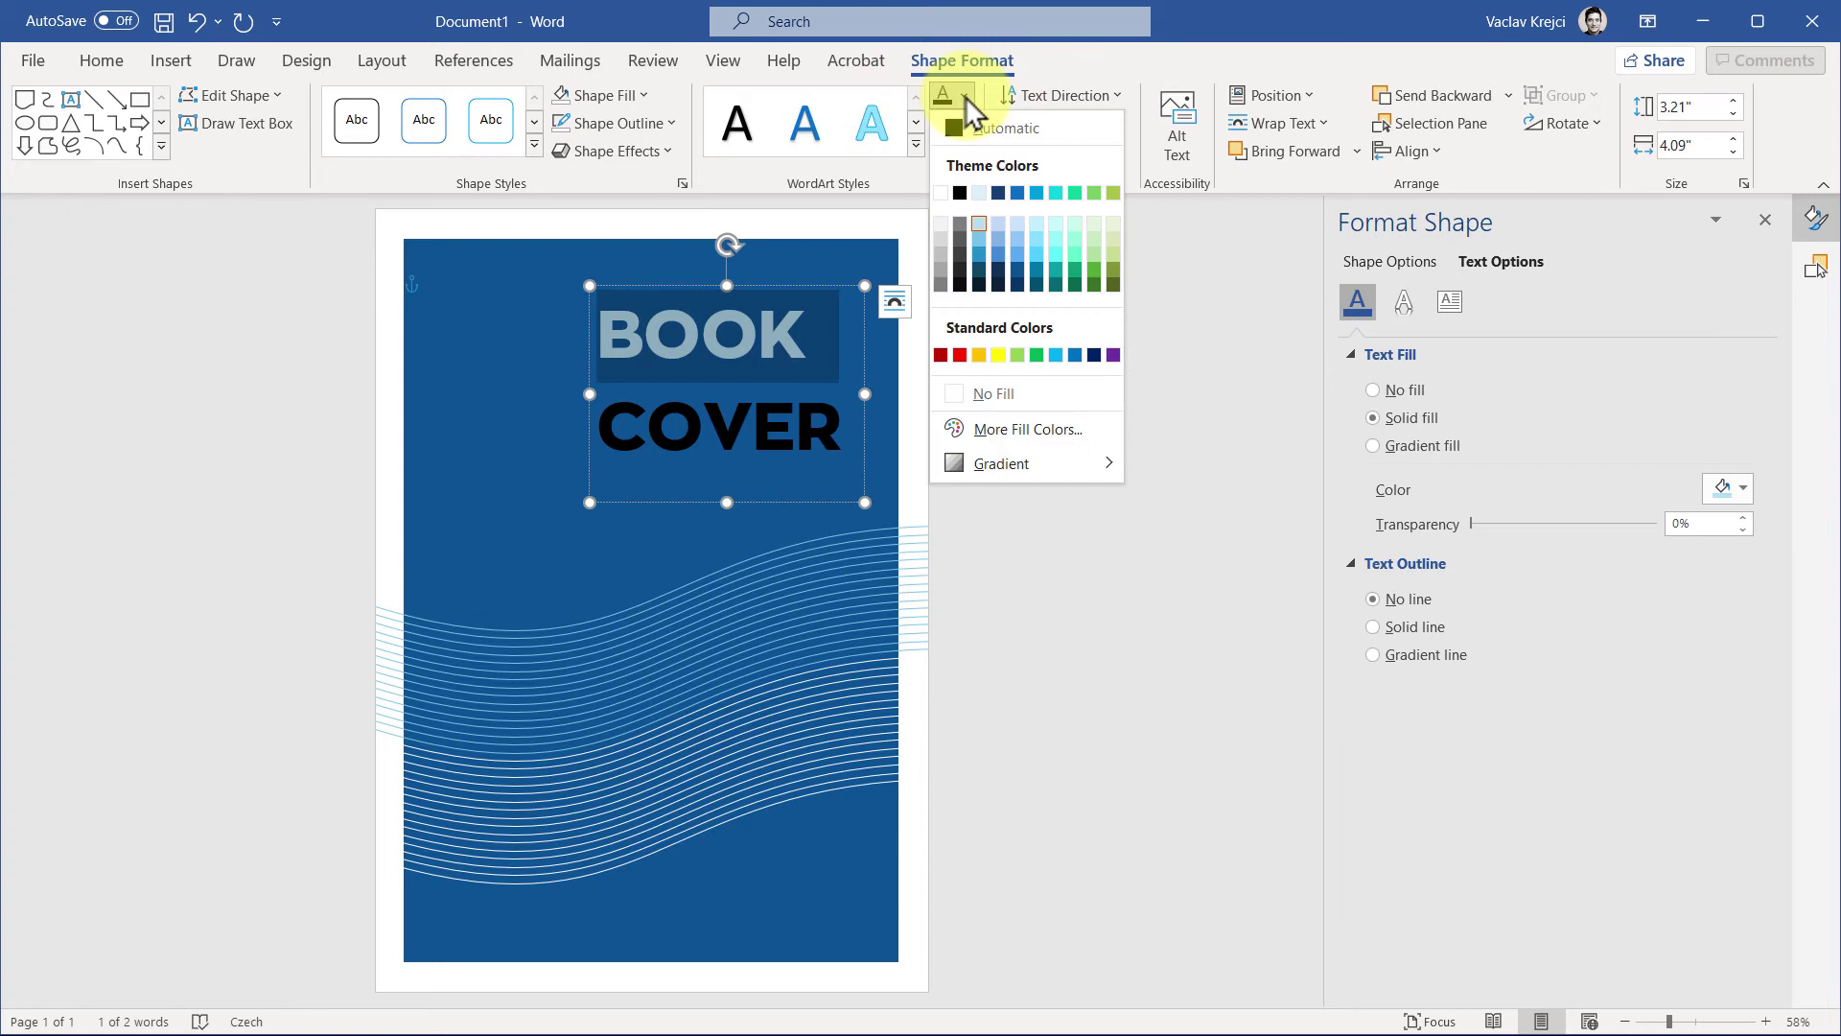
pyautogui.click(978, 224)
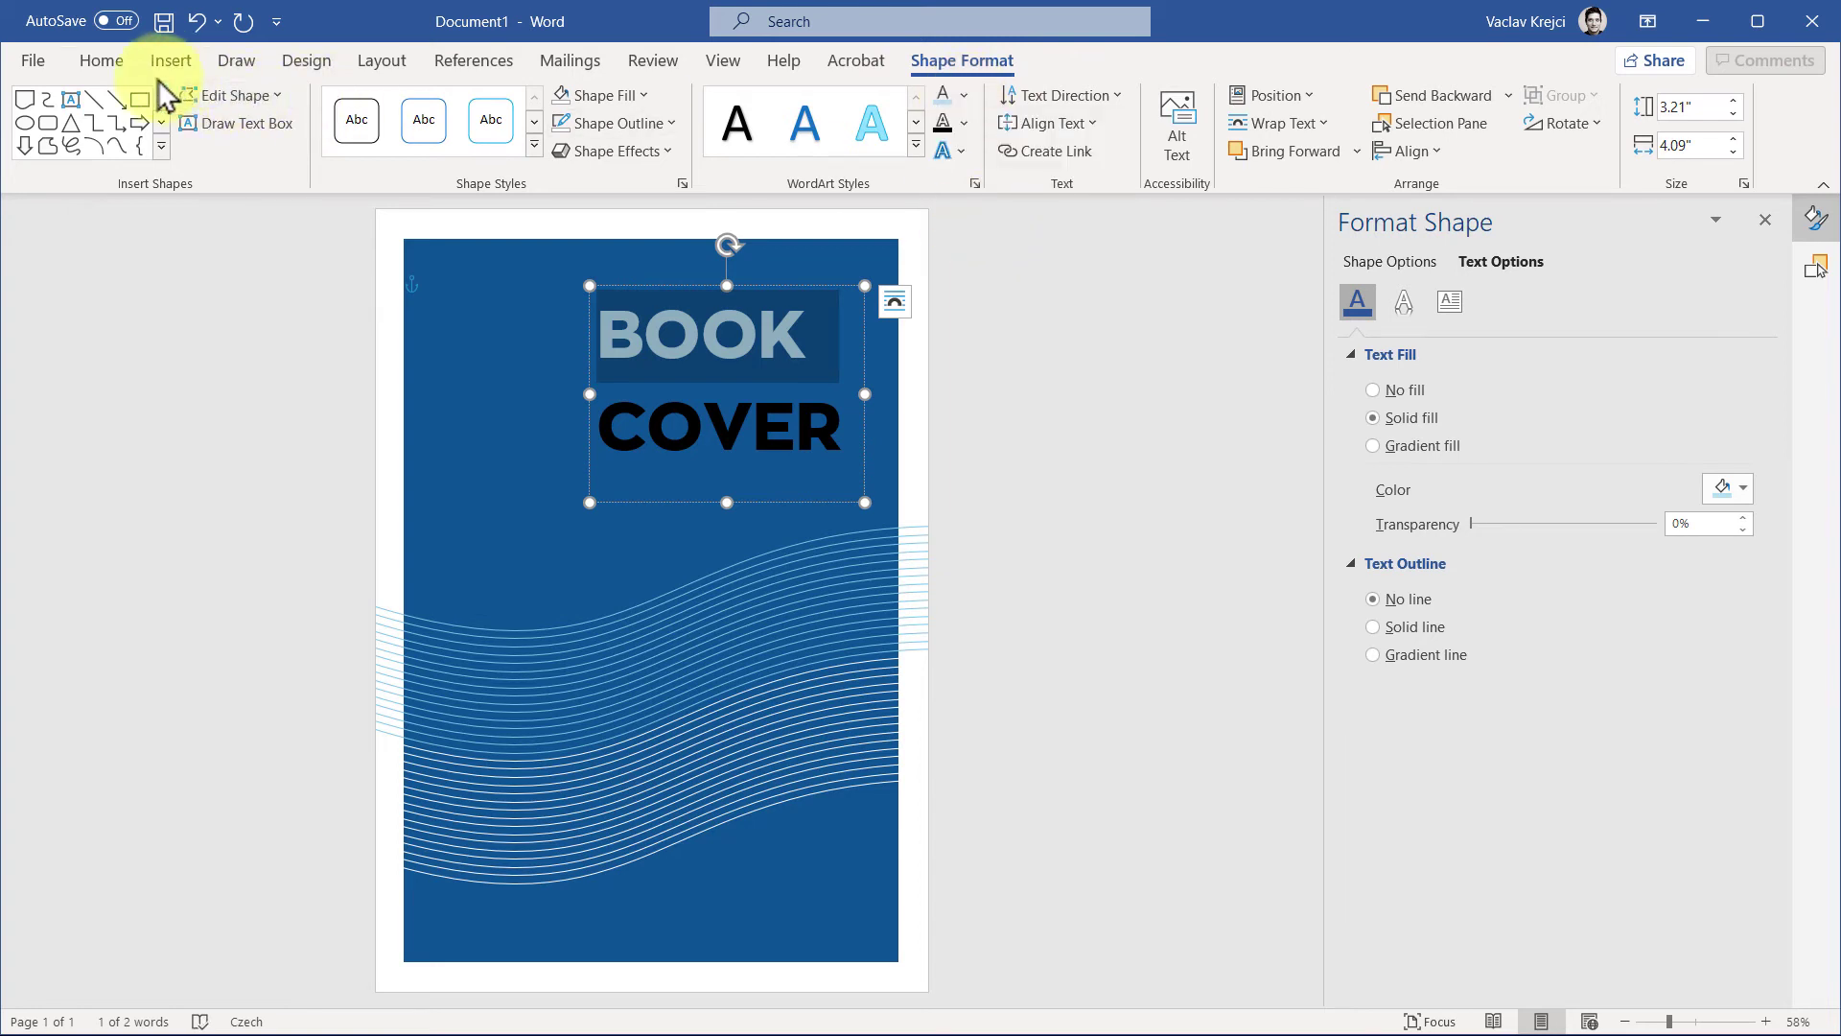
# Set BOOK to a light blue font colour and COVER to a brighter blue
pyautogui.click(96, 63)
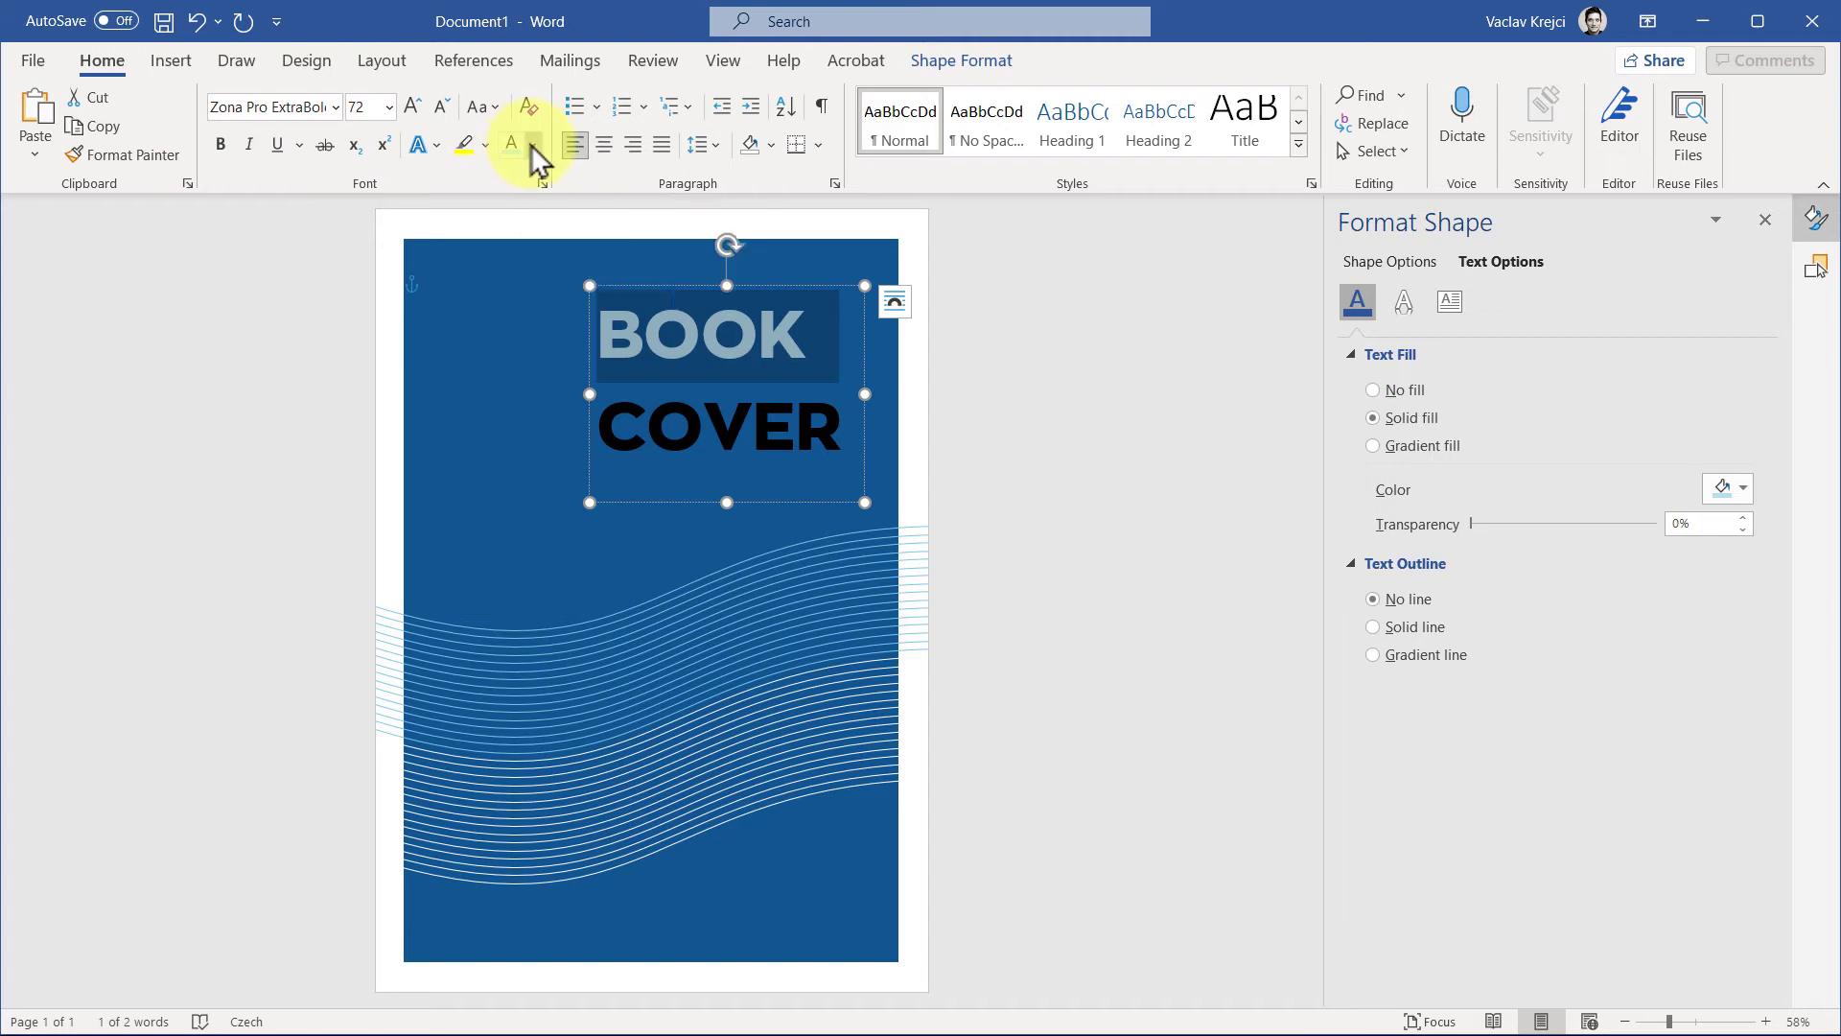
pyautogui.click(531, 144)
pyautogui.click(547, 269)
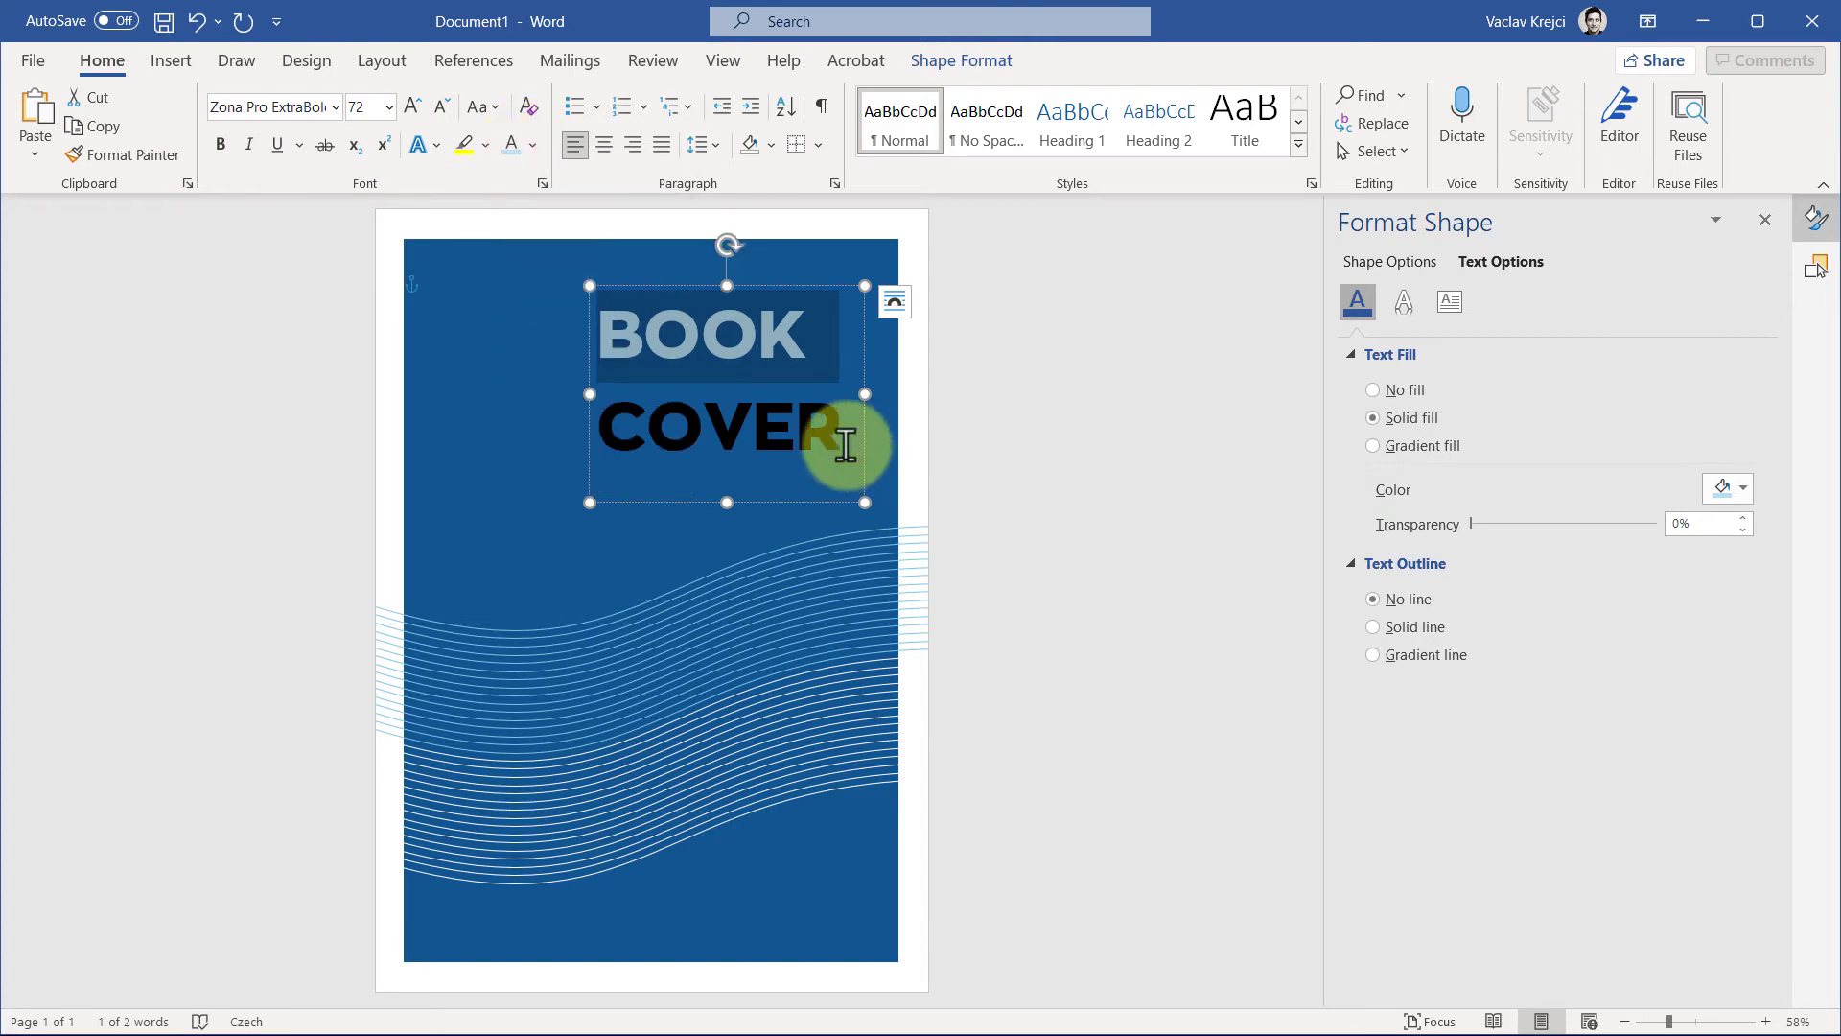
pyautogui.click(533, 146)
pyautogui.click(564, 317)
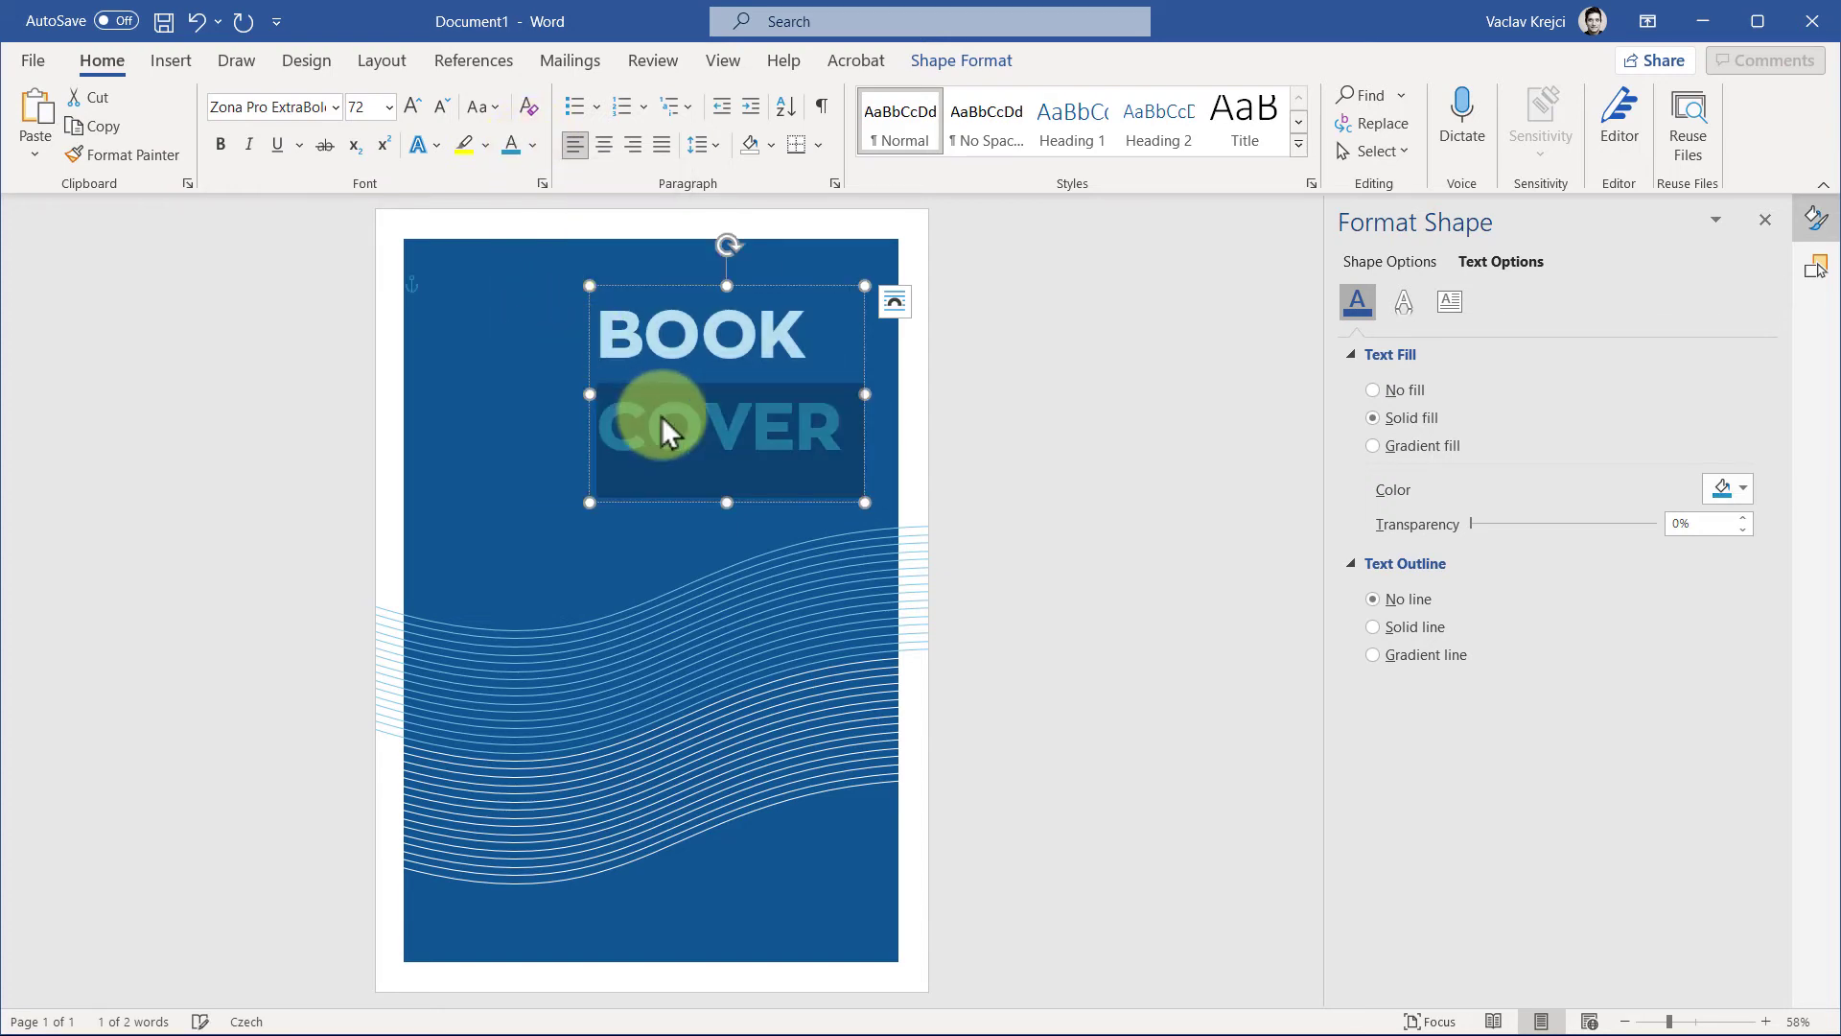
pyautogui.click(805, 404)
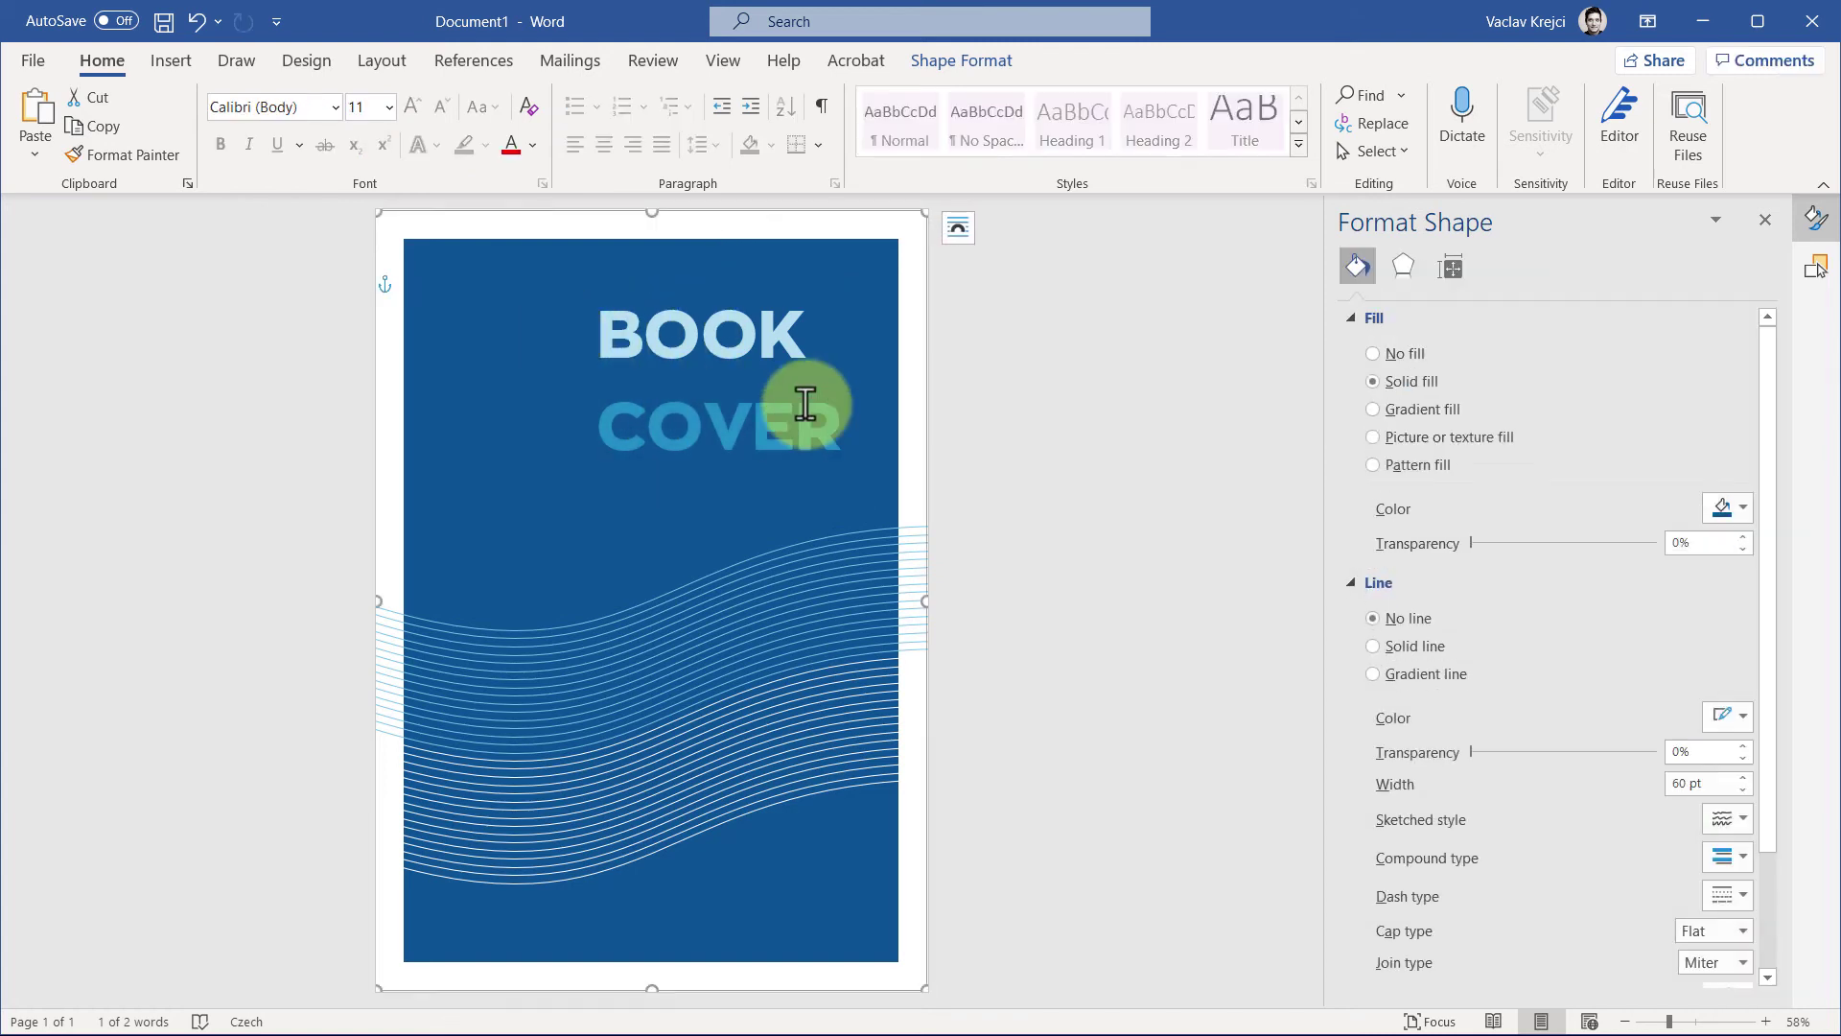
# Draw a thin rectangle bar along the top edge of the cover
pyautogui.click(1708, 1022)
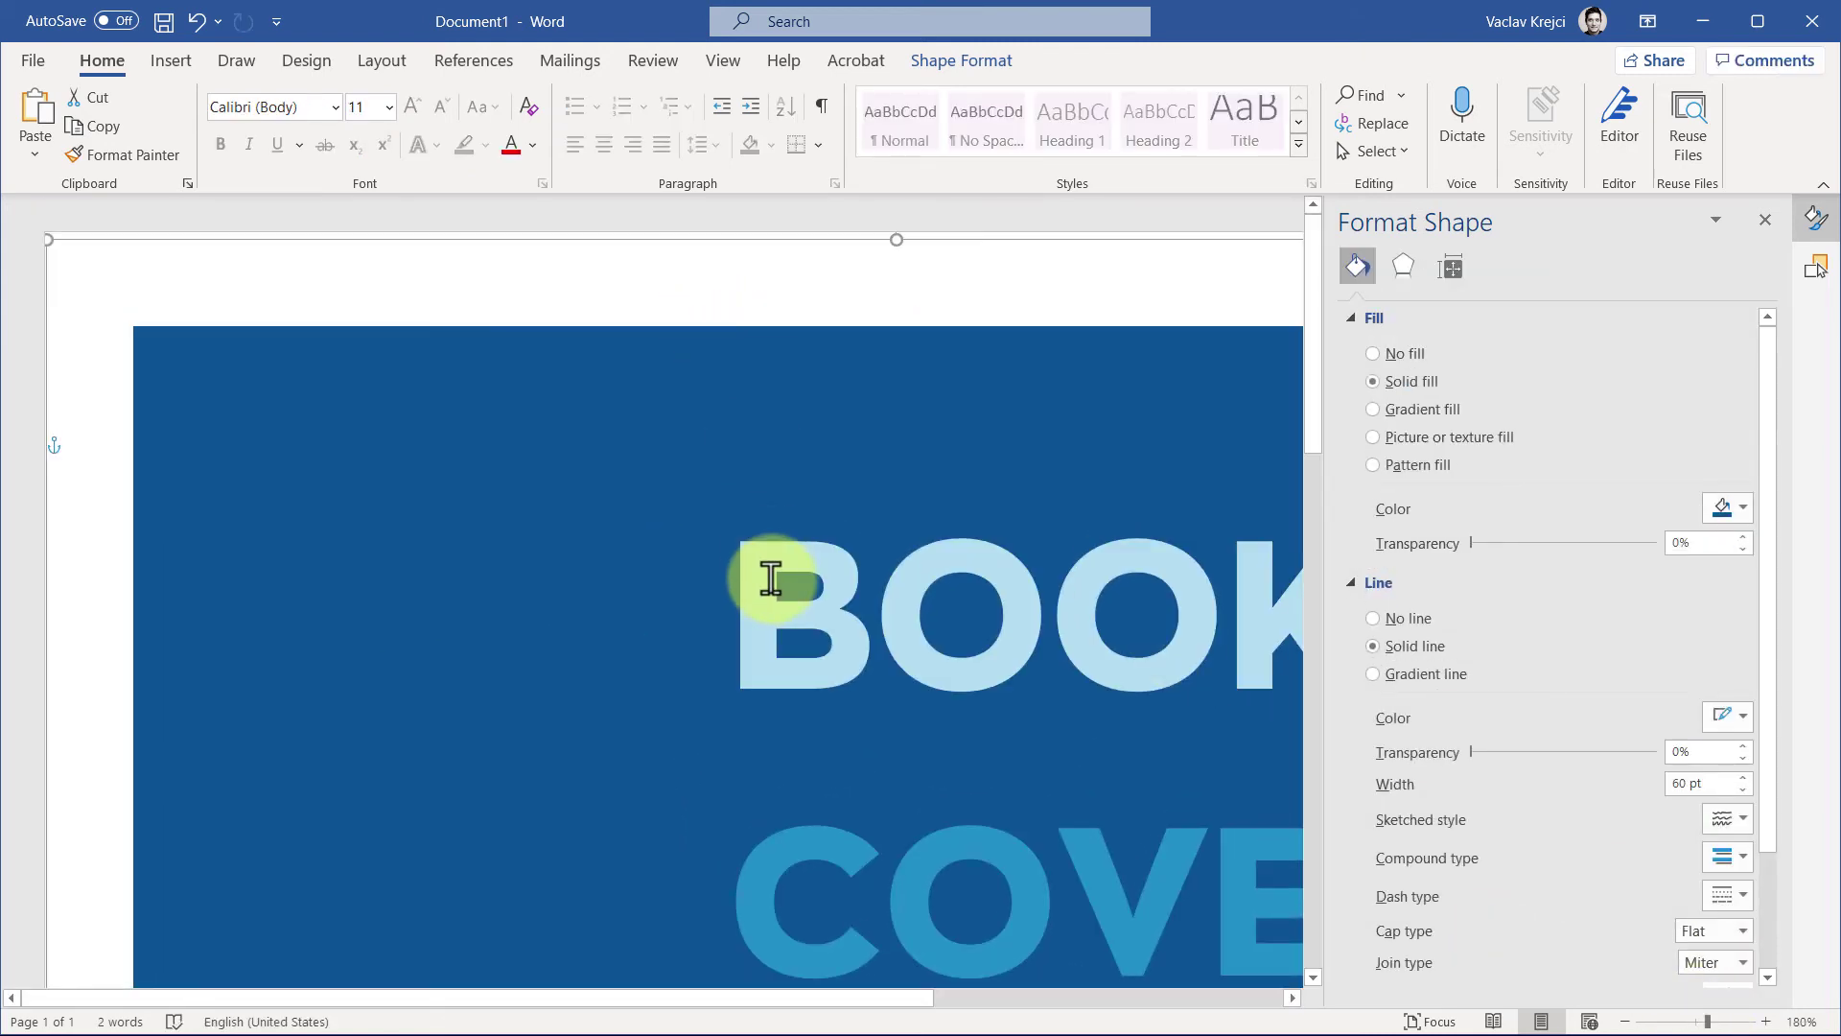
pyautogui.click(175, 63)
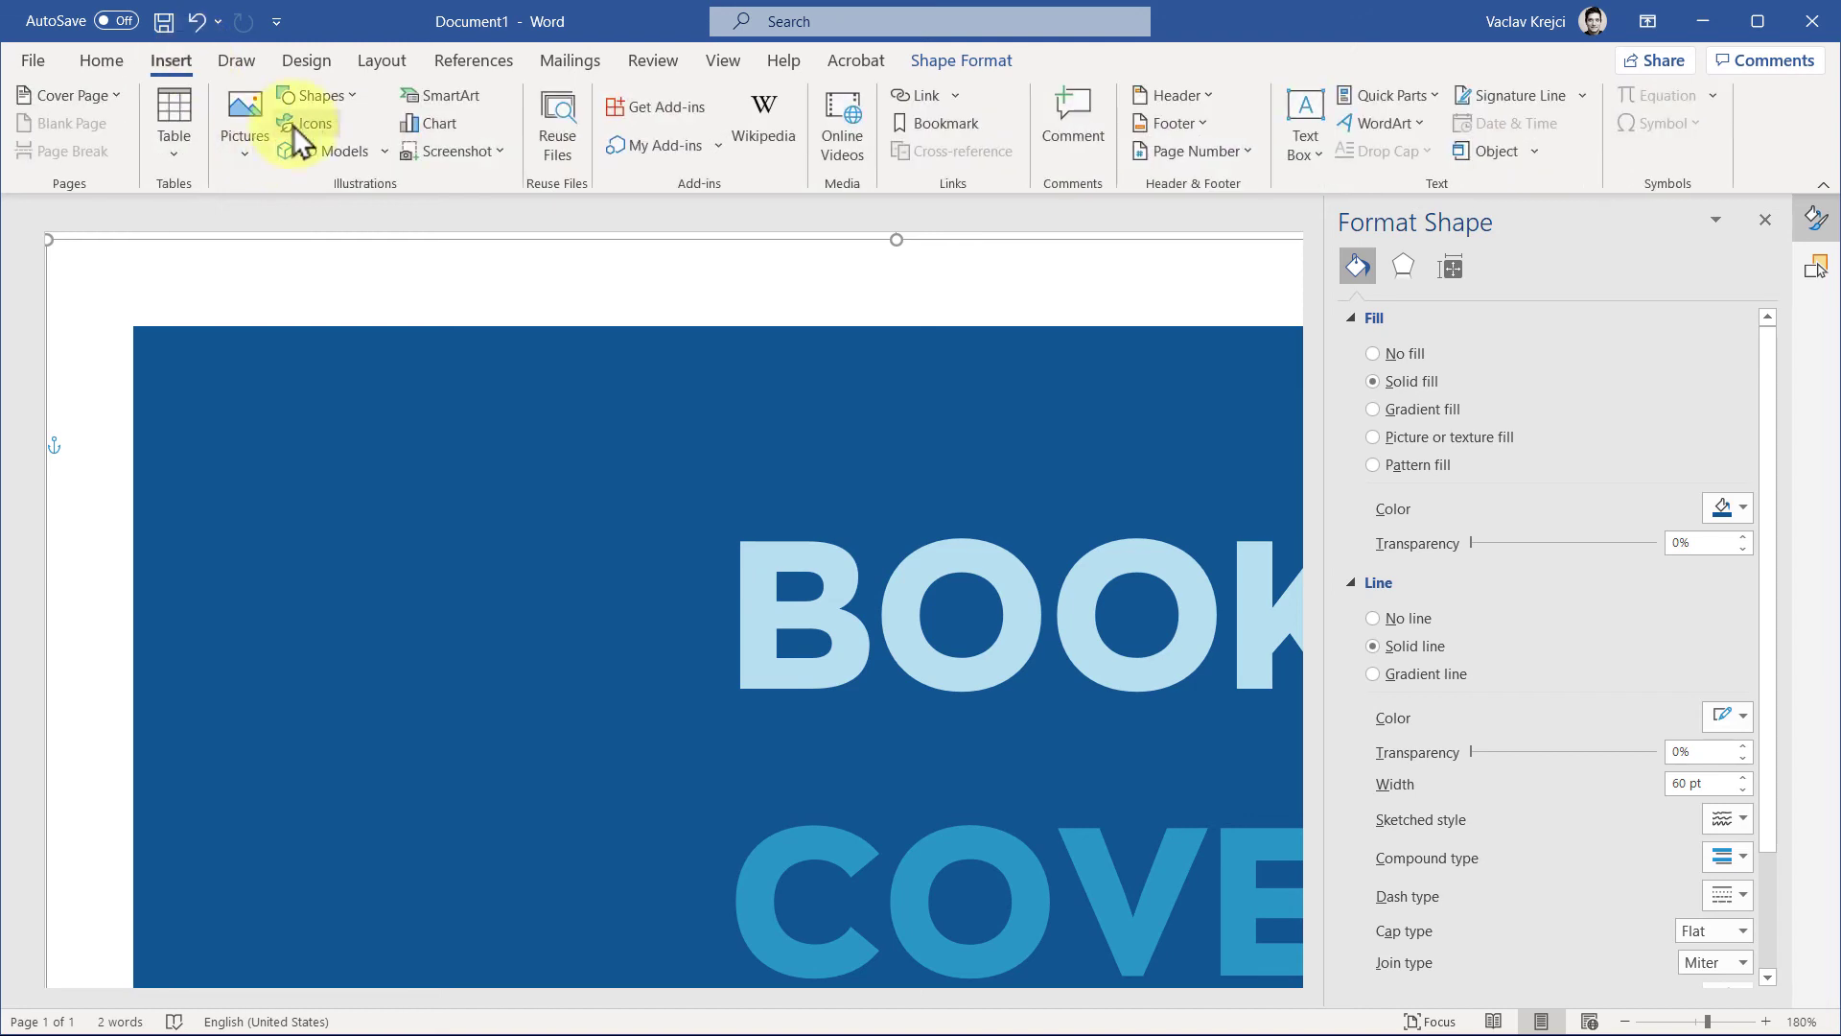
pyautogui.click(316, 95)
pyautogui.click(400, 158)
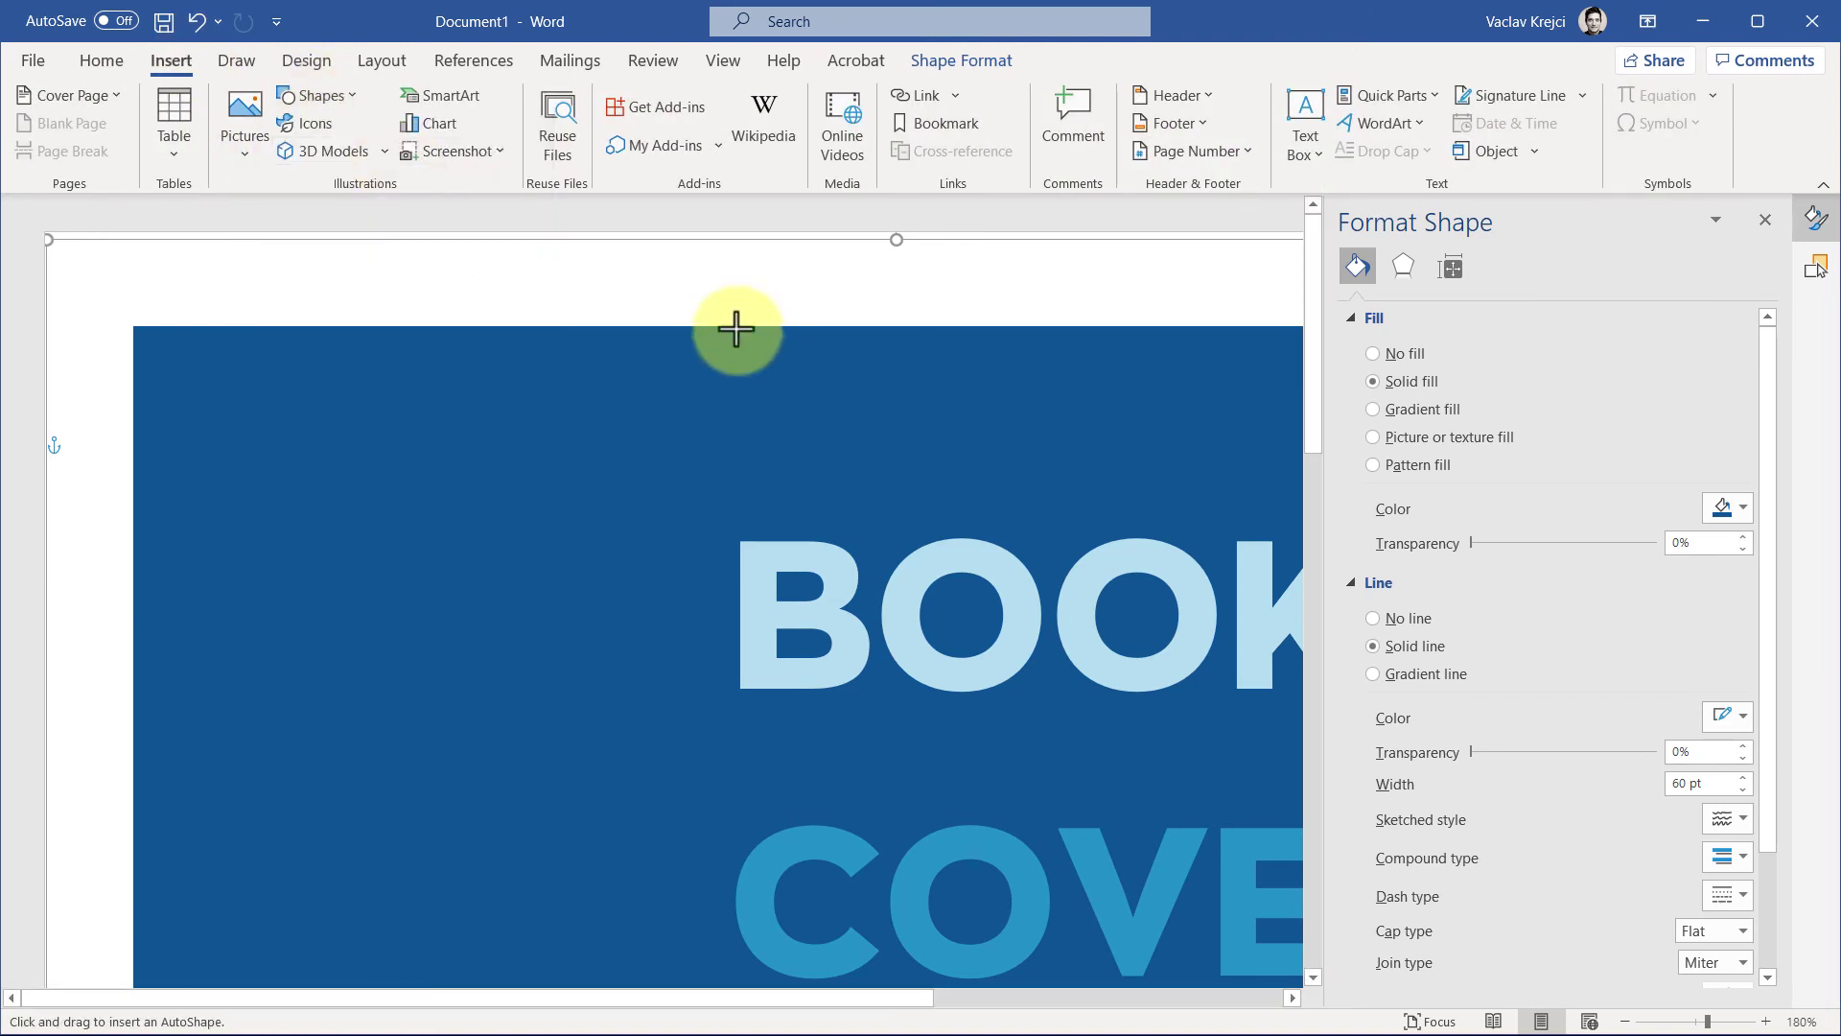
pyautogui.moveTo(731, 326); pyautogui.dragTo(1090, 383)
# Fill the bar light blue with no outline and make it slightly smaller
pyautogui.click(604, 96)
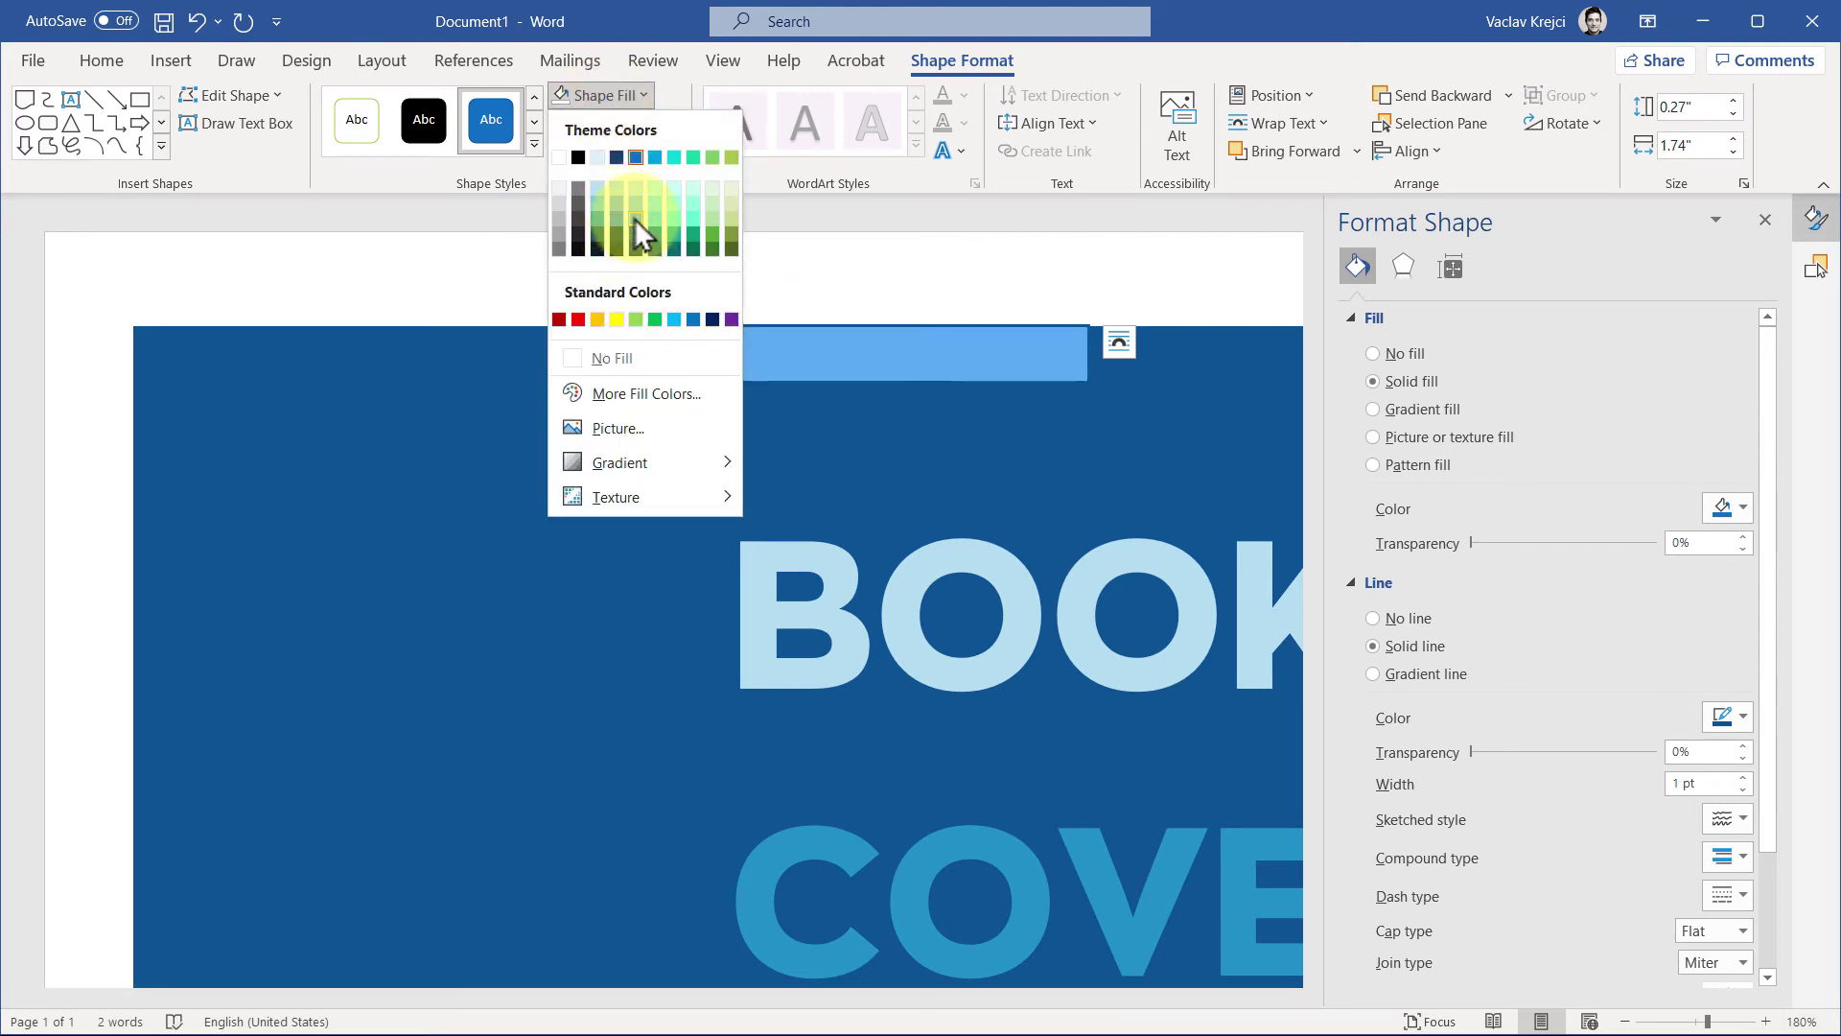
pyautogui.click(635, 216)
pyautogui.click(618, 123)
pyautogui.click(628, 385)
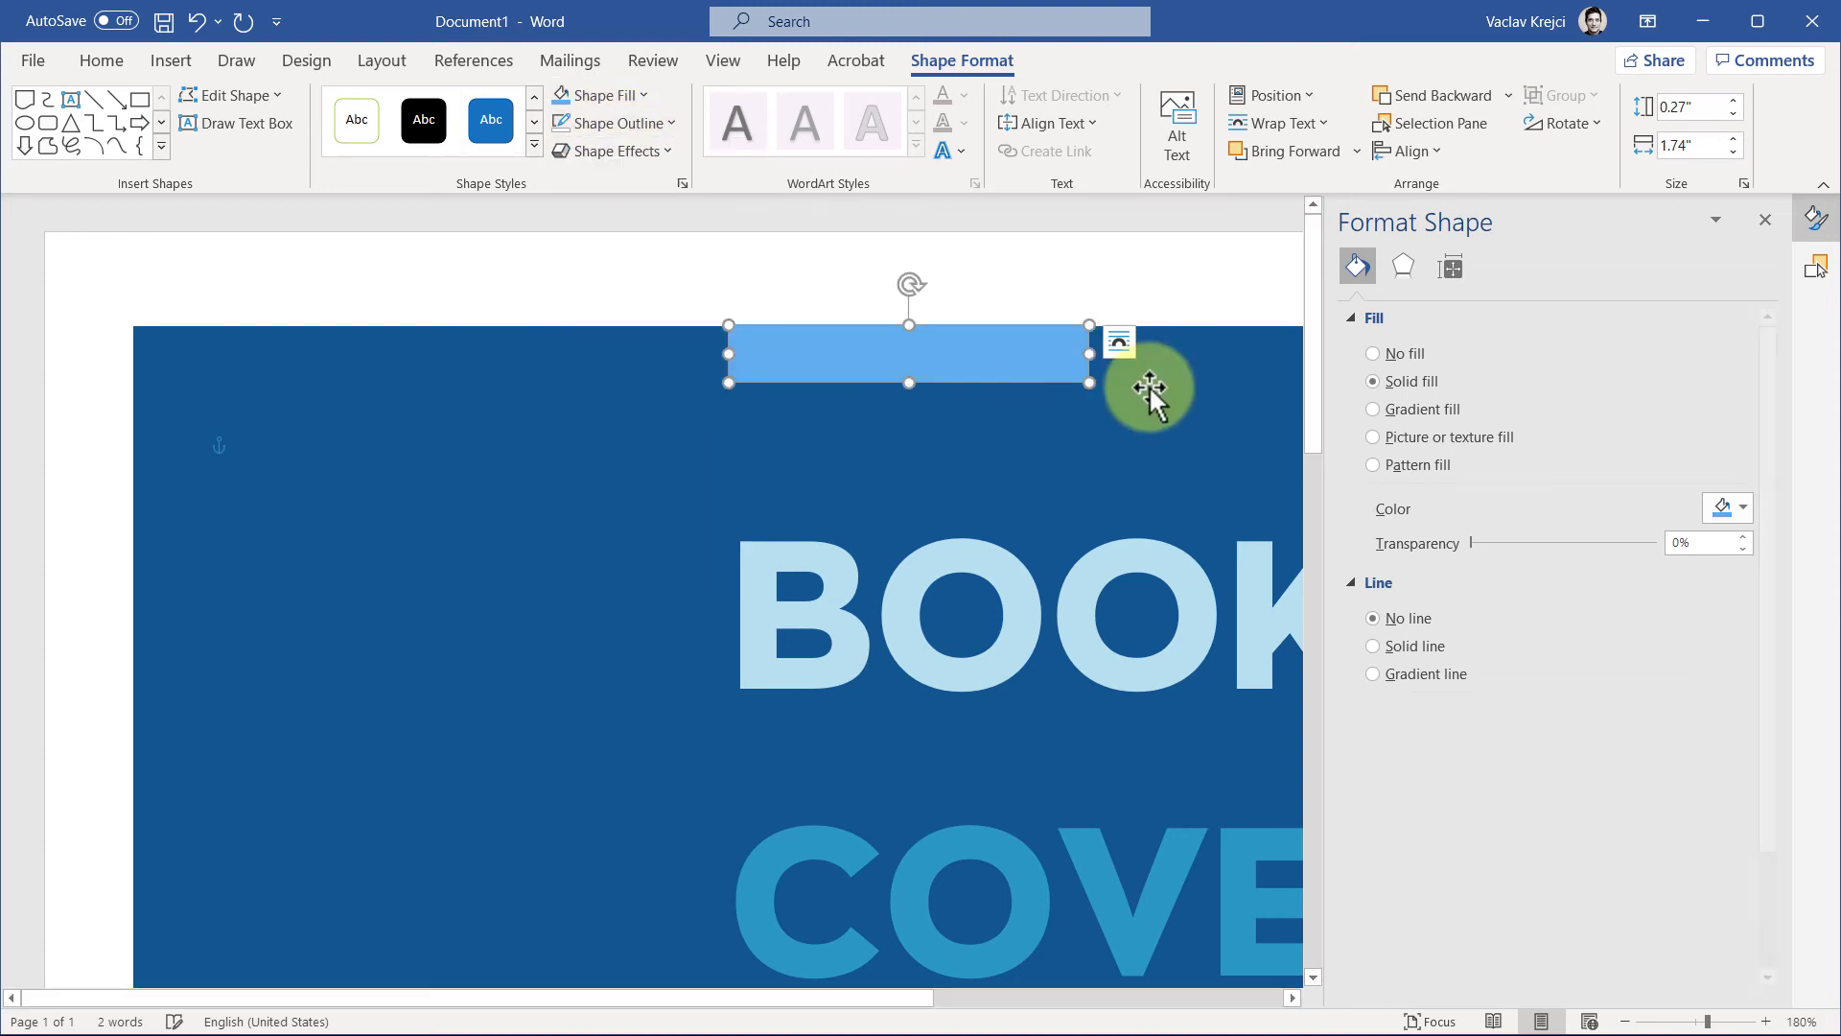
pyautogui.moveTo(1088, 383); pyautogui.dragTo(1039, 366)
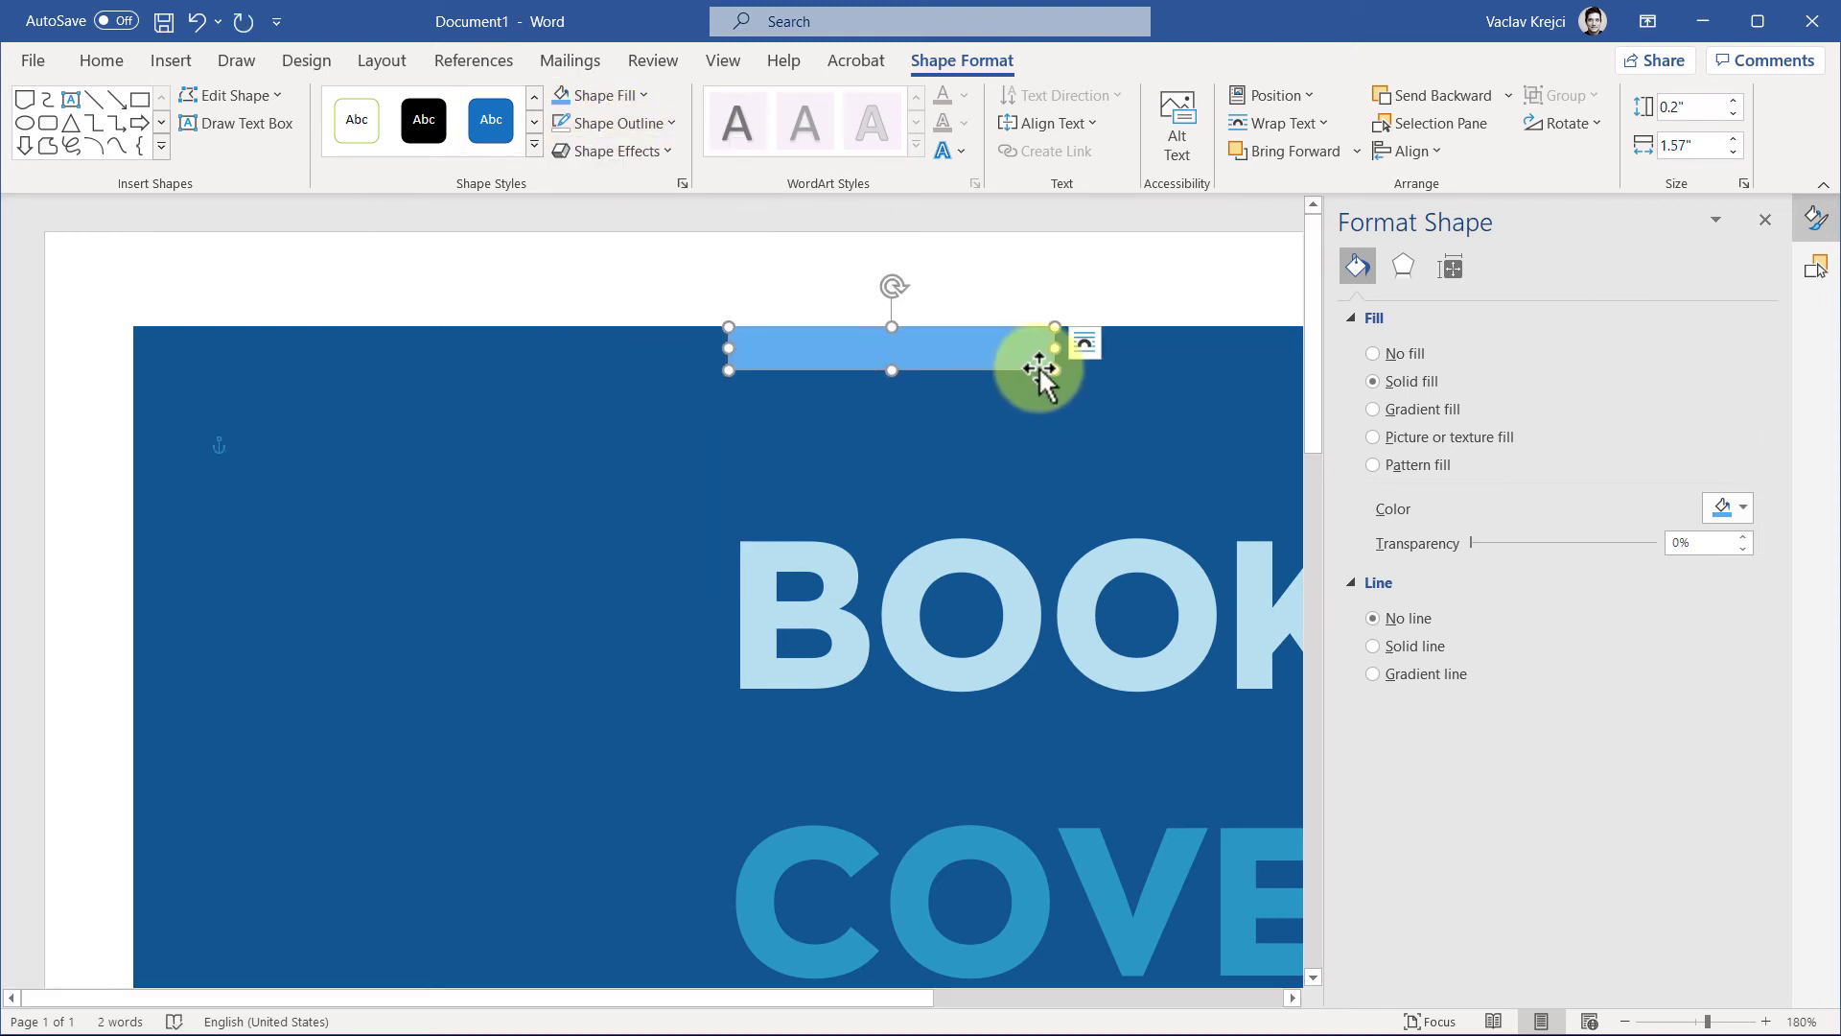
# Nudge the light-blue accent bar right to align with the BOOK title
pyautogui.click(688, 385)
pyautogui.click(779, 363)
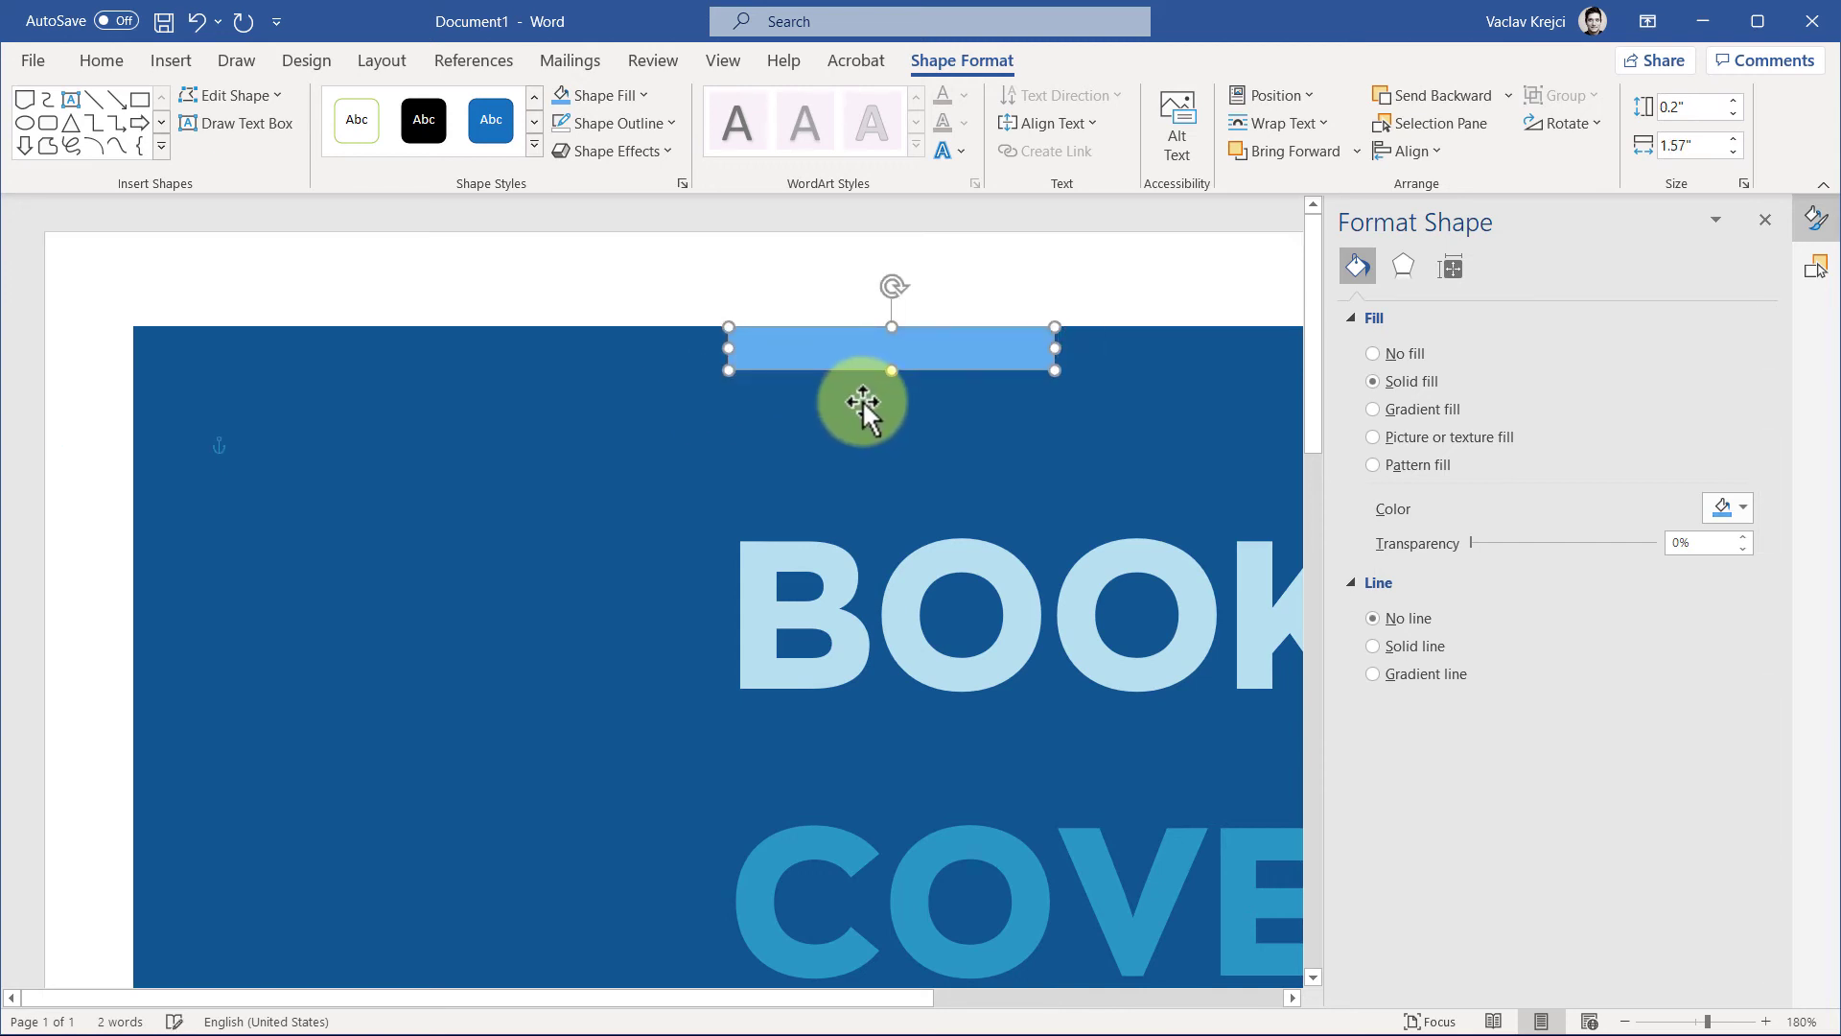
pyautogui.hotkey('ctrl', 'Down')
pyautogui.hotkey('ctrl', 'Right')
pyautogui.hotkey('ctrl', 'Right')
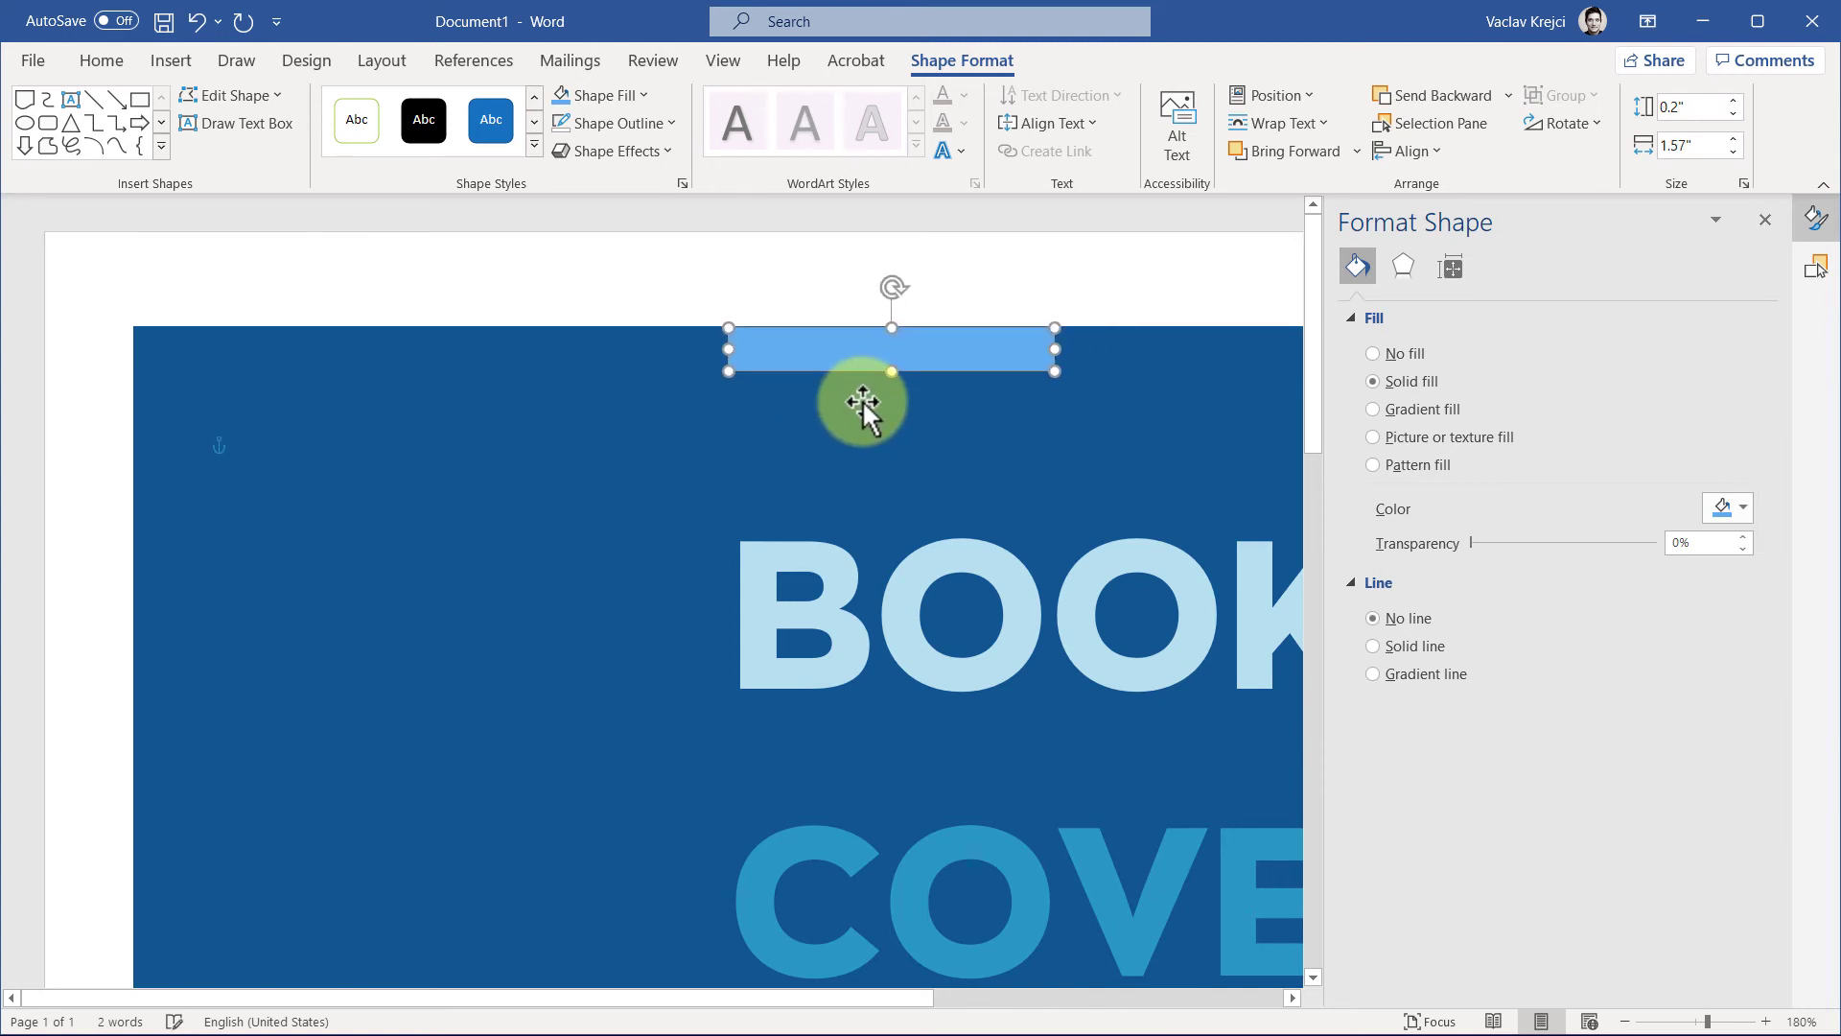
pyautogui.click(700, 422)
pyautogui.click(771, 358)
pyautogui.hotkey('ctrl', 'Right')
pyautogui.hotkey('ctrl', 'Right')
pyautogui.click(692, 387)
pyautogui.click(800, 353)
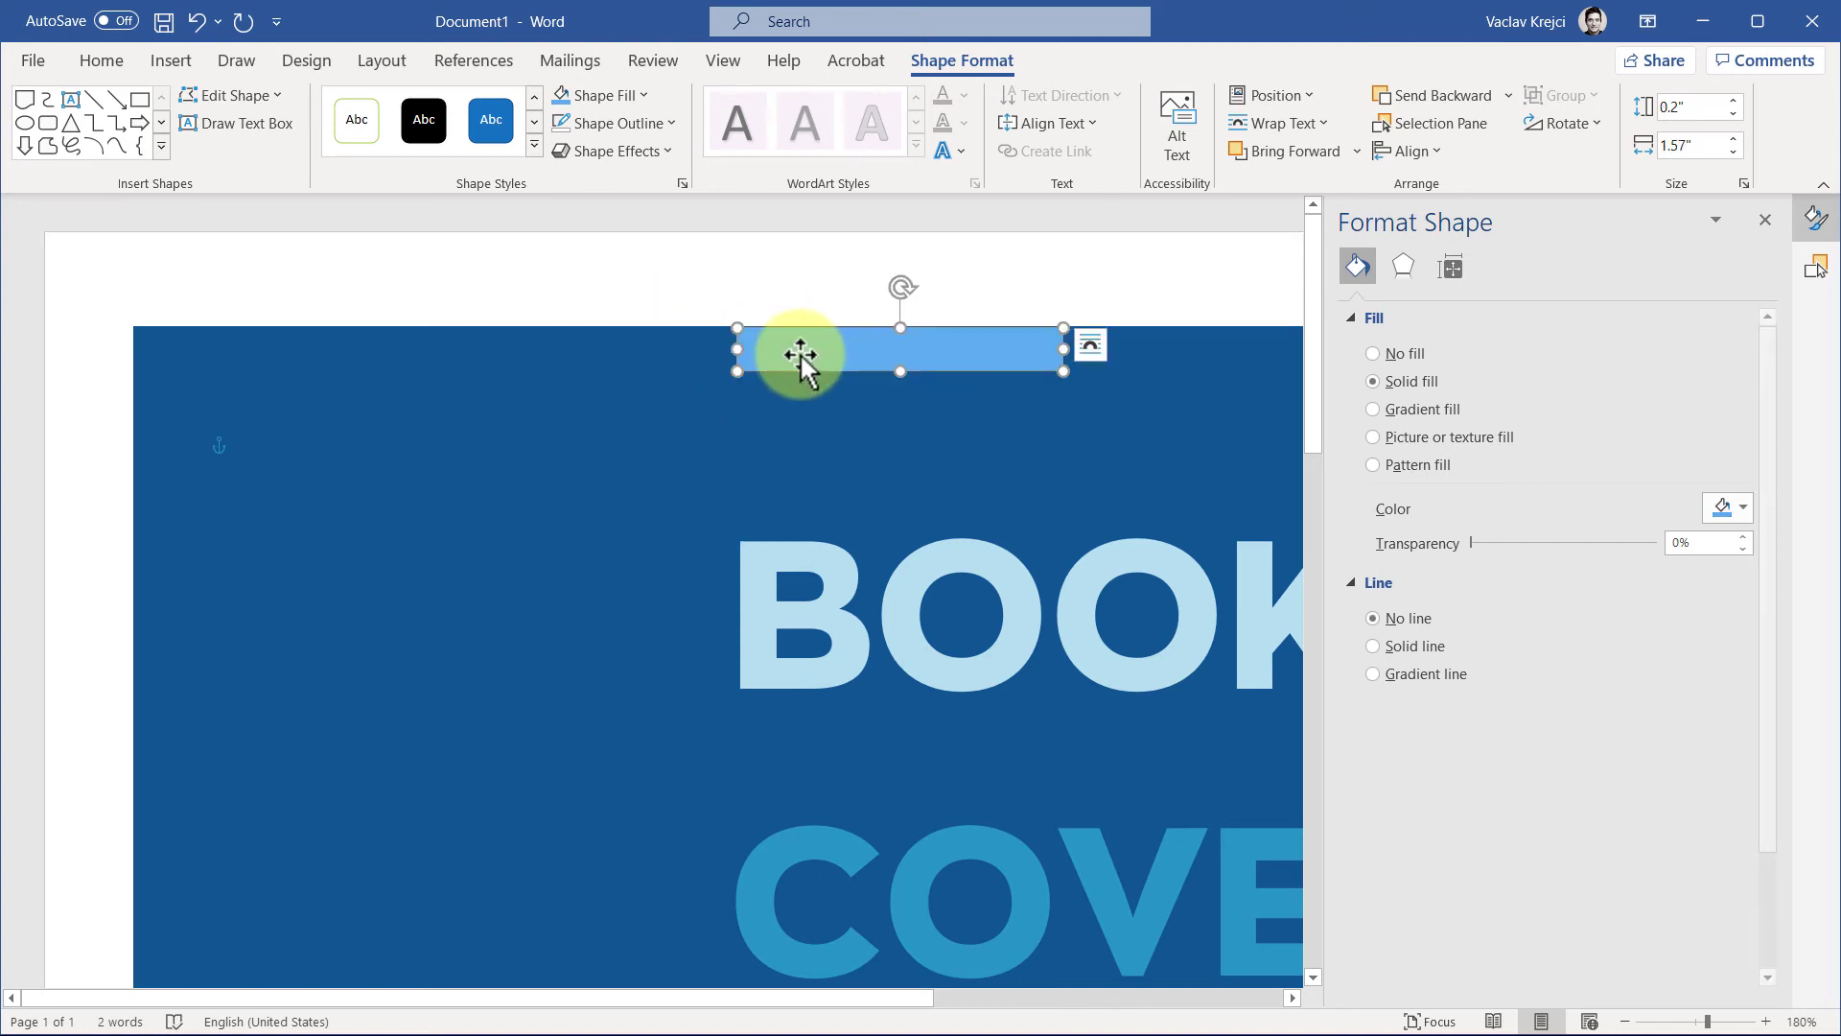
pyautogui.hotkey('ctrl', 'Right')
pyautogui.click(1675, 1022)
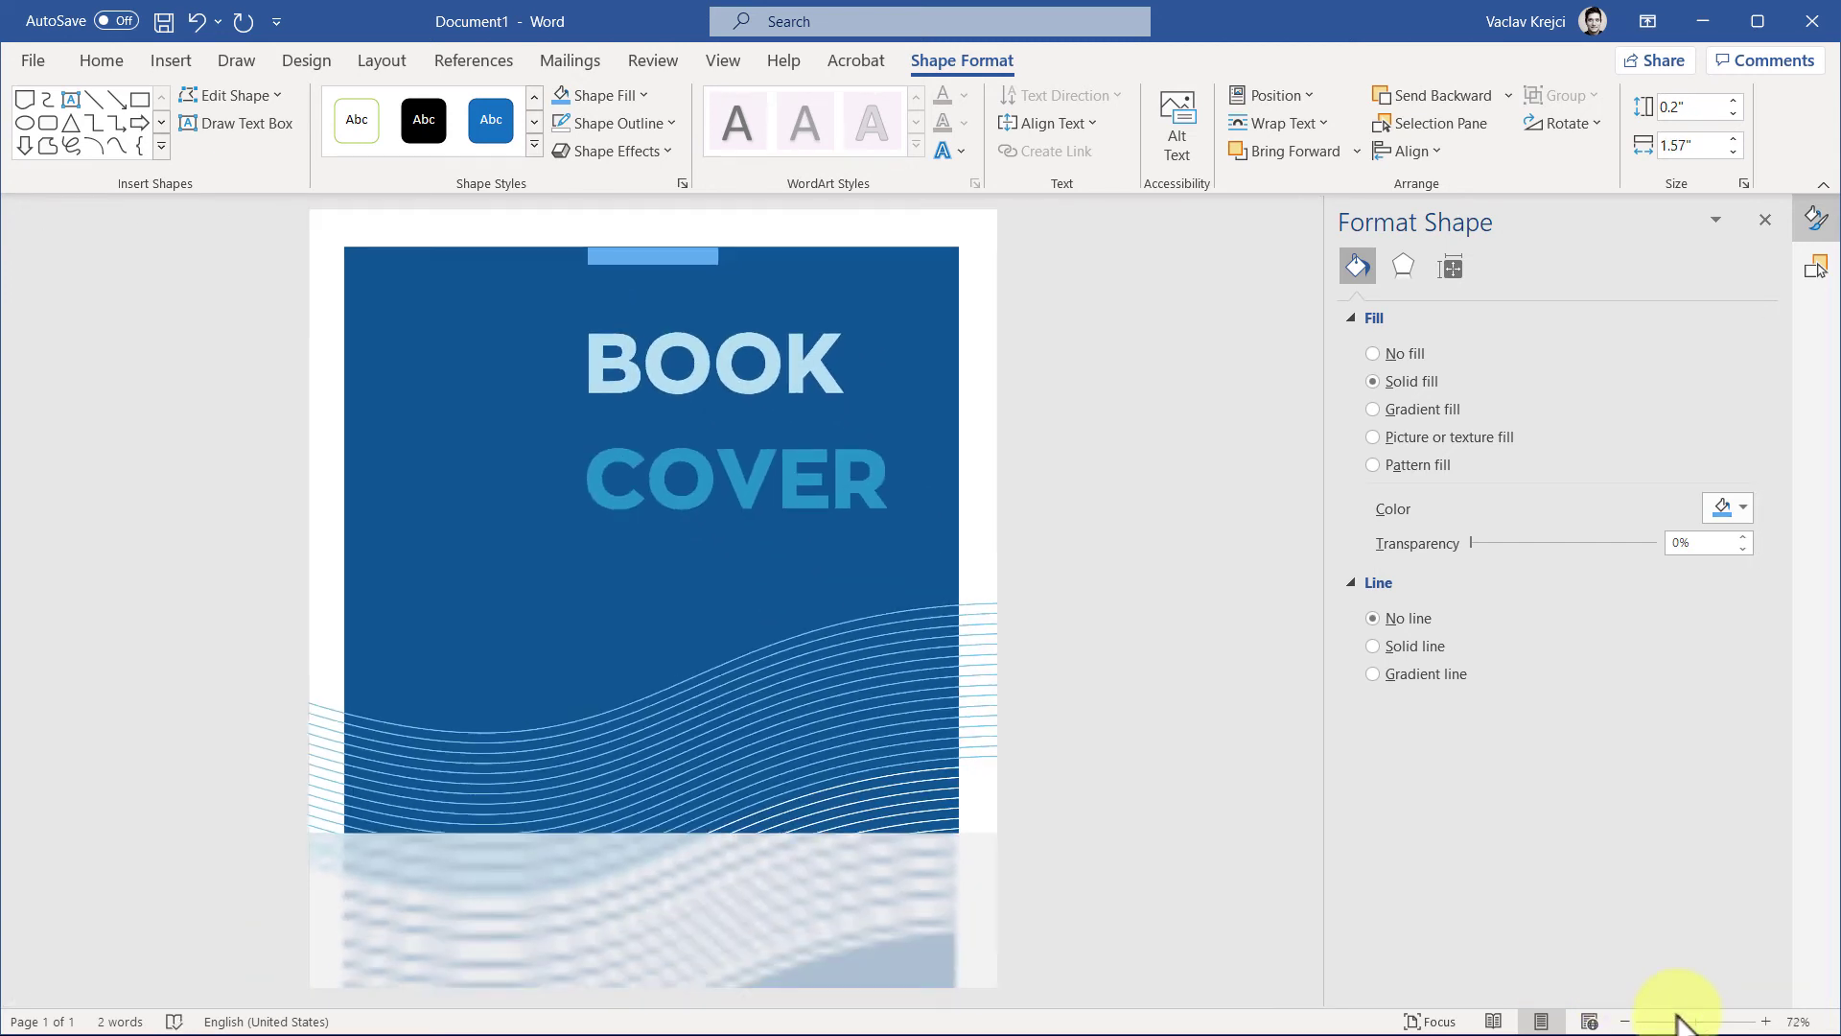
pyautogui.click(1074, 617)
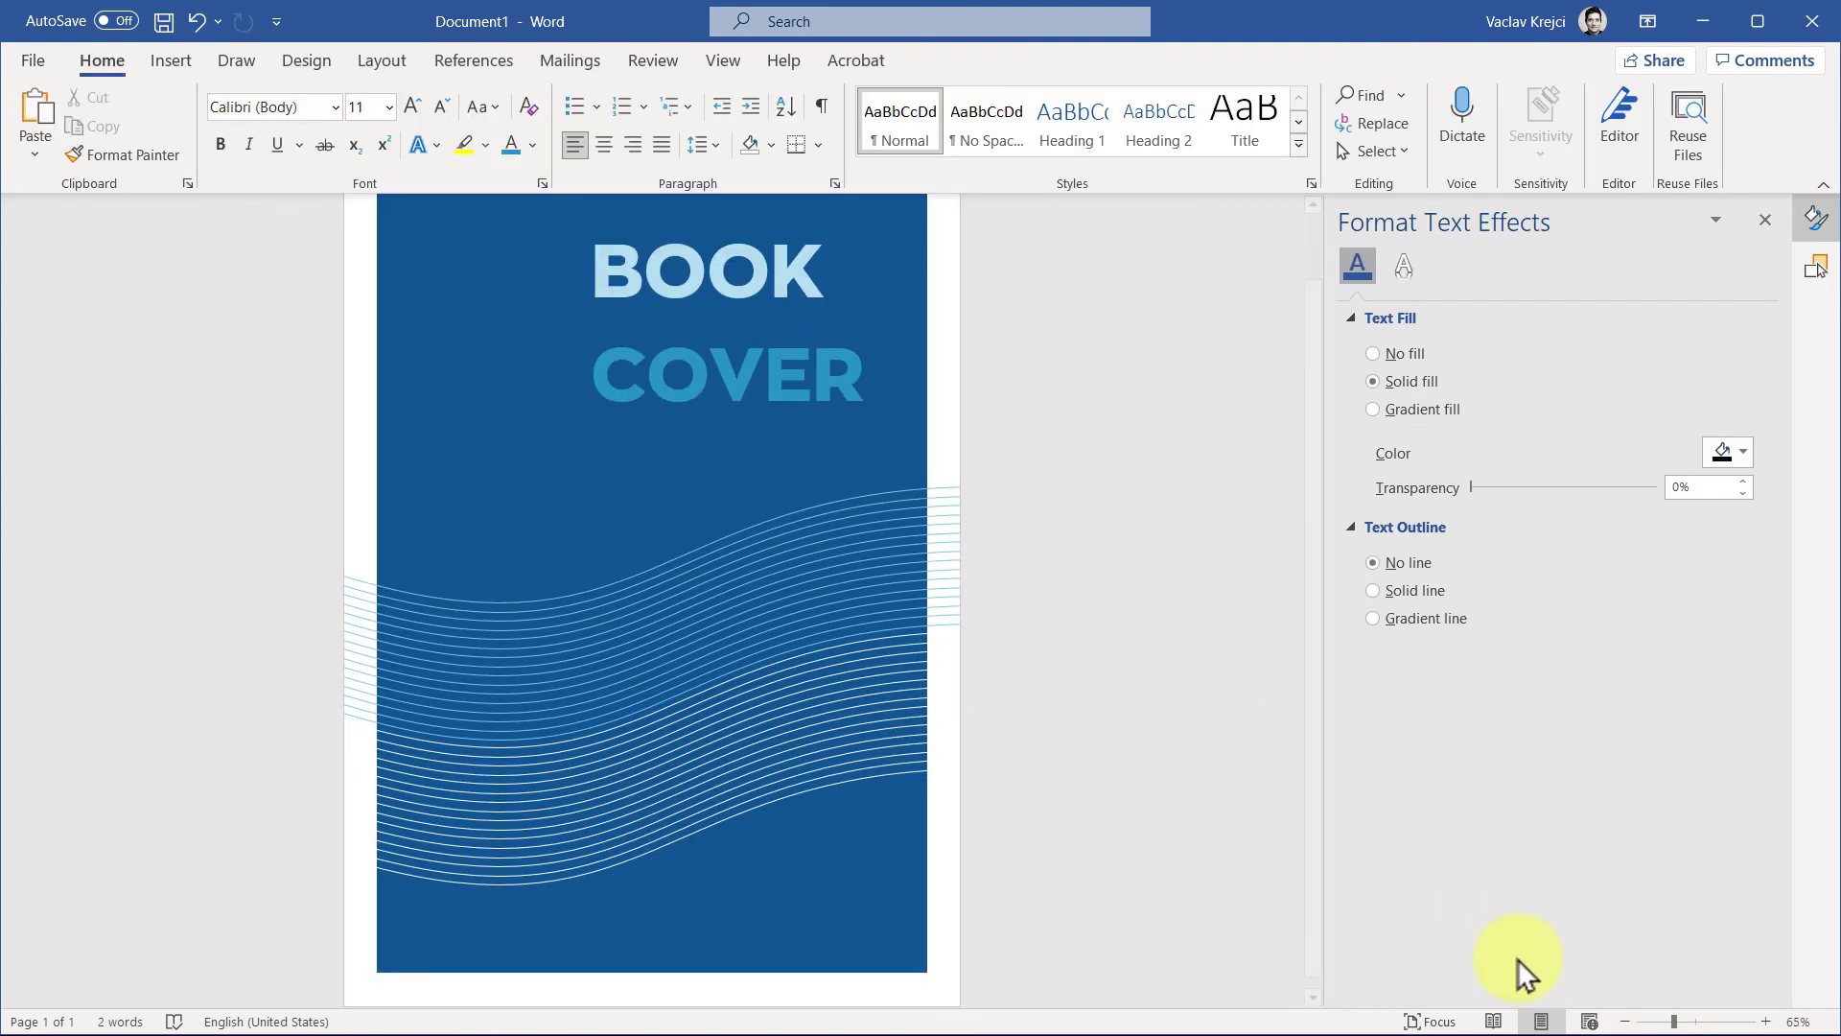
pyautogui.click(1621, 1022)
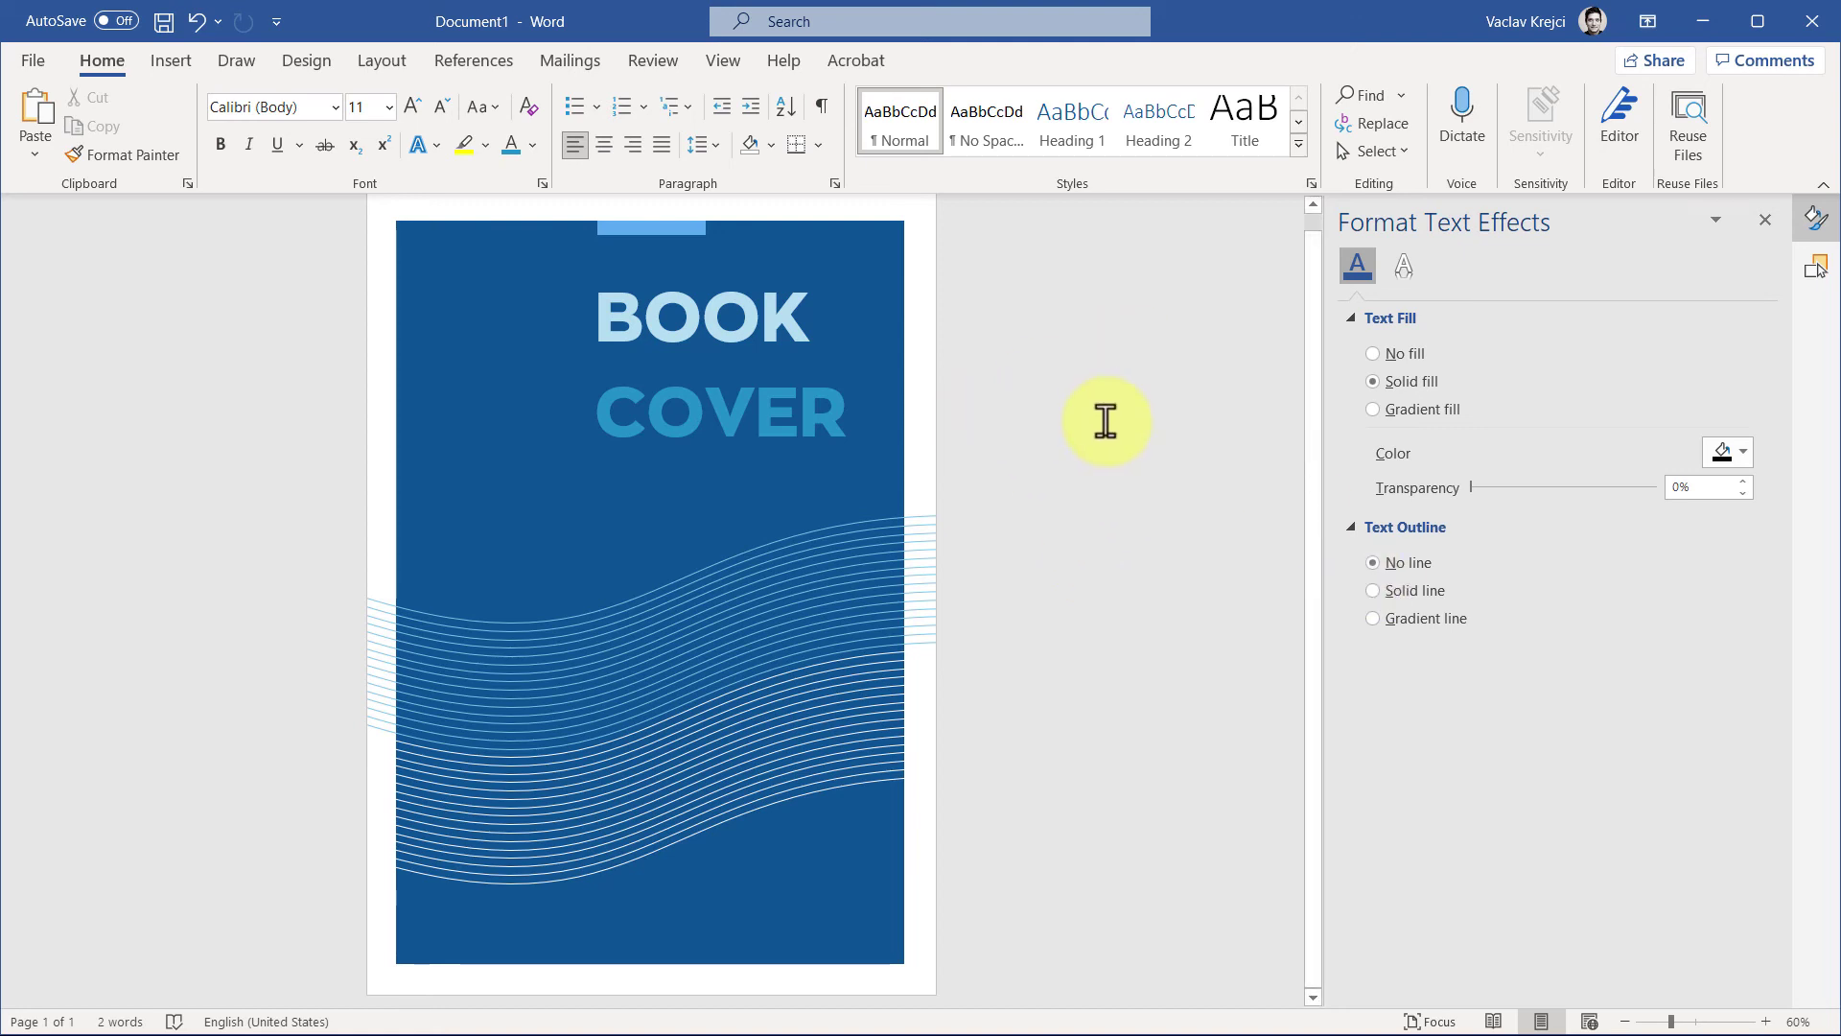
pyautogui.hotkey('ctrl', 'z')
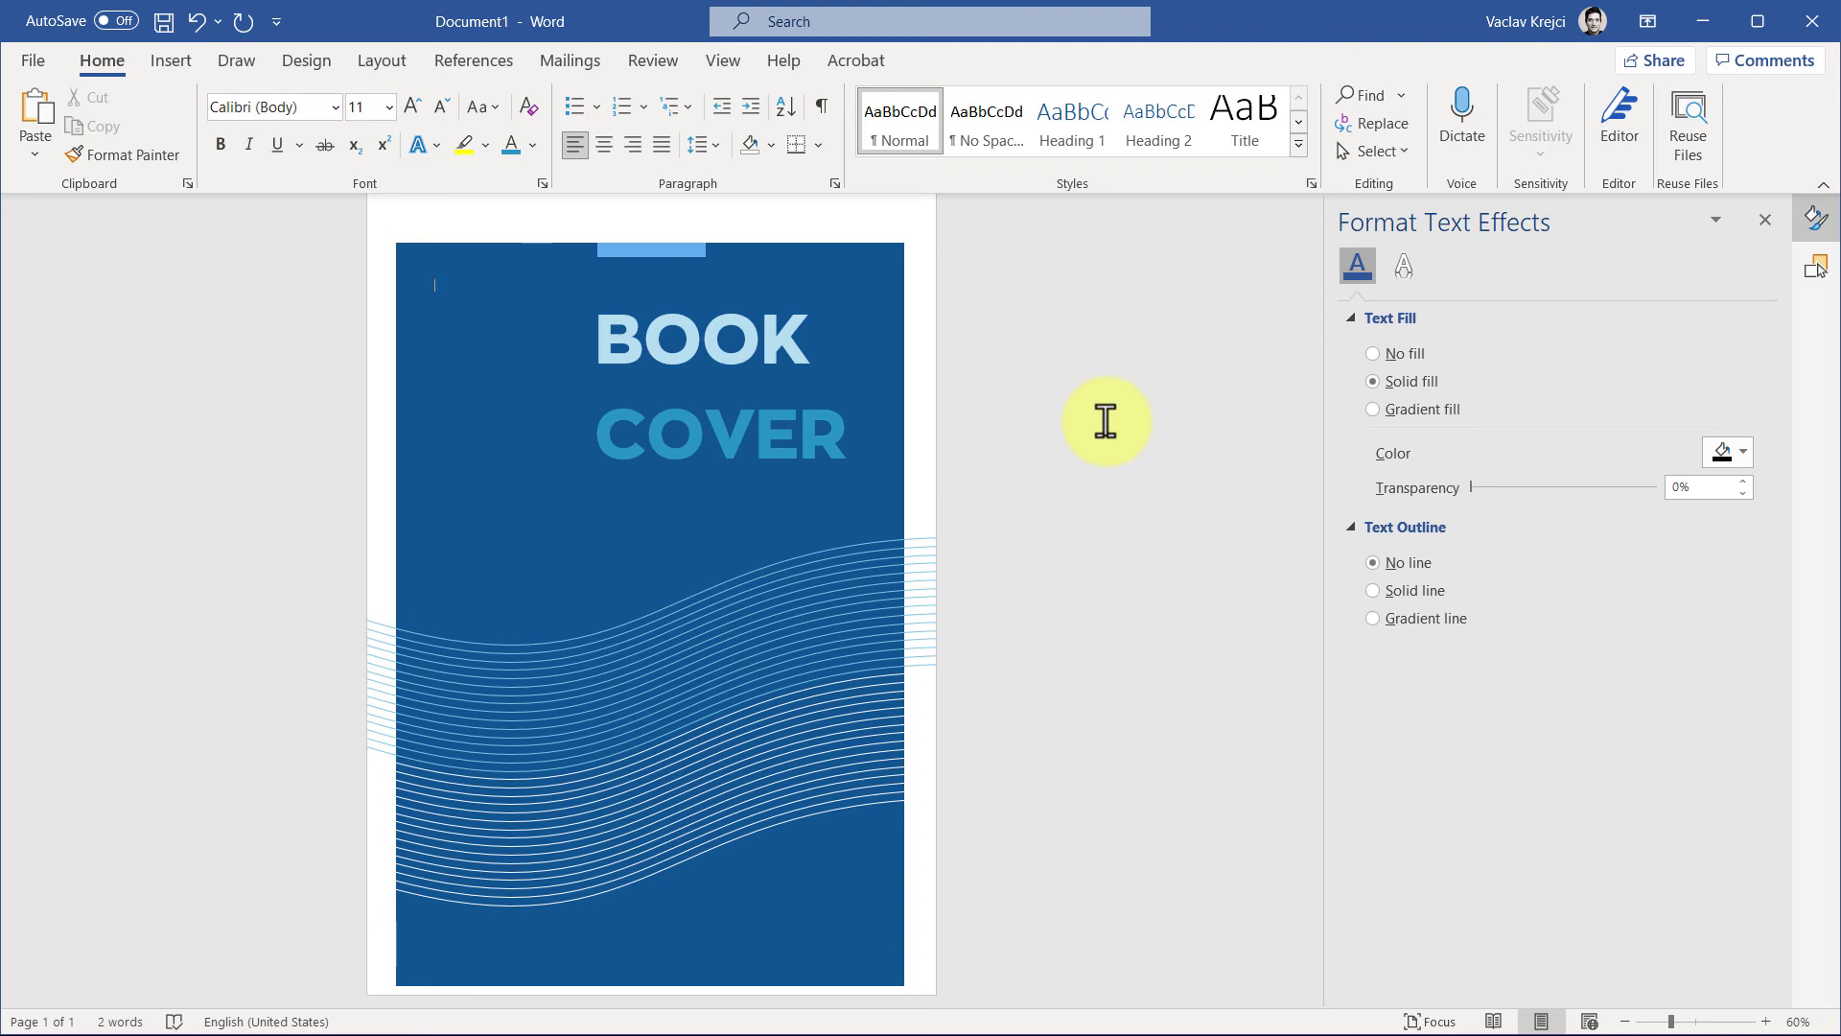
pyautogui.hotkey('ctrl', 'y')
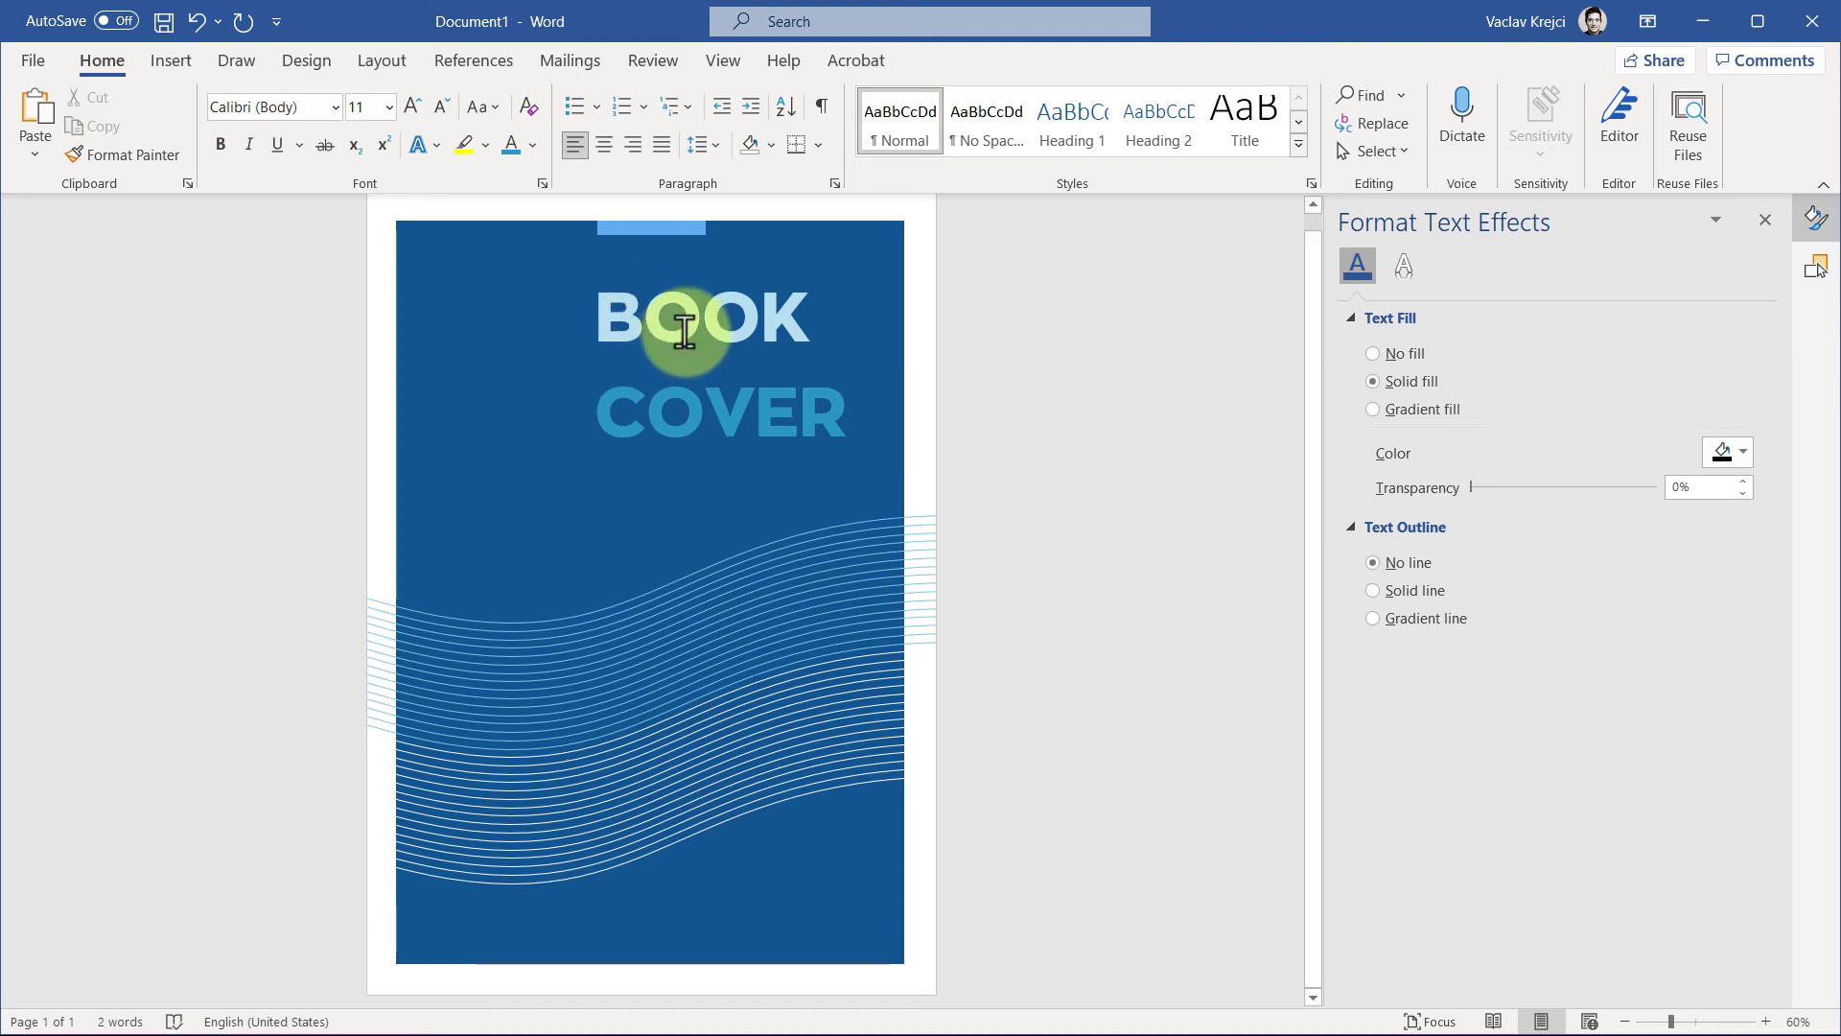
pyautogui.click(647, 273)
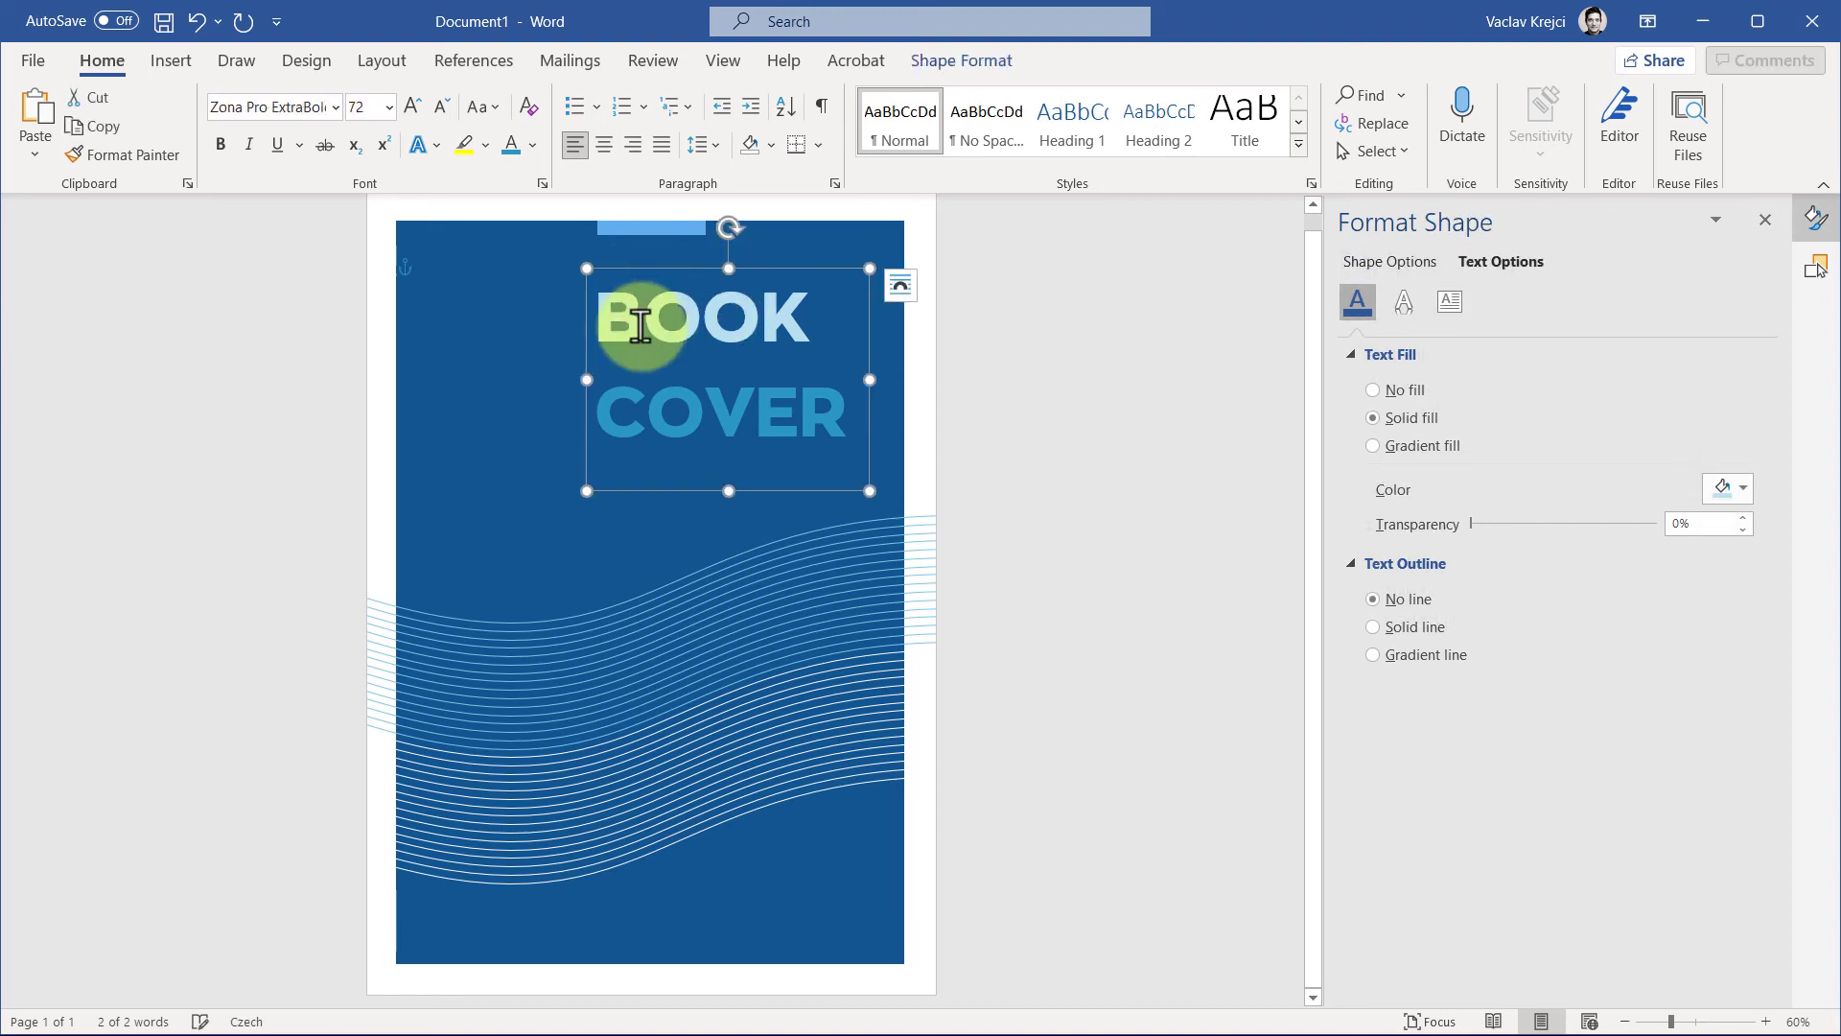
pyautogui.click(439, 332)
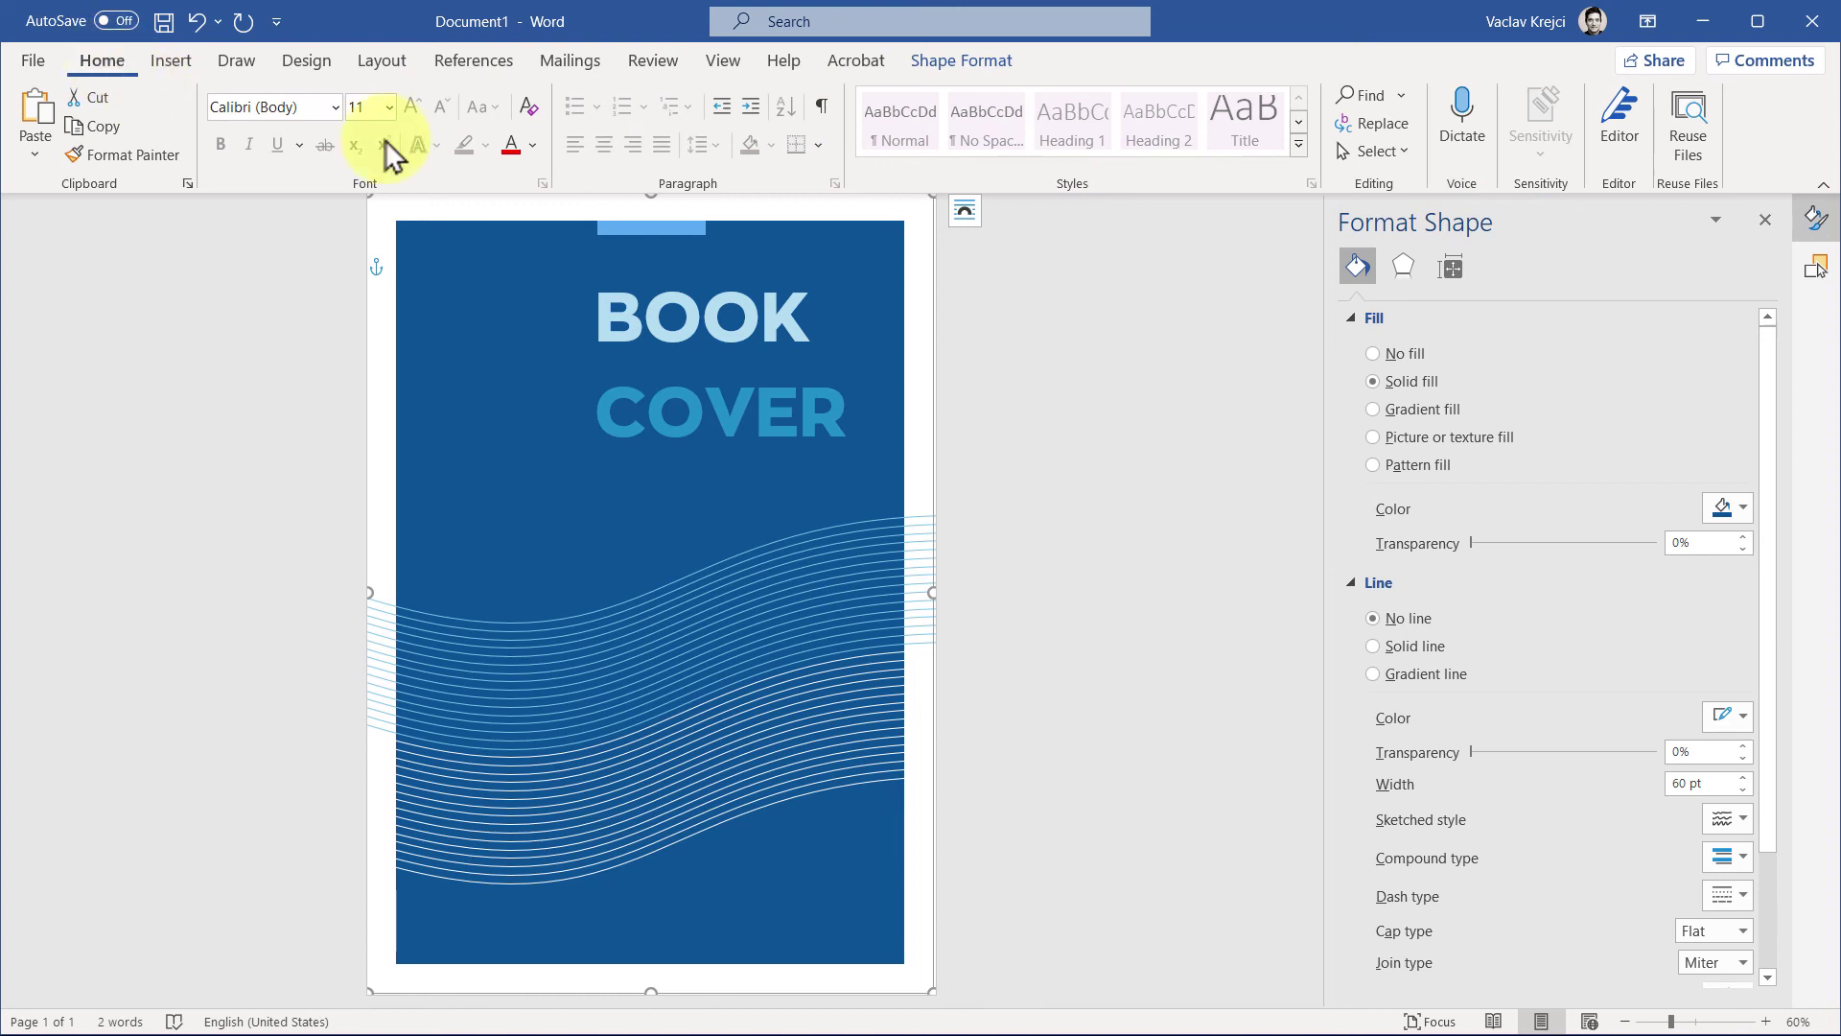
# Open the Selection Pane and collapse Group 67 and Group 65
pyautogui.click(1380, 150)
pyautogui.click(1426, 287)
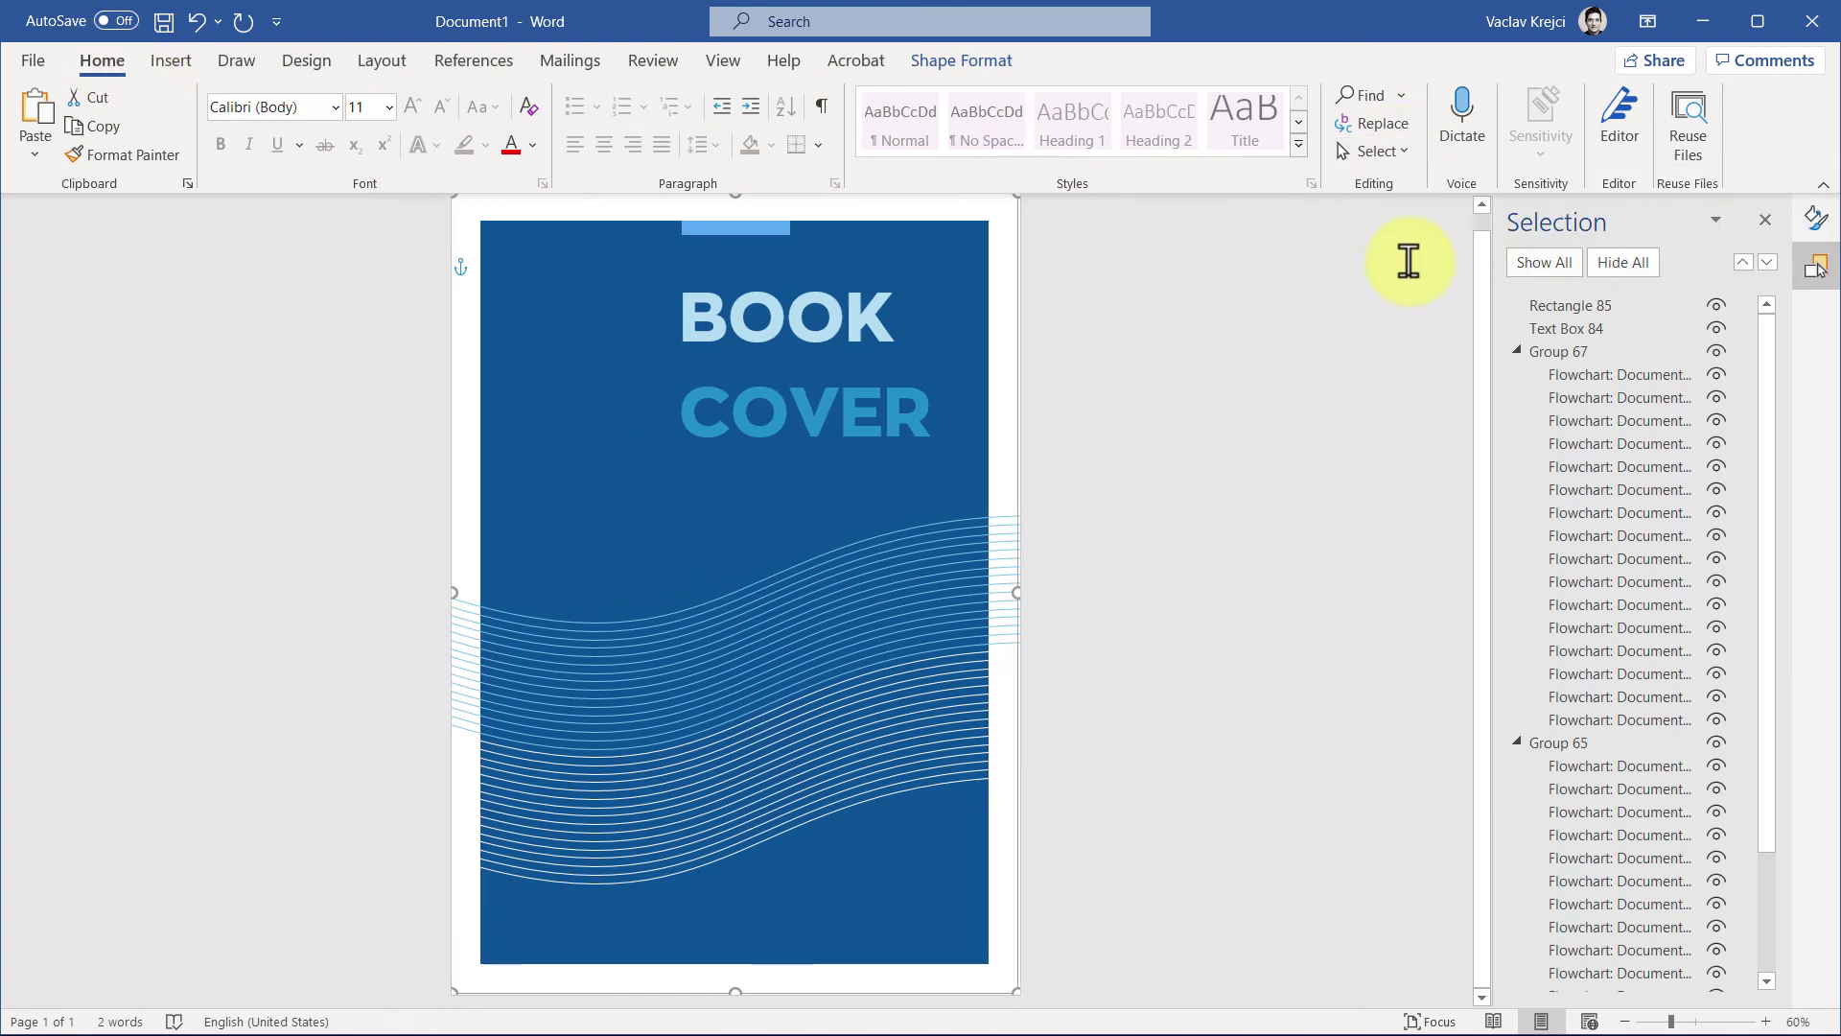
pyautogui.click(1517, 351)
pyautogui.click(1517, 374)
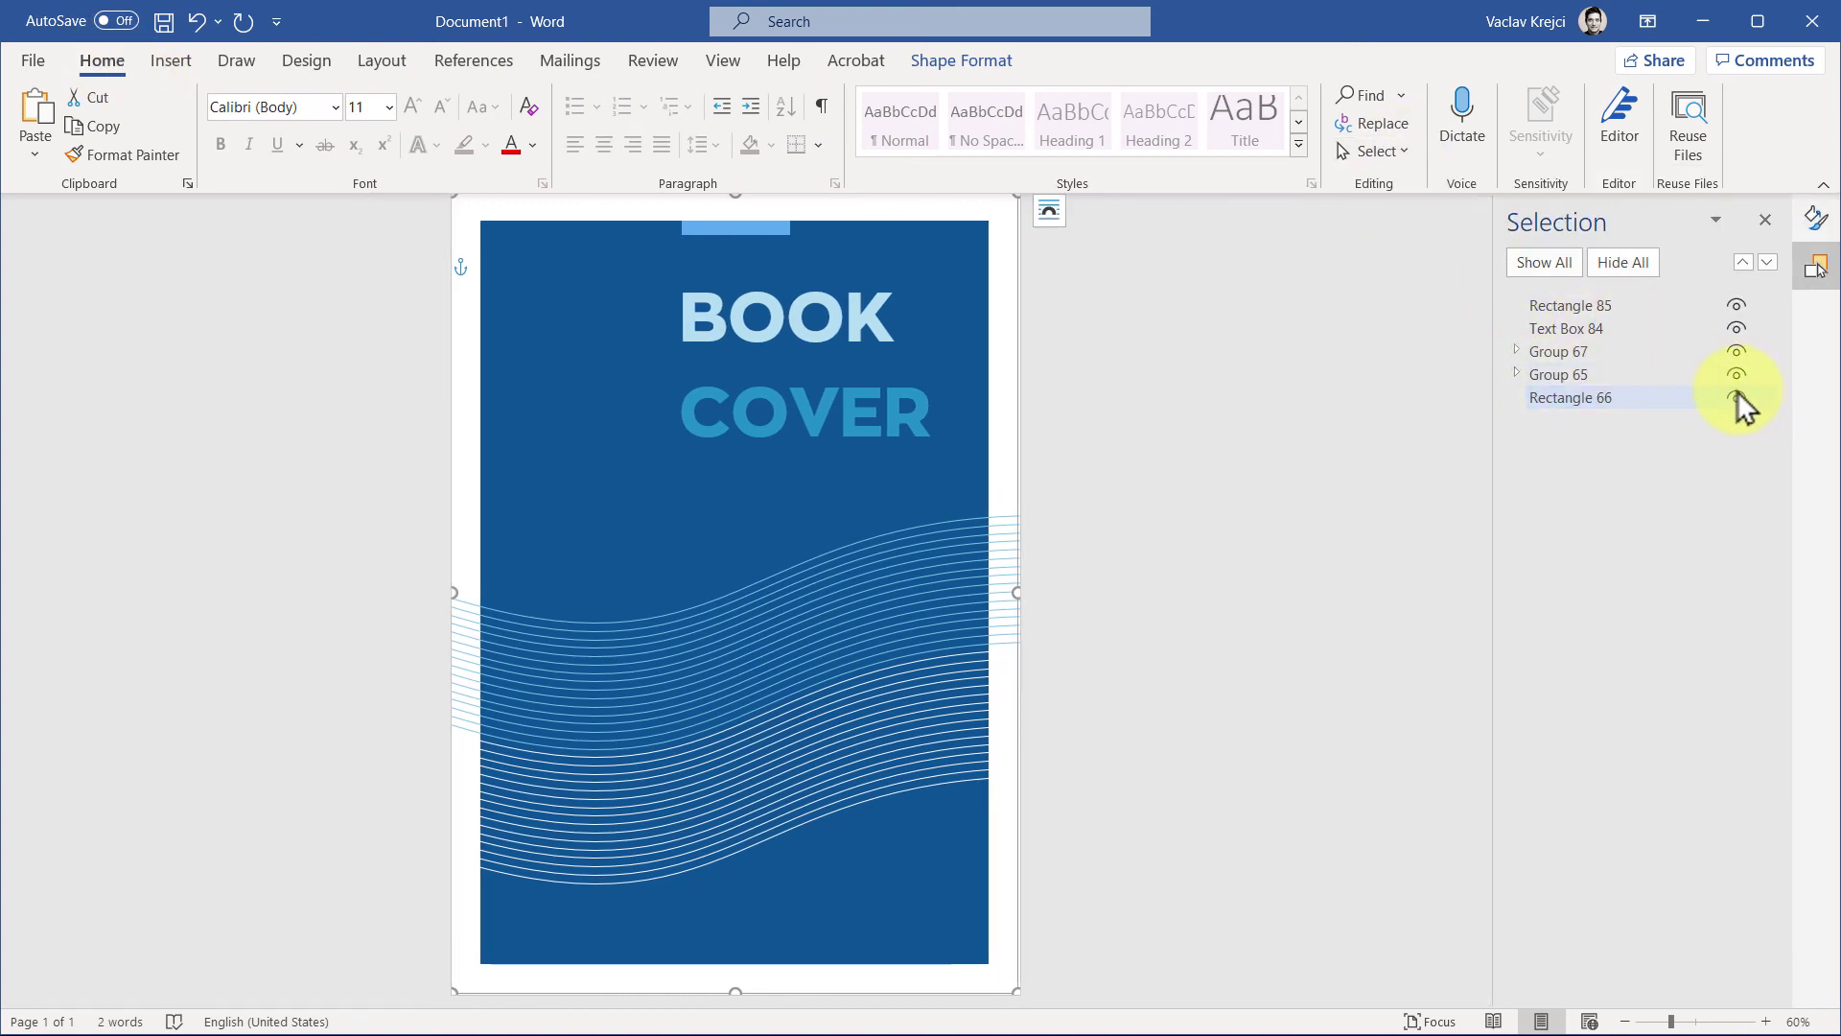
# Hide Rectangle 66, both wave groups, the title box and accent bar; zoom to 40%
pyautogui.click(1737, 397)
pyautogui.click(1737, 374)
pyautogui.click(1737, 351)
pyautogui.click(1736, 328)
pyautogui.click(1736, 305)
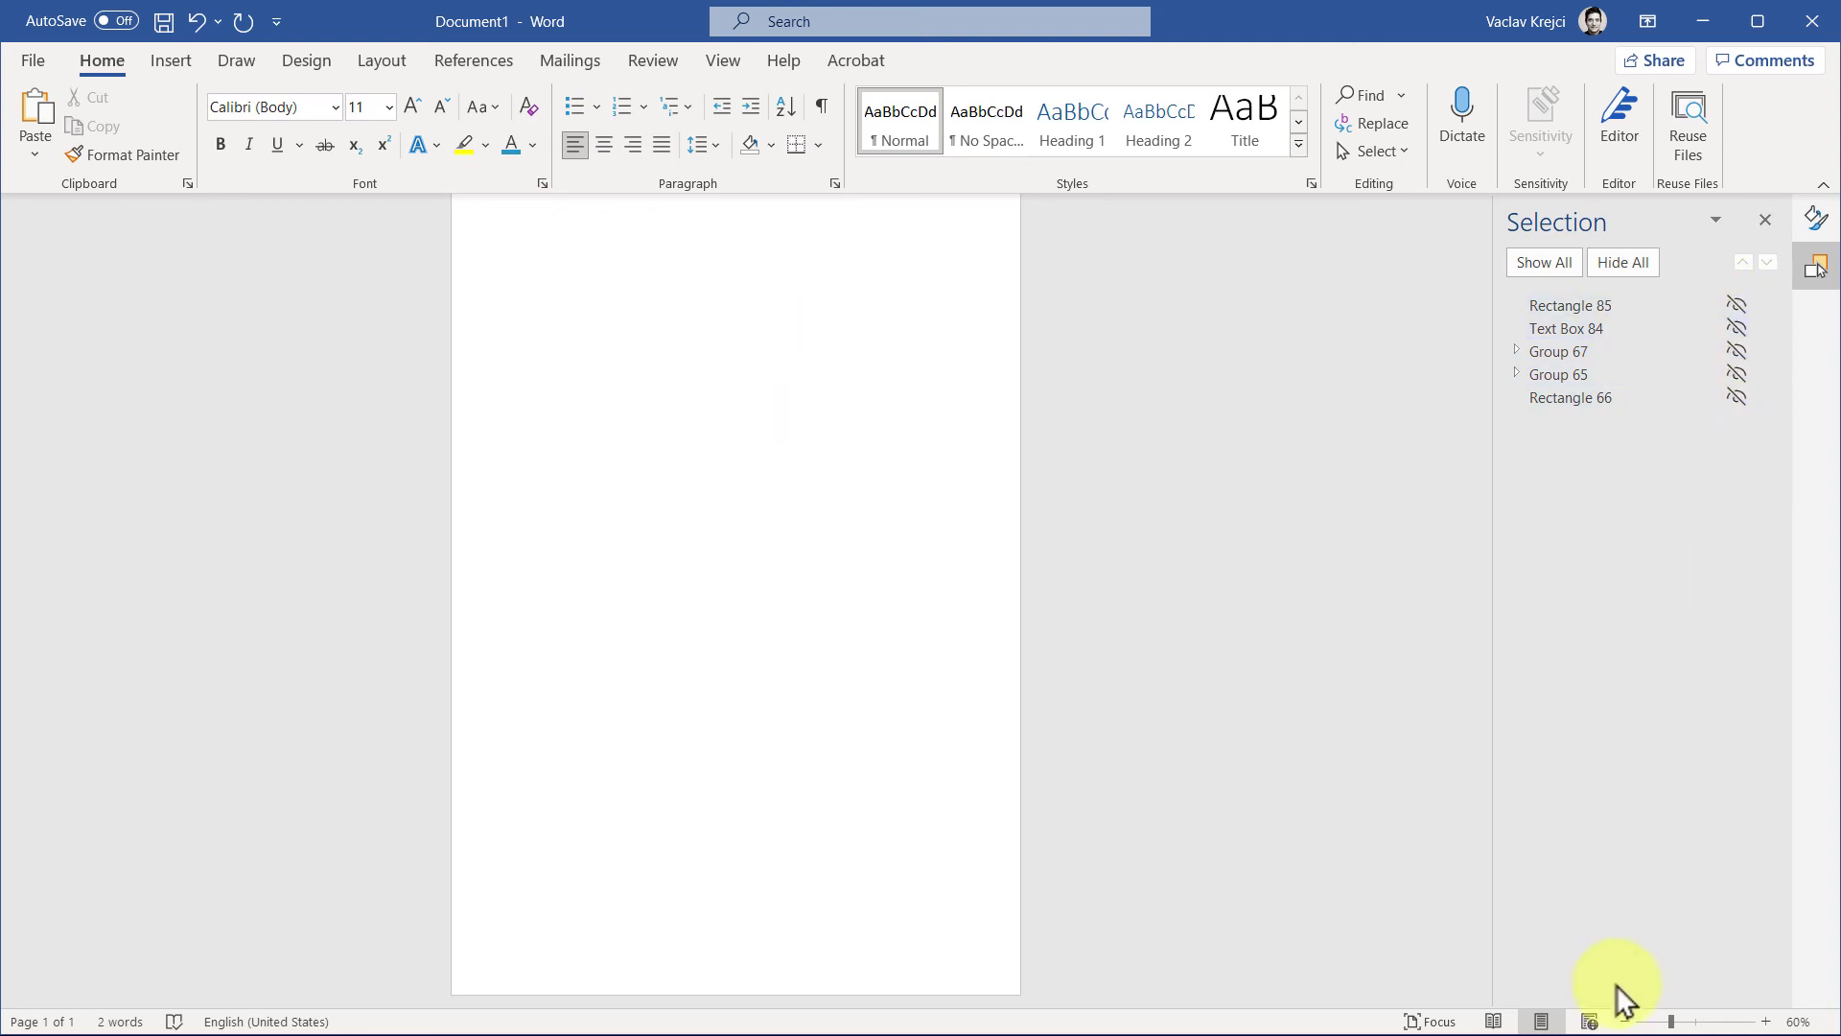
pyautogui.click(1625, 1022)
pyautogui.click(1624, 1021)
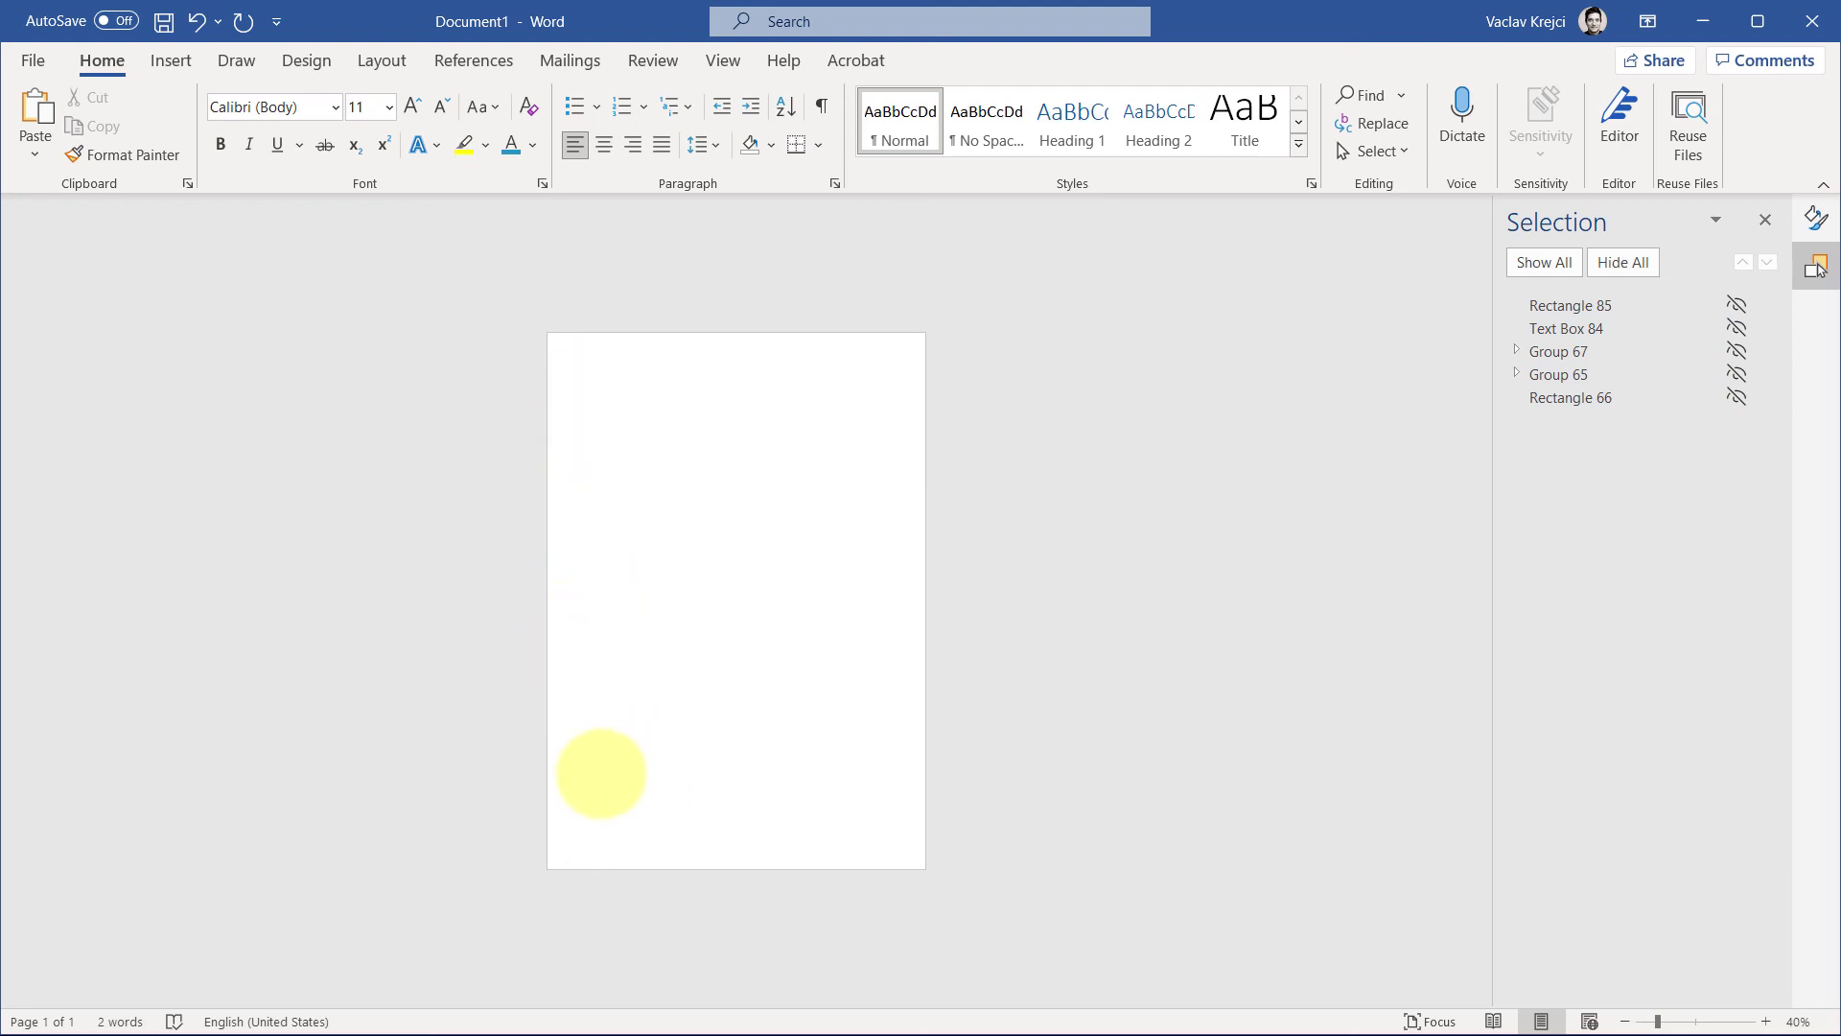
pyautogui.click(600, 744)
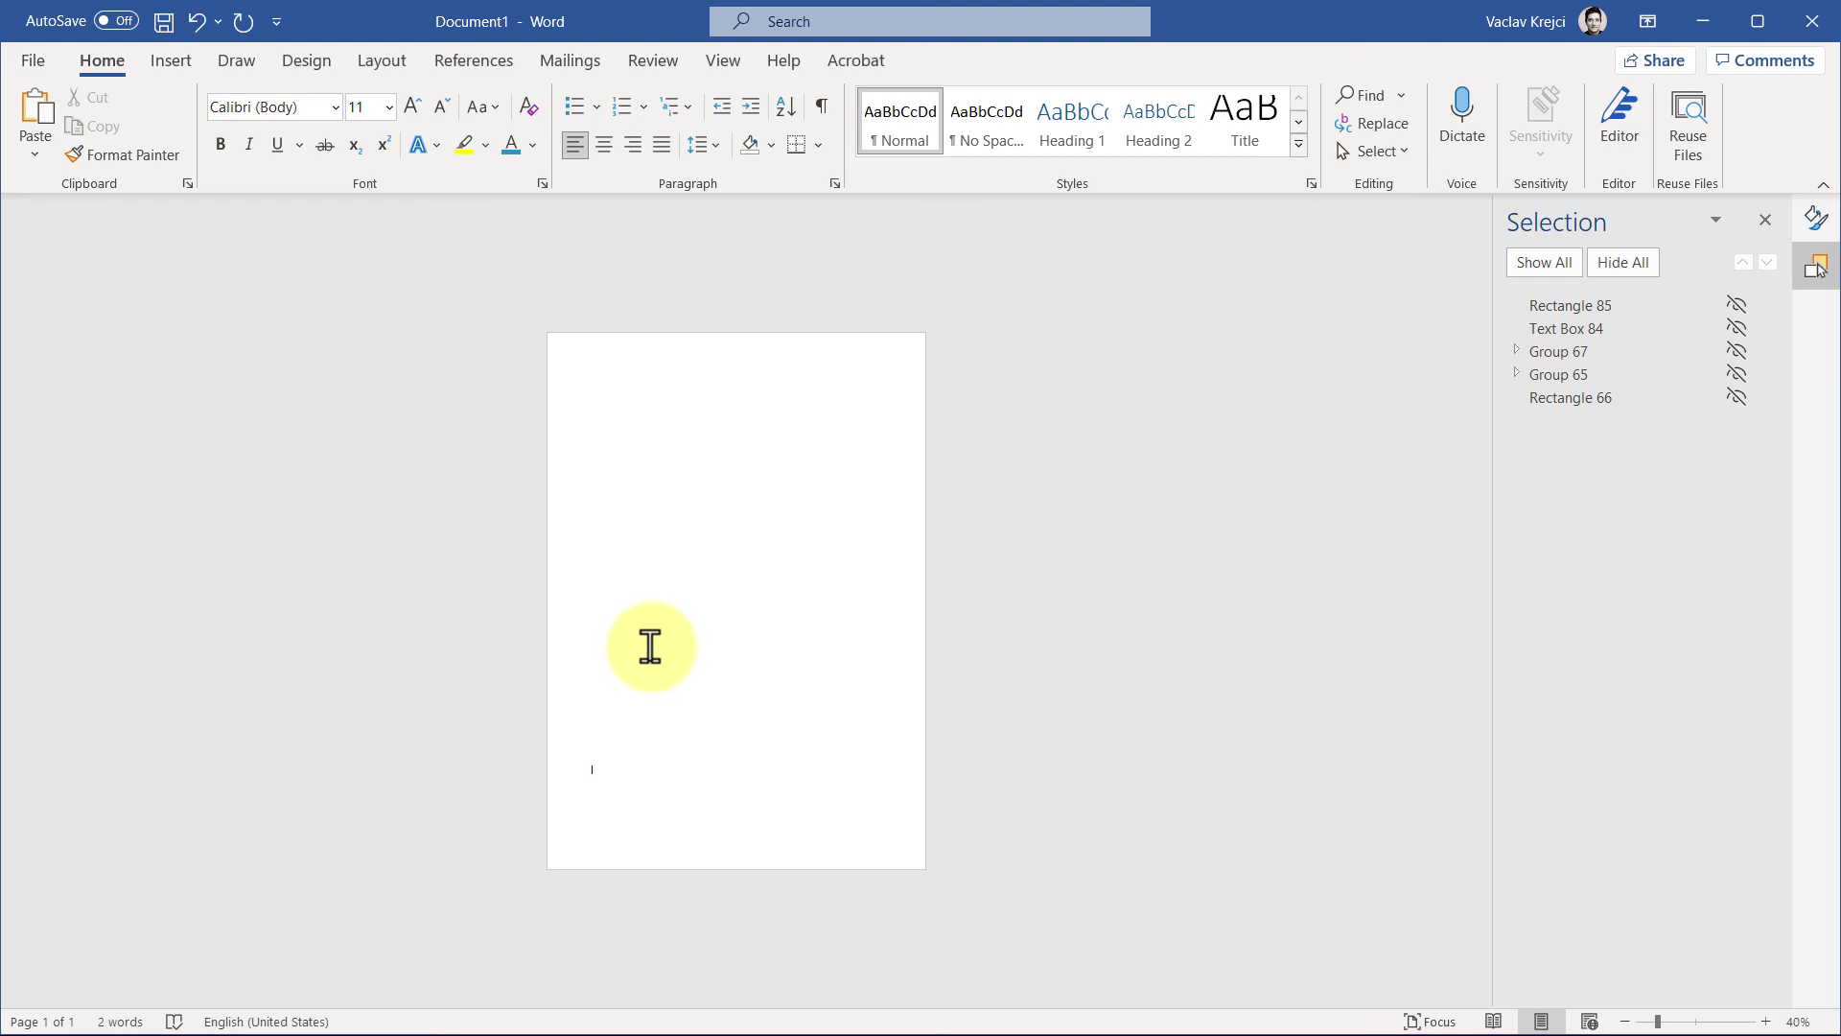
# Insert a page break to add a blank second page after the cover
pyautogui.click(383, 63)
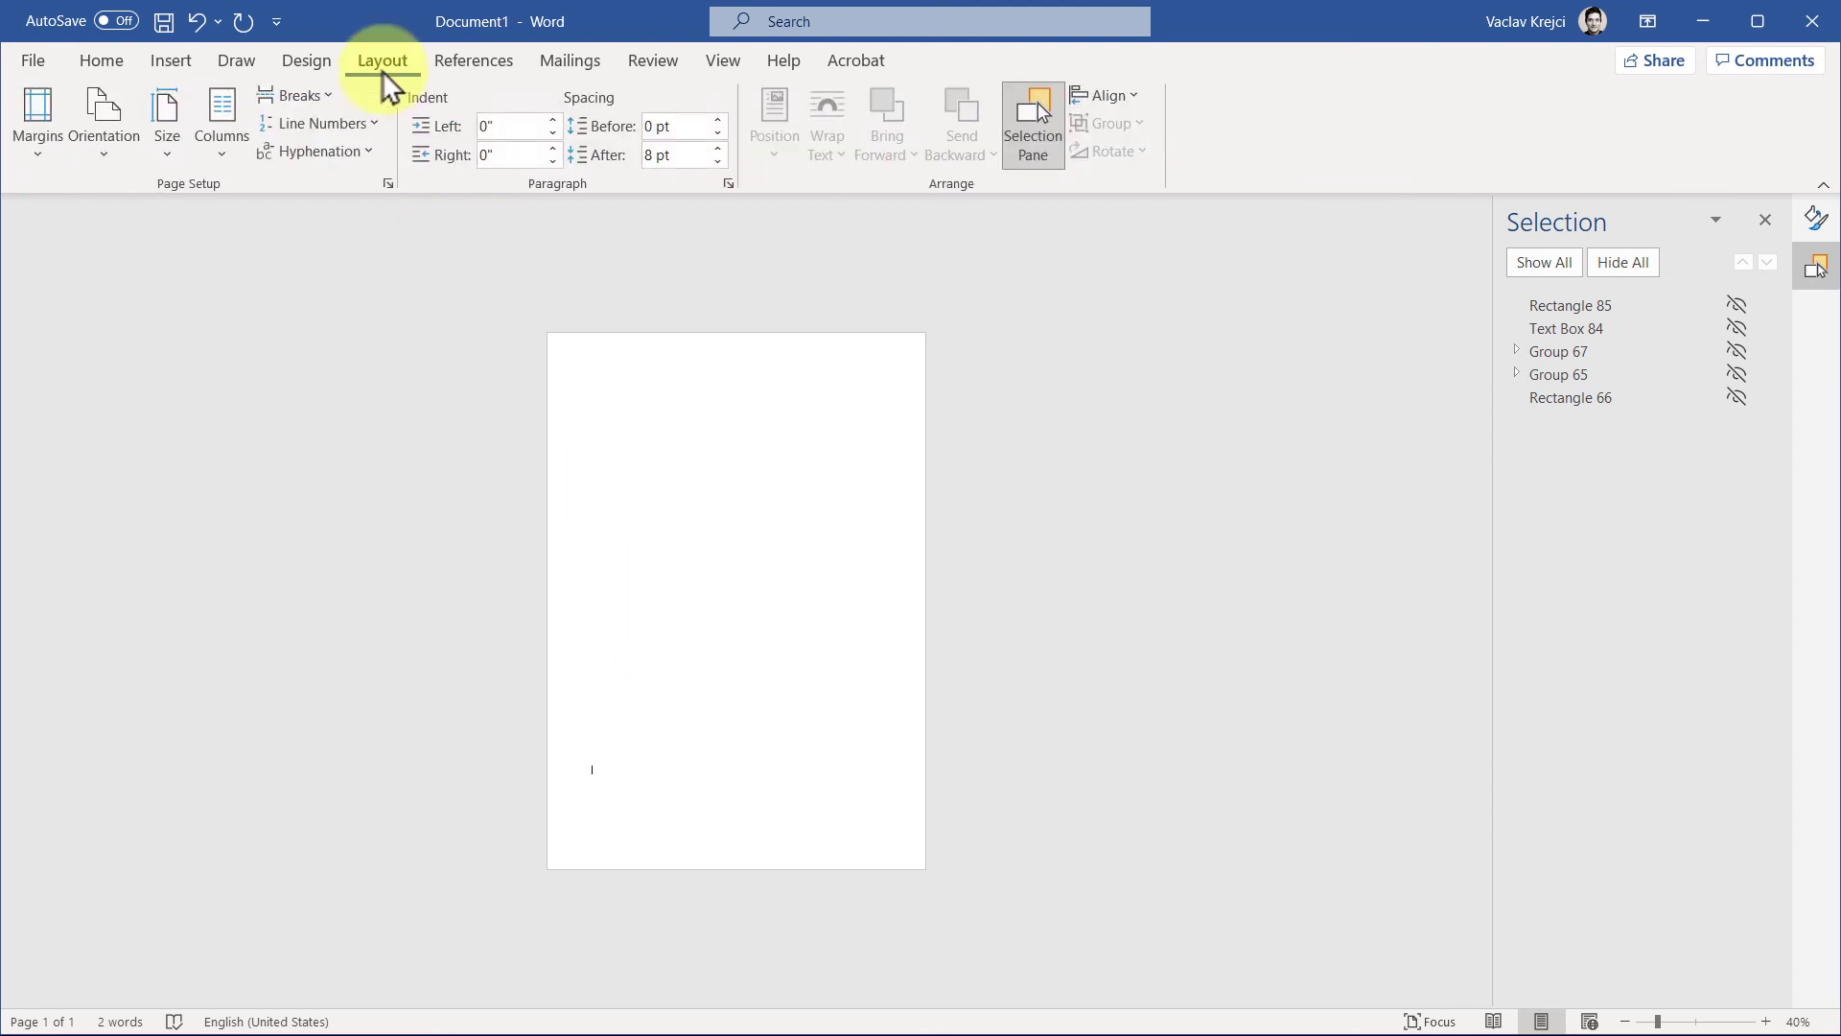
pyautogui.click(320, 100)
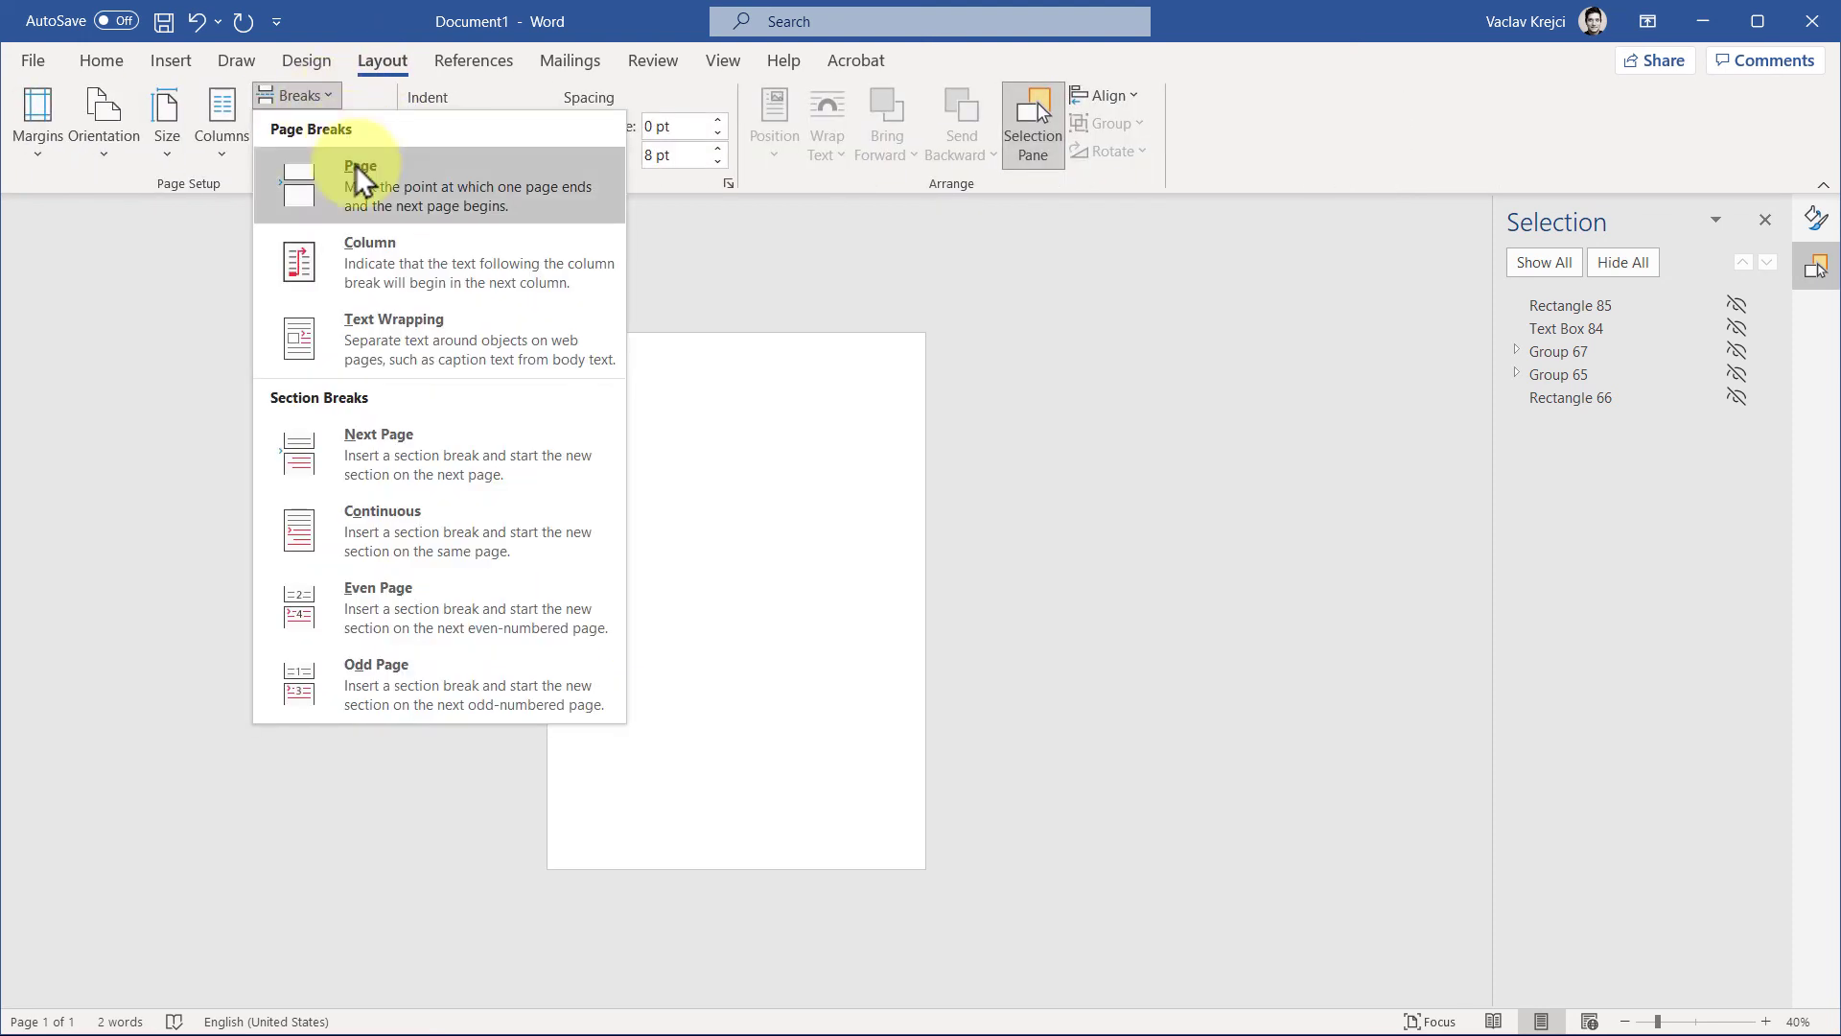
pyautogui.click(355, 164)
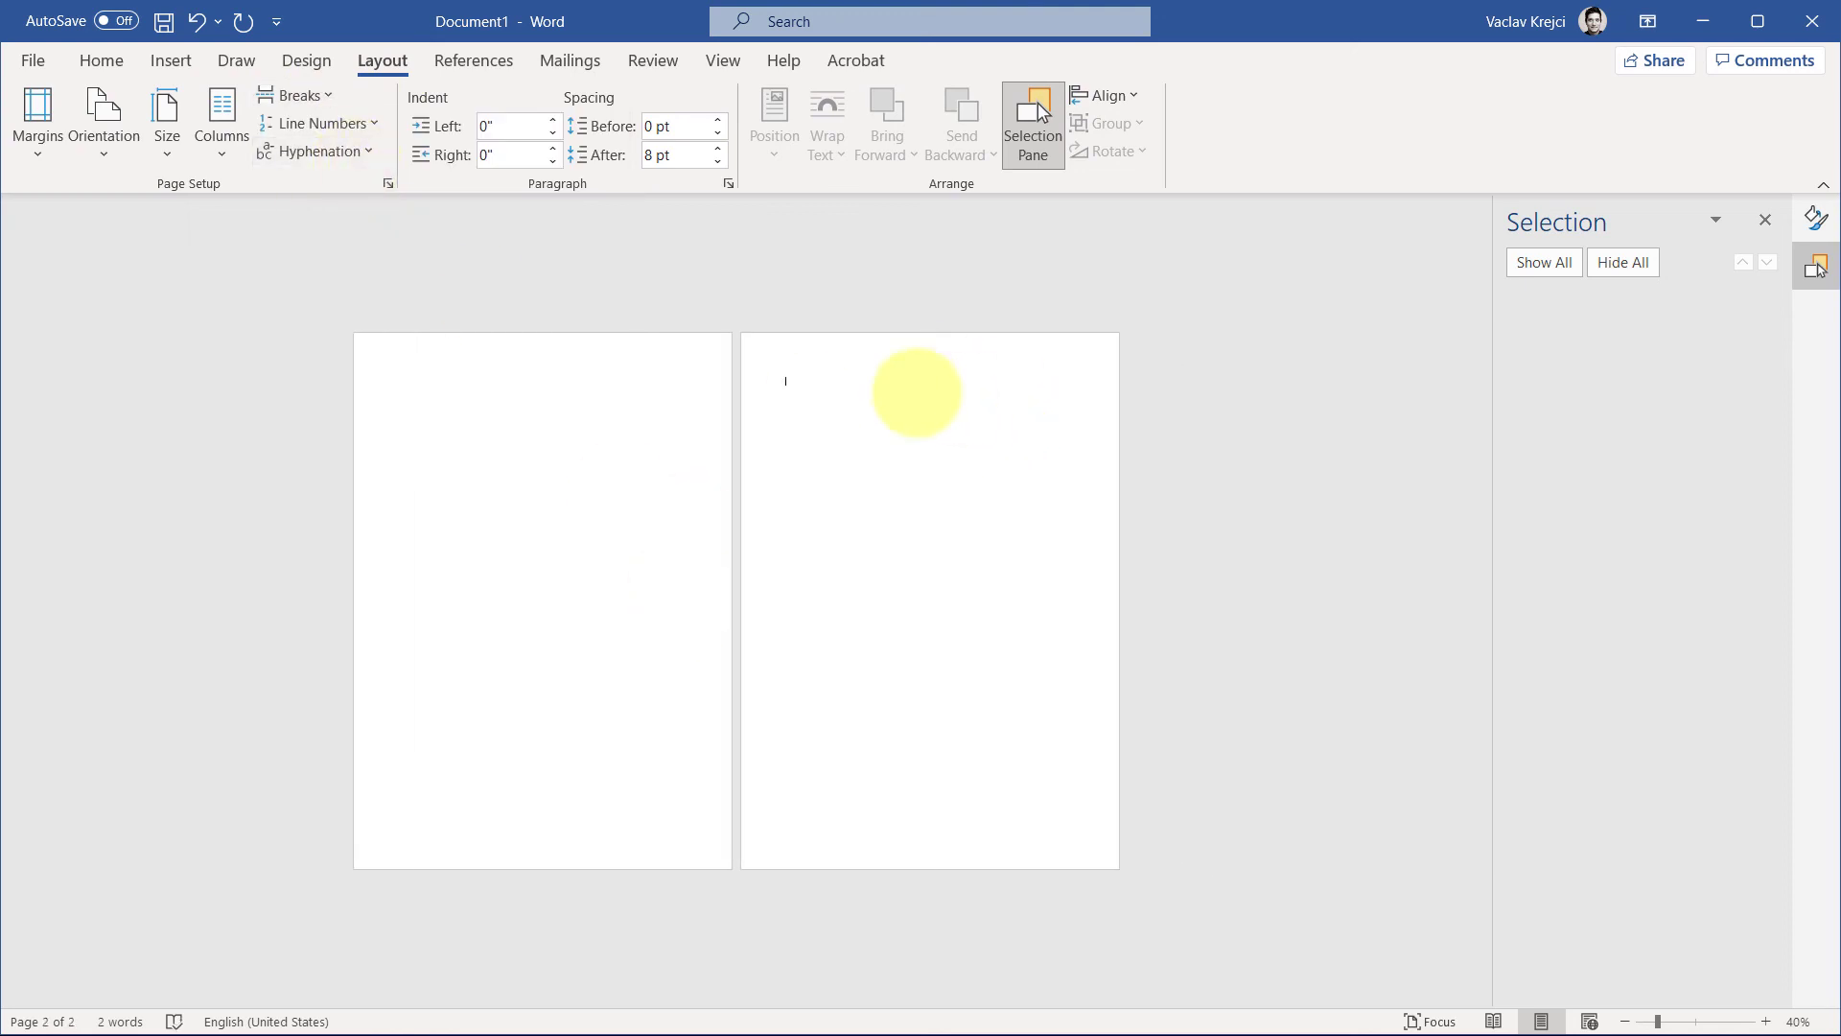
pyautogui.click(537, 419)
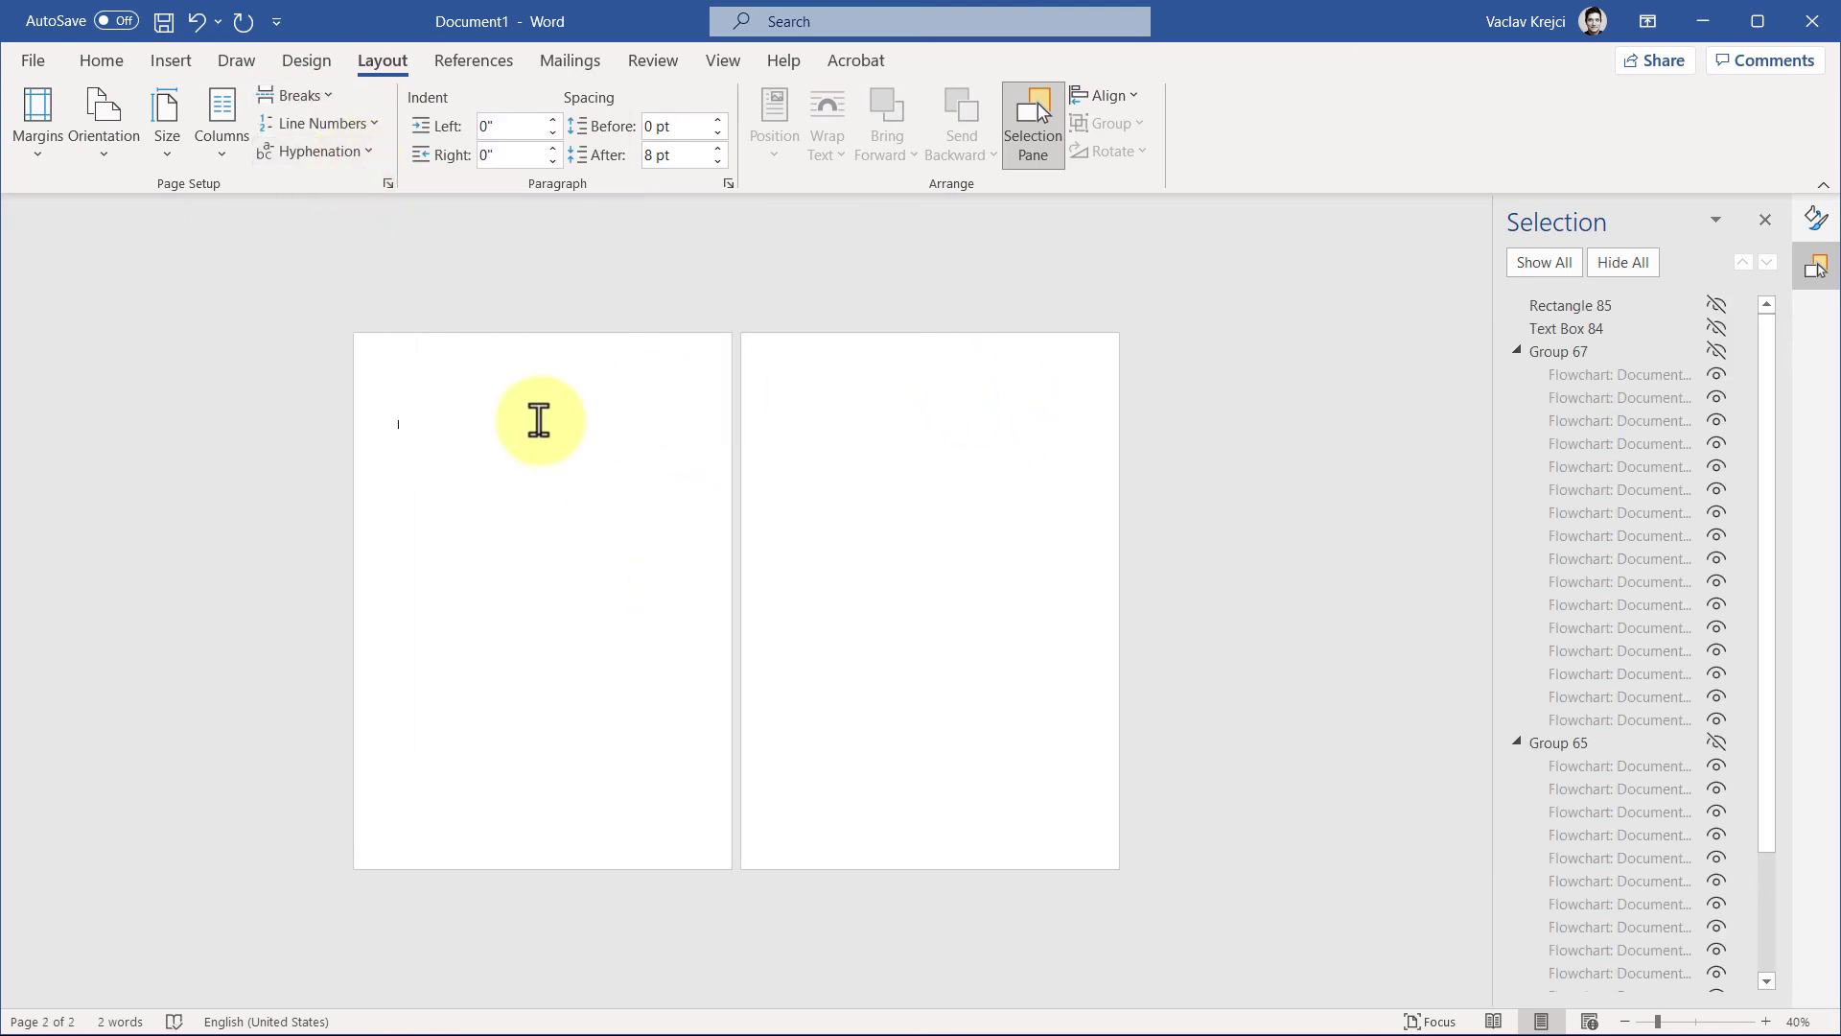
# Unhide all five cover objects in the Selection Pane and zoom to 60%
pyautogui.click(1517, 351)
pyautogui.click(1735, 351)
pyautogui.click(1736, 327)
pyautogui.click(1736, 305)
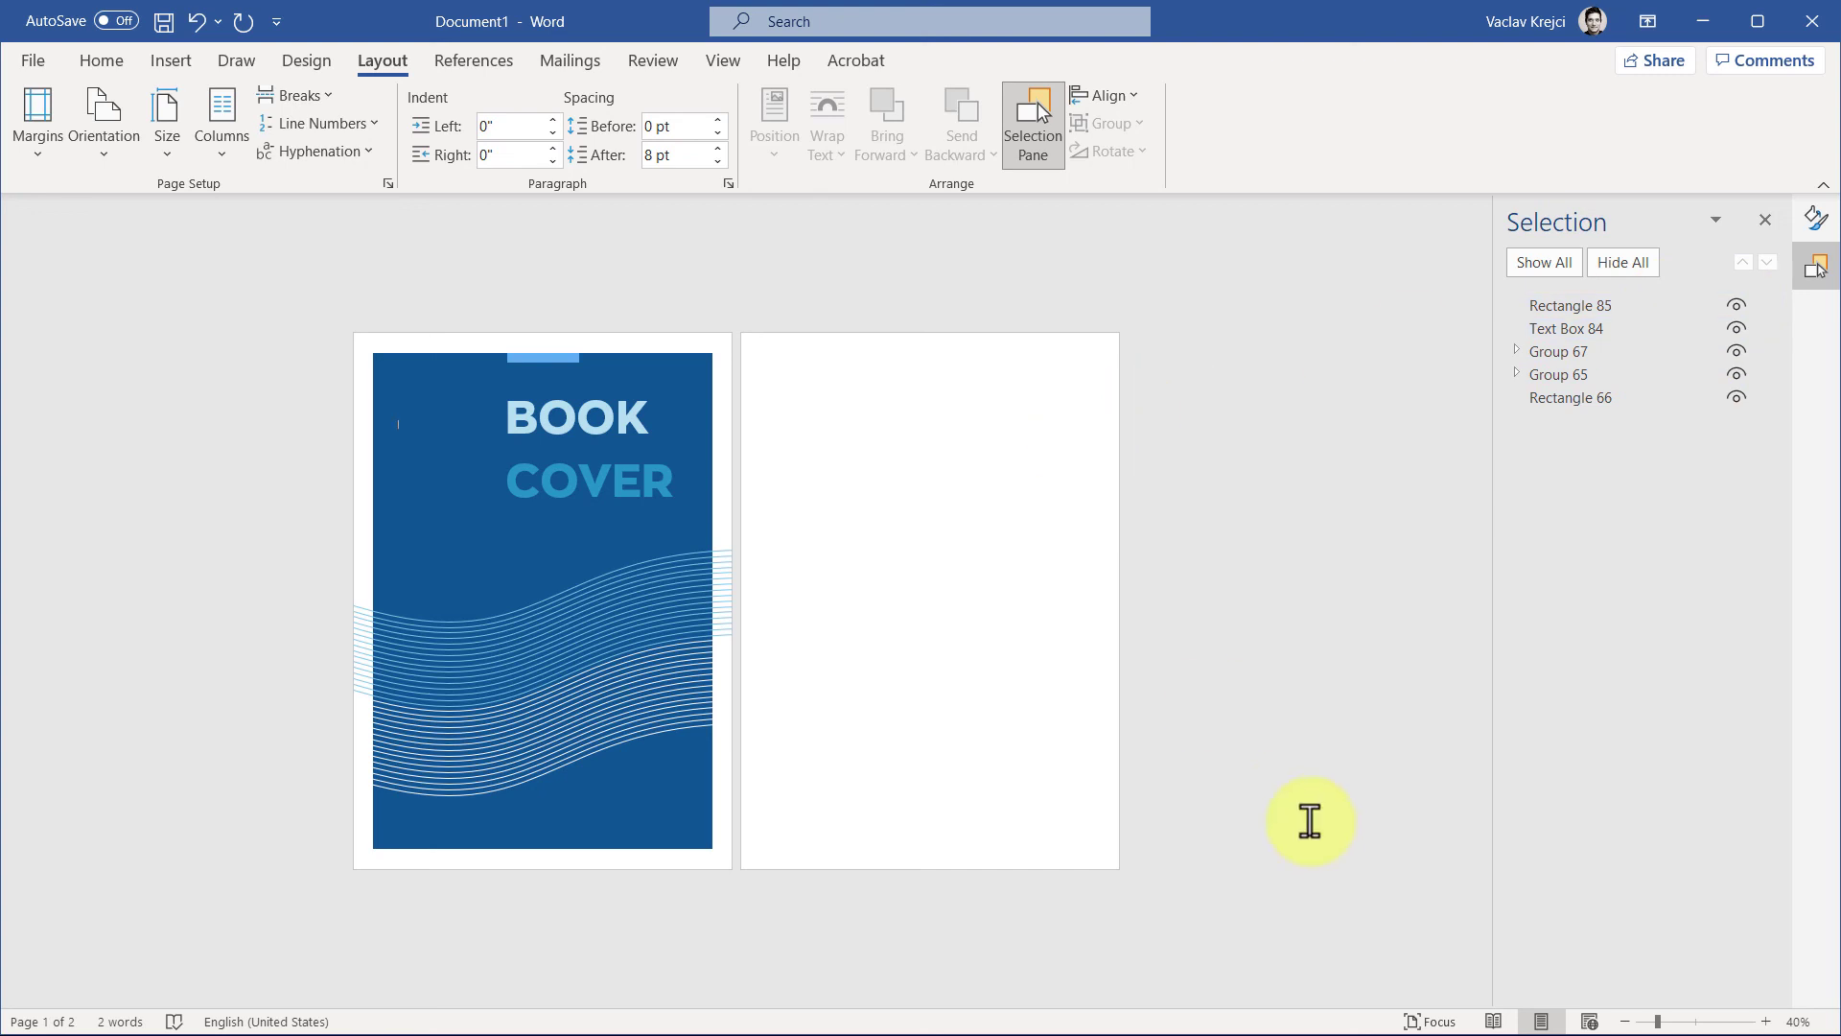
pyautogui.click(1766, 1021)
pyautogui.click(1765, 1021)
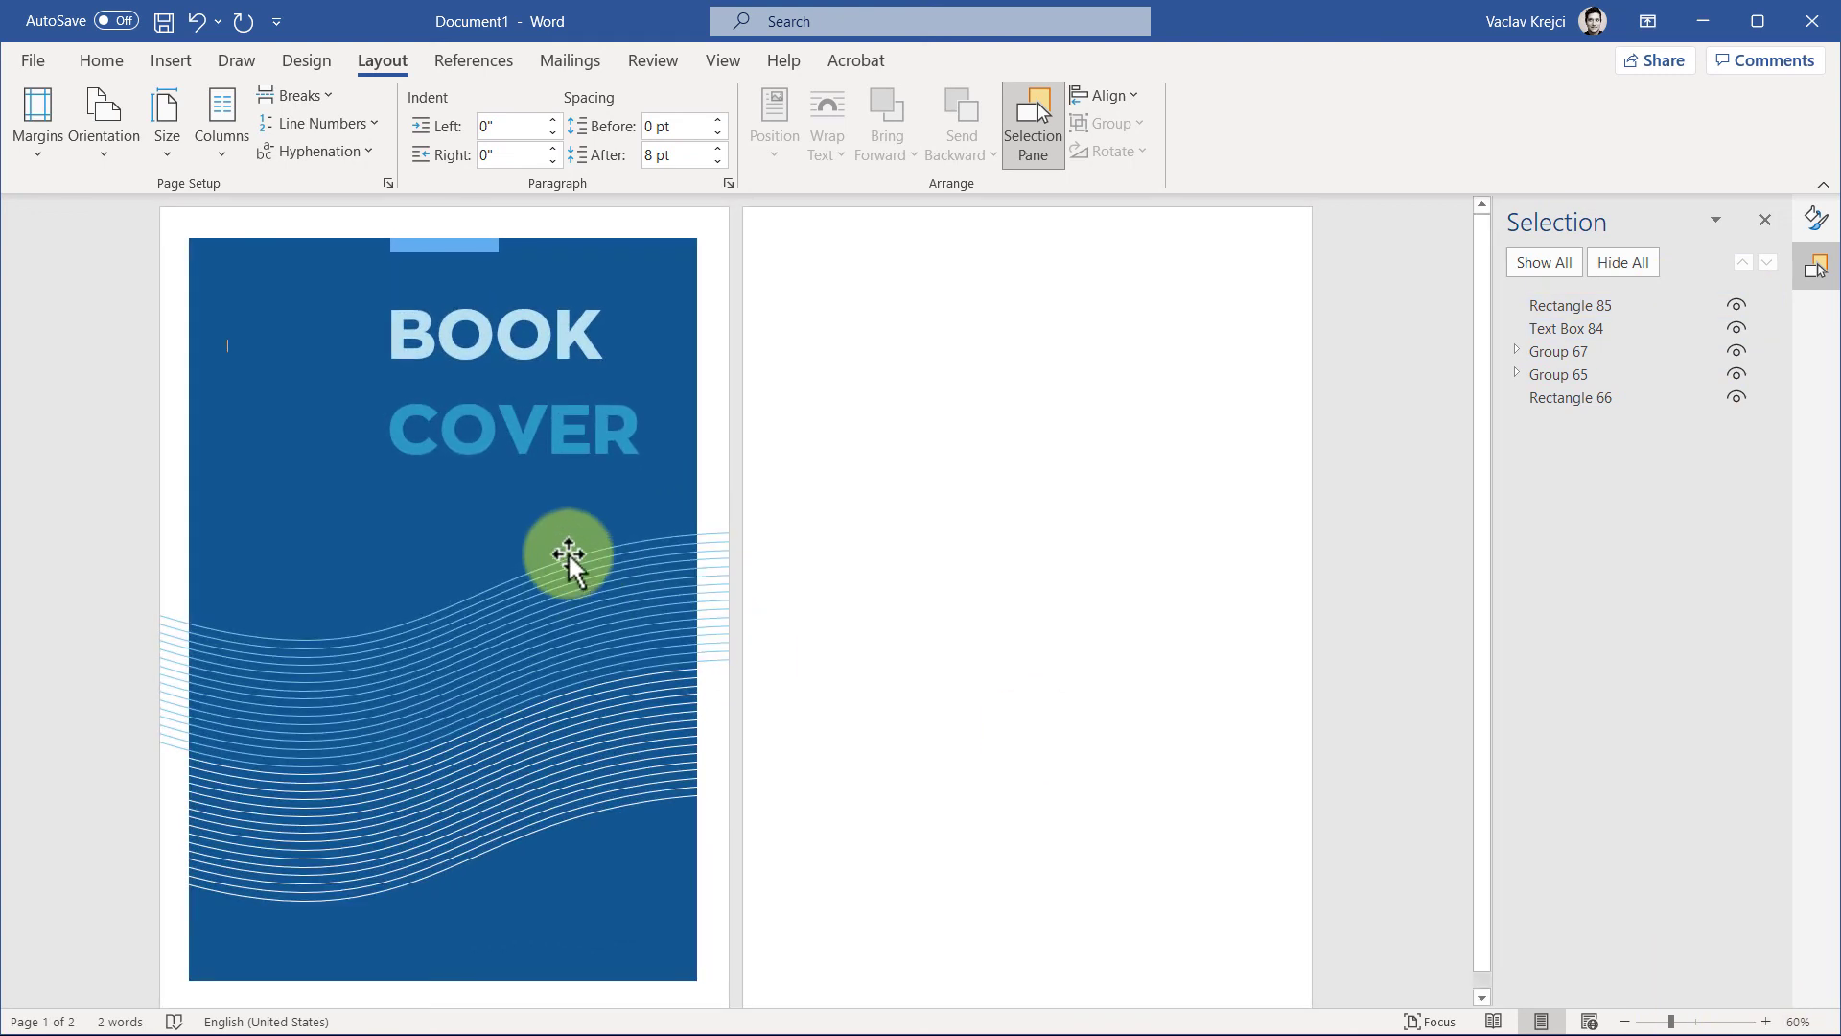
pyautogui.click(919, 274)
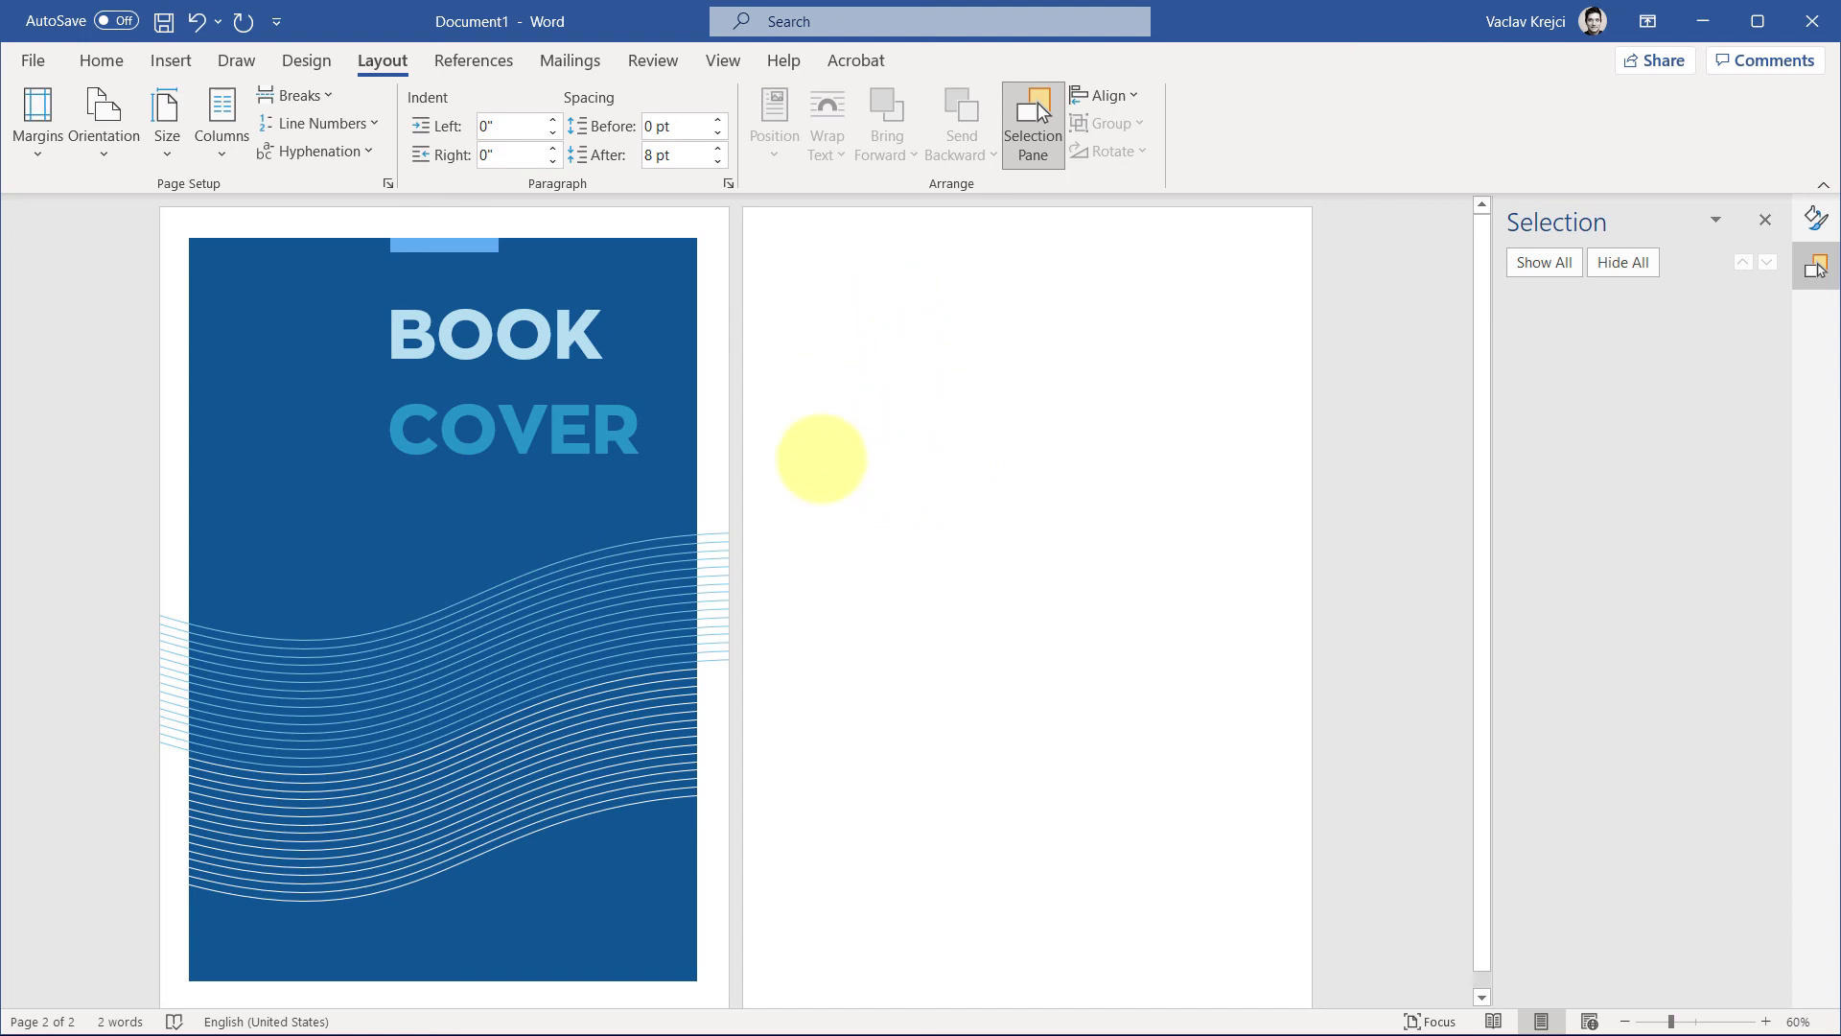
pyautogui.click(464, 409)
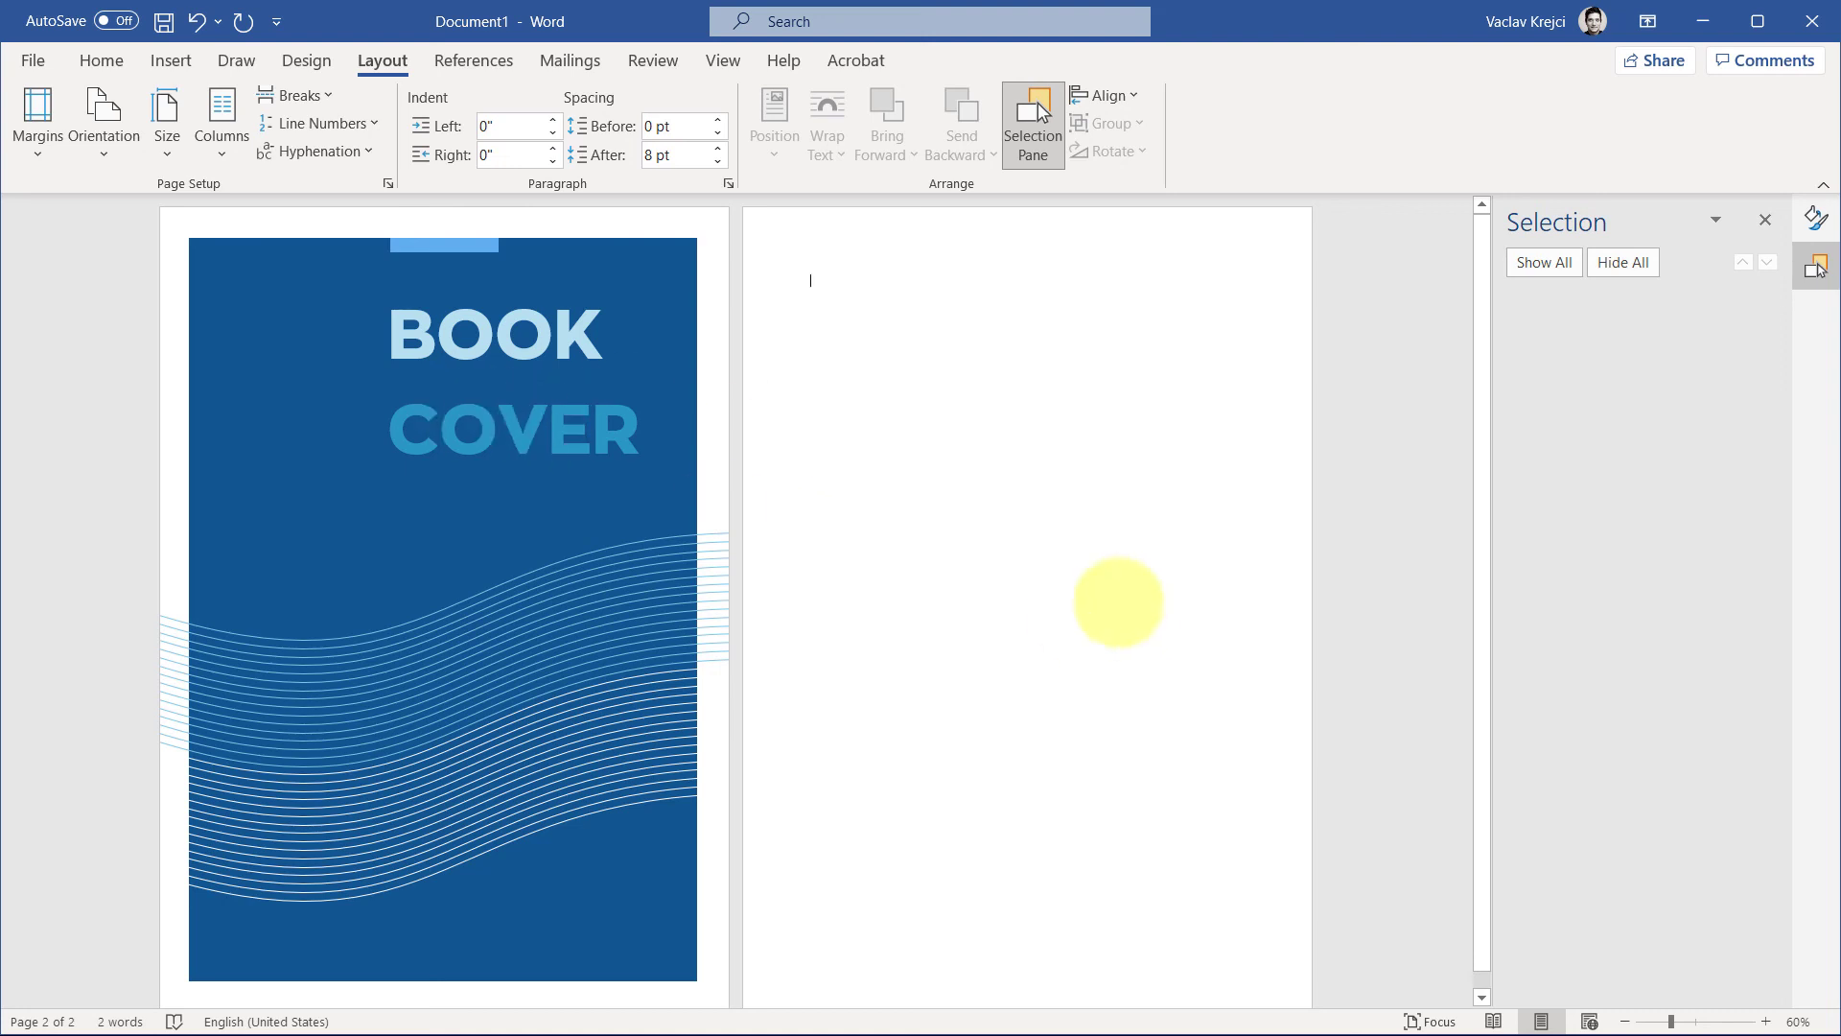